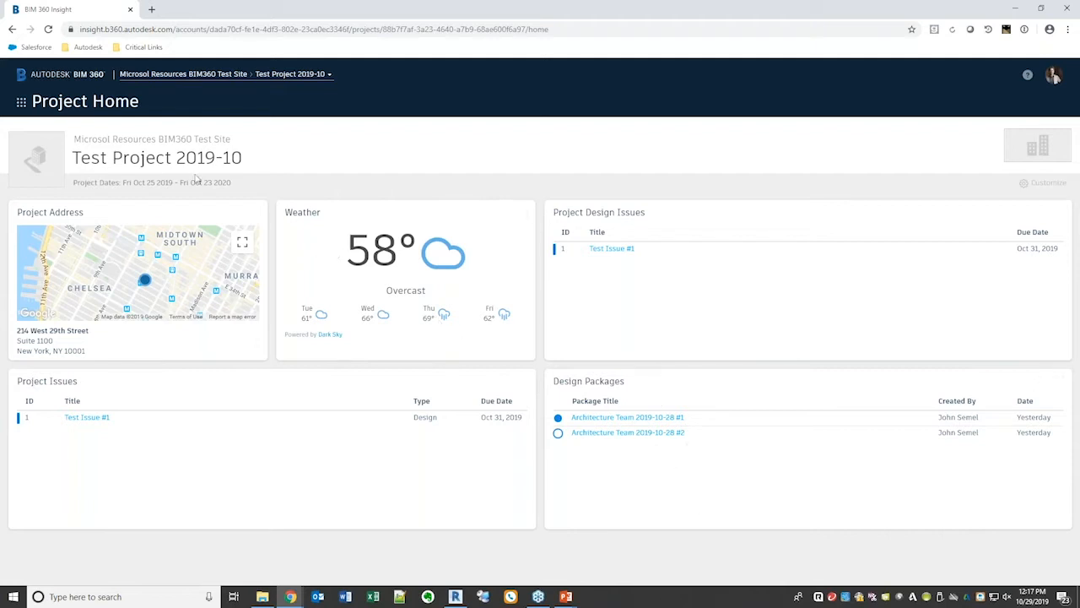
# Switch the project to Document Management and display the contents of the Test Plans folder.
pyautogui.click(22, 107)
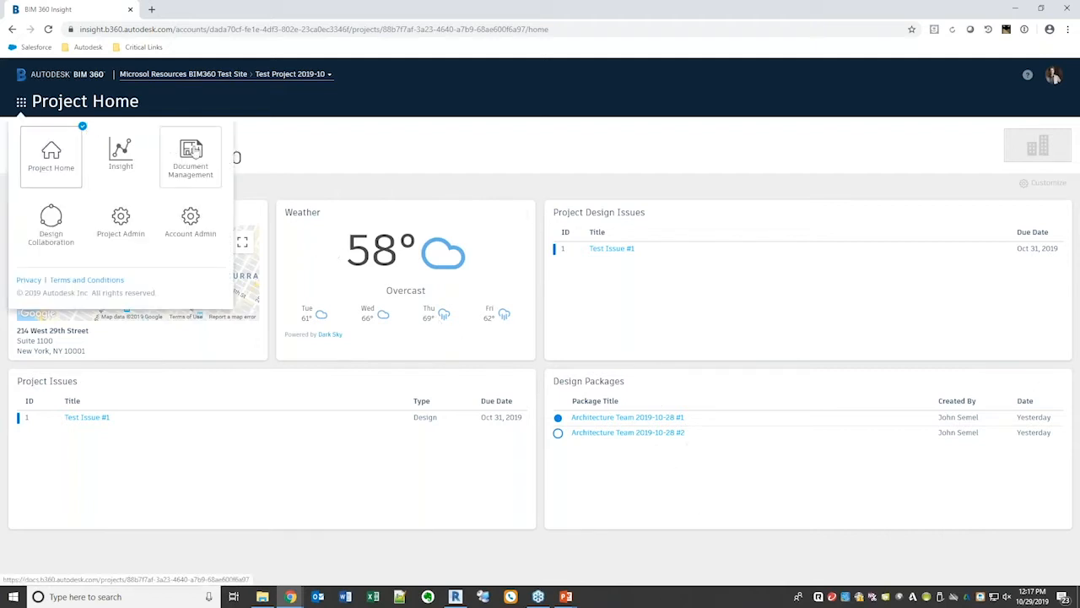
pyautogui.click(212, 160)
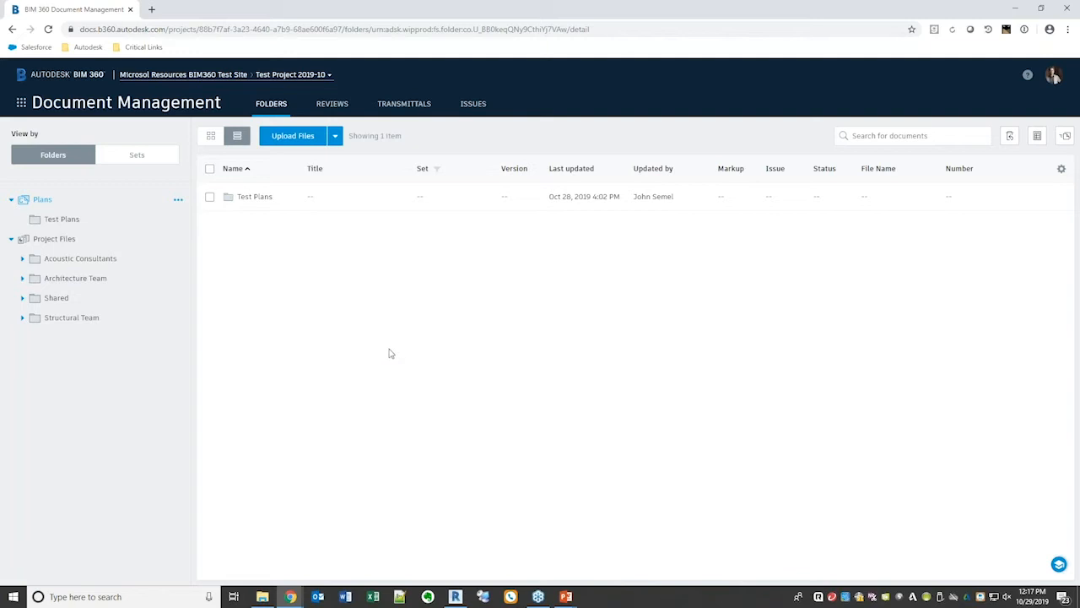
pyautogui.press('ctrl')
pyautogui.press('ctrl')
pyautogui.press('ctrl')
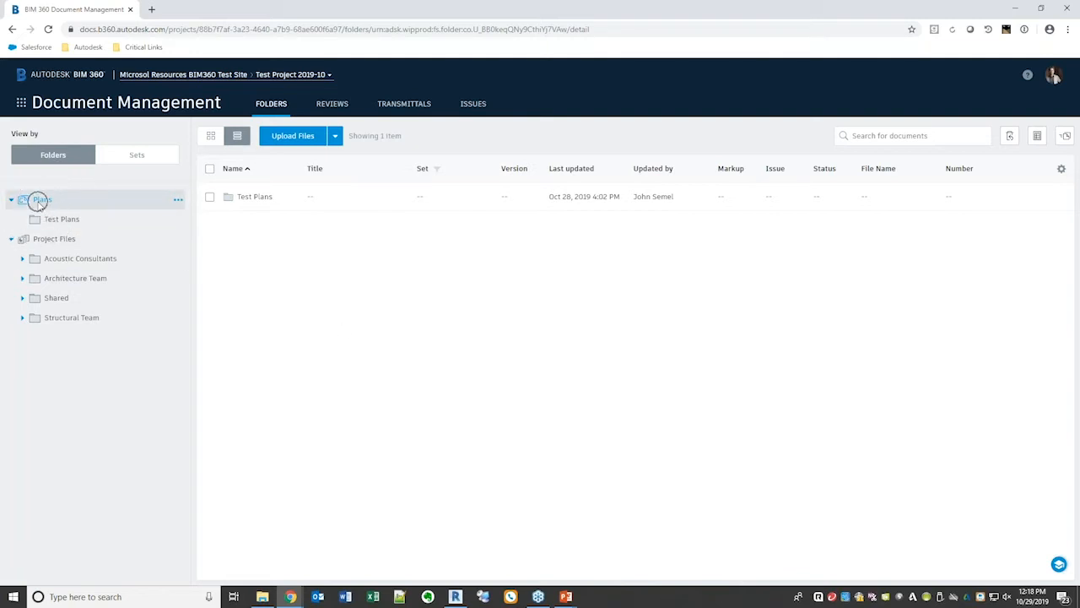
pyautogui.click(72, 224)
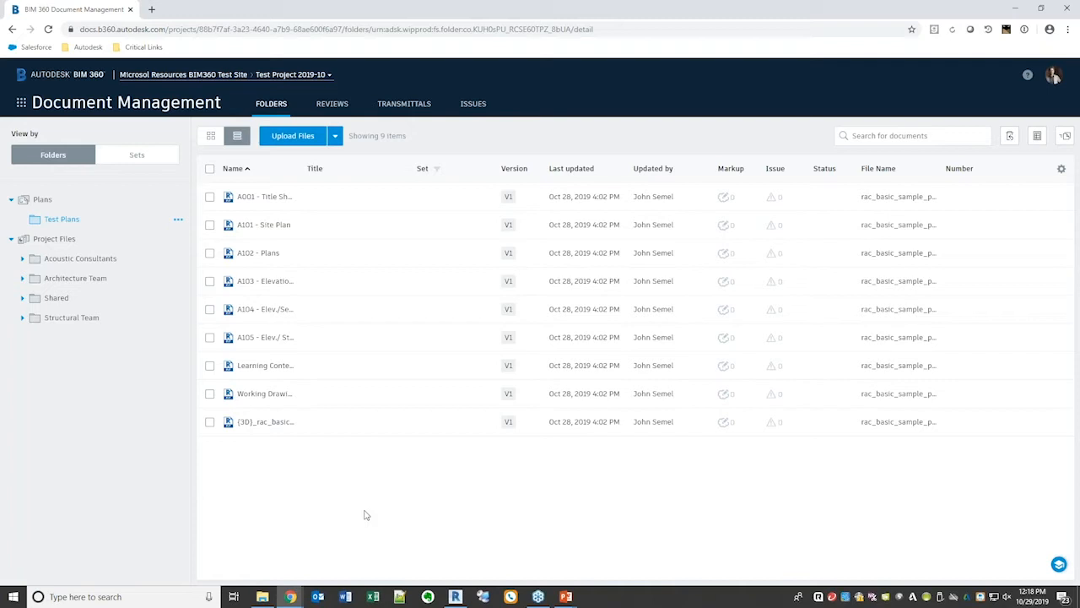
# Look through Project Files and its Architecture Team, Acoustic Consultants and Structural Team folders.
pyautogui.click(64, 244)
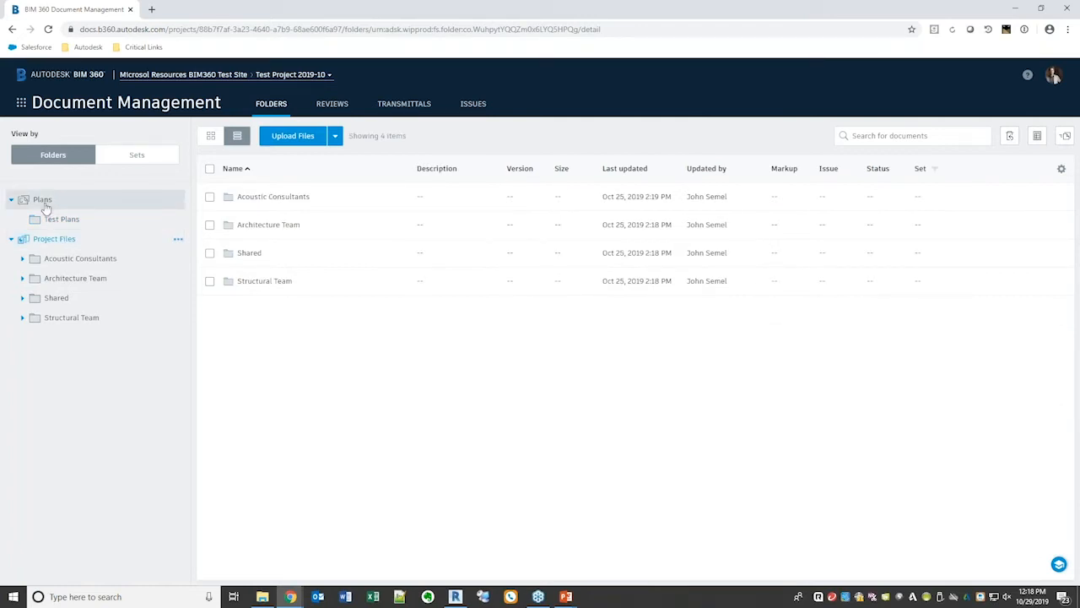
pyautogui.click(99, 281)
pyautogui.click(122, 265)
pyautogui.click(96, 321)
pyautogui.rightClick(50, 363)
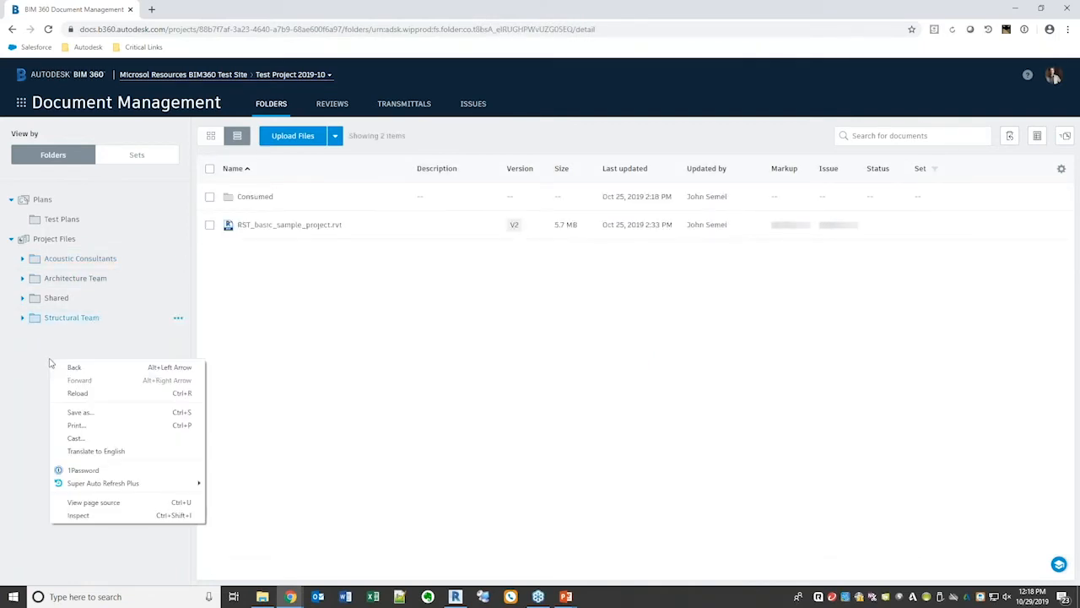
pyautogui.click(53, 345)
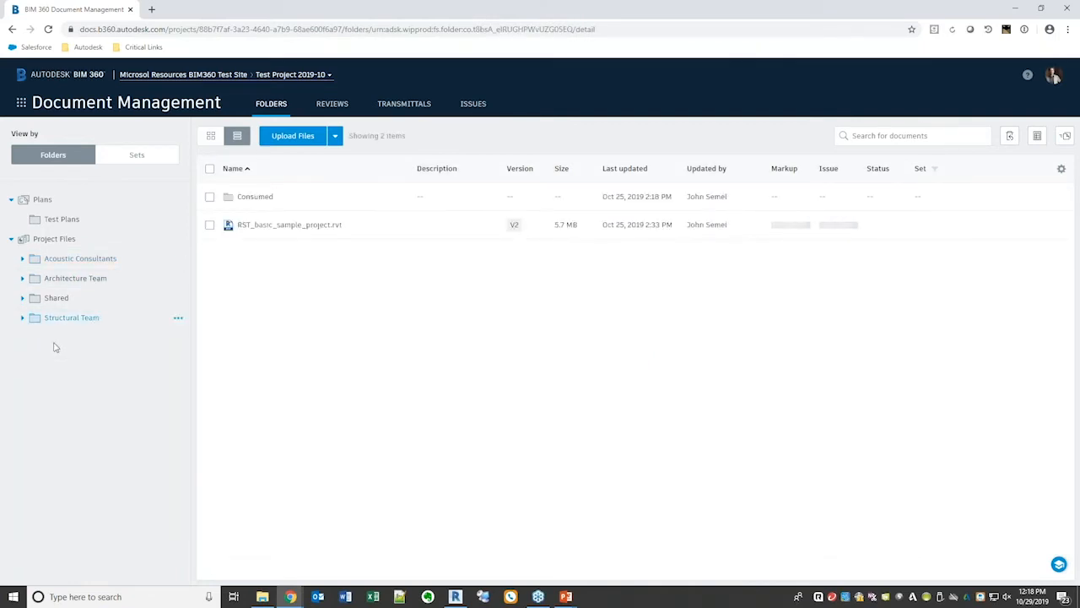
# Add a subfolder named MEP Team under Project Files.
pyautogui.click(173, 243)
pyautogui.click(178, 240)
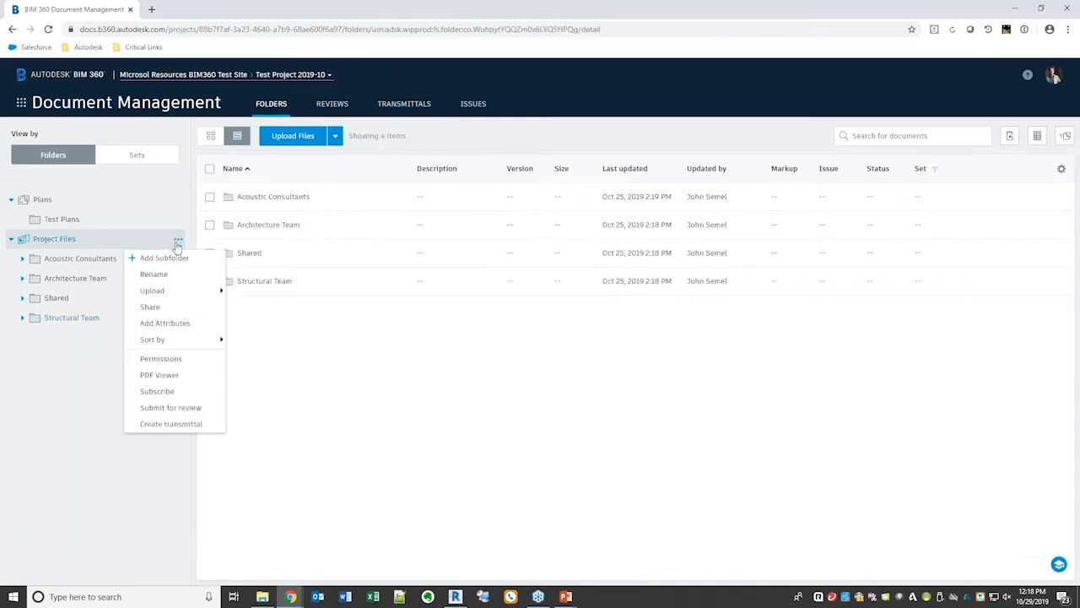
pyautogui.click(162, 257)
pyautogui.write('WIP Folder')
pyautogui.press('Return')
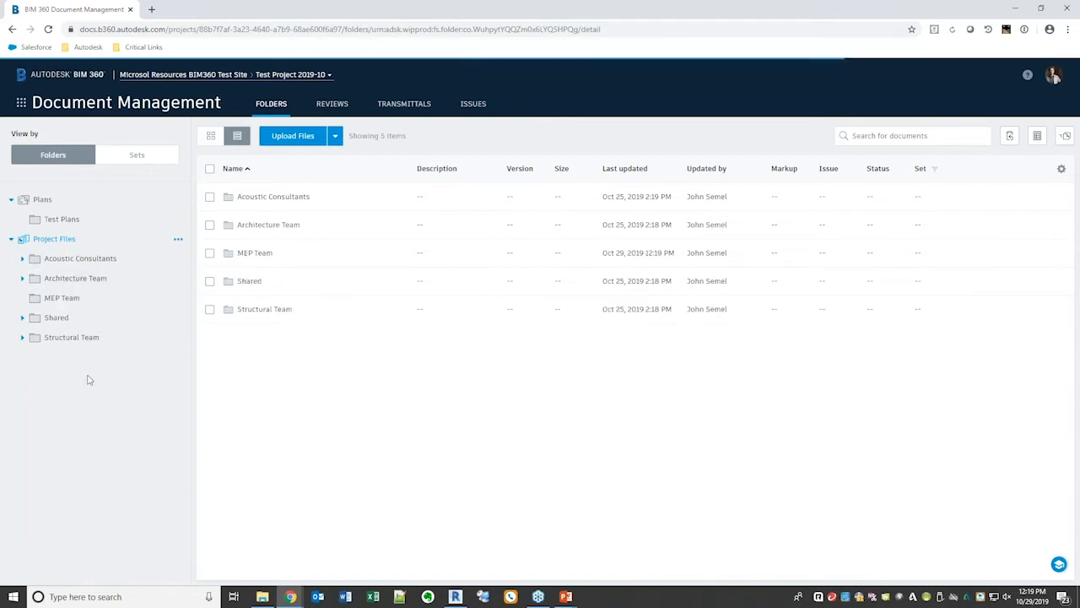
# Open the Architecture Team folder and display its permissions.
pyautogui.click(80, 280)
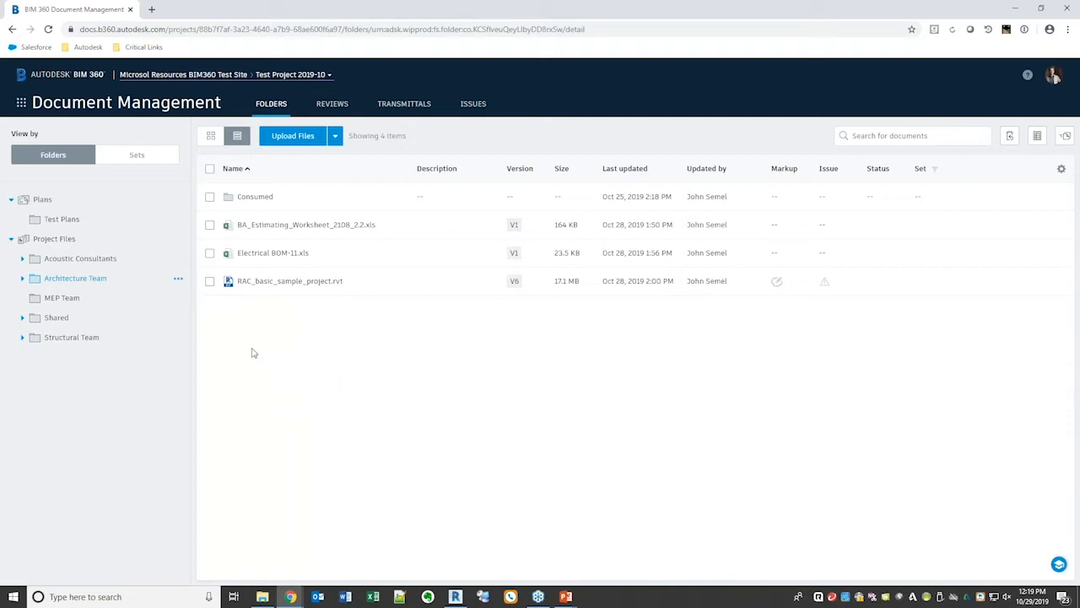
pyautogui.click(177, 281)
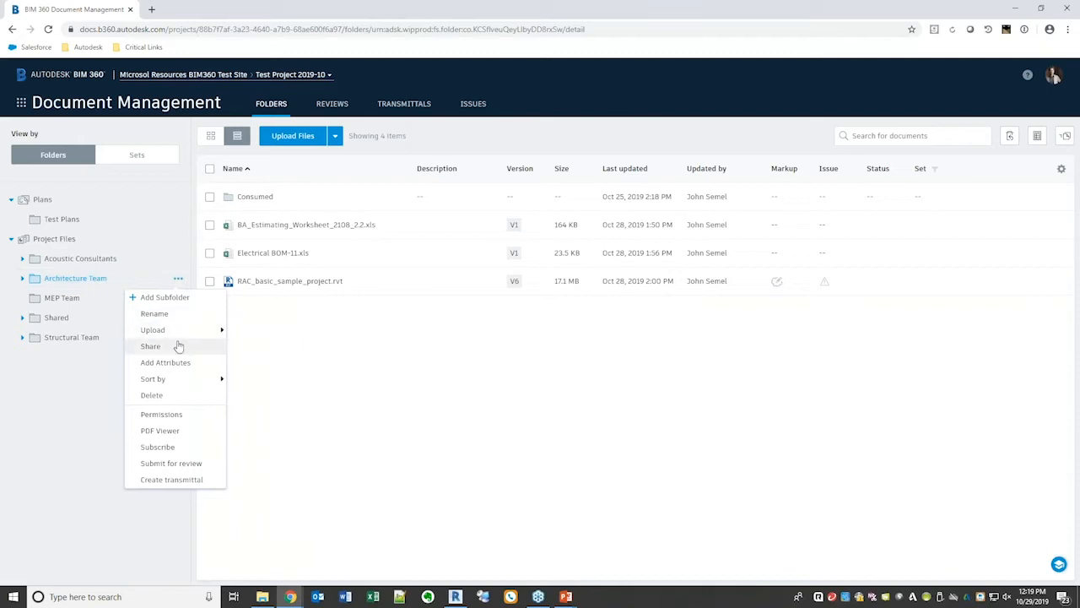
pyautogui.click(189, 416)
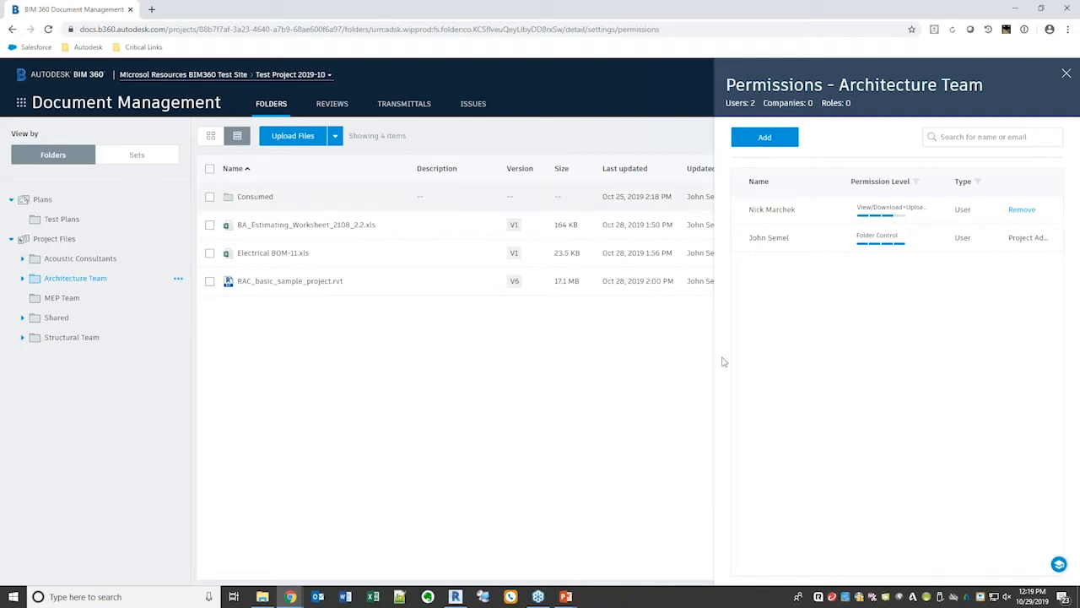
# Try Upload Only for the non-admin member of the Architecture Team folder, restore View/Download+Upload+Edit and close the permissions.
pyautogui.click(886, 220)
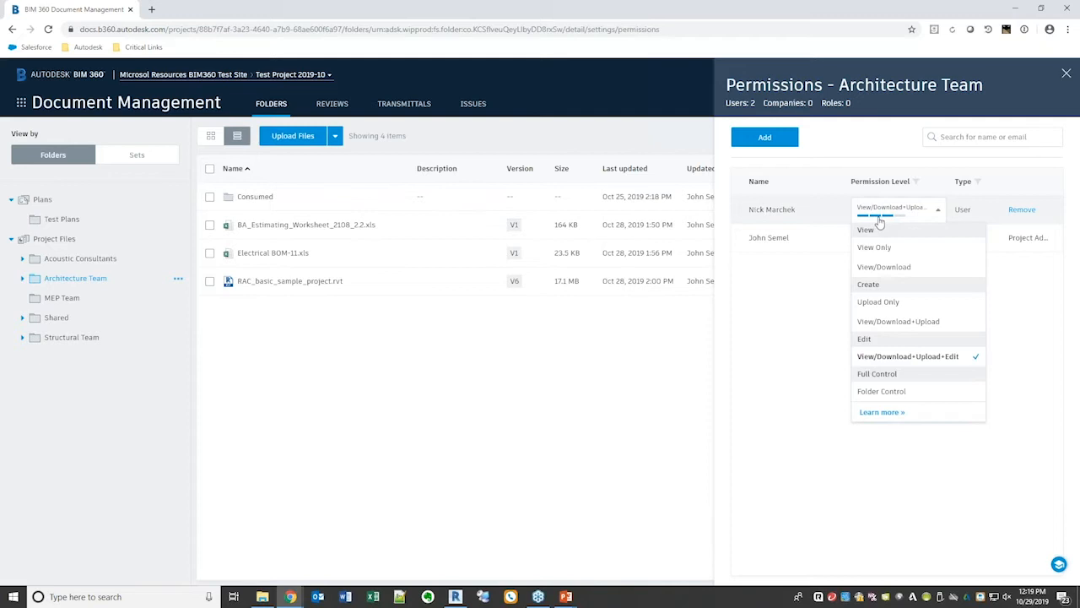
pyautogui.click(885, 304)
pyautogui.click(914, 217)
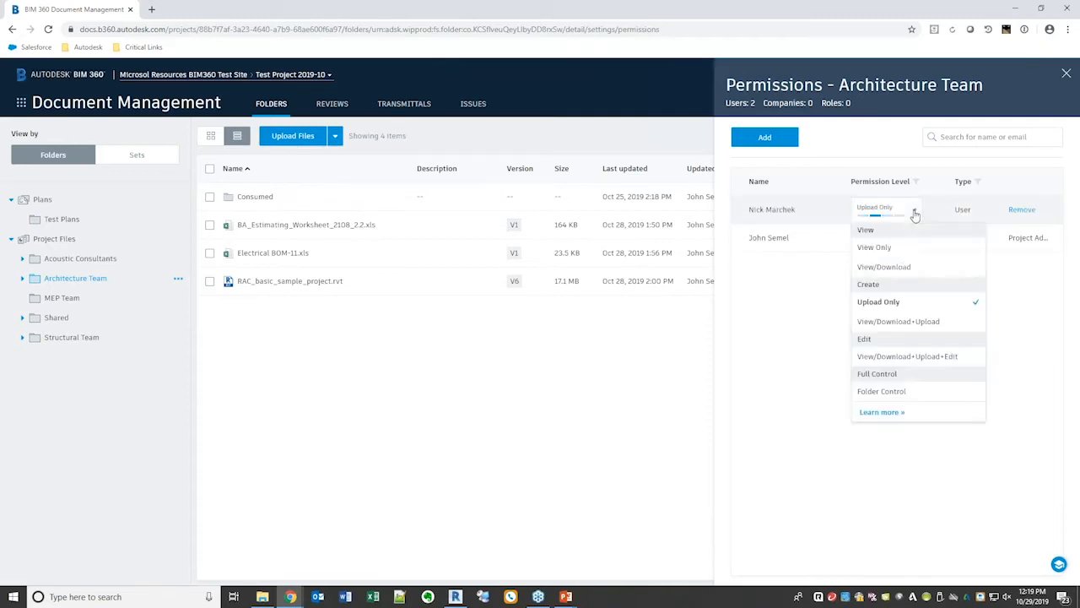
pyautogui.click(895, 358)
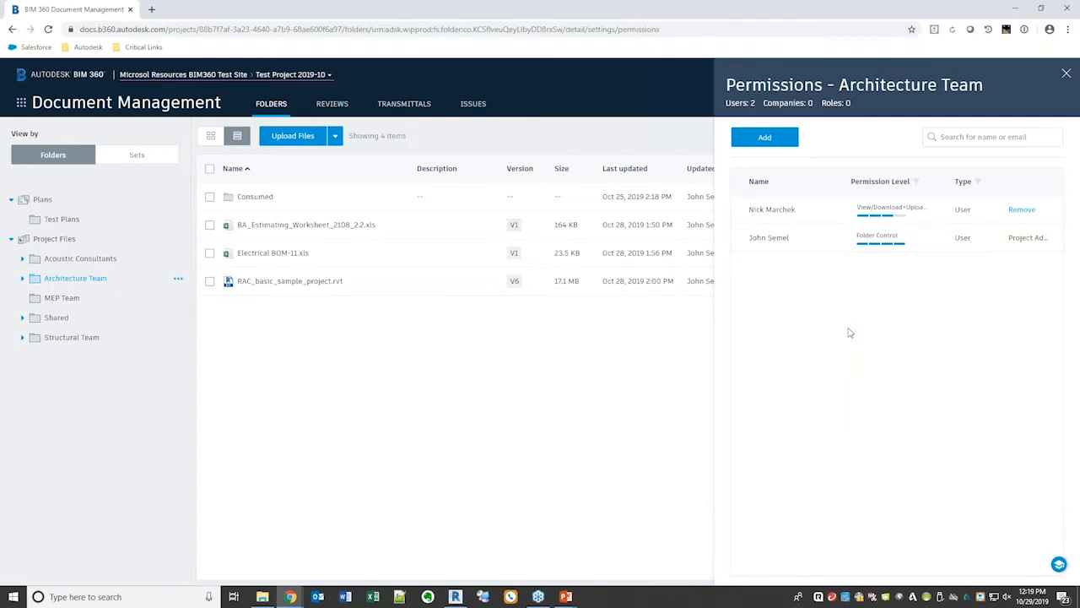
pyautogui.click(1067, 75)
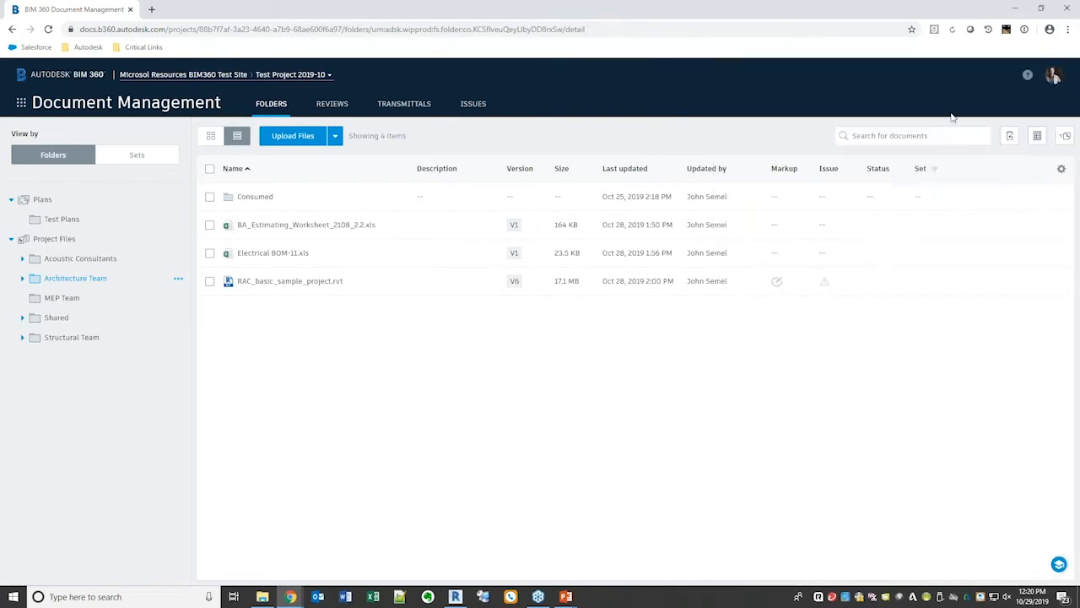
# Review who has permissions on the Acoustic Consultants folder and close the list.
pyautogui.click(178, 259)
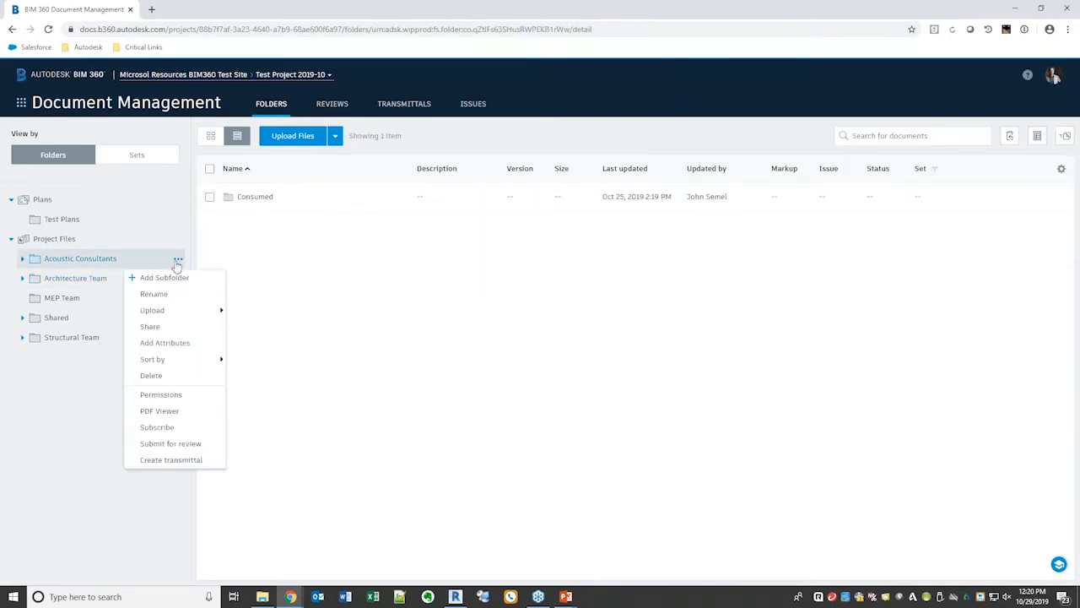
pyautogui.click(174, 394)
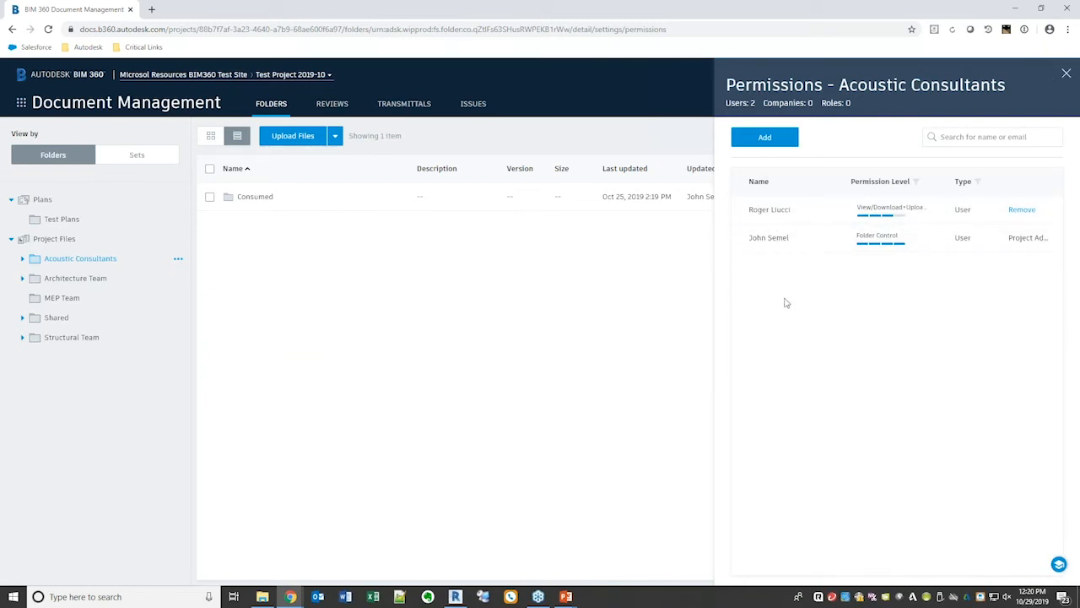
pyautogui.click(1065, 75)
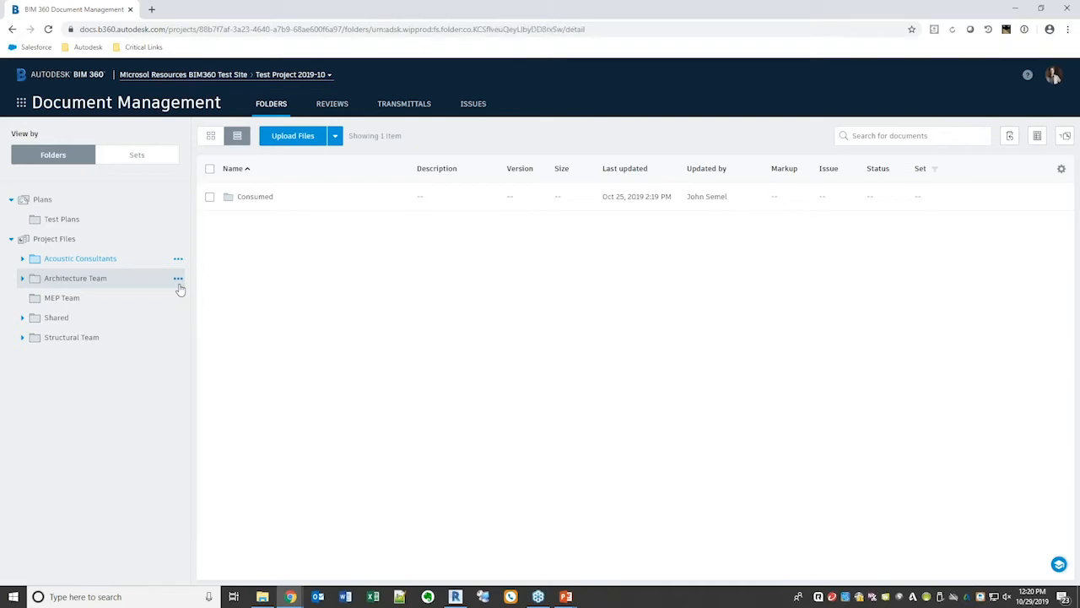
# Start adding permissions on the Architecture Team folder and select the acoustic consultant as the new member.
pyautogui.click(178, 280)
pyautogui.click(196, 415)
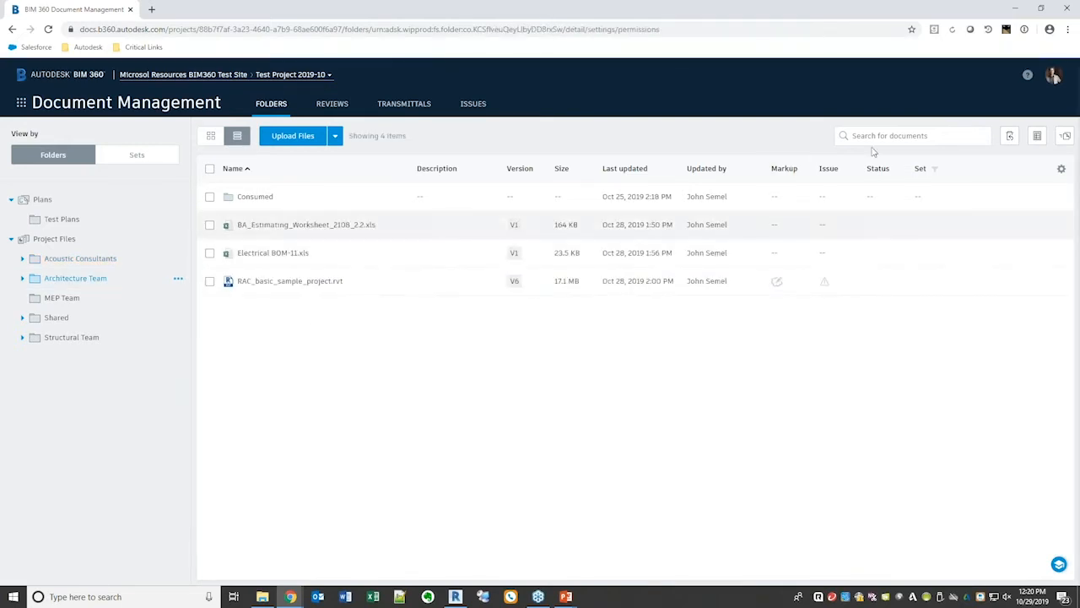
pyautogui.click(765, 136)
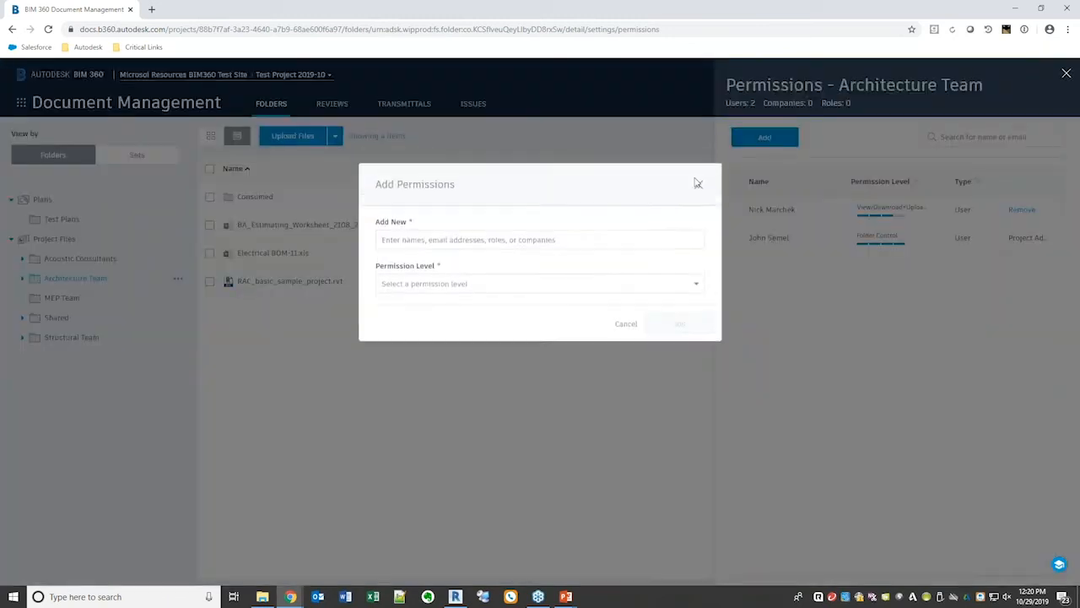
pyautogui.click(514, 239)
pyautogui.write('Rog')
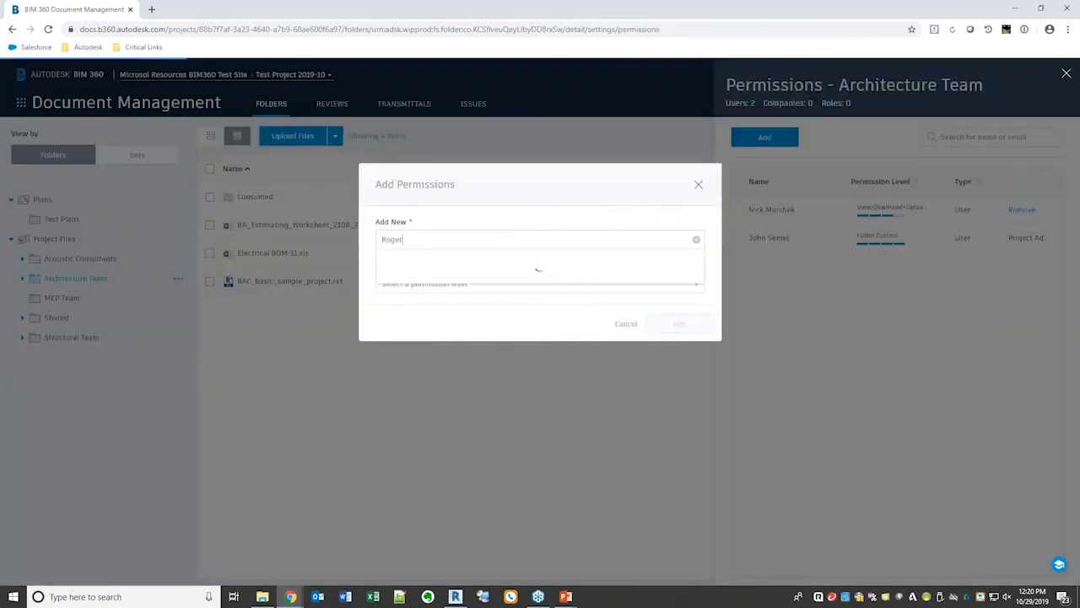
pyautogui.write('er')
pyautogui.click(387, 279)
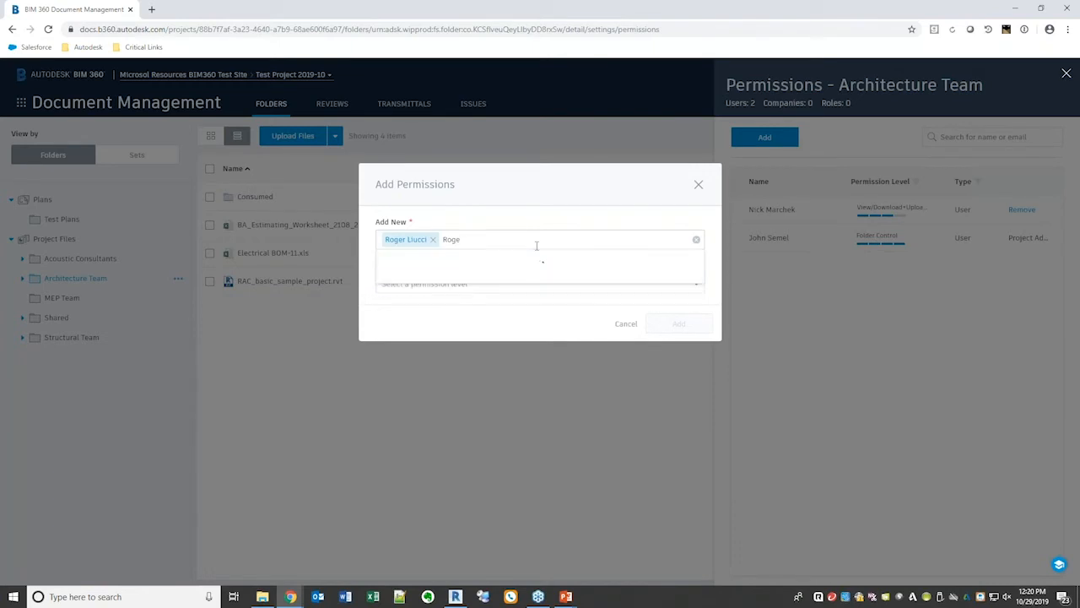
pyautogui.press('BackSpace')
pyautogui.press('BackSpace')
pyautogui.press('BackSpace')
pyautogui.press('BackSpace')
pyautogui.press('BackSpace')
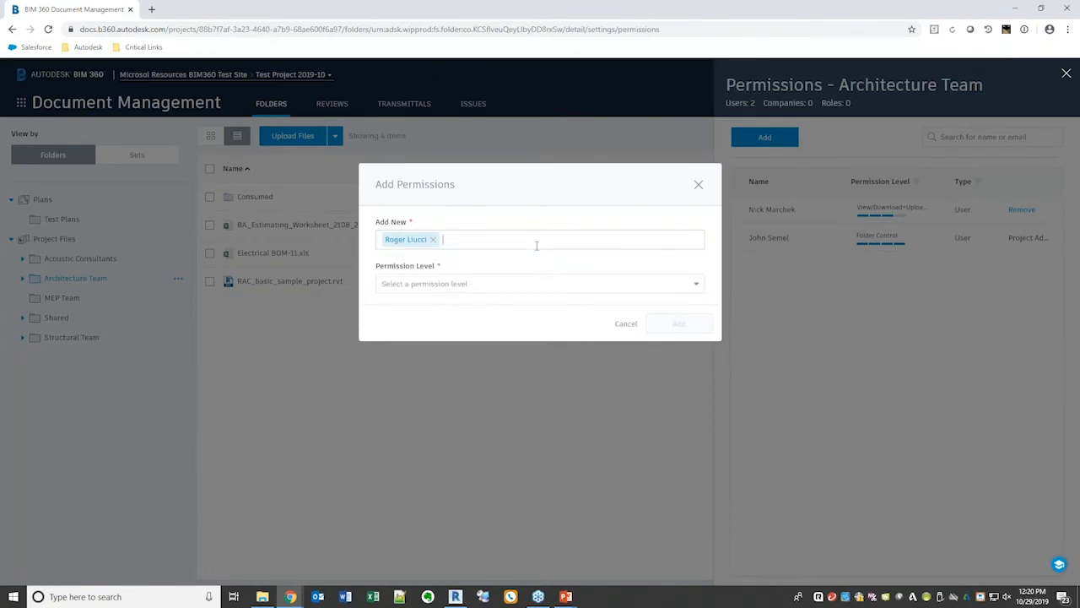
# Give the selected member the View/Download+Upload+Edit level, add the permission and close the Architecture Team permissions.
pyautogui.click(691, 291)
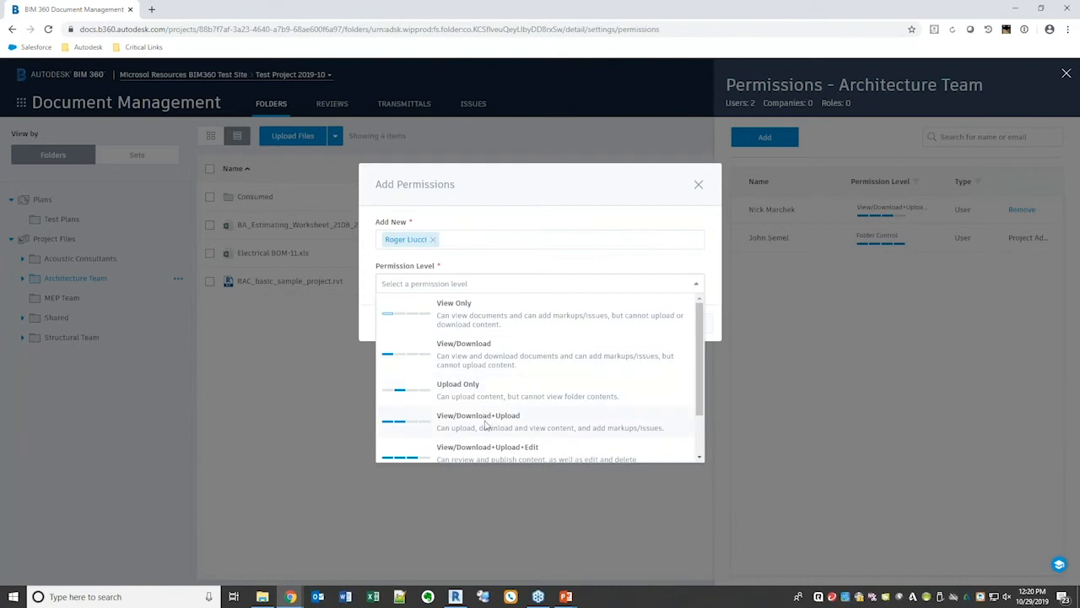
pyautogui.scroll(-2, 515, 432)
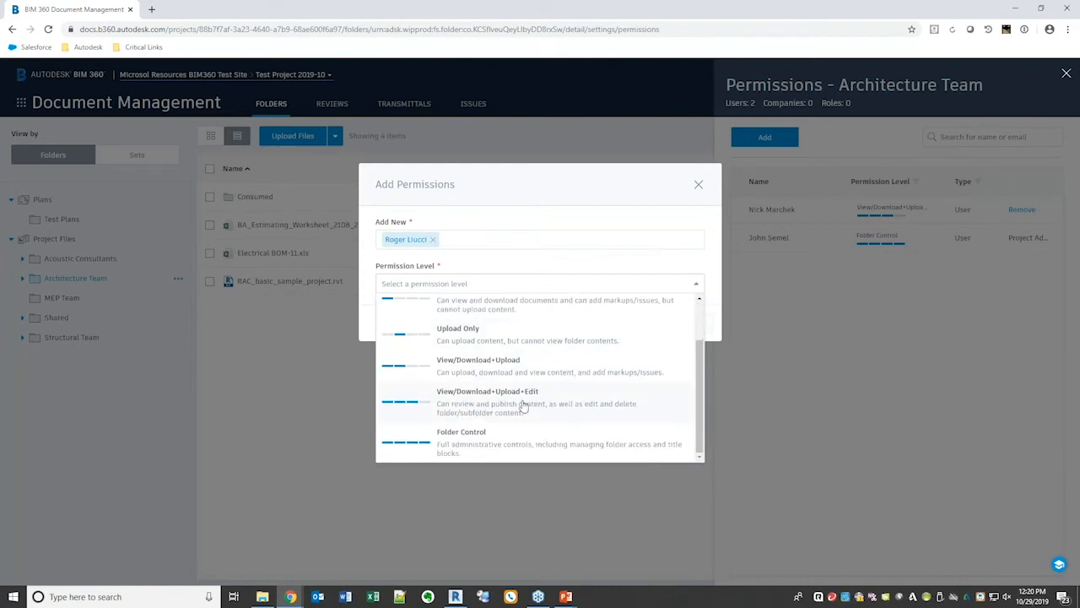
pyautogui.click(526, 406)
pyautogui.click(675, 324)
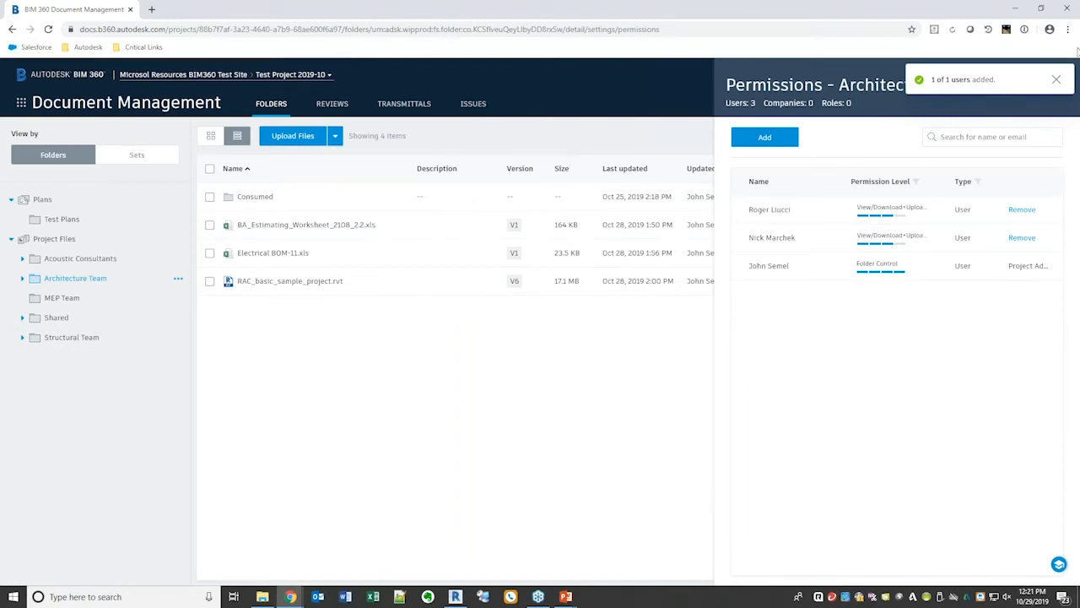
pyautogui.click(1066, 72)
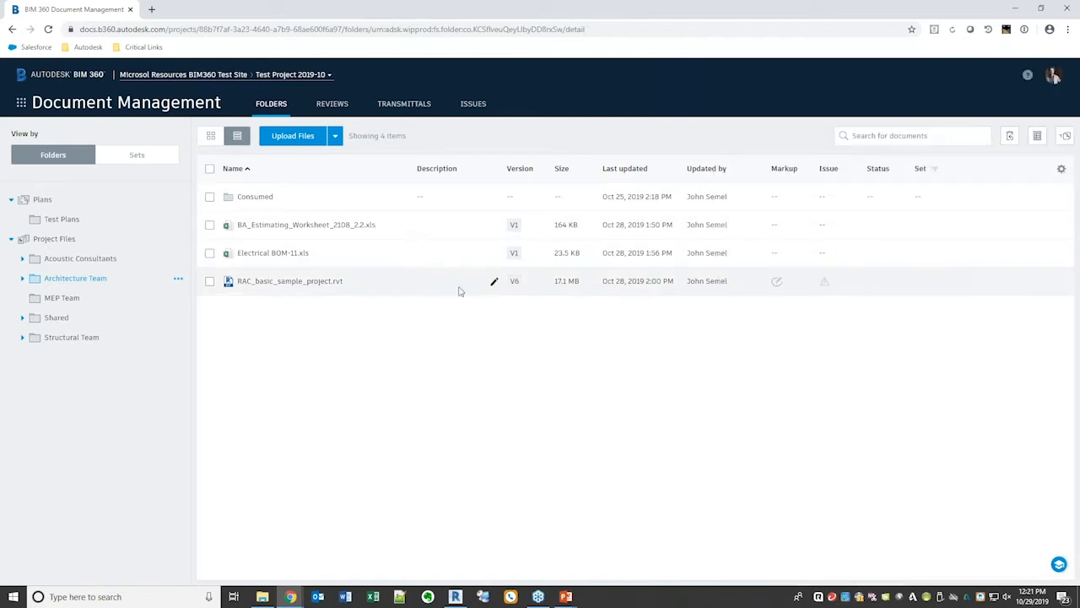
# Lock the RAC_basic_sample_project.rvt file in the Architecture Team folder.
pyautogui.click(404, 283)
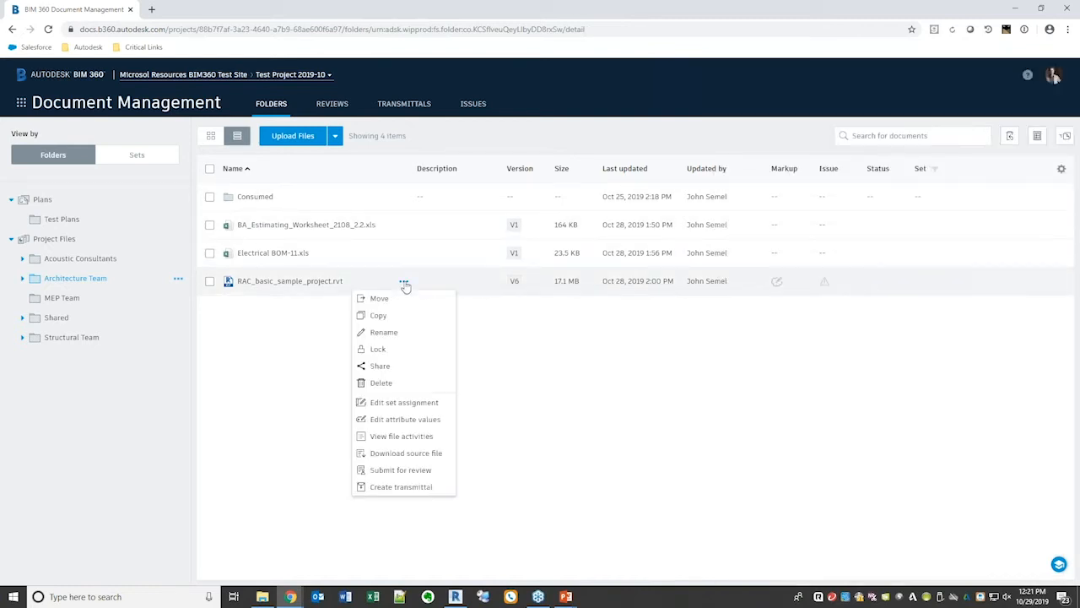
pyautogui.click(383, 348)
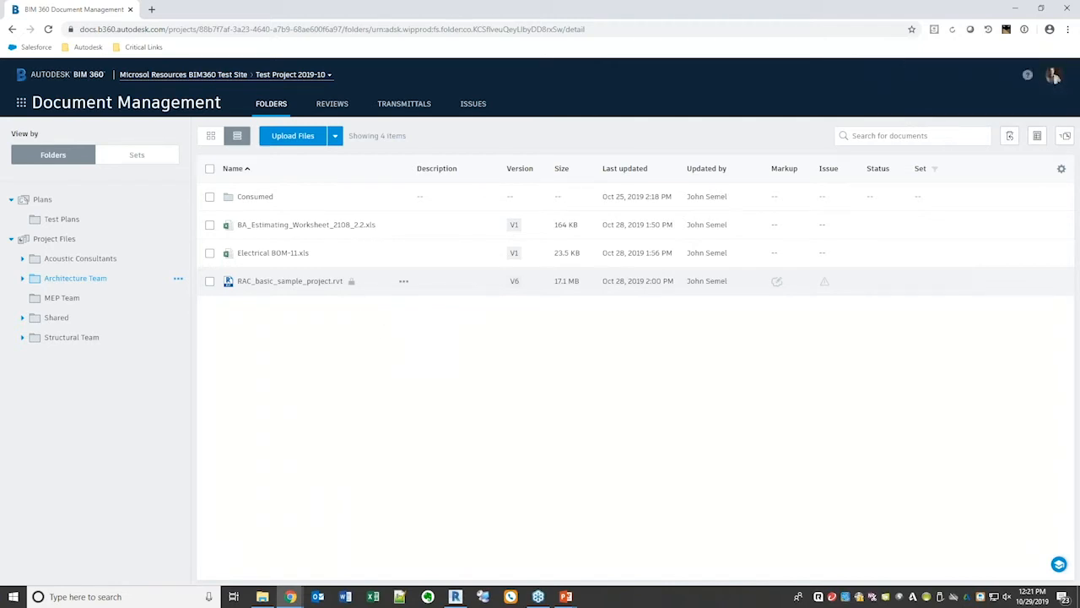
pyautogui.moveTo(351, 281)
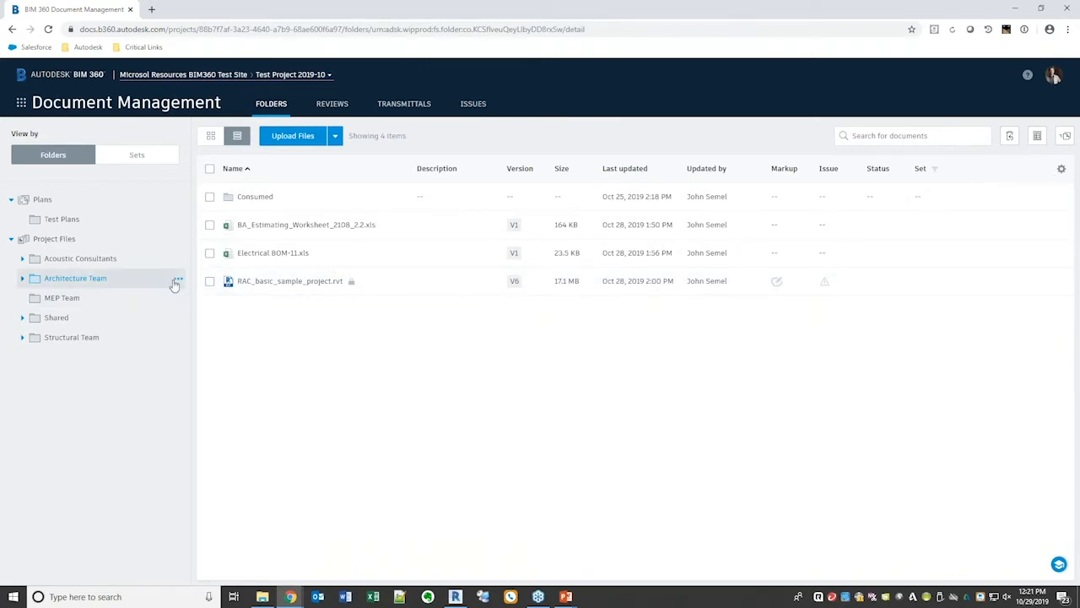
# Check the members' permission levels on the Architecture Team folder and close the permissions.
pyautogui.click(177, 280)
pyautogui.click(172, 416)
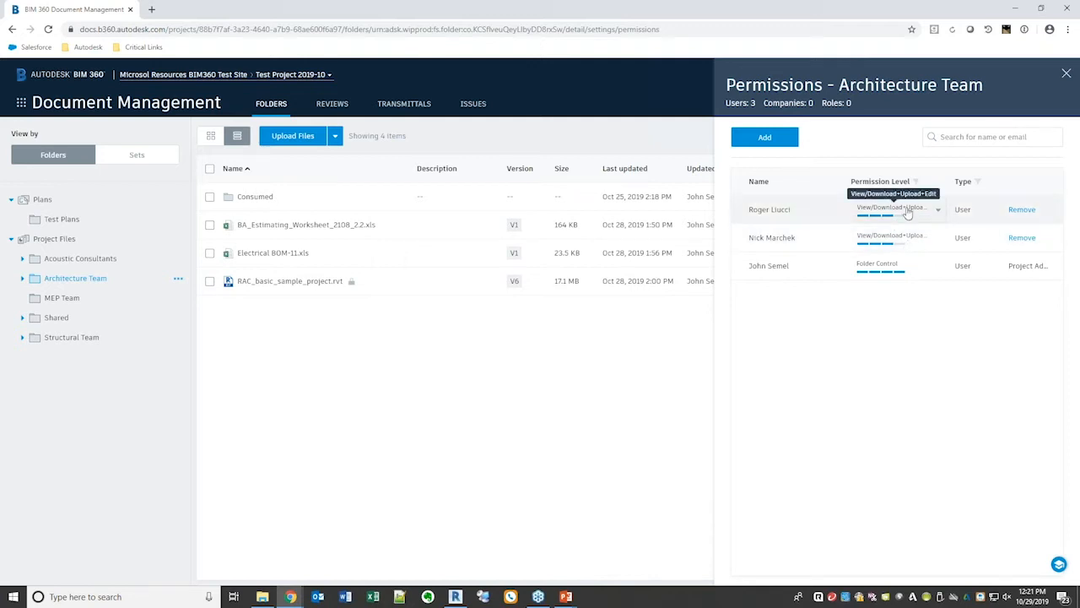
pyautogui.click(1065, 75)
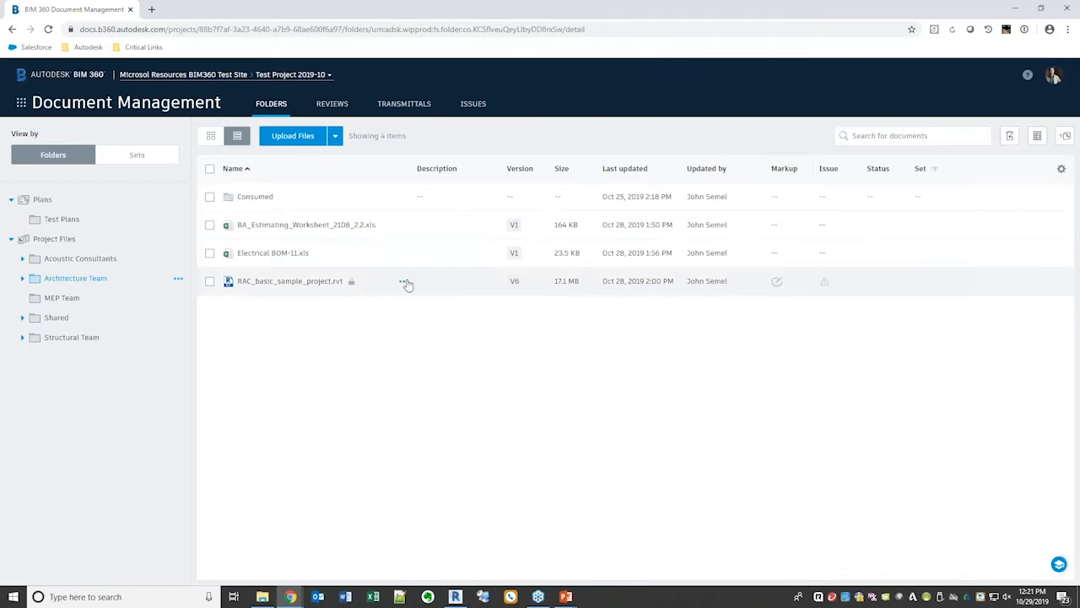
# Unlock RAC_basic_sample_project.rvt and open the file in the model viewer.
pyautogui.click(404, 282)
pyautogui.click(381, 349)
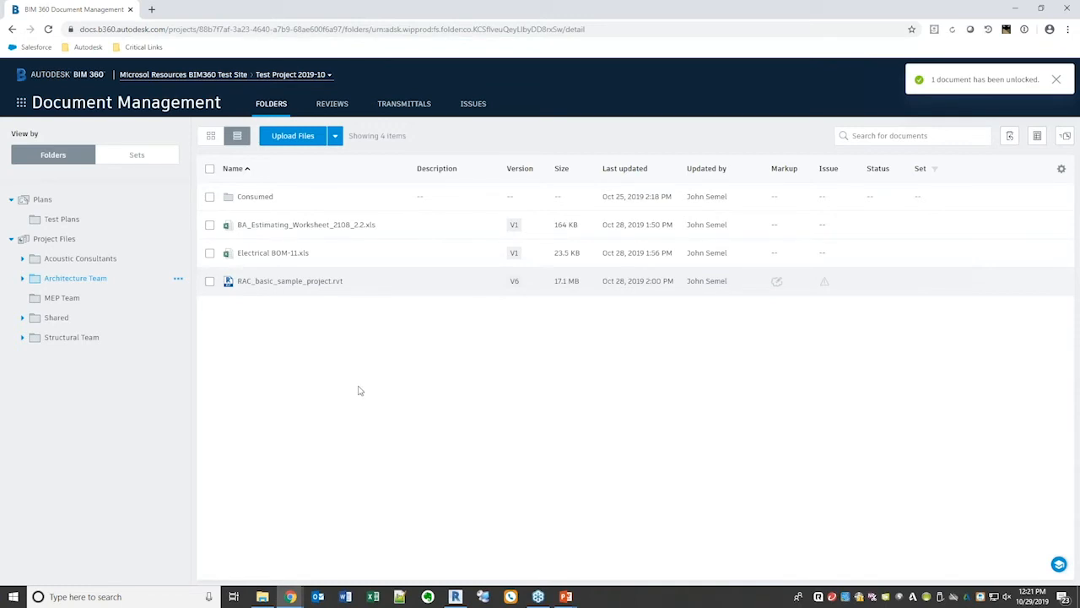
pyautogui.click(275, 287)
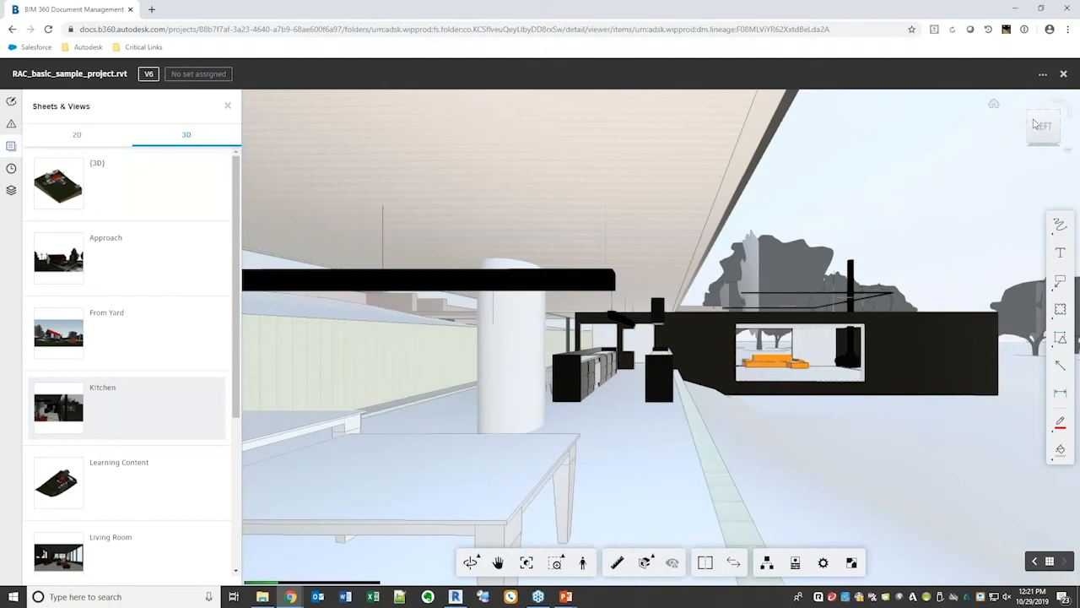
# View the model from outside the kitchen, and open the Approach and {3D} views.
pyautogui.scroll(-8, 622, 353)
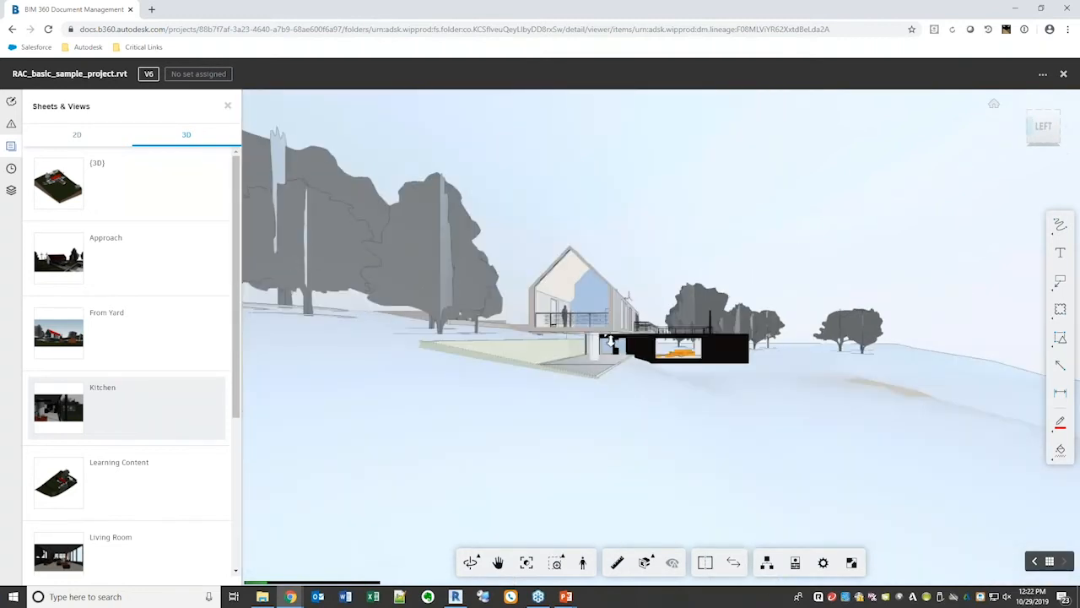
pyautogui.moveTo(562, 422); pyautogui.dragTo(422, 359)
pyautogui.click(119, 265)
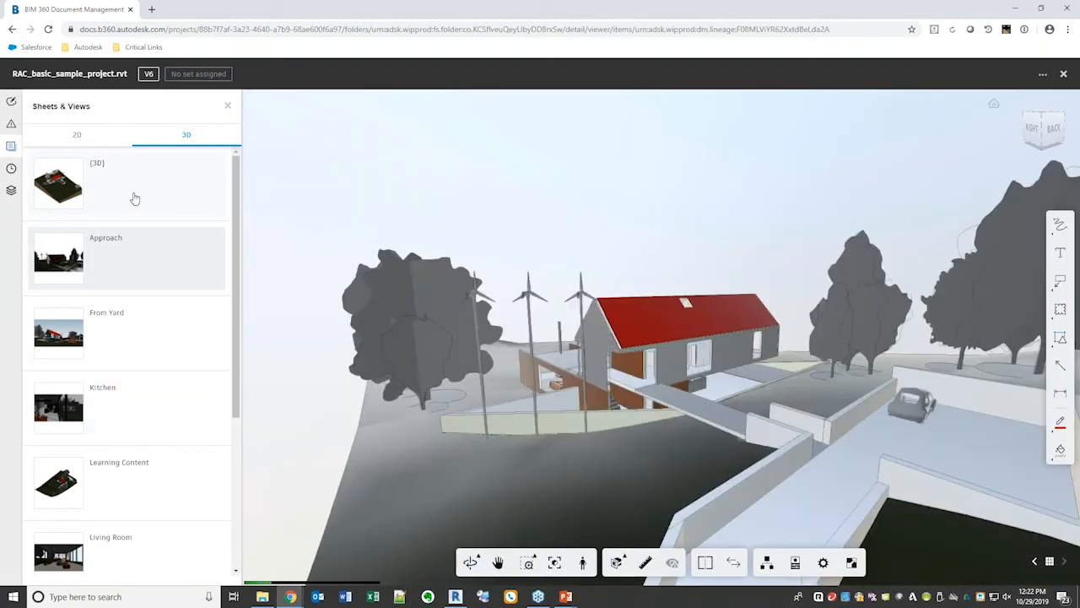
pyautogui.click(135, 198)
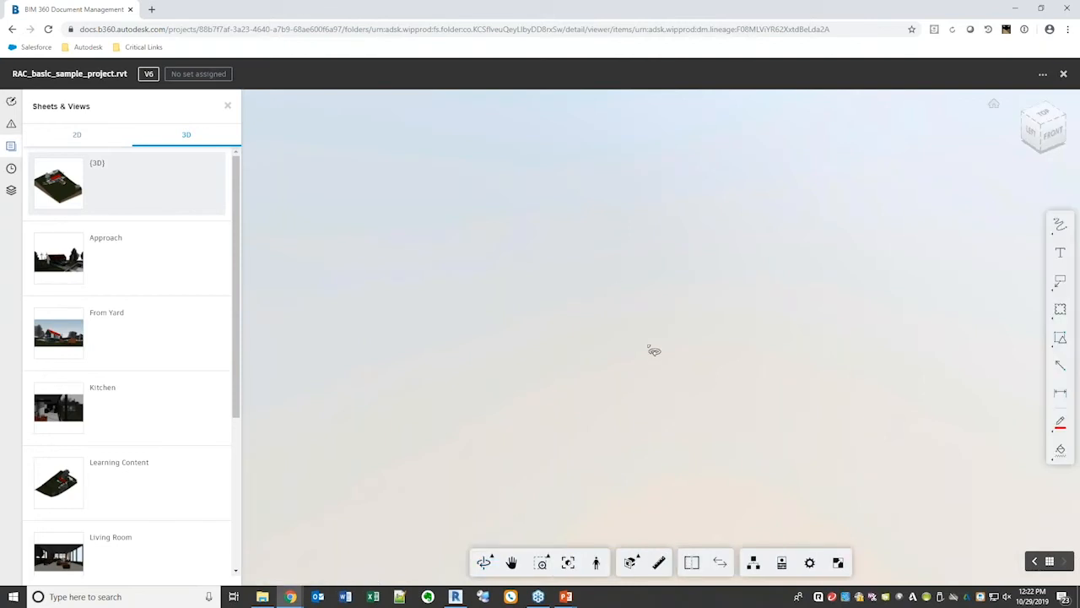
pyautogui.scroll(5, 634, 309)
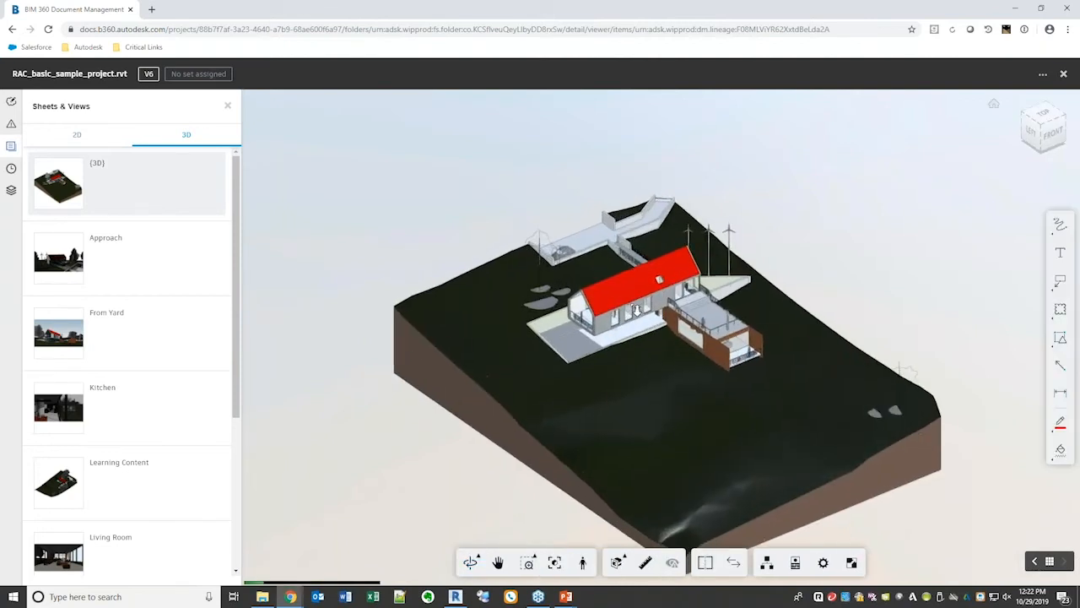
# Open the Solar Analysis 3D view and look around the model with its sun path.
pyautogui.scroll(-3, 118, 433)
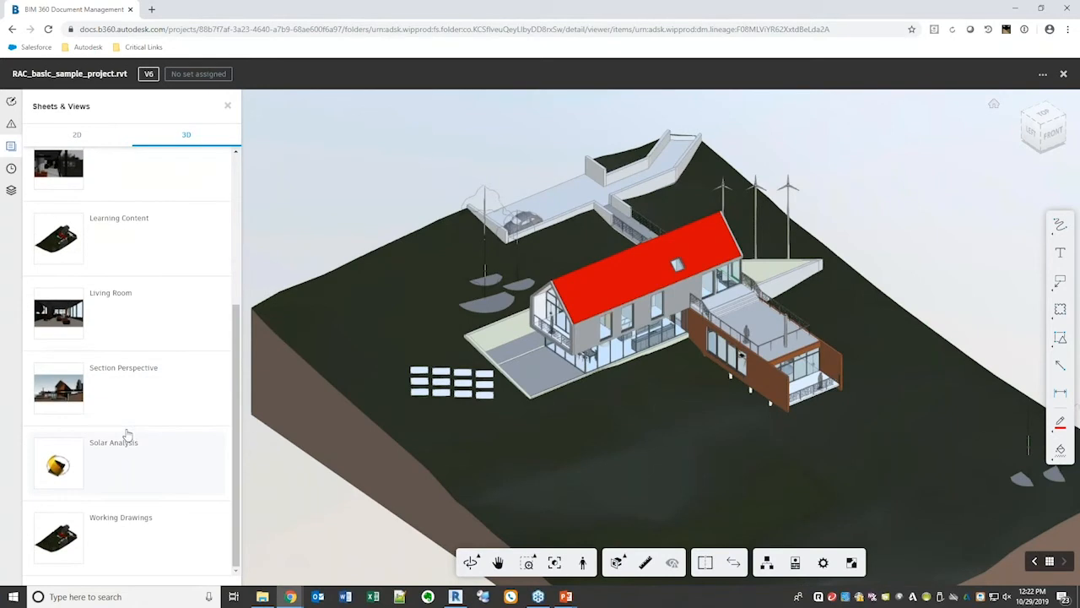
pyautogui.click(128, 468)
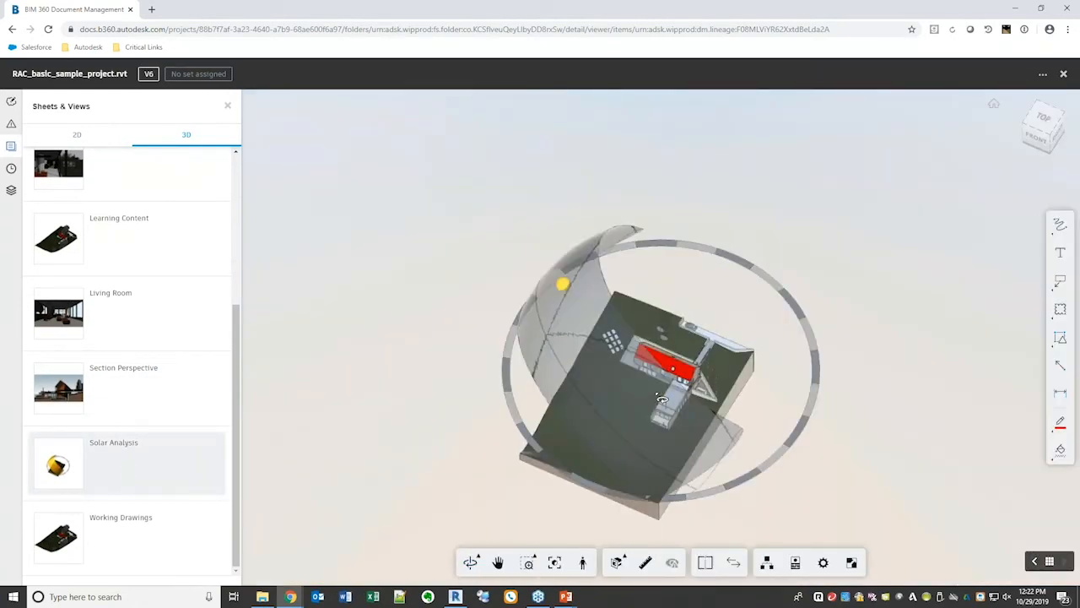
pyautogui.moveTo(644, 422); pyautogui.dragTo(648, 391)
pyautogui.scroll(3, 115, 228)
# Return to the {3D} view and hide the red roof of the house.
pyautogui.click(113, 191)
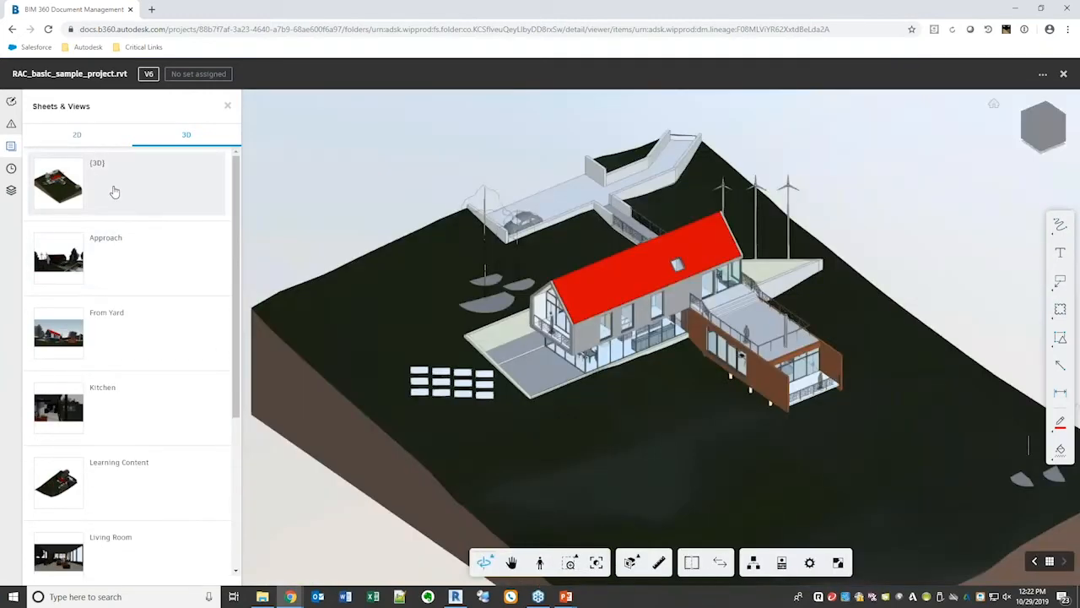
pyautogui.scroll(5, 611, 407)
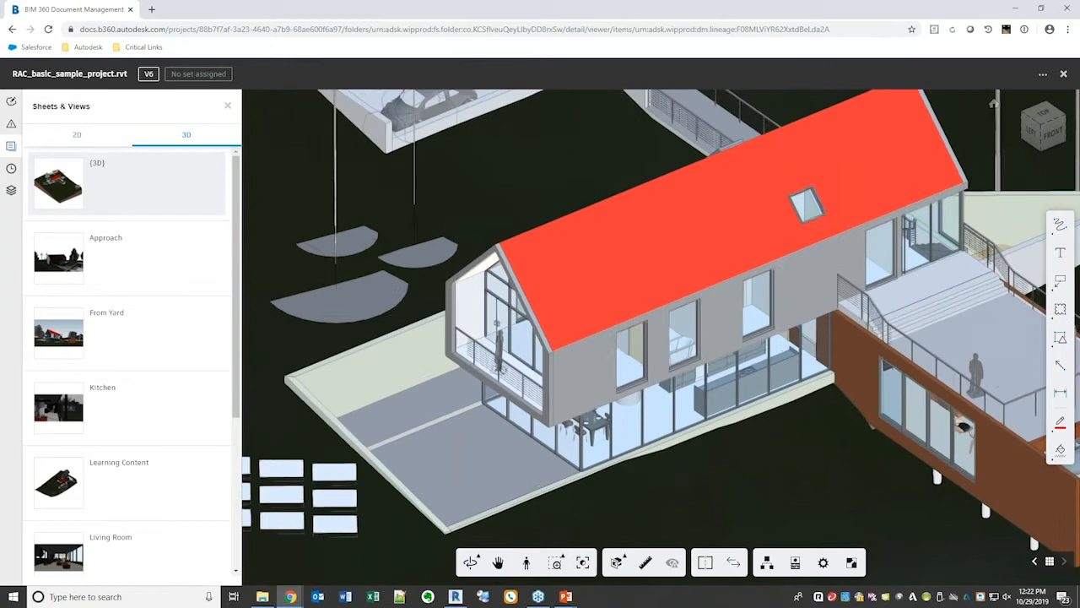
pyautogui.click(602, 277)
pyautogui.rightClick(600, 276)
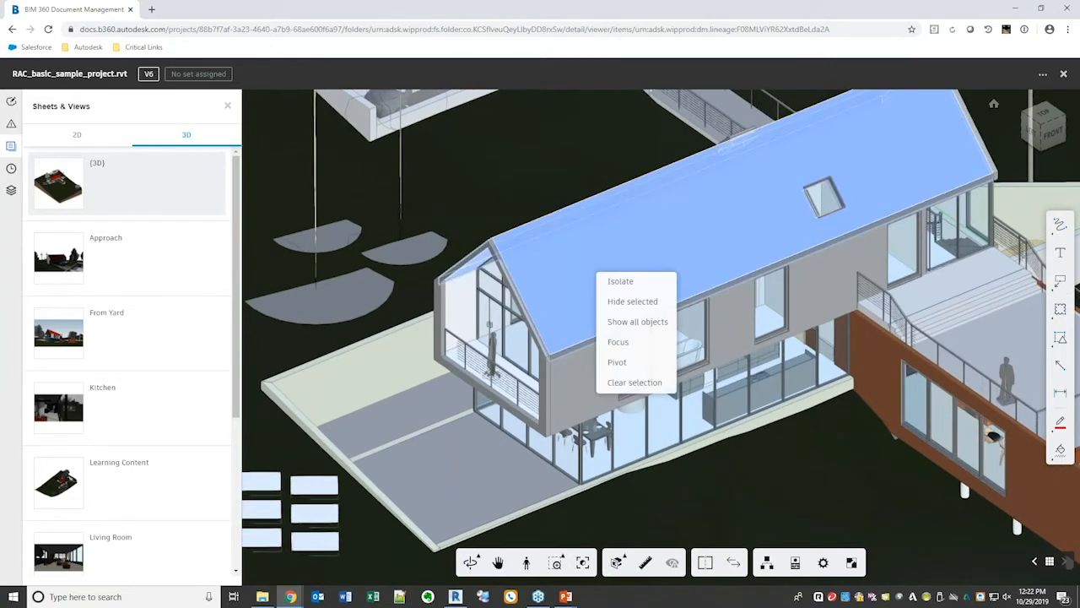
pyautogui.click(618, 301)
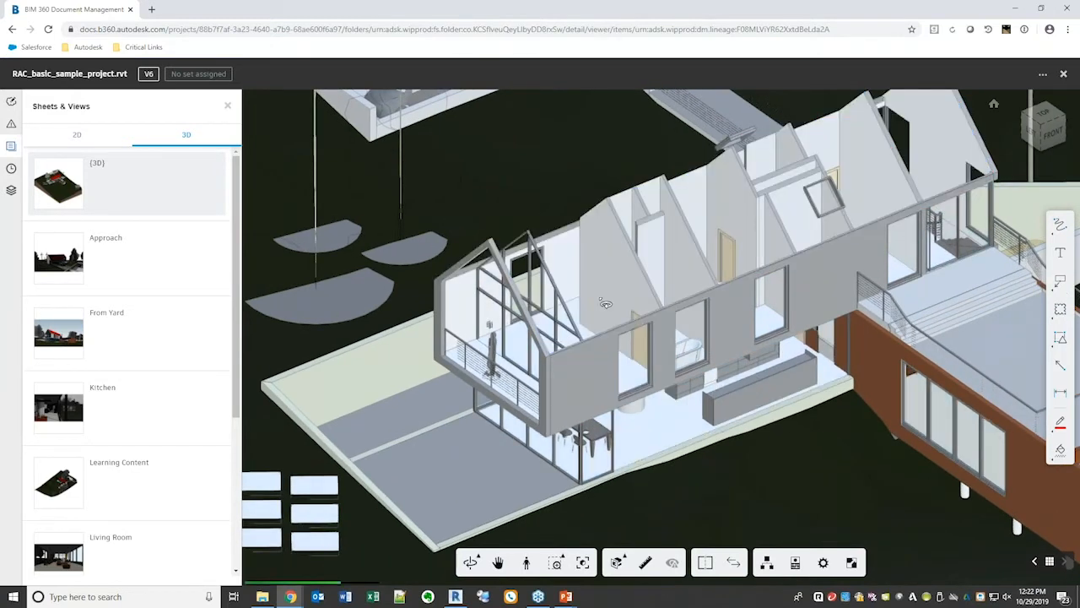
# Isolate the upper-level floor slab of the house and restore the display of all objects.
pyautogui.scroll(5, 632, 349)
pyautogui.moveTo(632, 348); pyautogui.dragTo(574, 314)
pyautogui.click(568, 314)
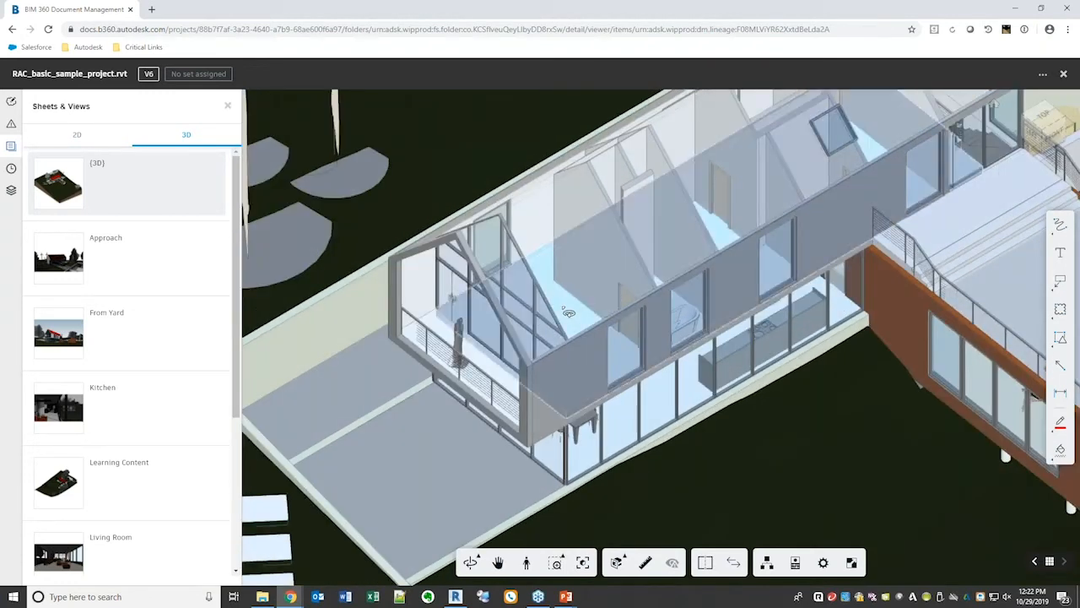
pyautogui.rightClick(564, 309)
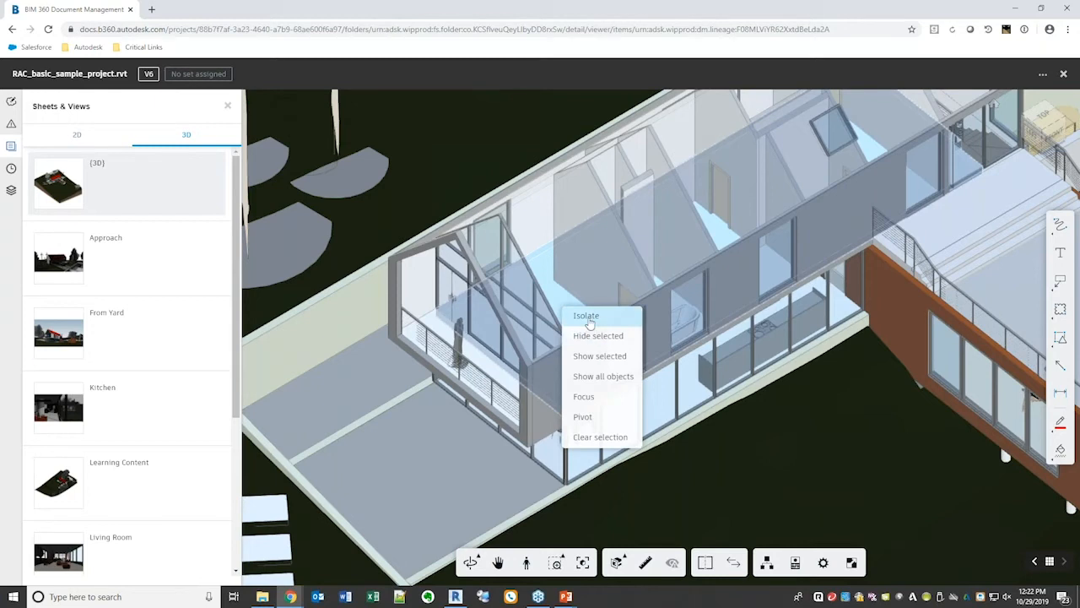
pyautogui.click(590, 316)
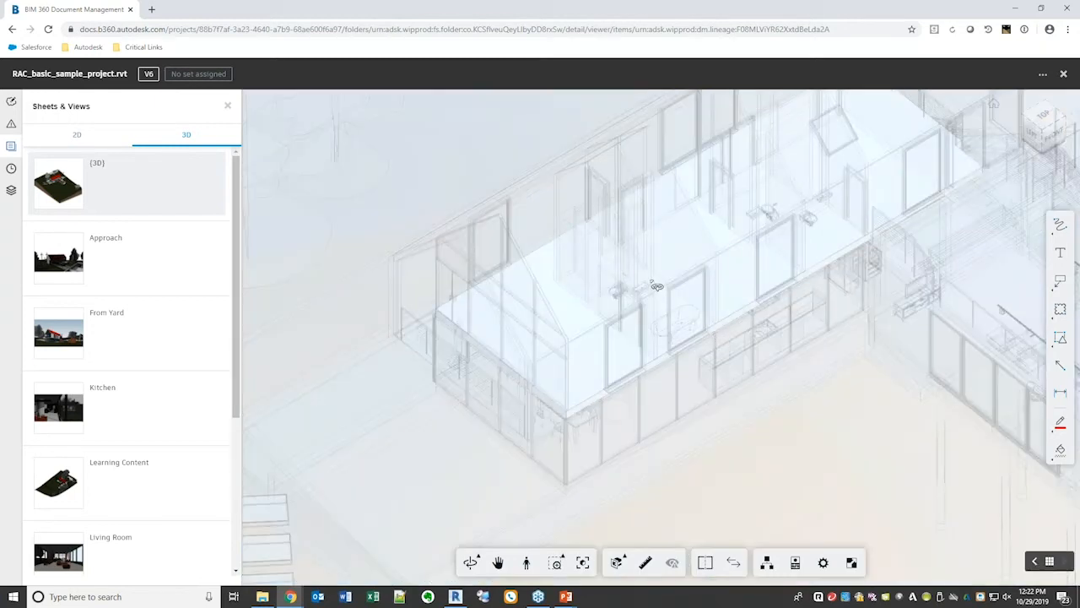
pyautogui.rightClick(570, 297)
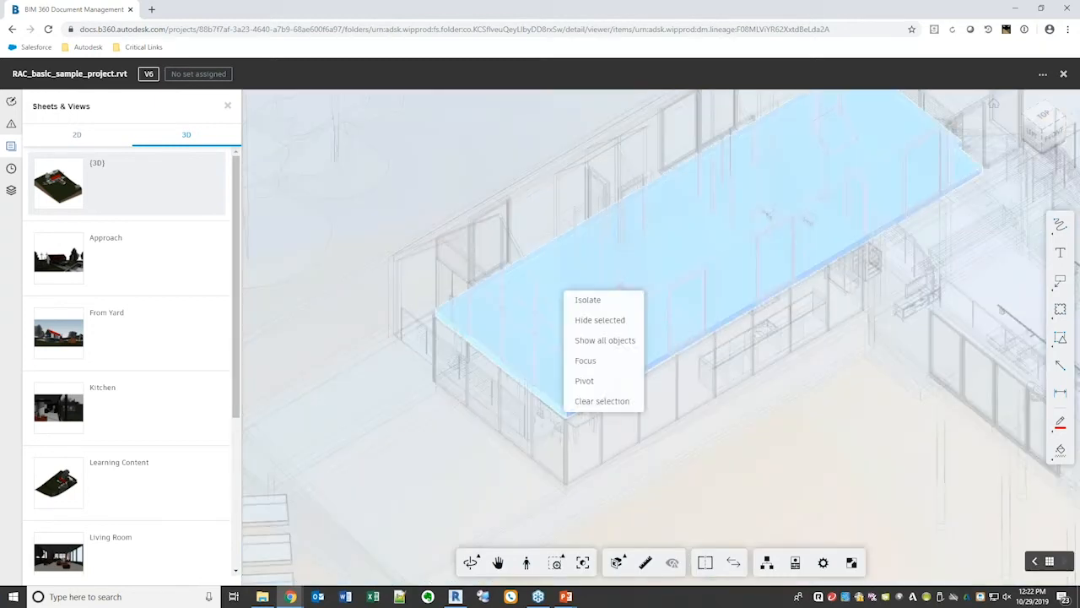
pyautogui.click(600, 341)
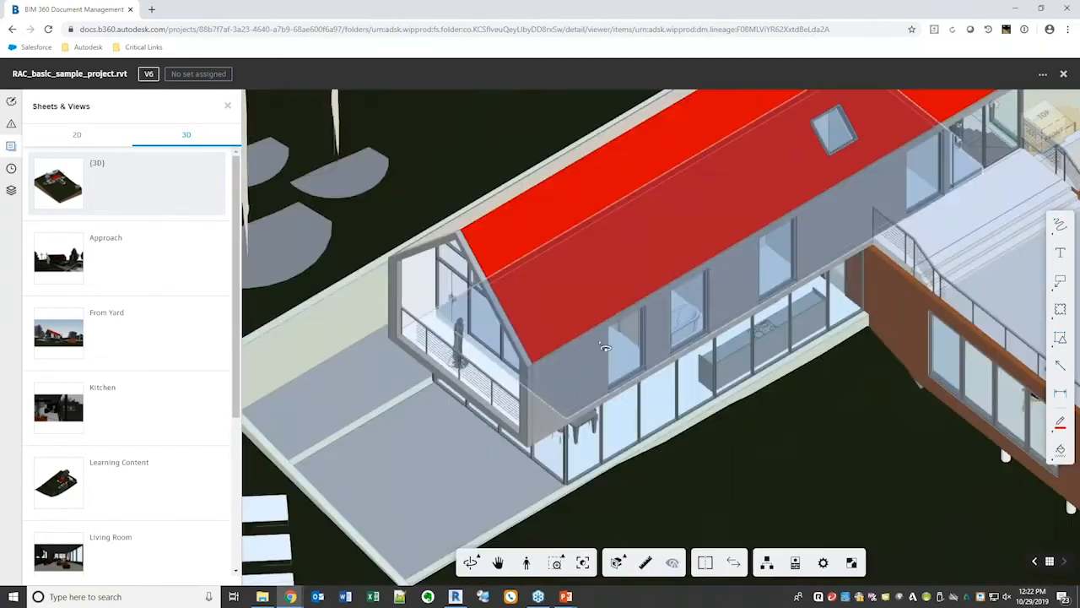
# Walk in First Person mode from outside the house through the glazed facade and across the Level 1 interior.
pyautogui.scroll(3, 548, 337)
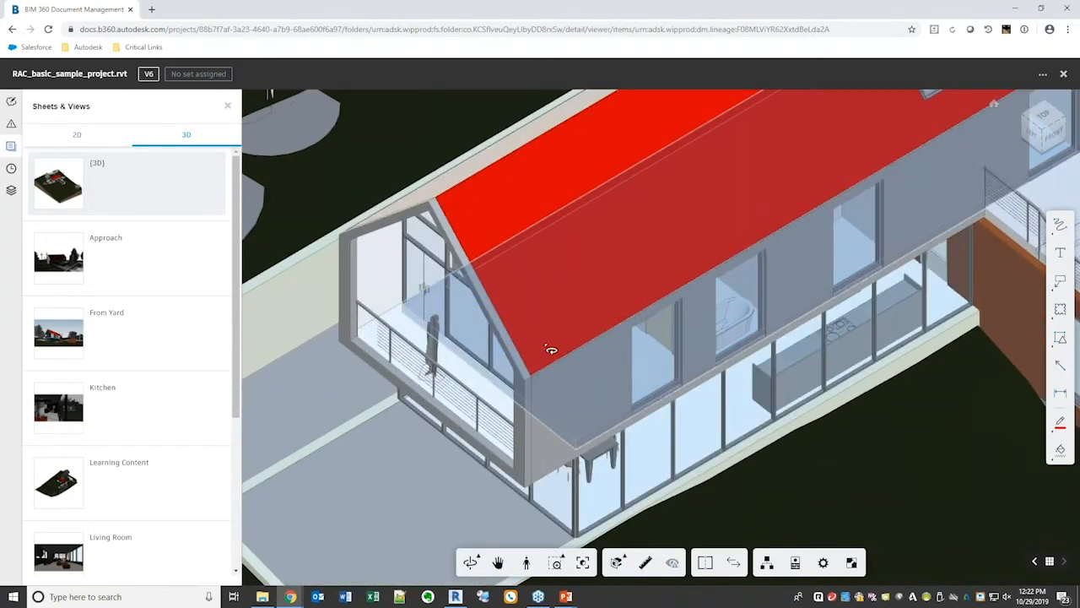
pyautogui.scroll(1, 548, 353)
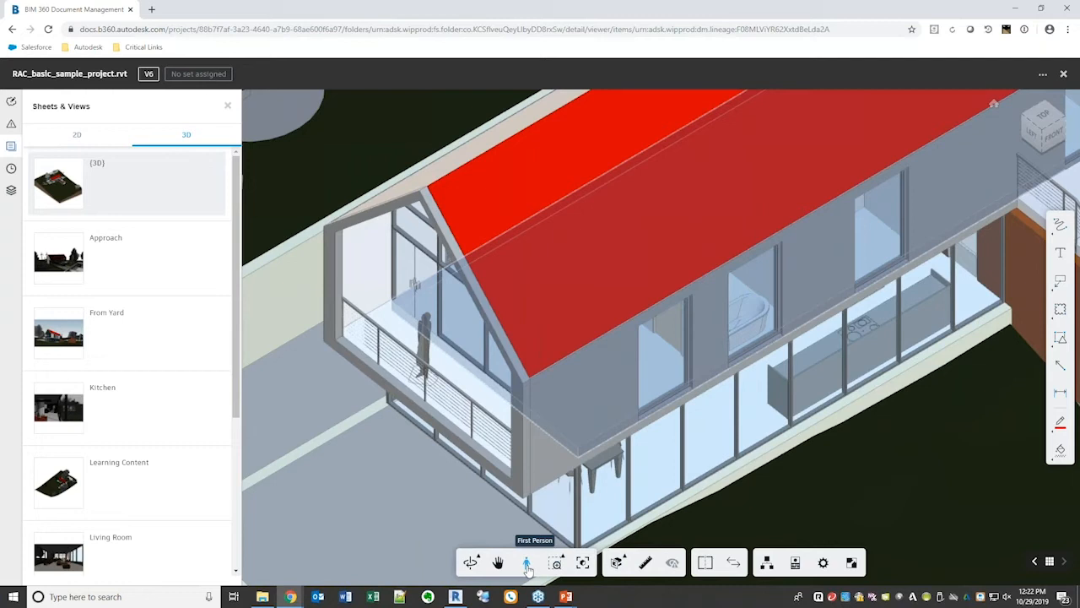
pyautogui.click(526, 563)
pyautogui.click(590, 481)
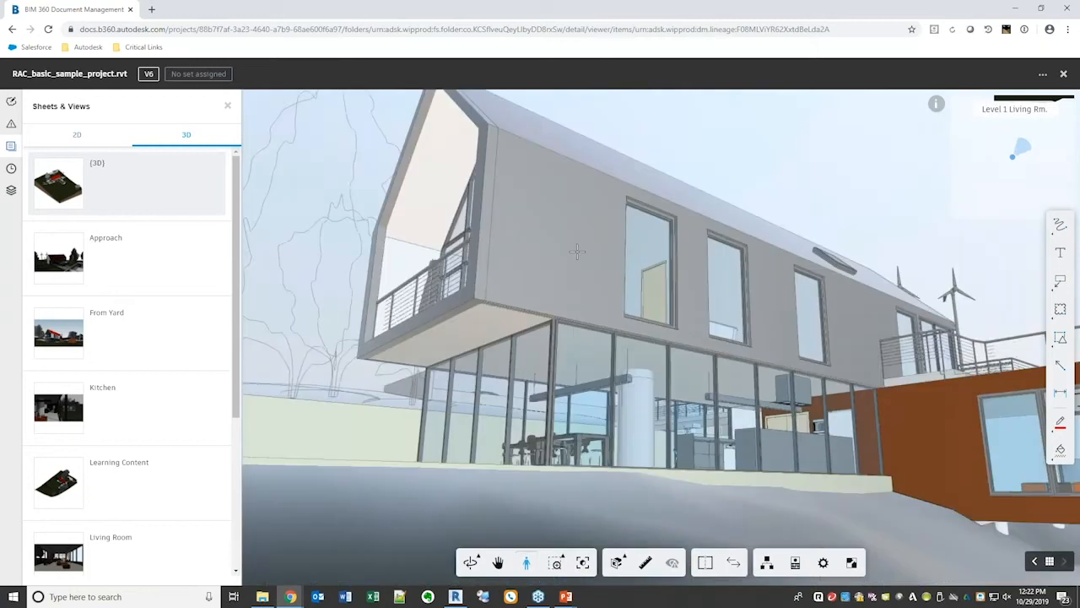
pyautogui.moveTo(577, 252); pyautogui.dragTo(539, 253)
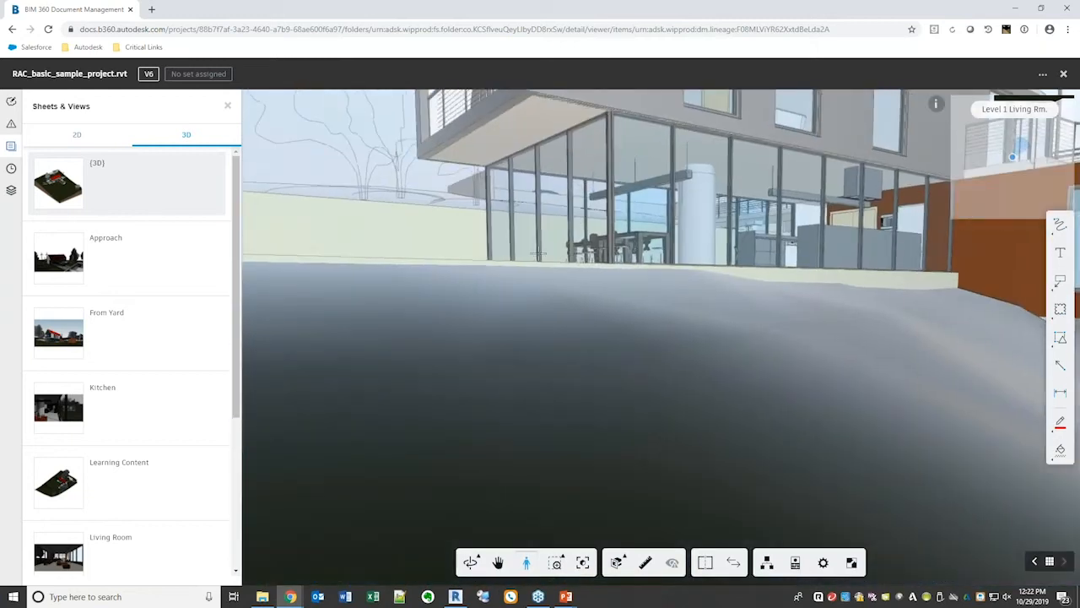
pyautogui.doubleClick(516, 248)
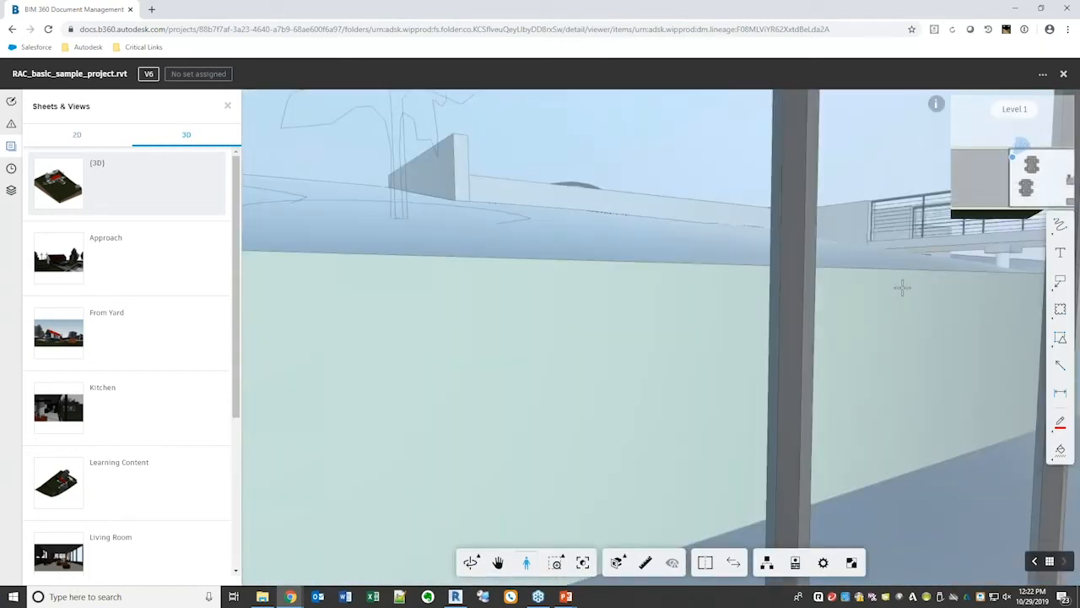
pyautogui.moveTo(902, 287); pyautogui.dragTo(1032, 314)
pyautogui.doubleClick(801, 313)
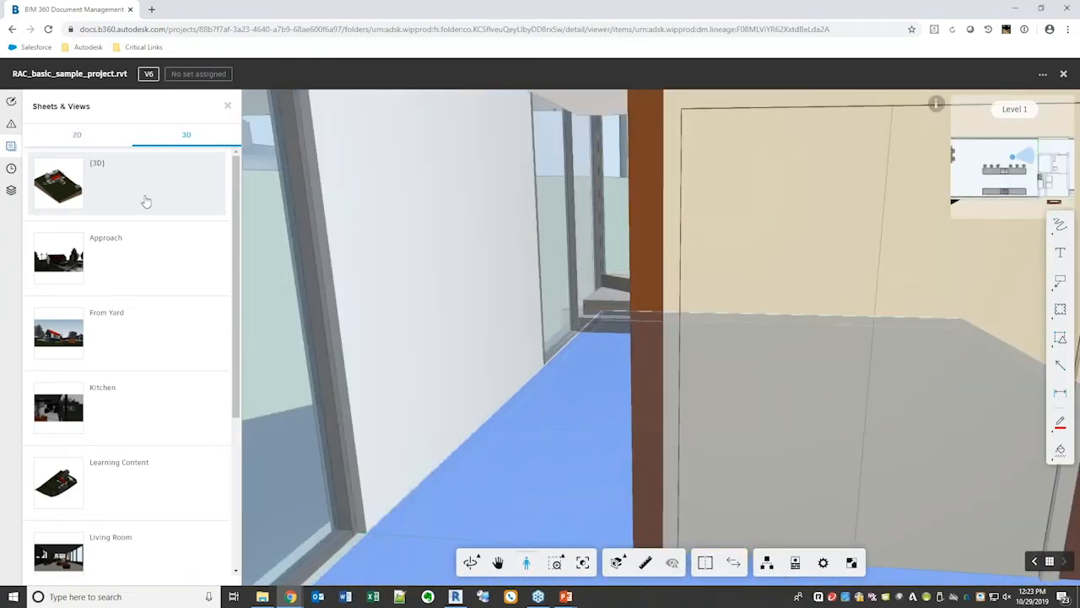
# Switch back to Orbit navigation and reopen the {3D} view with the window facade in close-up.
pyautogui.click(470, 562)
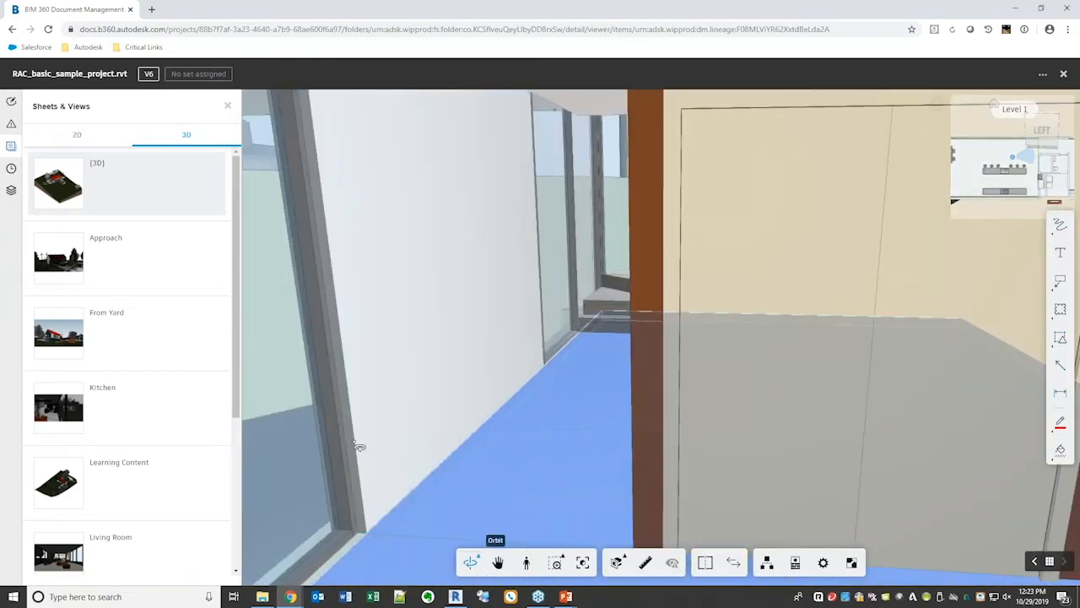
pyautogui.click(102, 187)
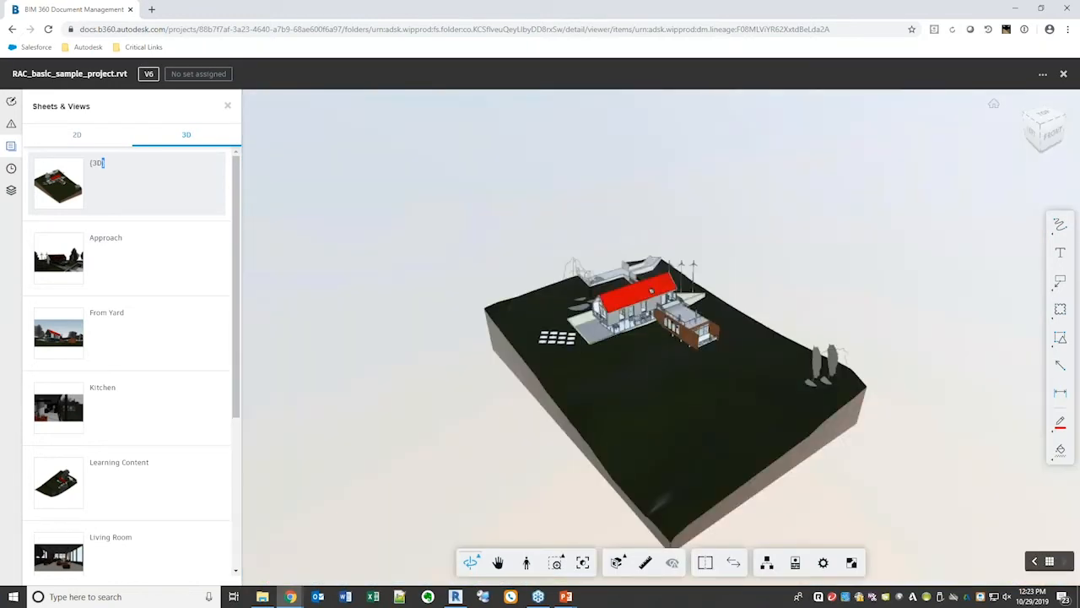
pyautogui.scroll(10, 636, 314)
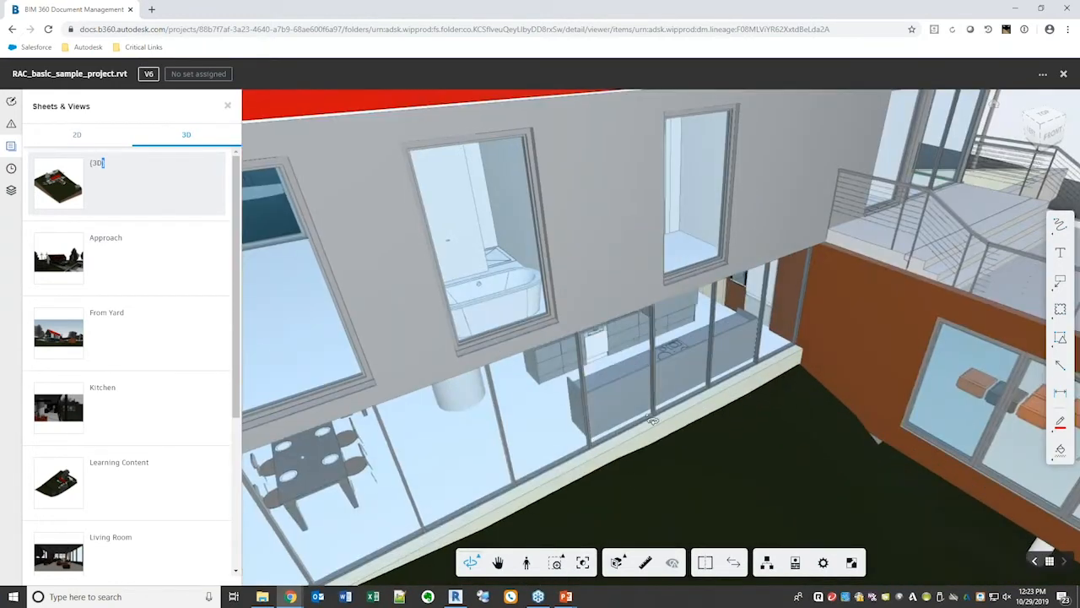
# Measure the distance across the lower part of the bathroom window and clear the measurement.
pyautogui.click(647, 564)
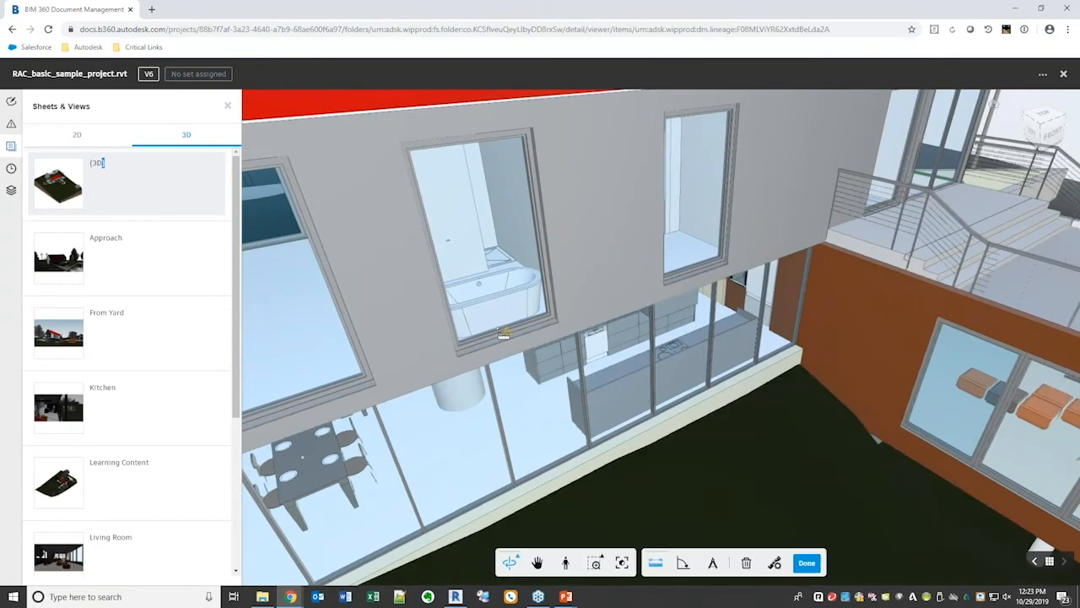
pyautogui.click(454, 323)
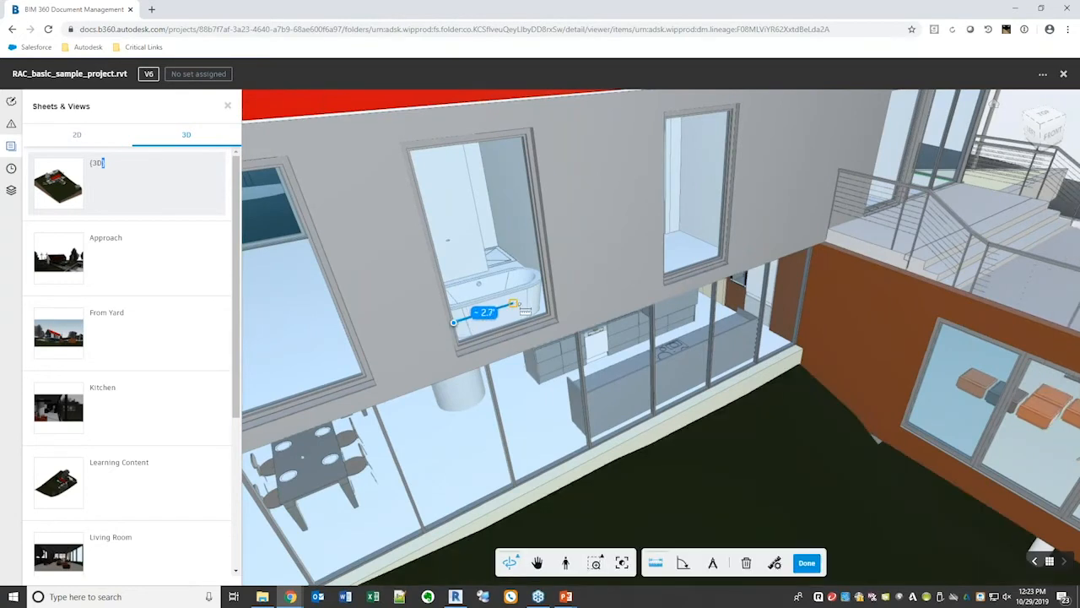
pyautogui.click(546, 298)
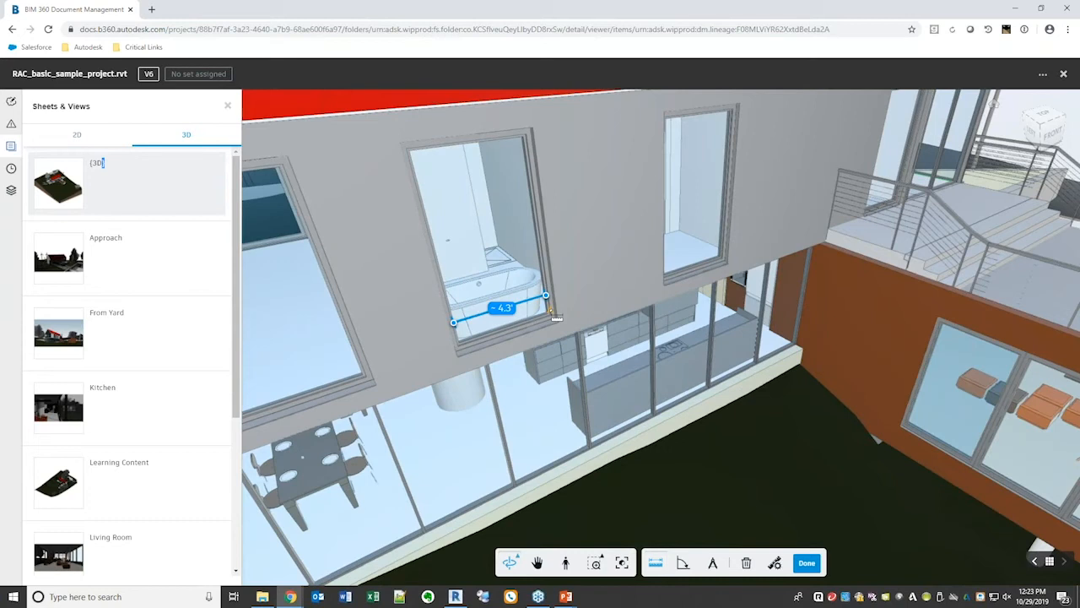
pyautogui.press('Escape')
# Measure the angle at the lower corner of the bathroom window frame and leave the Measure tool.
pyautogui.click(647, 563)
pyautogui.click(684, 566)
pyautogui.click(438, 259)
pyautogui.click(459, 343)
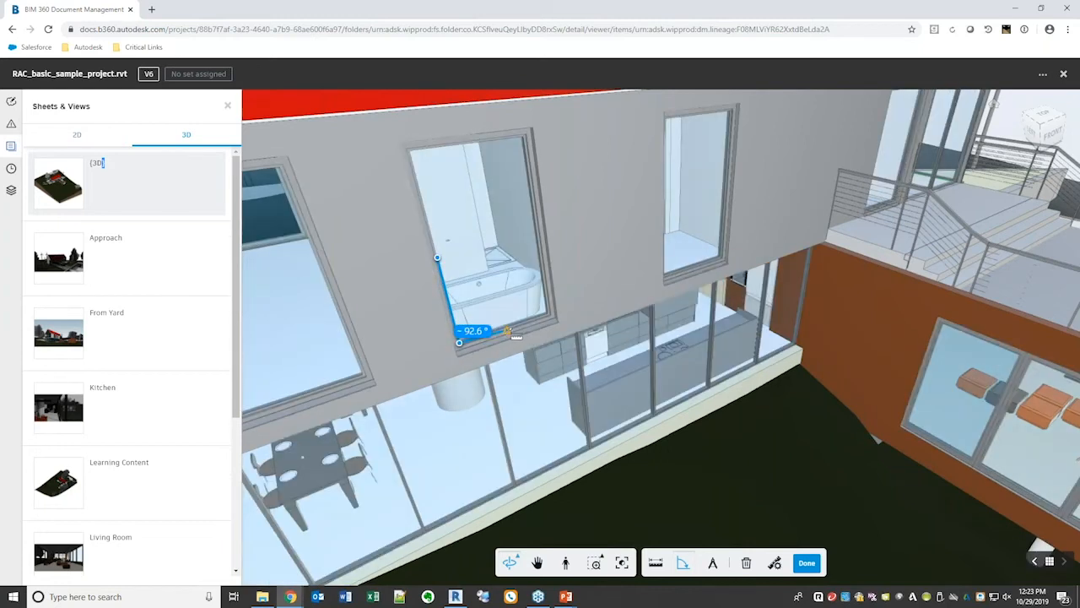
pyautogui.click(523, 325)
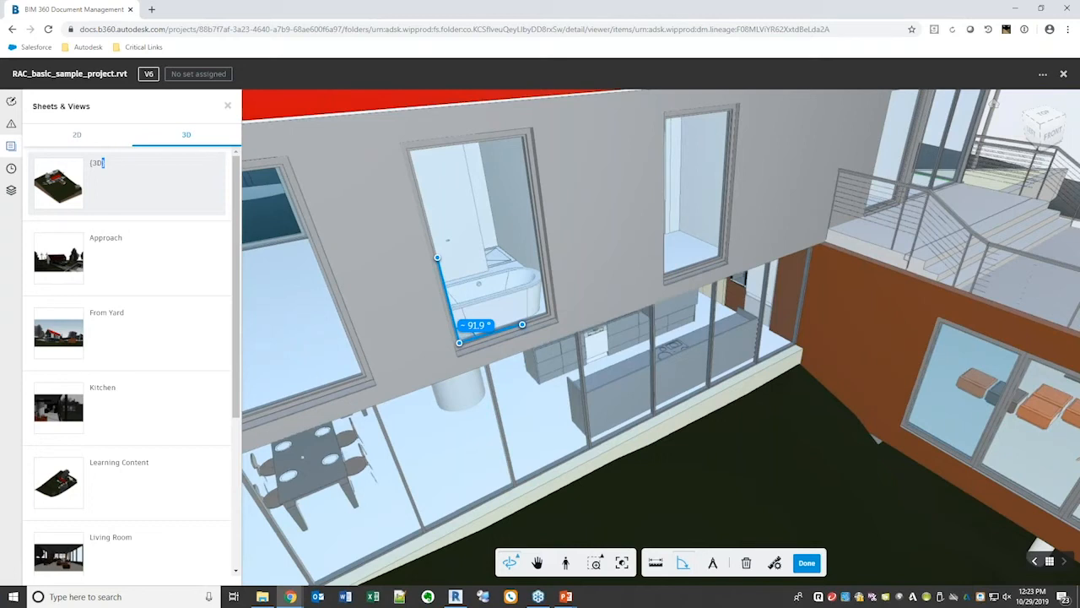
pyautogui.press('Escape')
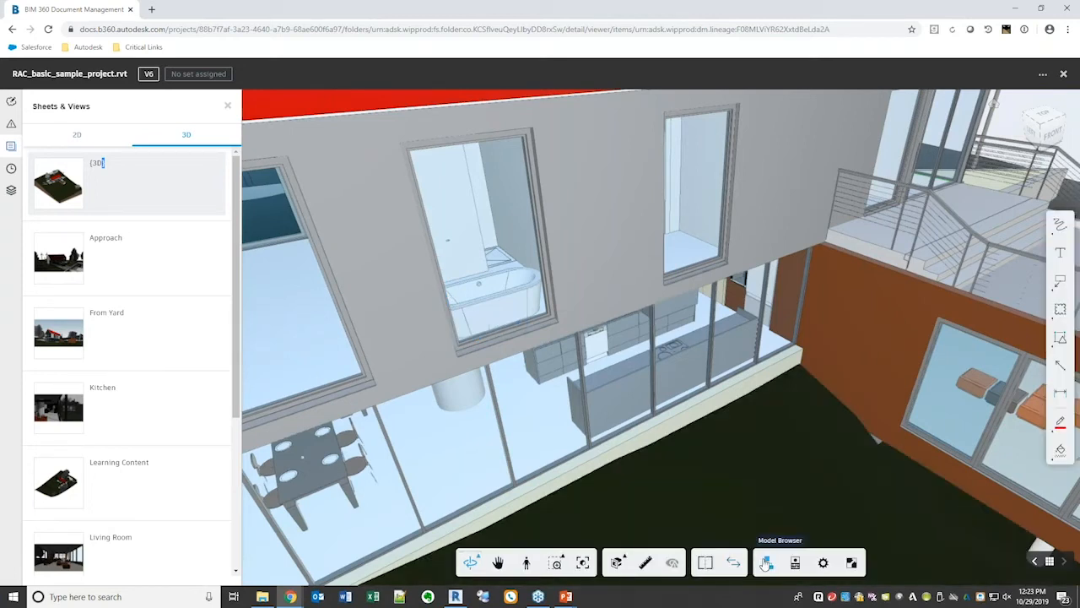
# Examine the upper facade wall's constraints, structural, dimension and identity properties, close them and return to the whole model.
pyautogui.click(795, 562)
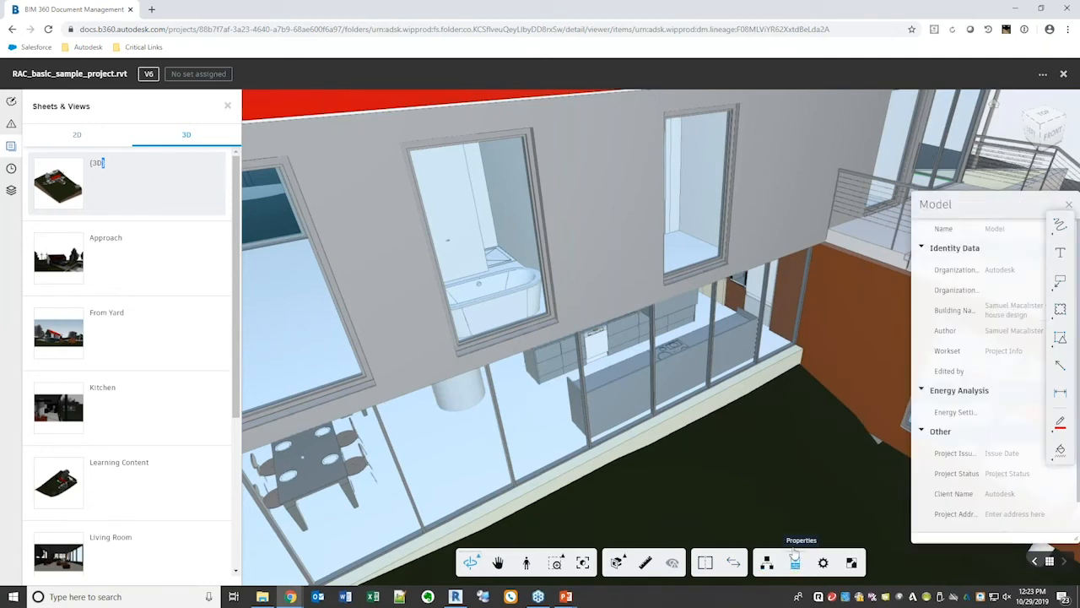
pyautogui.moveTo(1023, 206); pyautogui.dragTo(972, 182)
pyautogui.click(594, 184)
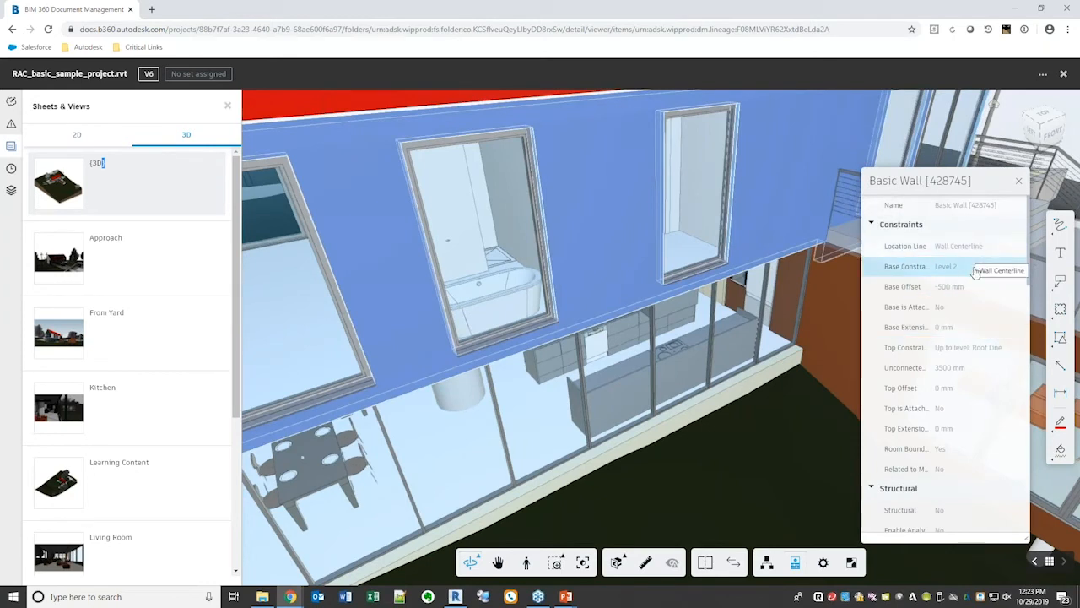
pyautogui.scroll(-2, 958, 350)
pyautogui.scroll(-5, 958, 359)
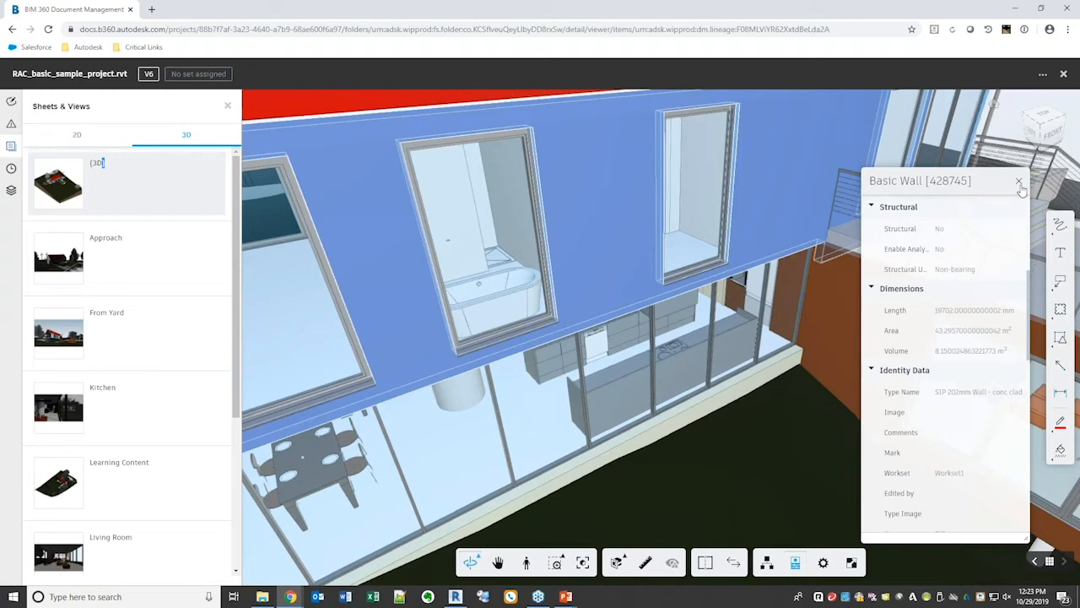
pyautogui.click(1018, 183)
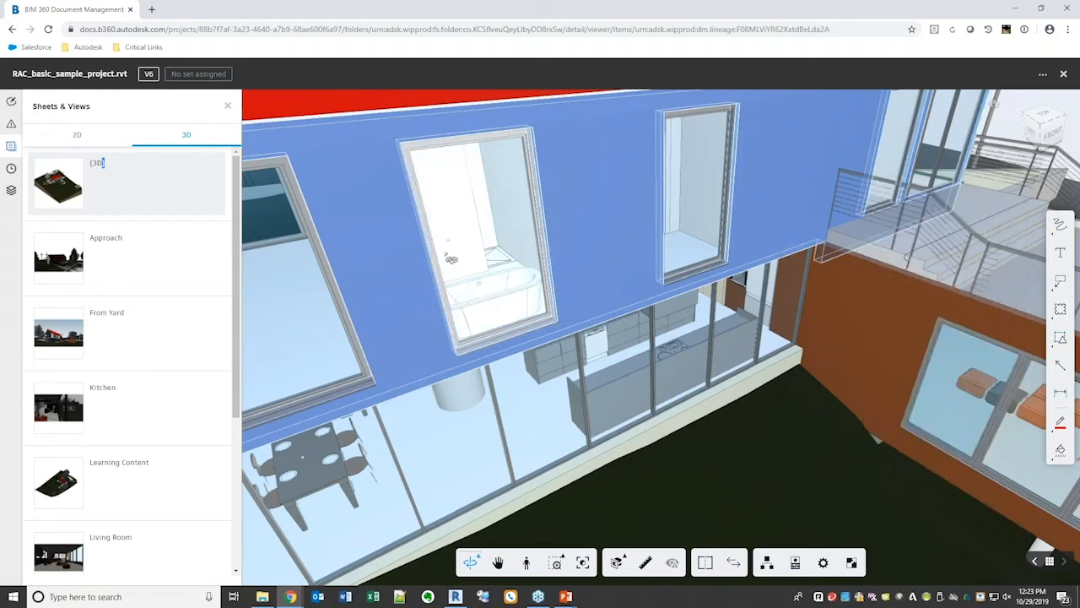
pyautogui.scroll(-8, 649, 290)
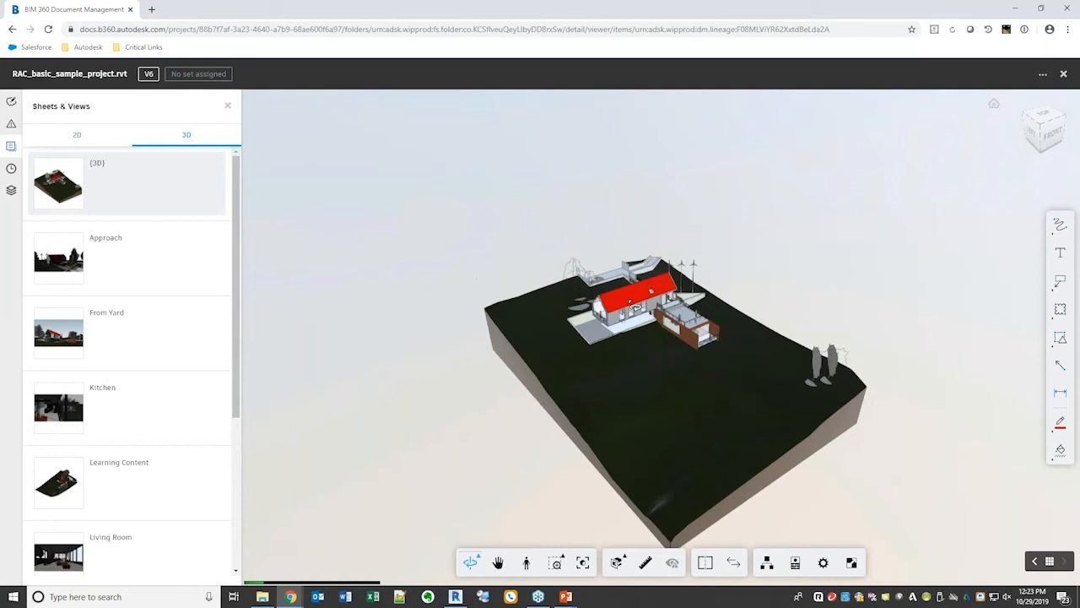
# Examine the red-roofed house up close, list the model's levels and close the model.
pyautogui.scroll(7, 651, 288)
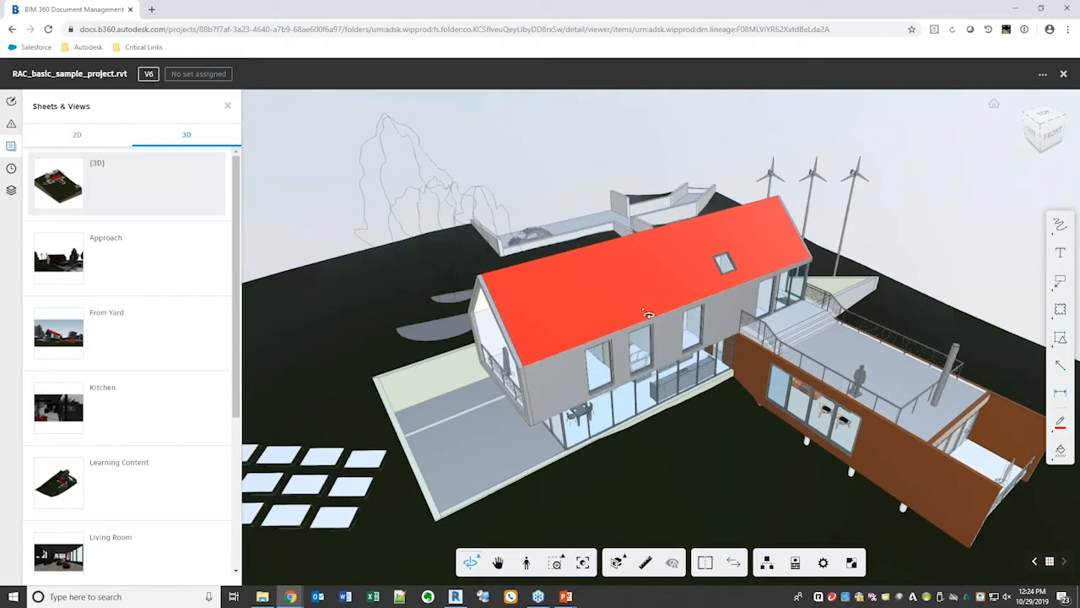
pyautogui.scroll(3, 647, 314)
pyautogui.scroll(-2, 654, 317)
pyautogui.moveTo(857, 371); pyautogui.dragTo(753, 390)
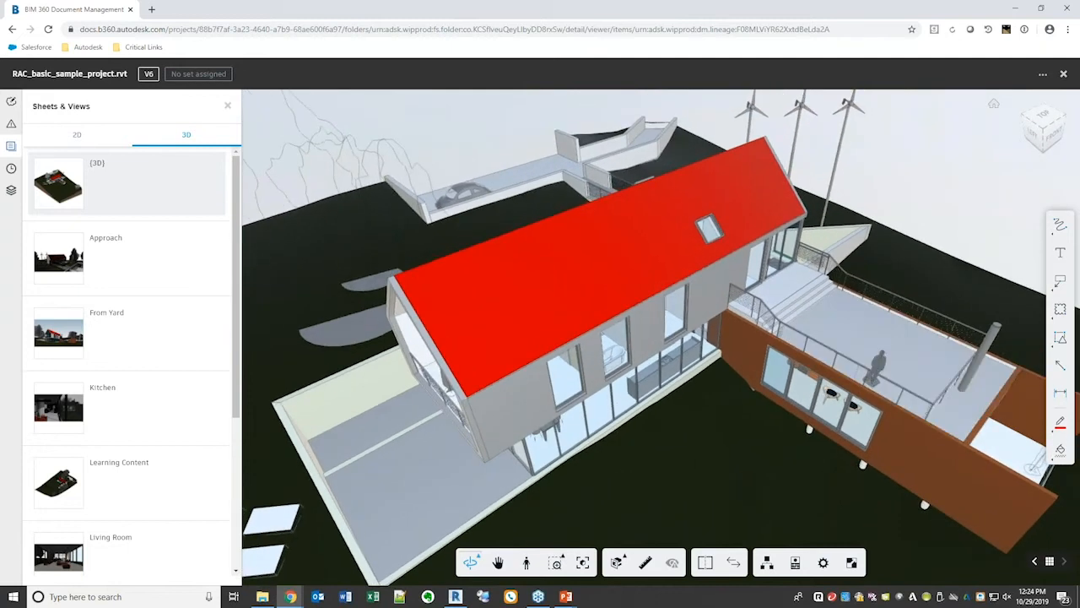
pyautogui.scroll(-4, 32, 251)
pyautogui.click(11, 190)
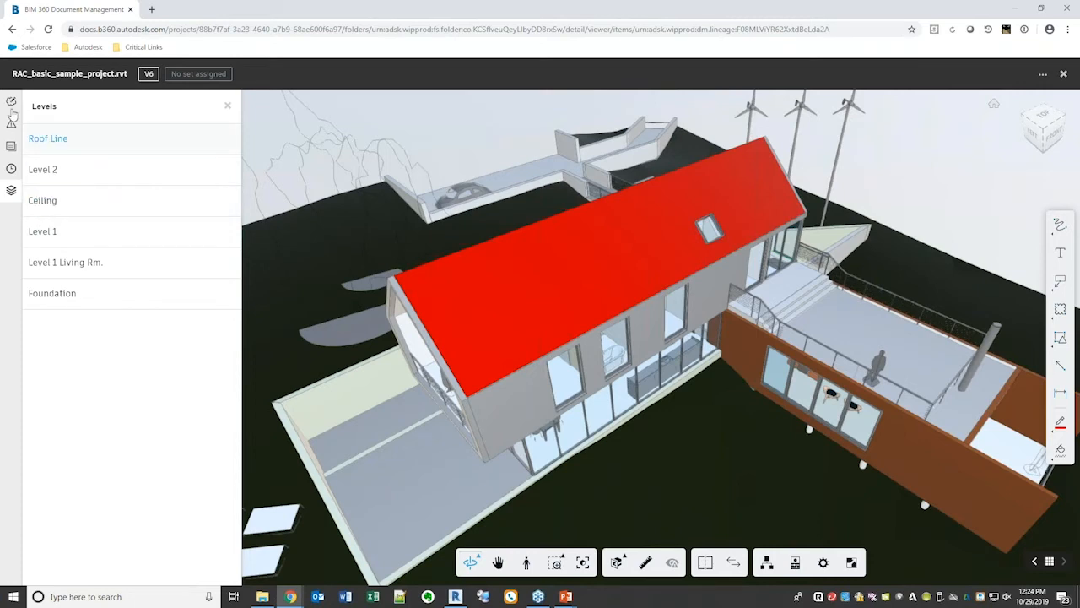
pyautogui.click(1063, 74)
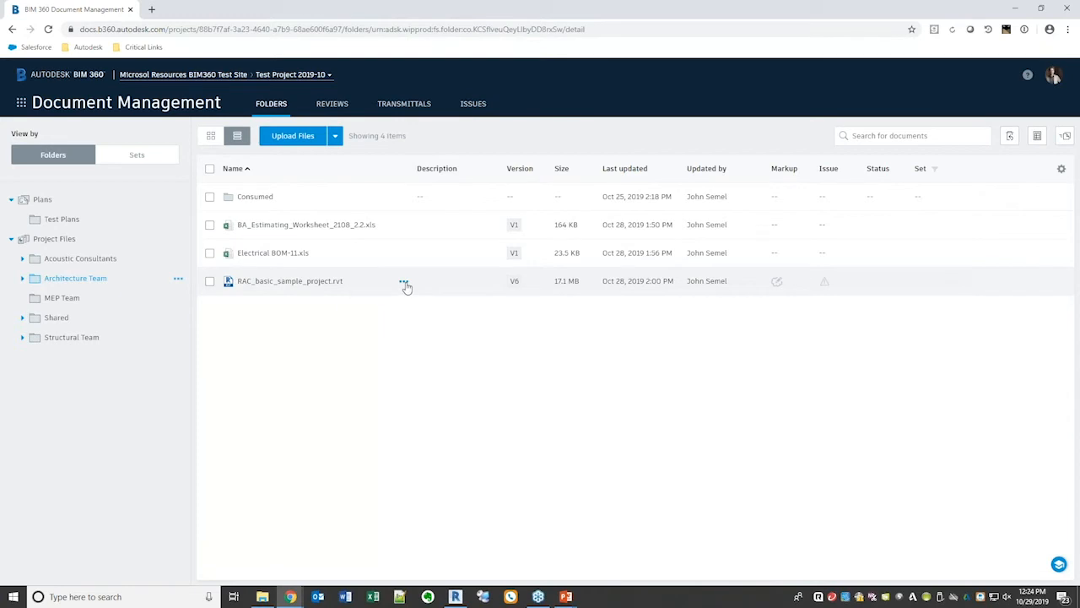
# Submit RAC_basic_sample_project.rvt for review using the Two Step Review approval workflow and its default review name.
pyautogui.click(405, 282)
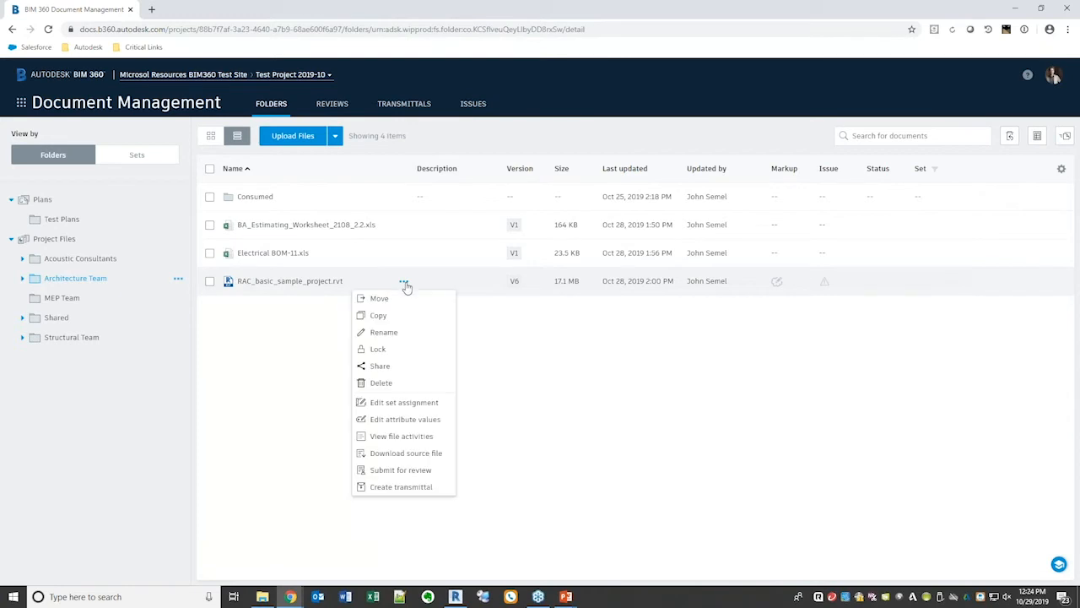
pyautogui.click(411, 478)
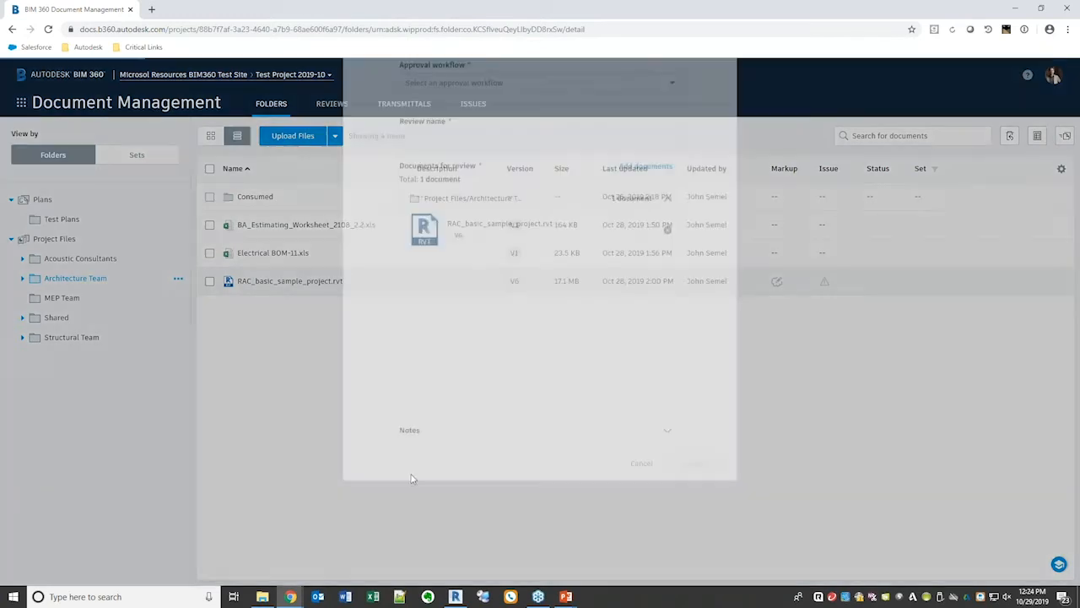
pyautogui.click(673, 162)
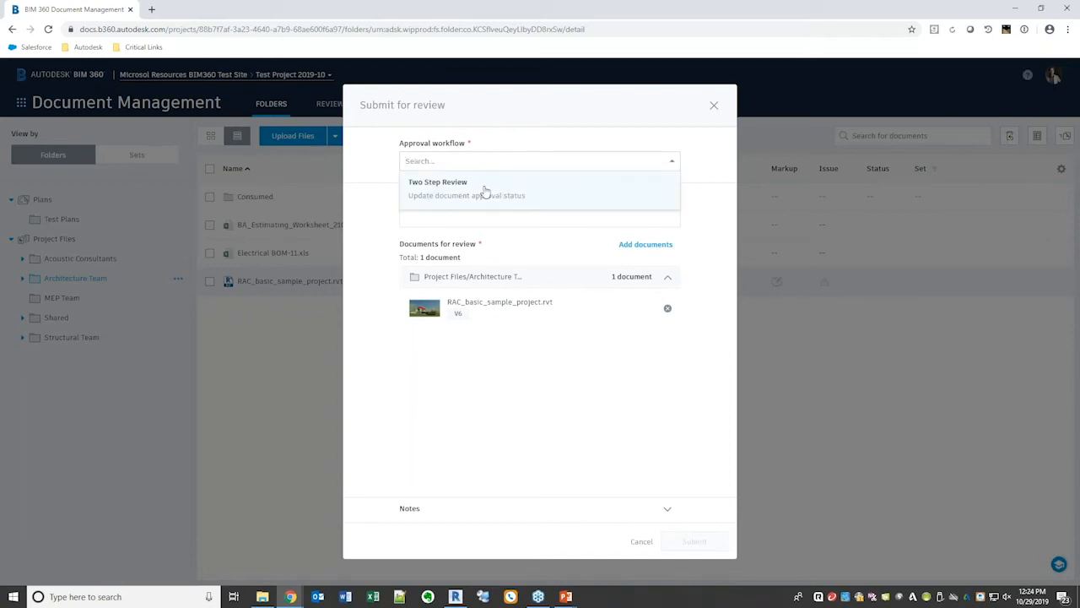
pyautogui.click(502, 190)
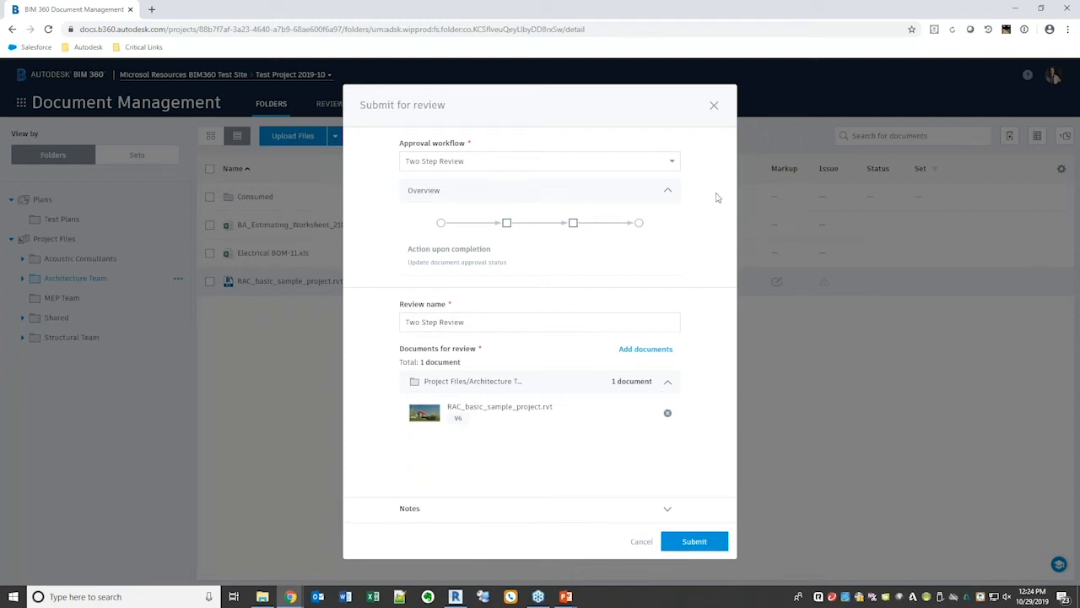
pyautogui.click(667, 191)
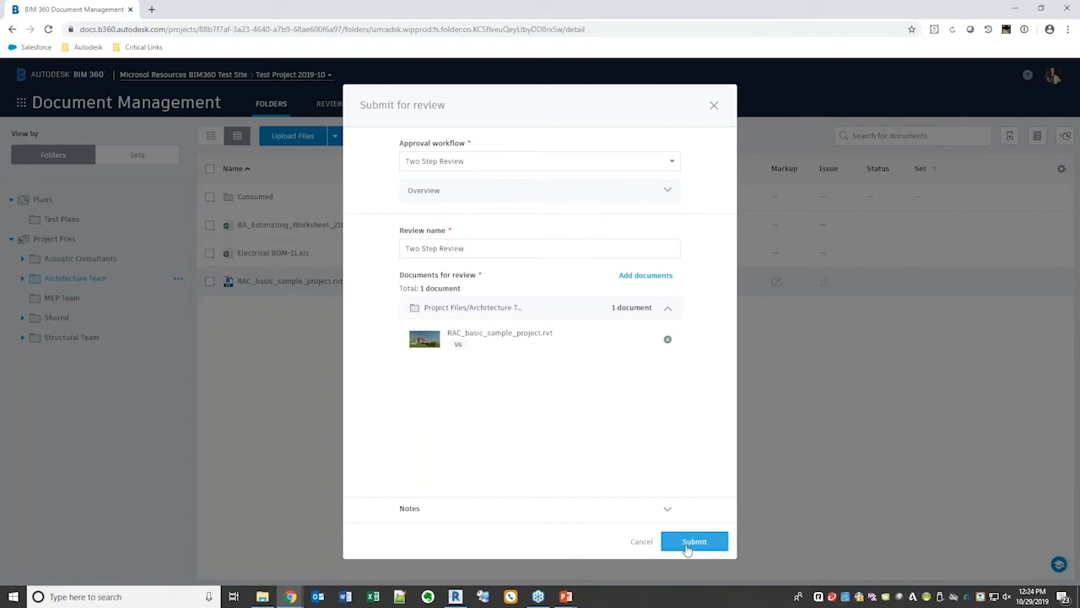
pyautogui.click(690, 545)
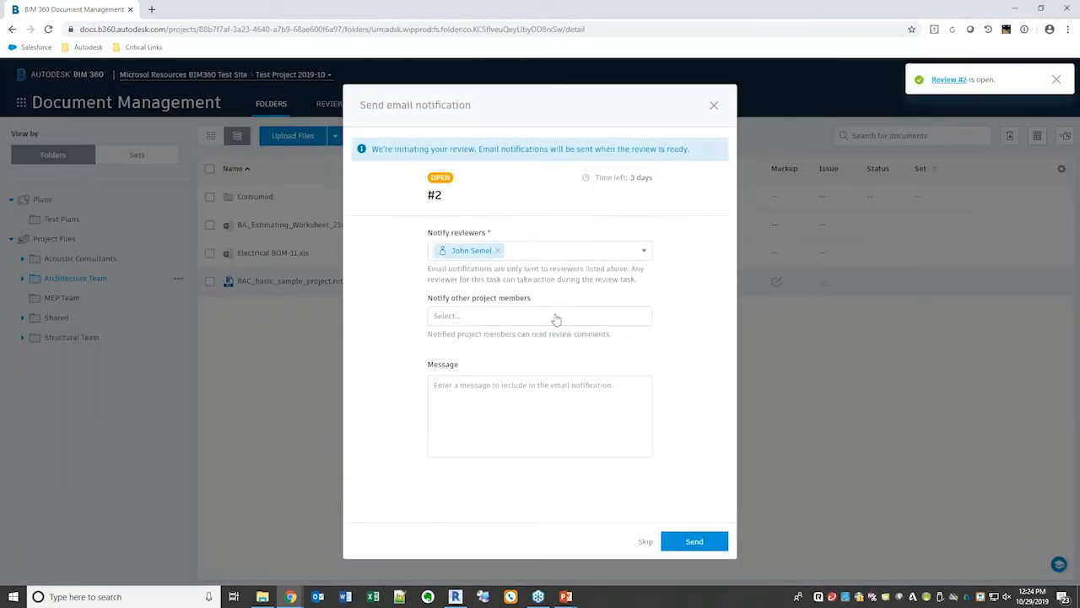
# Add another project member to the review's e-mail notification and send it with the message "Take a look".
pyautogui.click(553, 321)
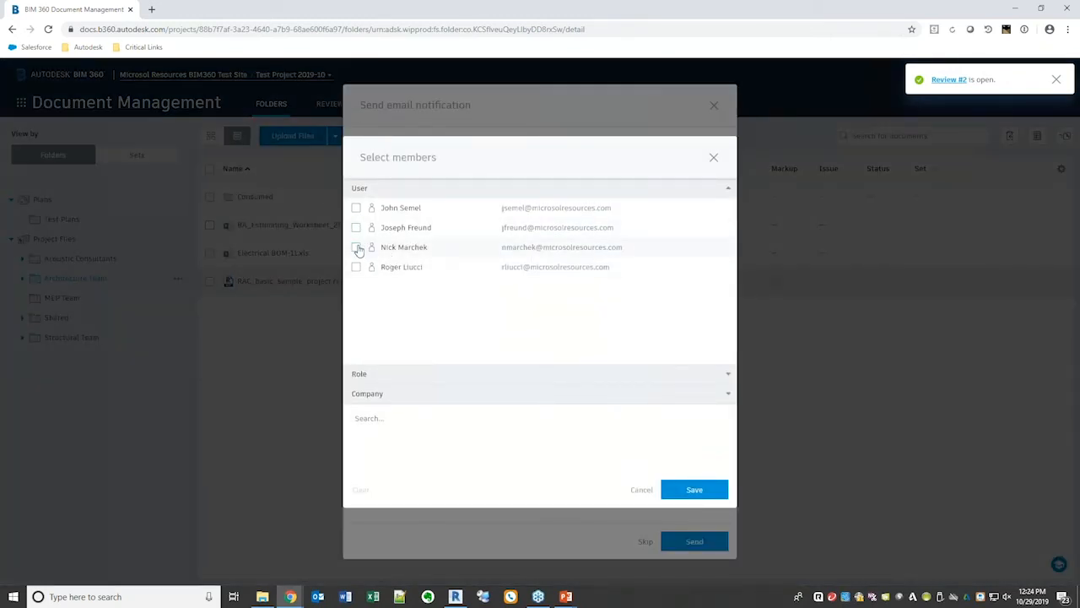
pyautogui.click(356, 247)
pyautogui.click(694, 489)
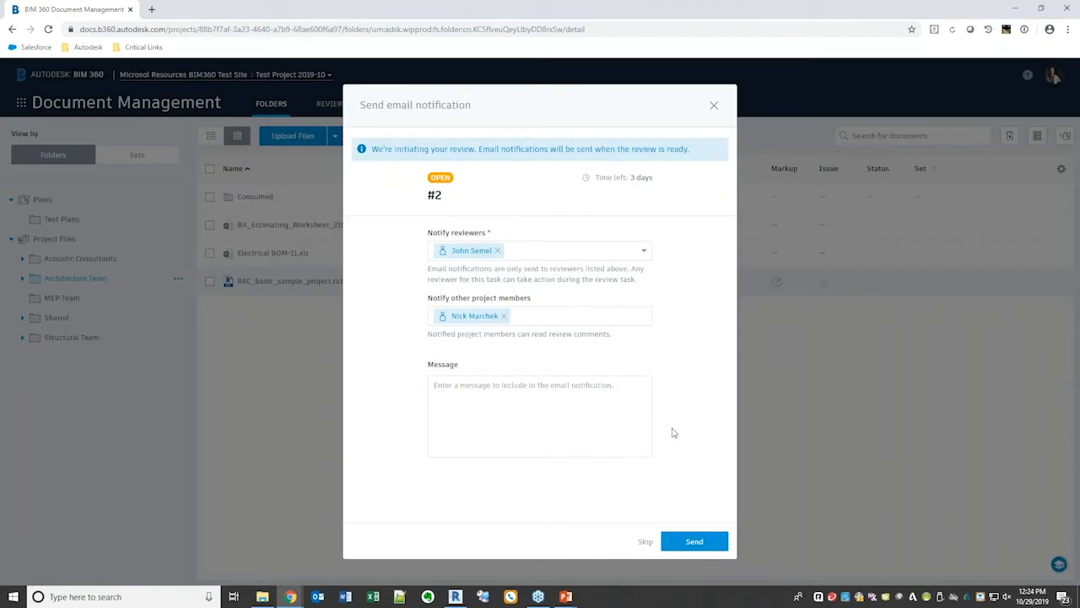
pyautogui.click(549, 427)
pyautogui.write('Take a look')
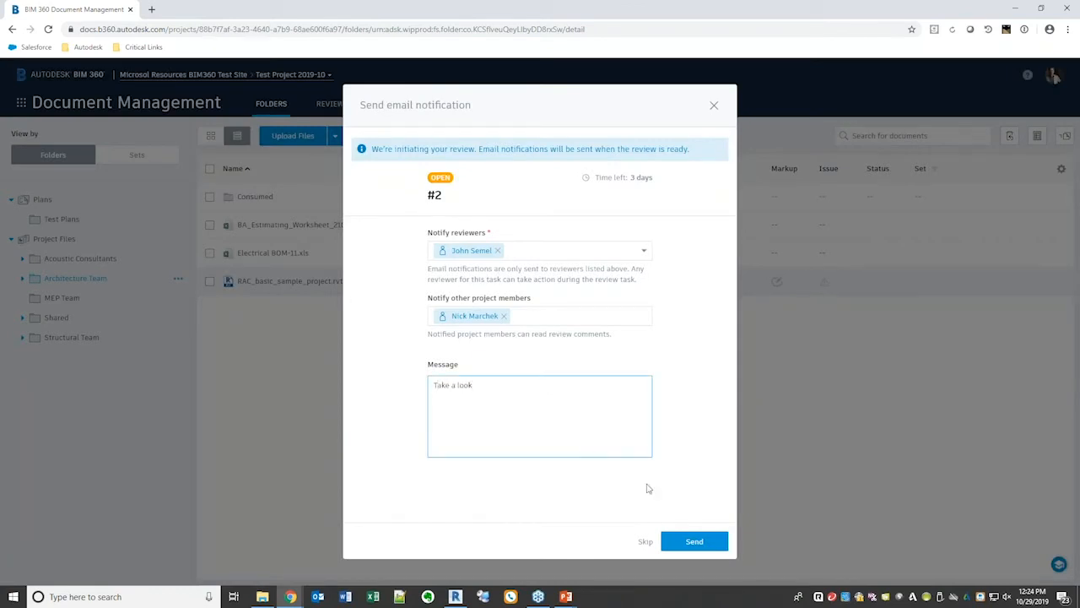
pyautogui.click(692, 541)
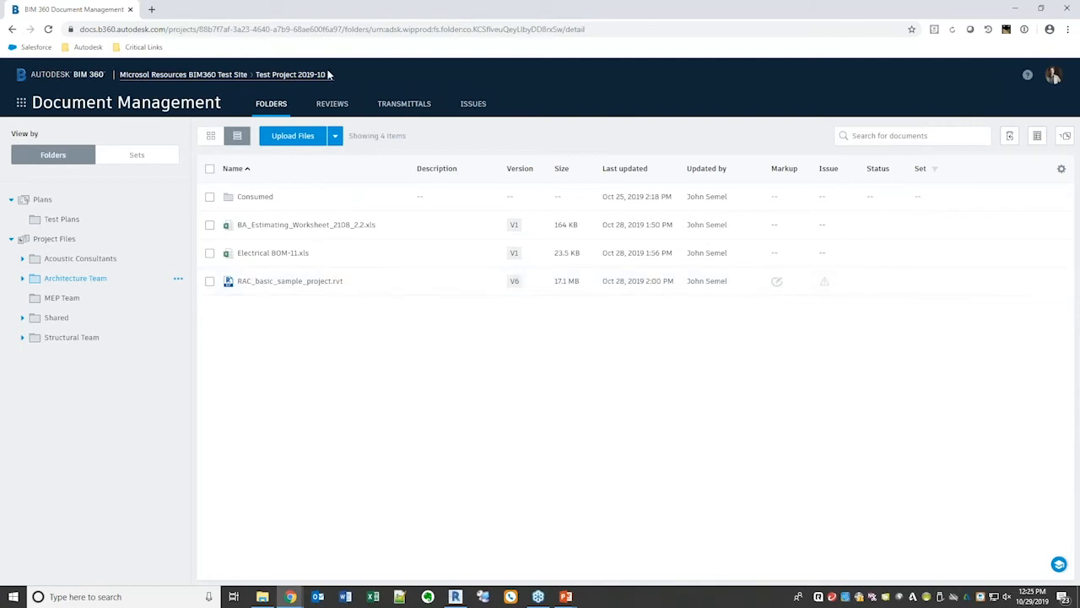
# View the project's reviews and the details of review #1, and return to the Architecture Team folder.
pyautogui.click(329, 107)
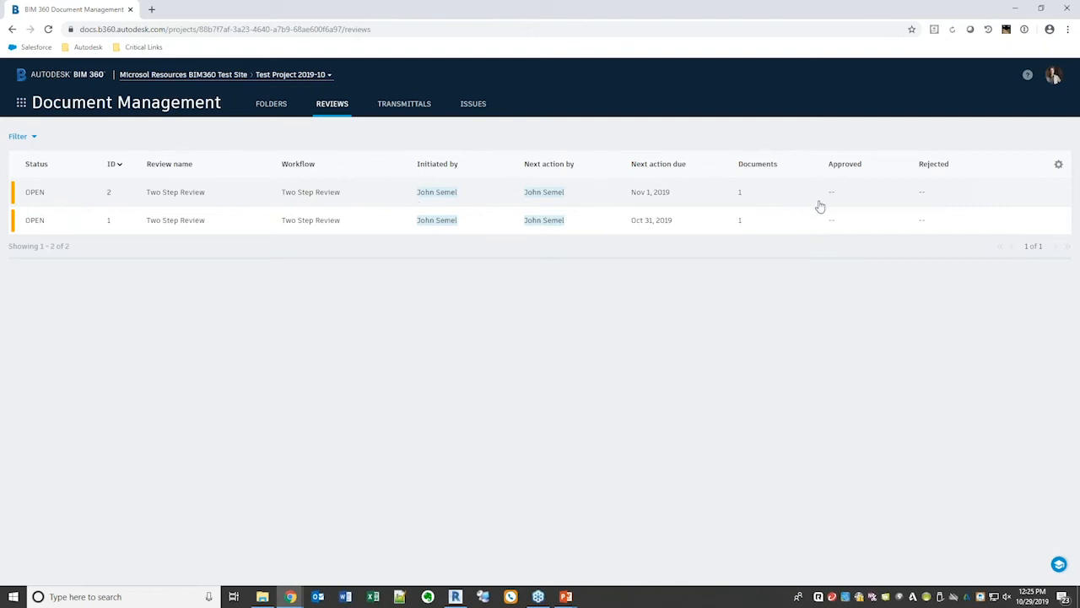
pyautogui.click(31, 221)
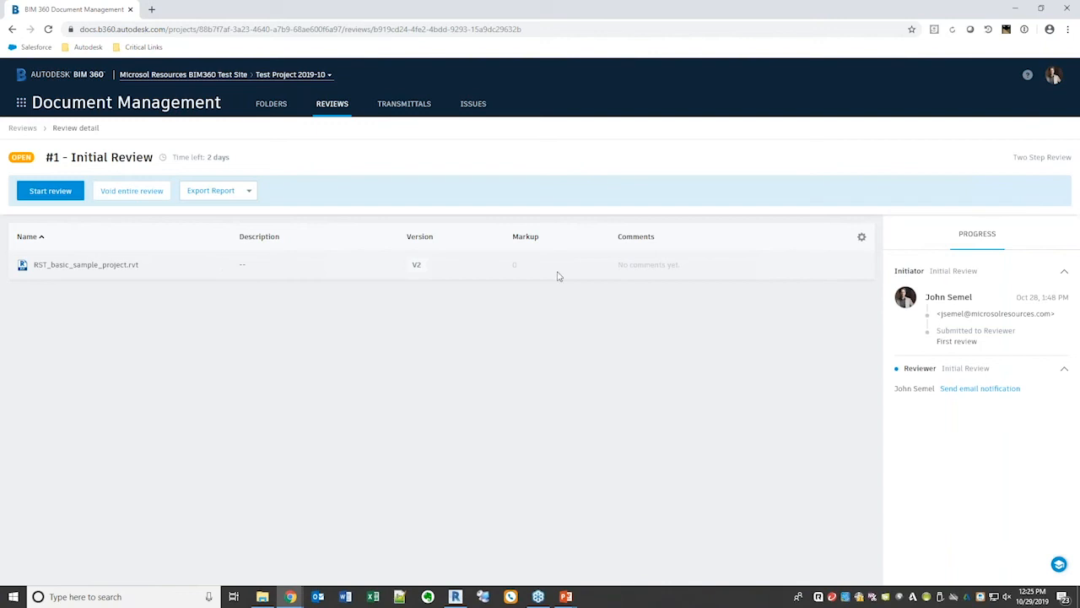
pyautogui.click(268, 105)
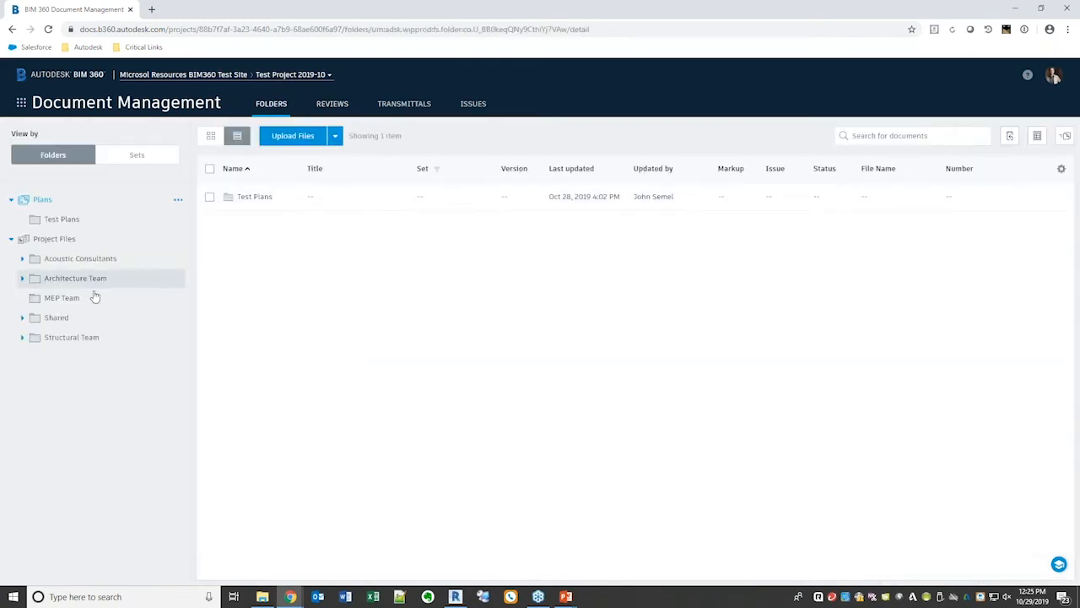
pyautogui.click(68, 283)
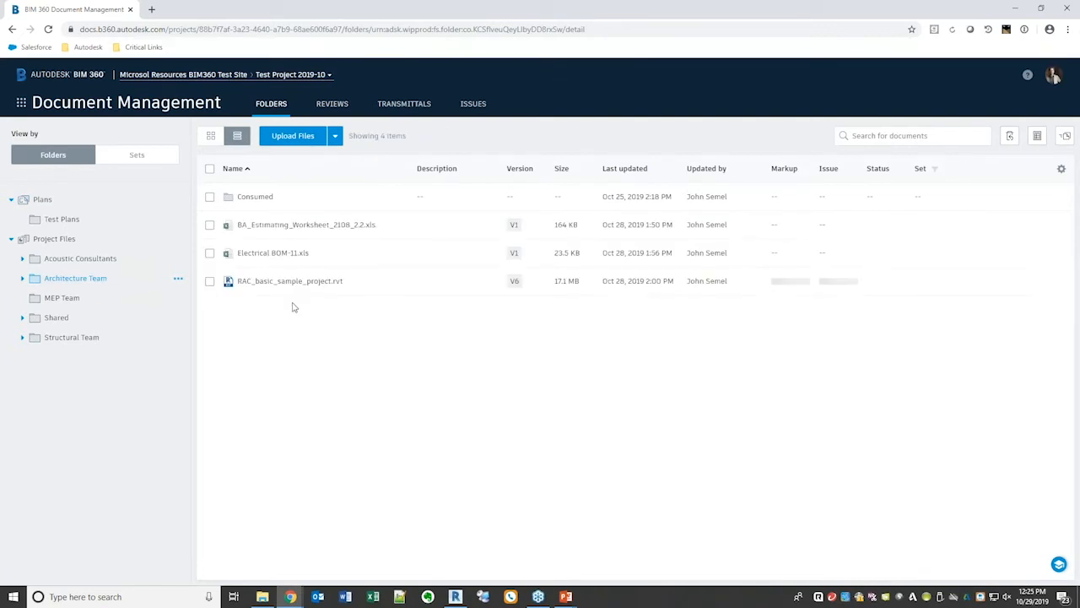
# Create a transmittal of RAC_basic_sample_project.rvt titled Architecture Team for one project member, with the message "This is a transmittal".
pyautogui.click(404, 281)
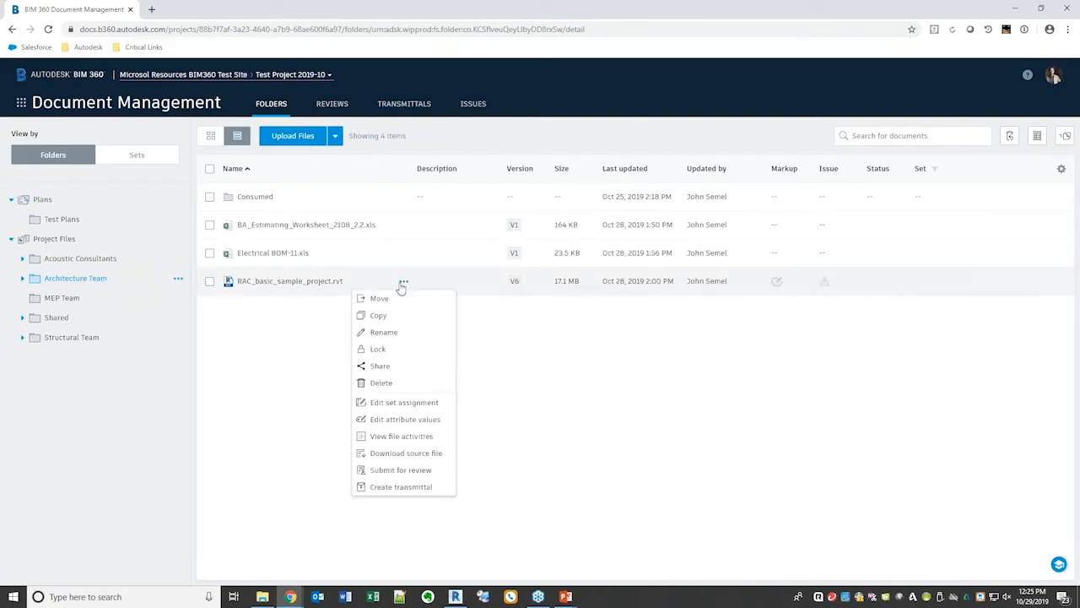
pyautogui.click(412, 487)
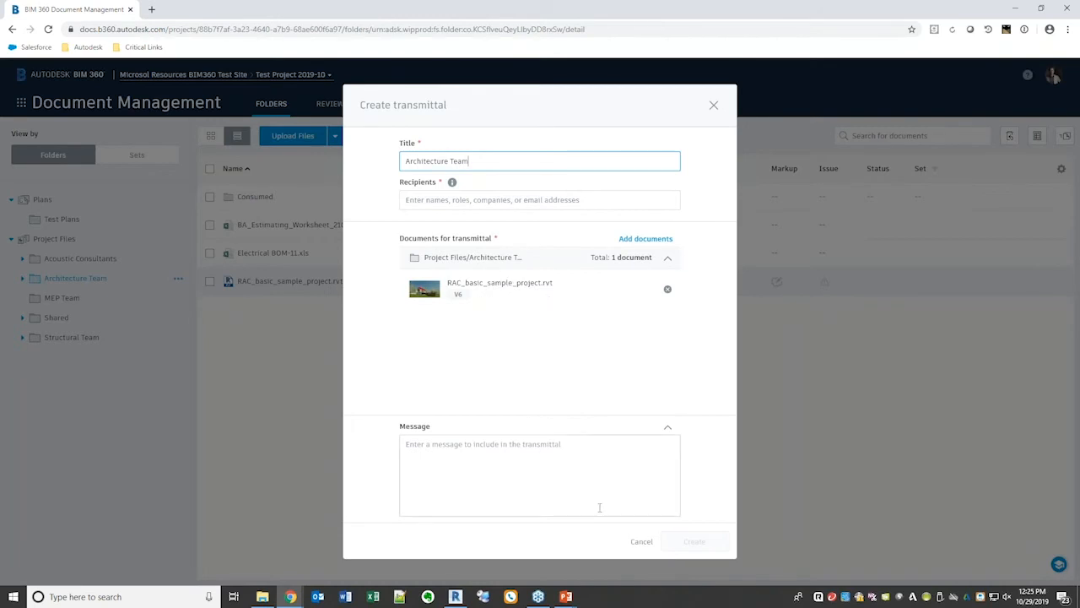
pyautogui.click(557, 476)
pyautogui.write('This is a transmittal')
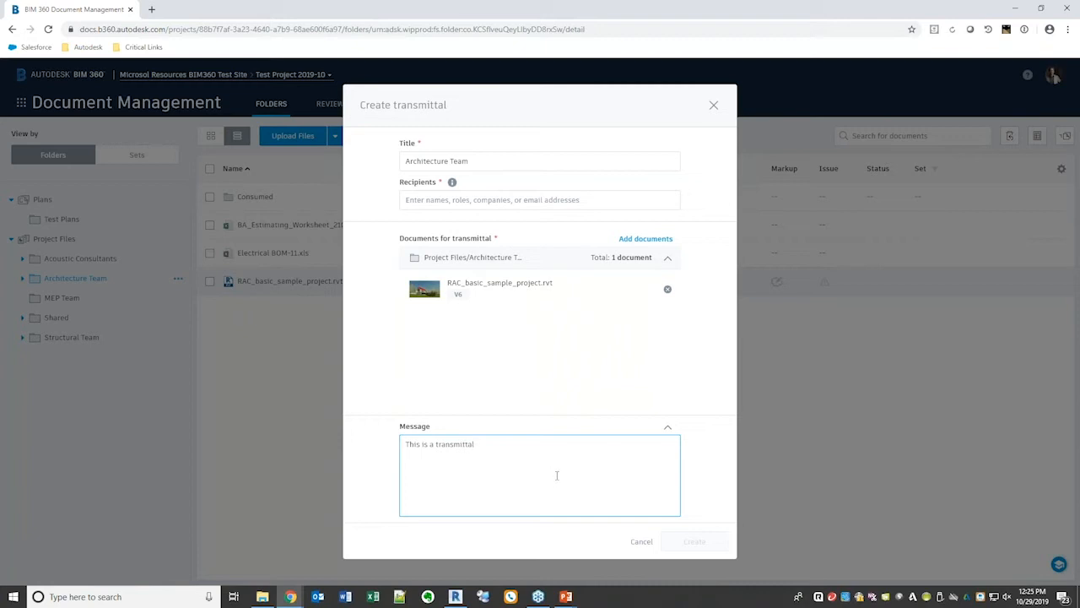
pyautogui.click(507, 201)
pyautogui.click(356, 228)
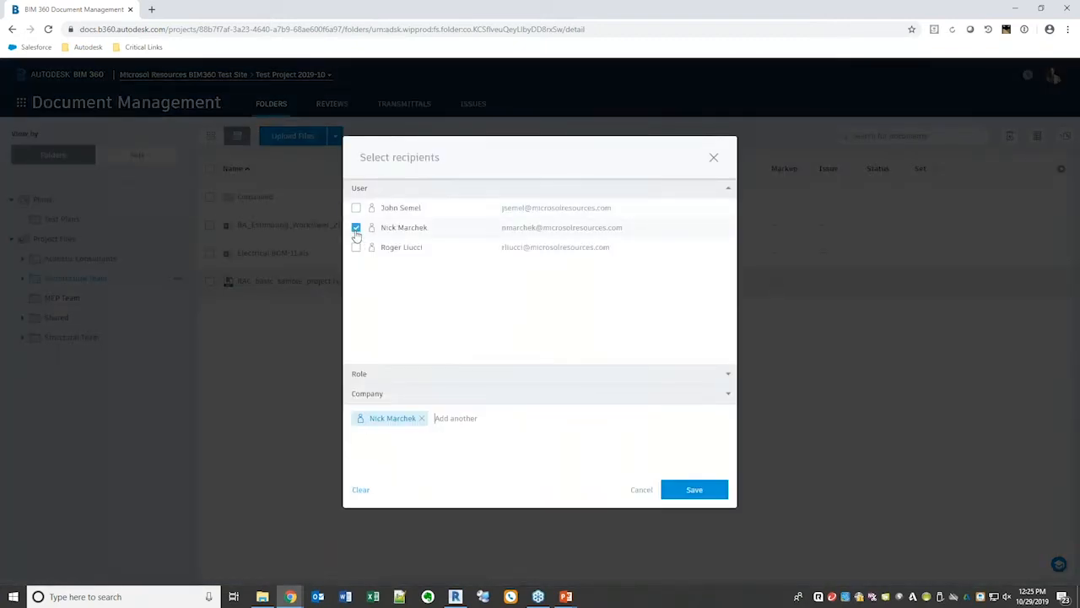
pyautogui.click(688, 492)
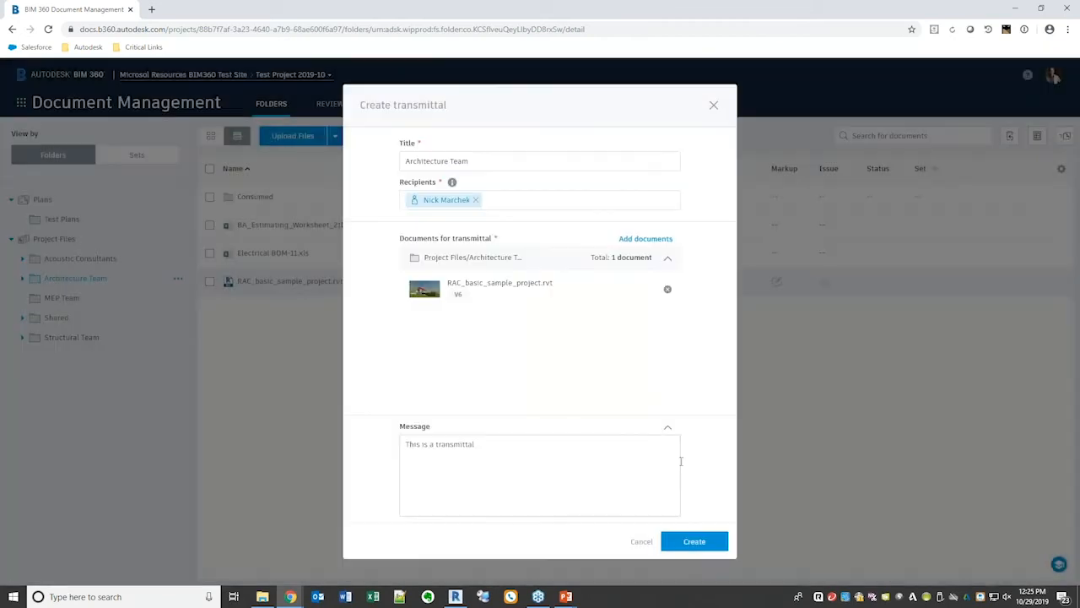
pyautogui.click(694, 542)
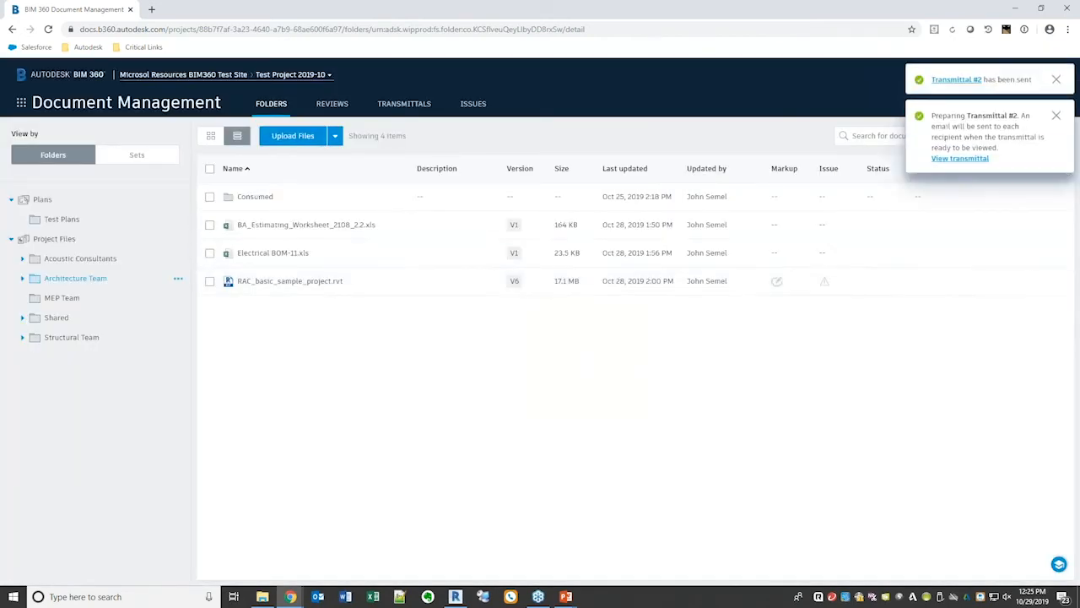
# Examine the details of the Architecture Team transmittal, glance at the reviews and return to the Architecture Team folder.
pyautogui.click(404, 105)
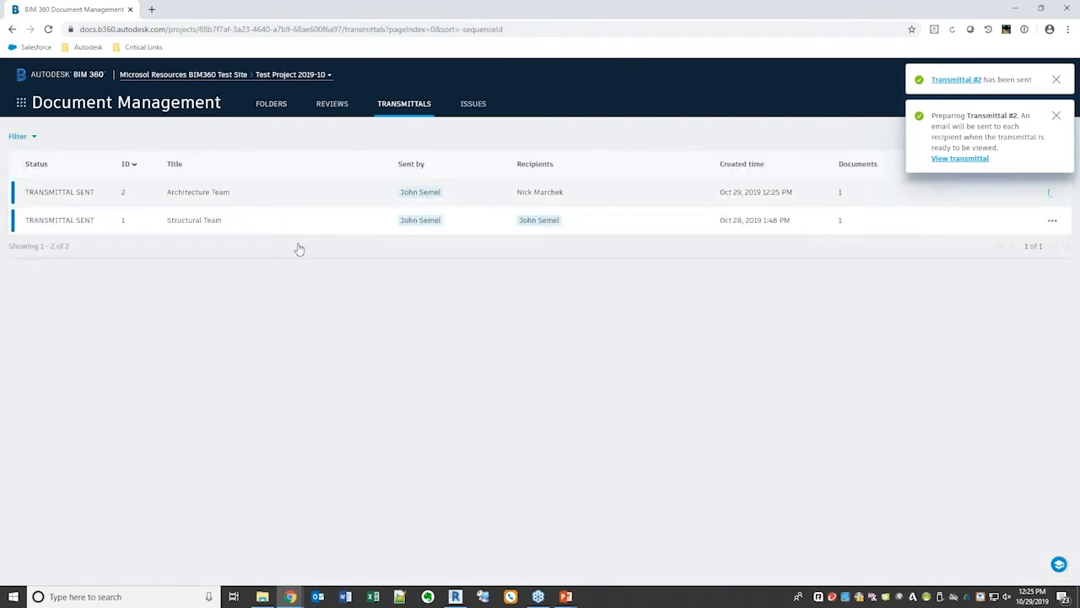
pyautogui.click(531, 197)
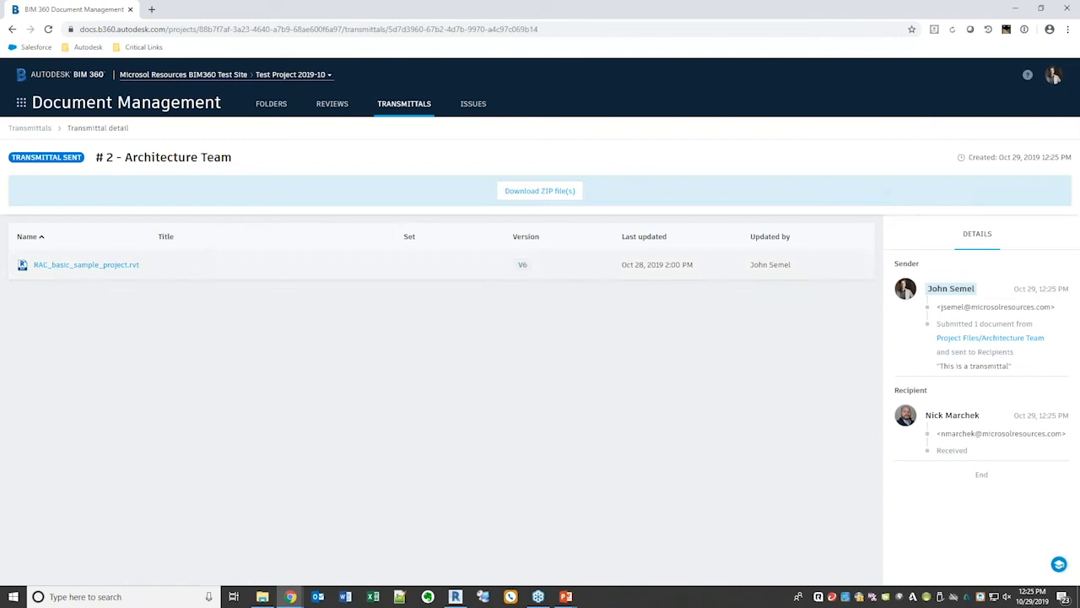
pyautogui.click(325, 105)
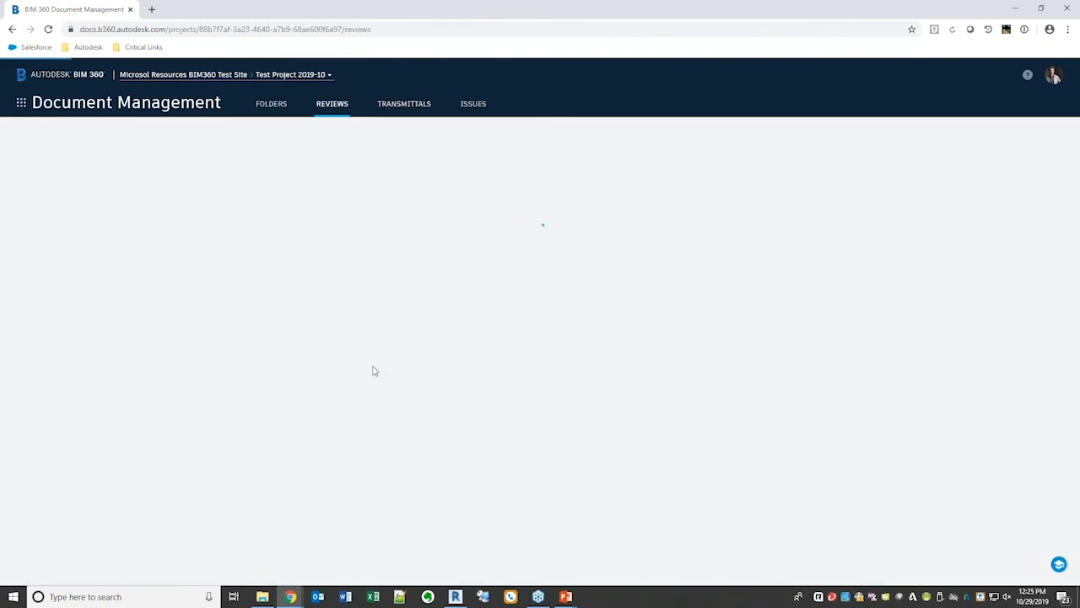
pyautogui.click(267, 109)
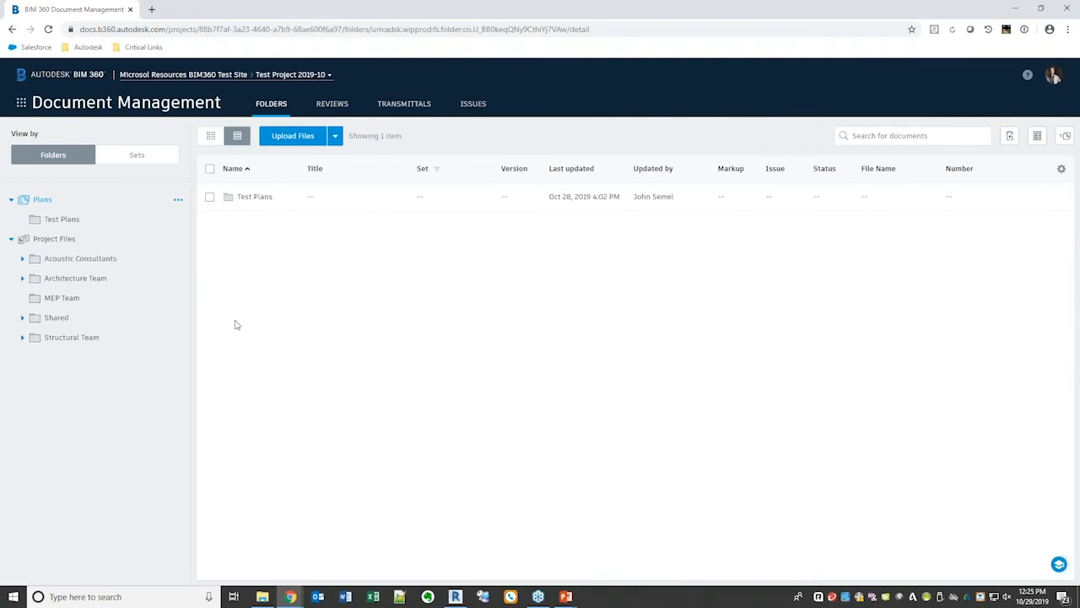
pyautogui.click(76, 279)
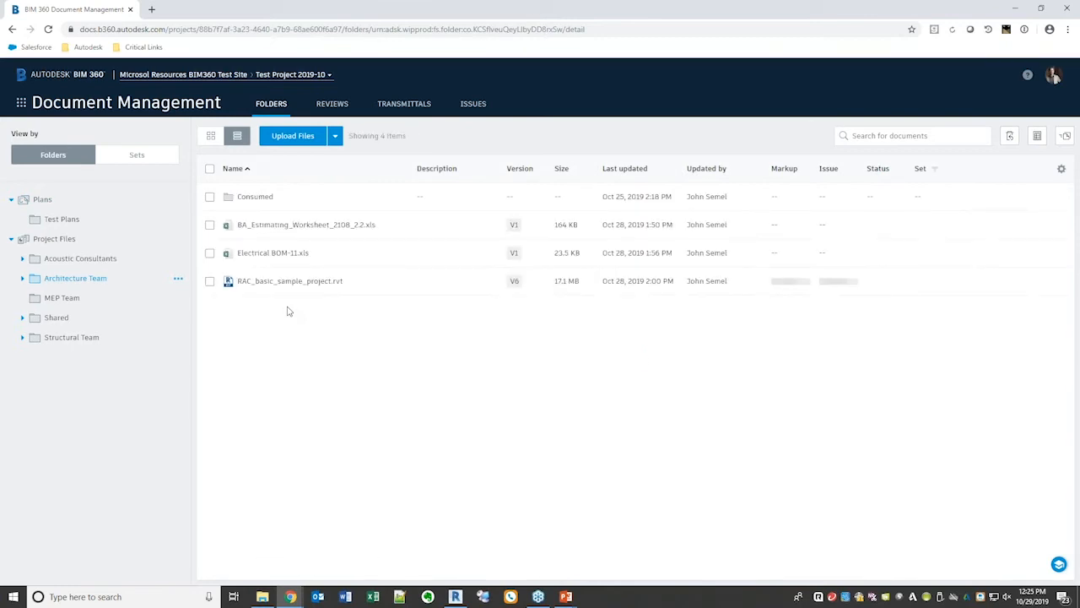
# Select RAC_basic_sample_project.rvt and look through the file actions available for it.
pyautogui.click(209, 284)
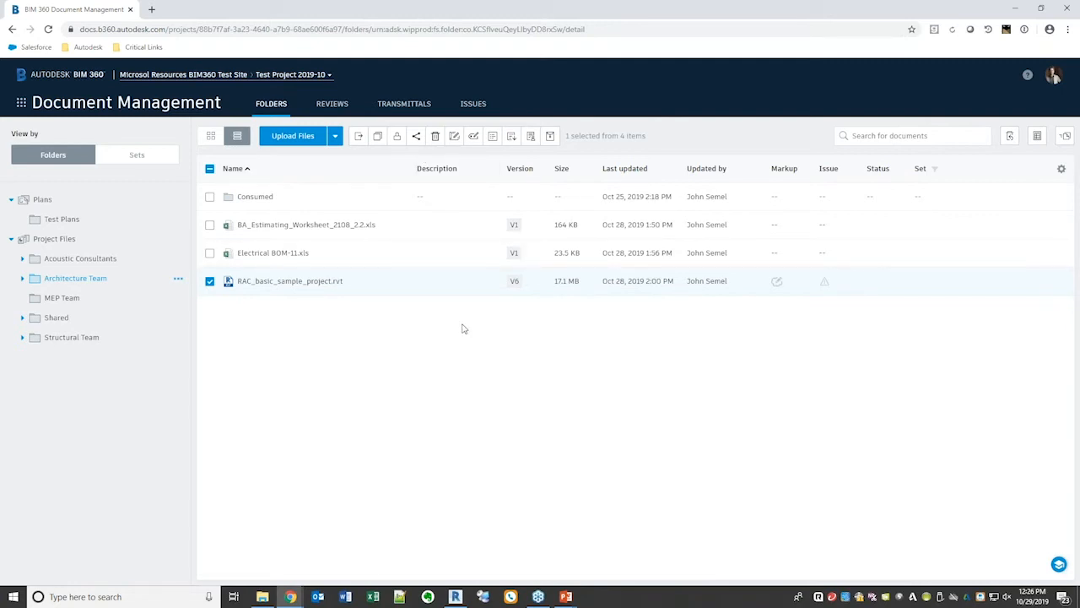
pyautogui.click(402, 283)
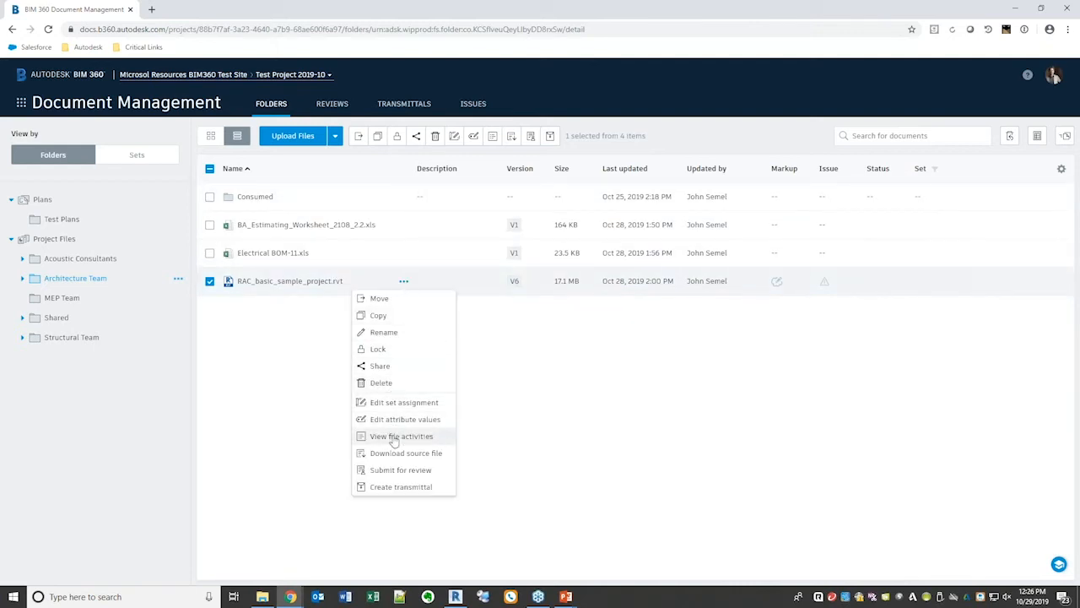
pyautogui.click(430, 461)
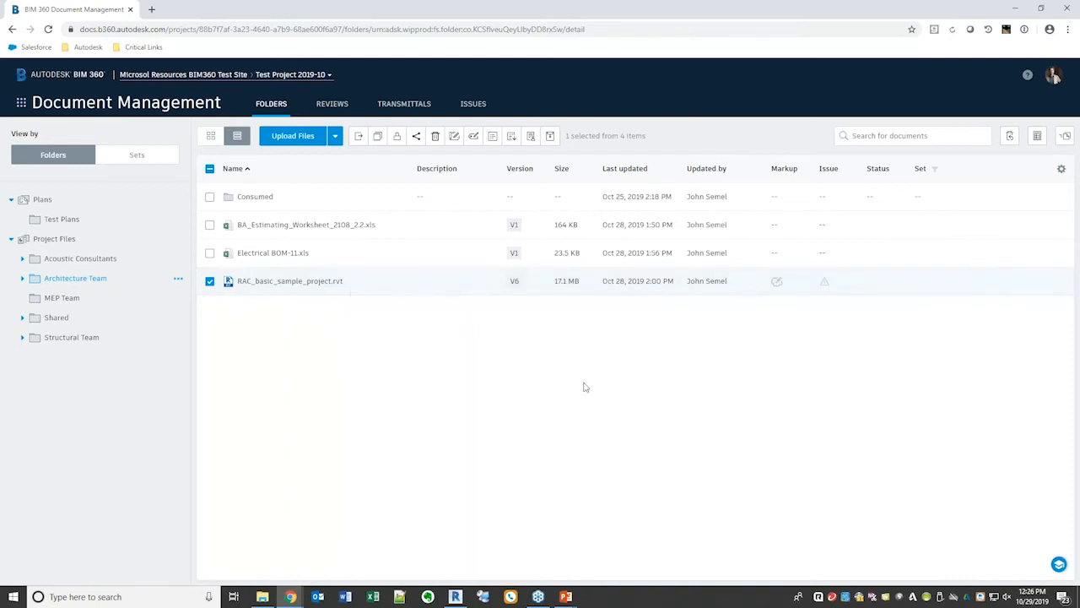
# Compare versions V6 and V5 of RAC_basic_sample_project.rvt from its version history, using the Kitchen view for both documents.
pyautogui.click(516, 281)
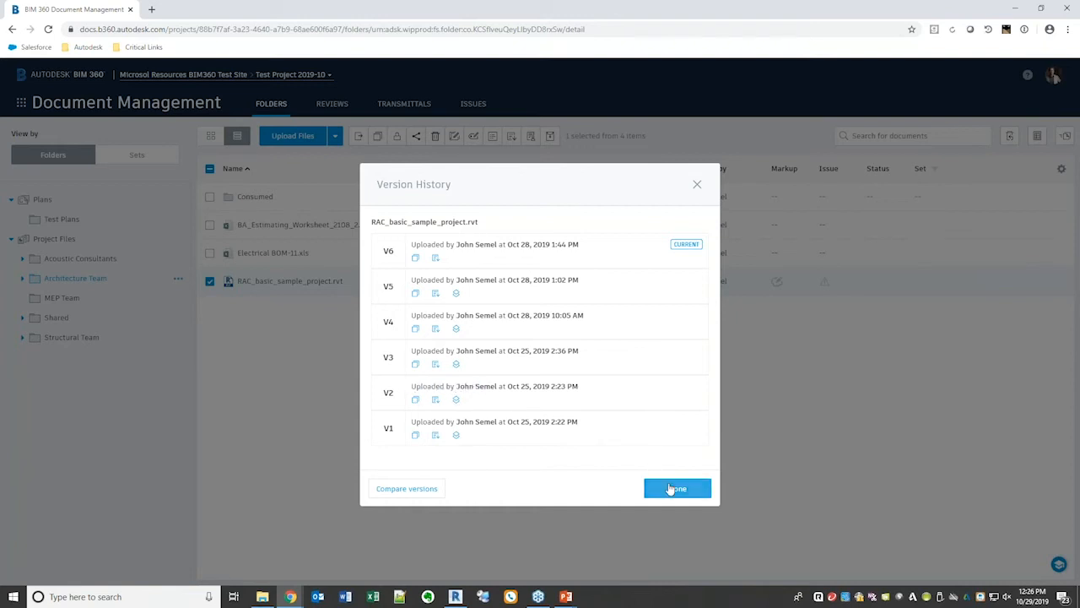
pyautogui.click(430, 489)
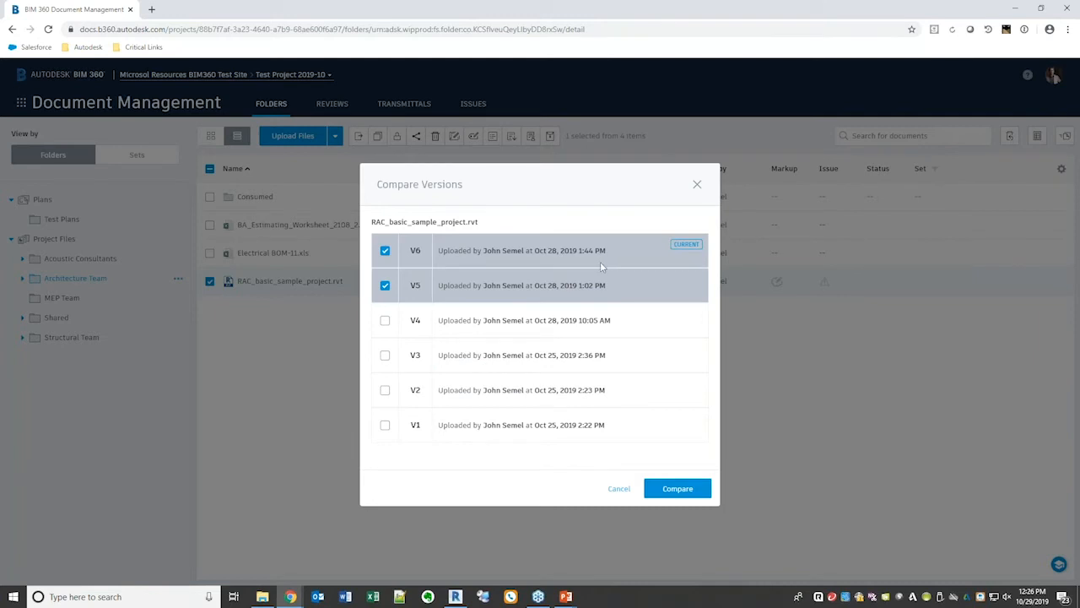
pyautogui.click(670, 490)
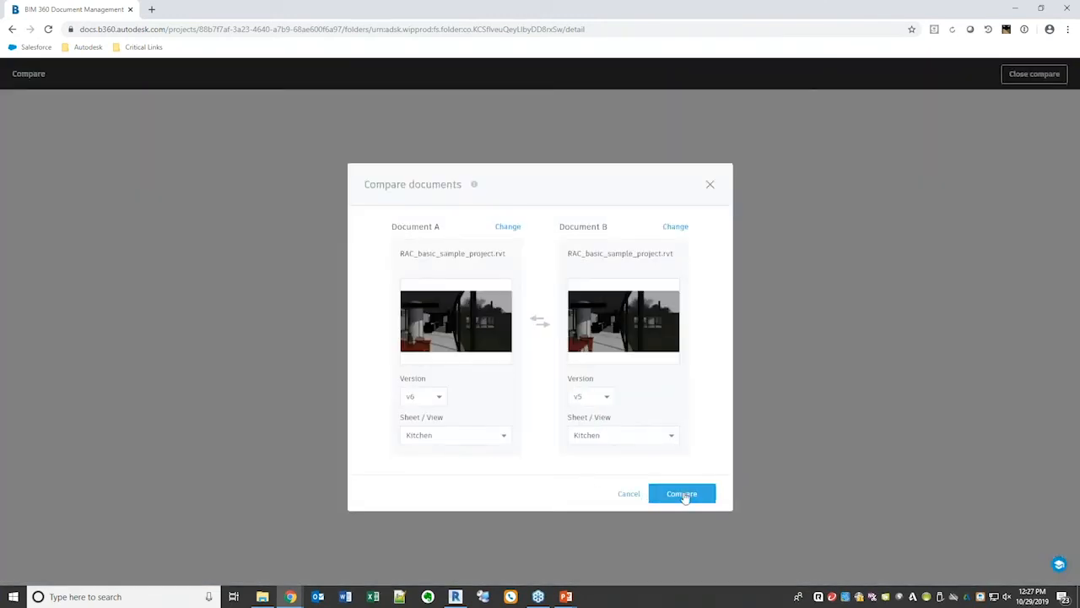
pyautogui.click(685, 494)
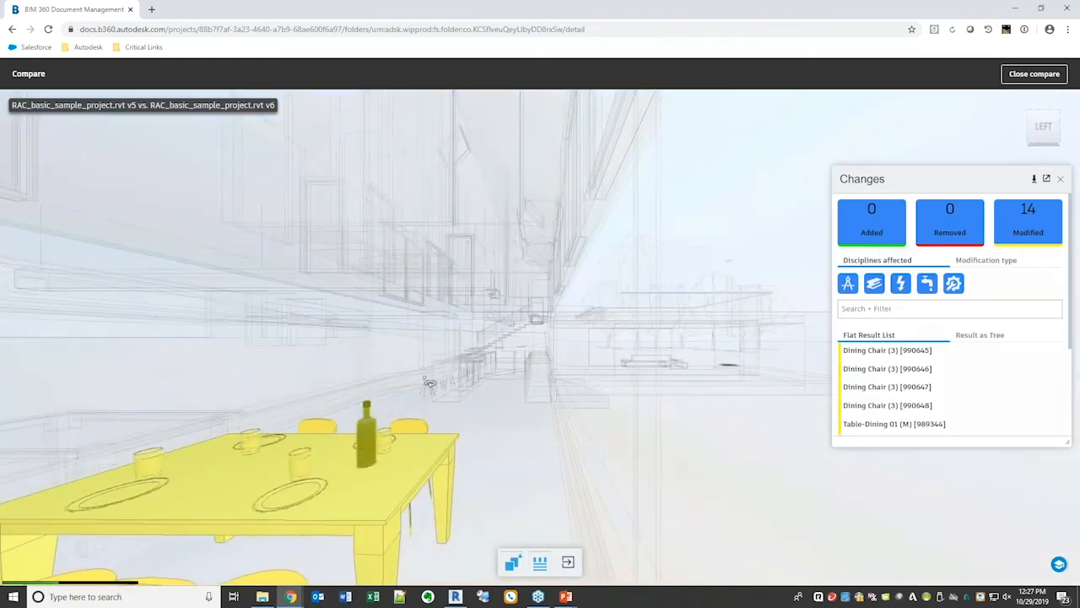
# Examine the highlighted dining table and chairs in the 3D comparison from farther away and from above.
pyautogui.scroll(-5, 439, 401)
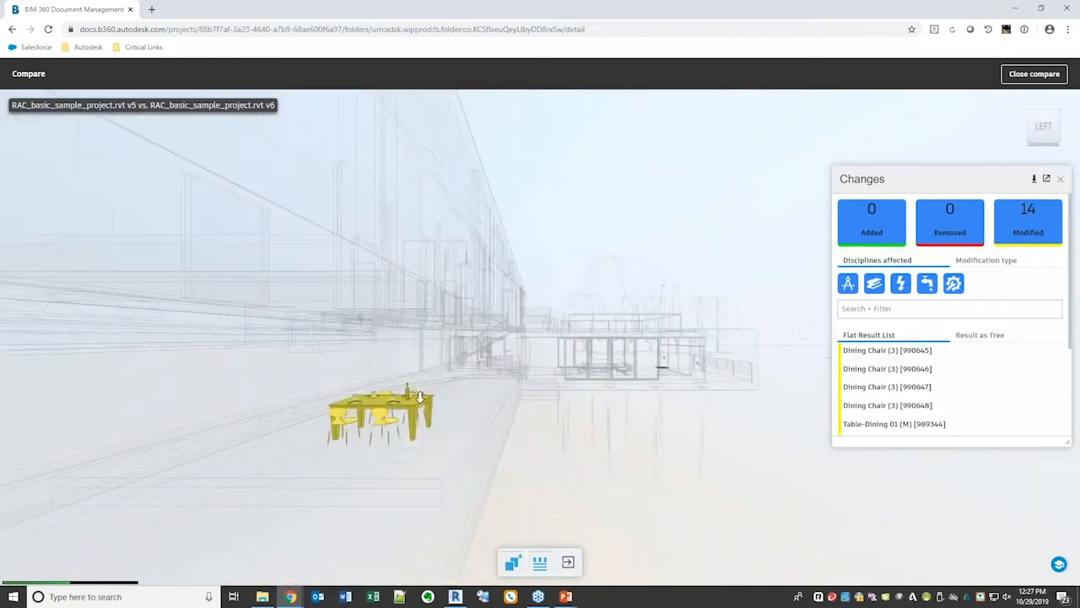
pyautogui.moveTo(439, 401); pyautogui.dragTo(319, 463)
pyautogui.scroll(-4, 410, 358)
pyautogui.scroll(7, 409, 362)
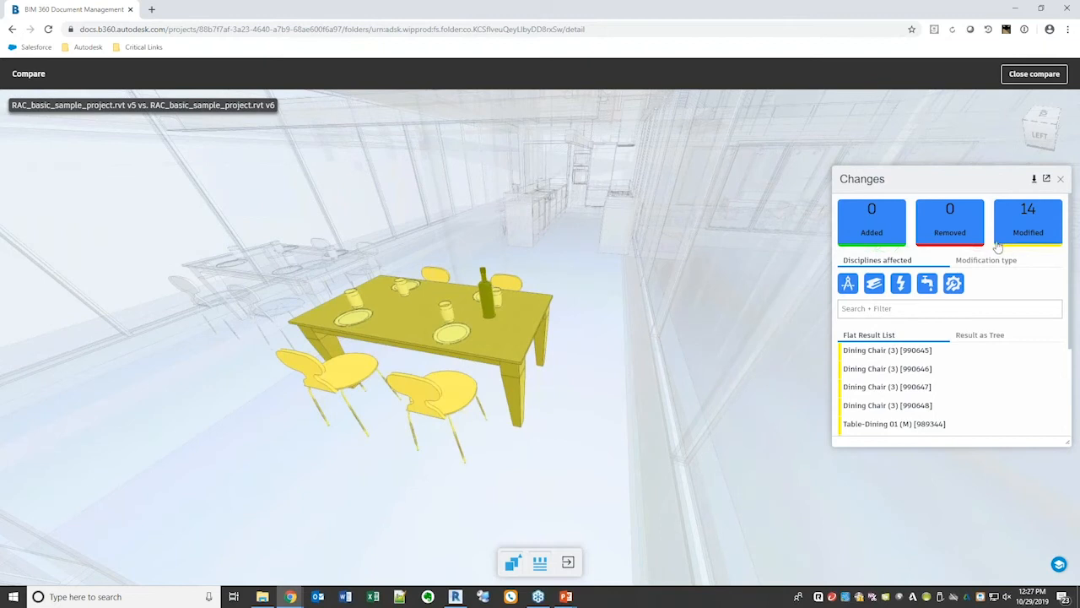
# Toggle the affected-discipline filters of the change list off and back on, one after another.
pyautogui.click(849, 288)
pyautogui.click(849, 288)
pyautogui.click(875, 287)
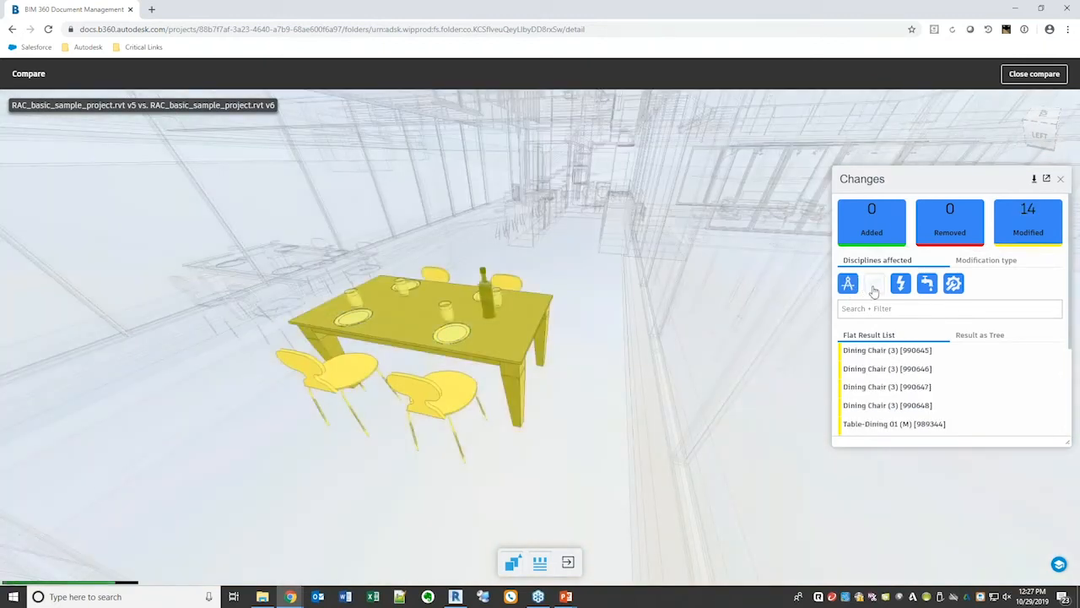
pyautogui.click(874, 289)
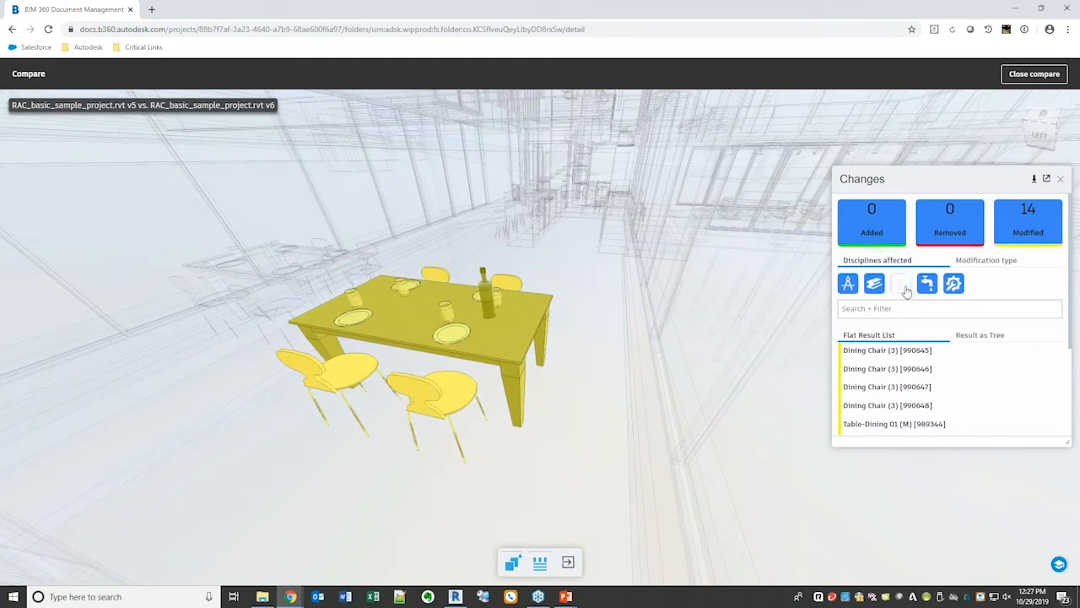
pyautogui.click(927, 287)
pyautogui.click(927, 286)
pyautogui.click(955, 287)
pyautogui.click(957, 287)
# Inspect the modified furniture up close and within the whole building, and close the change list and the comparison.
pyautogui.scroll(6, 524, 308)
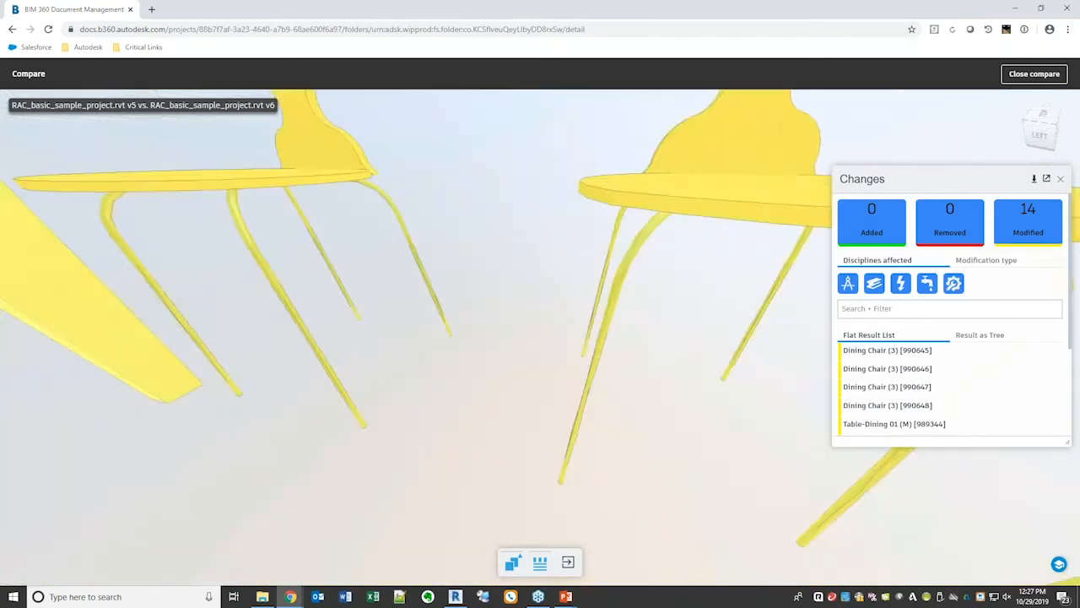
pyautogui.scroll(-8, 461, 319)
pyautogui.moveTo(461, 324); pyautogui.dragTo(291, 279)
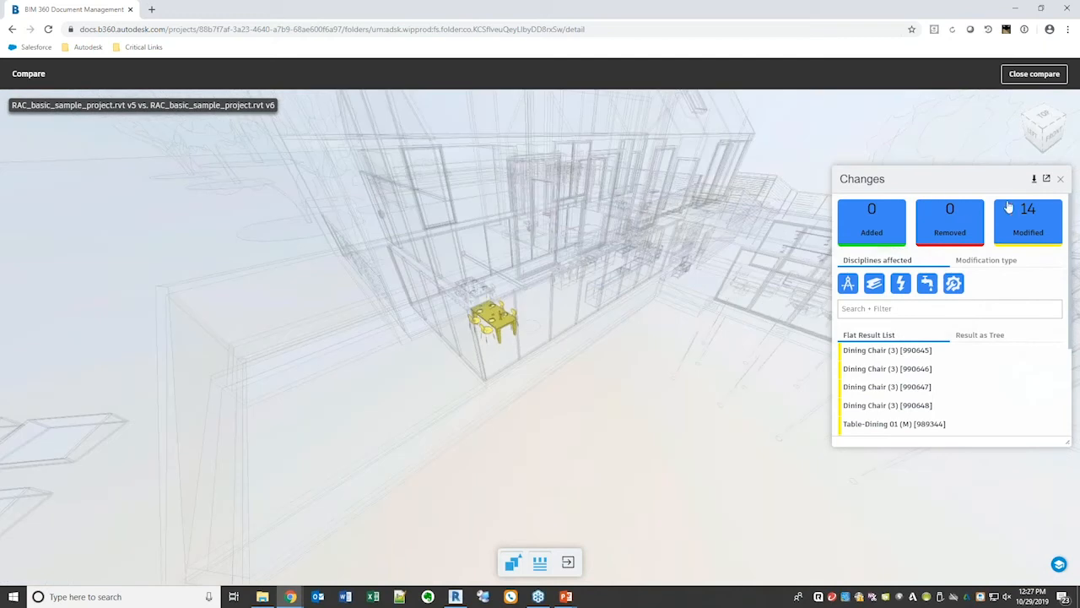
pyautogui.click(1061, 180)
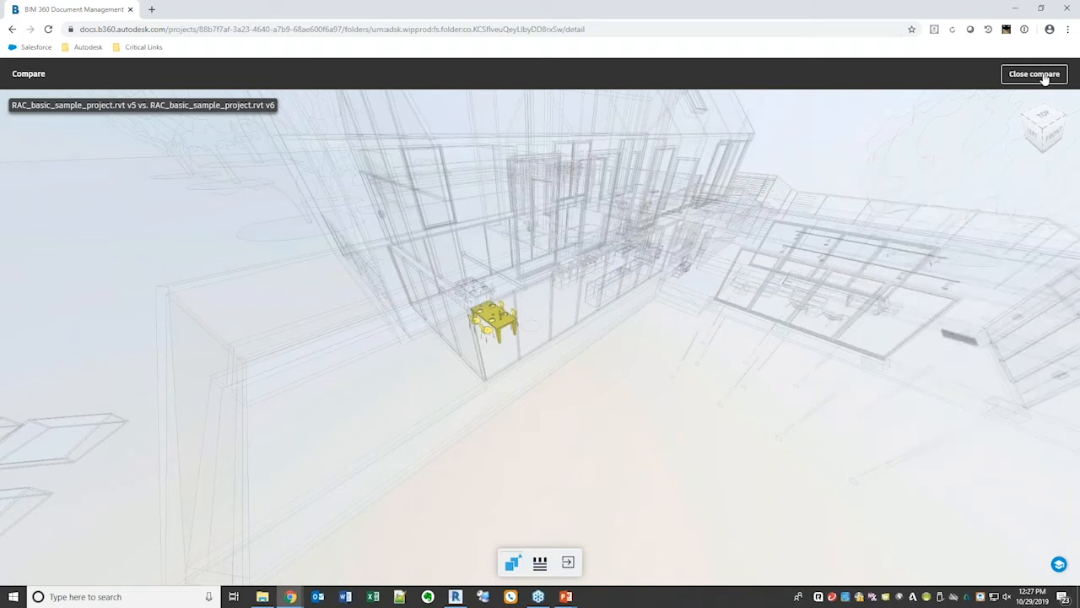
pyautogui.click(1035, 75)
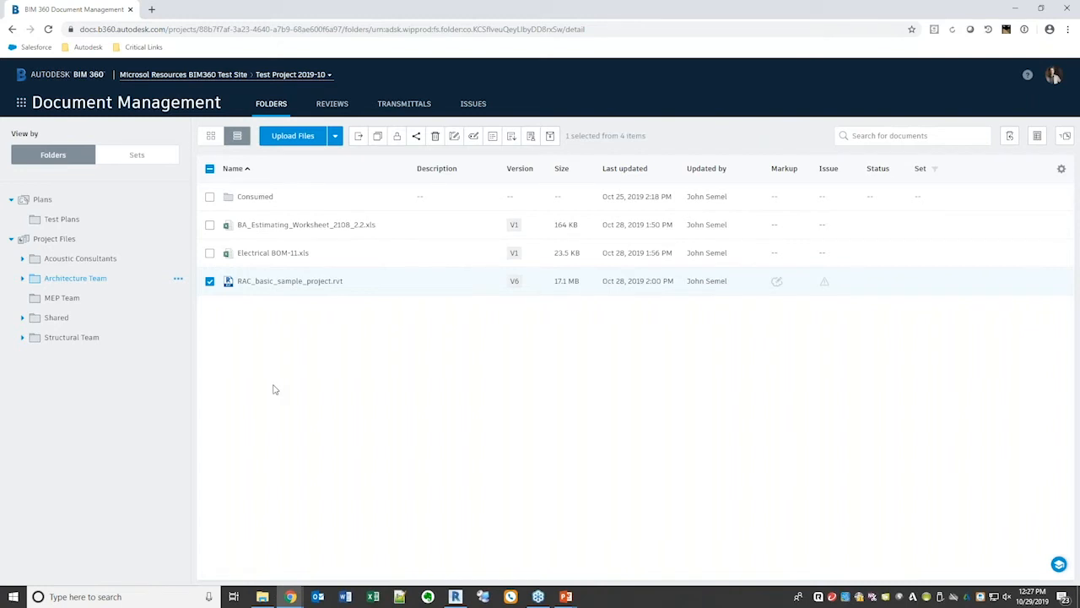
# View BA_Estimating_Worksheet_2108_2.2.xls and Electrical BOM-11.xls in the document viewer, and return to the Architecture Team folder.
pyautogui.click(268, 229)
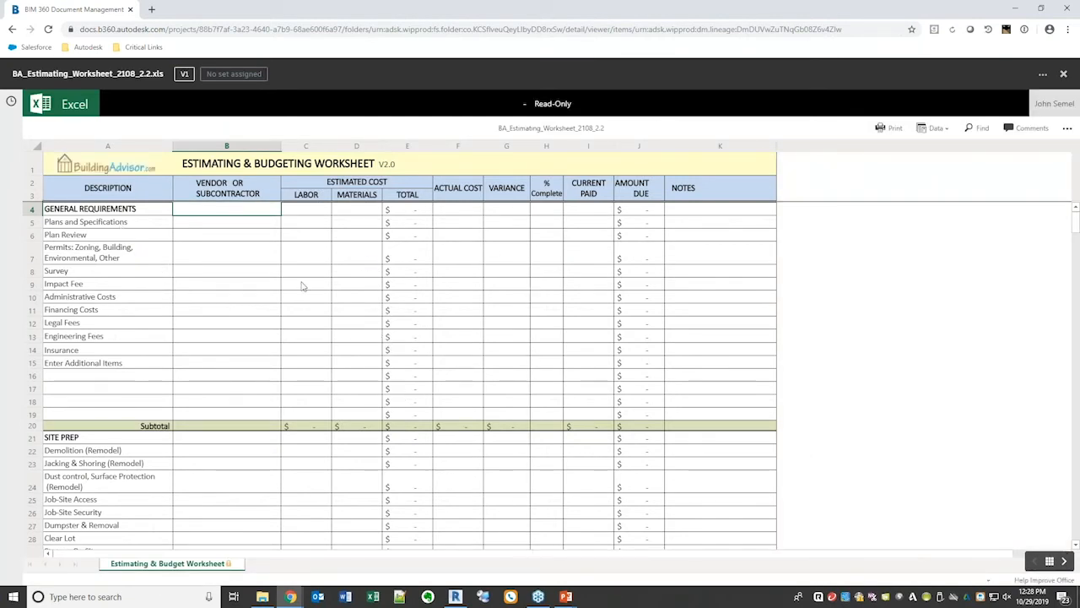
pyautogui.scroll(-2, 303, 287)
pyautogui.scroll(-5, 303, 287)
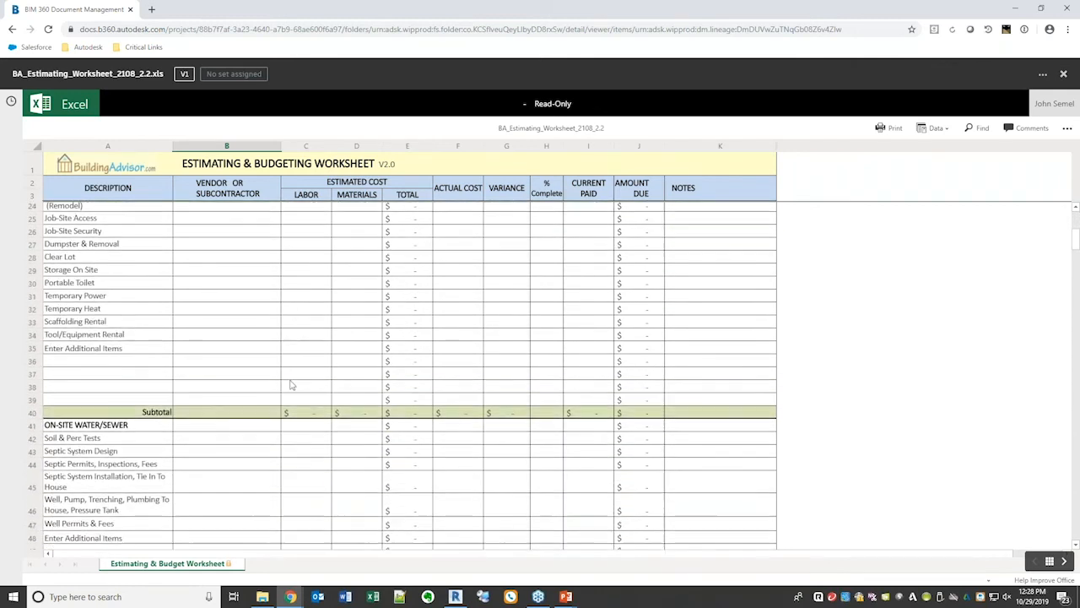
pyautogui.scroll(7, 289, 385)
pyautogui.scroll(-2, 289, 385)
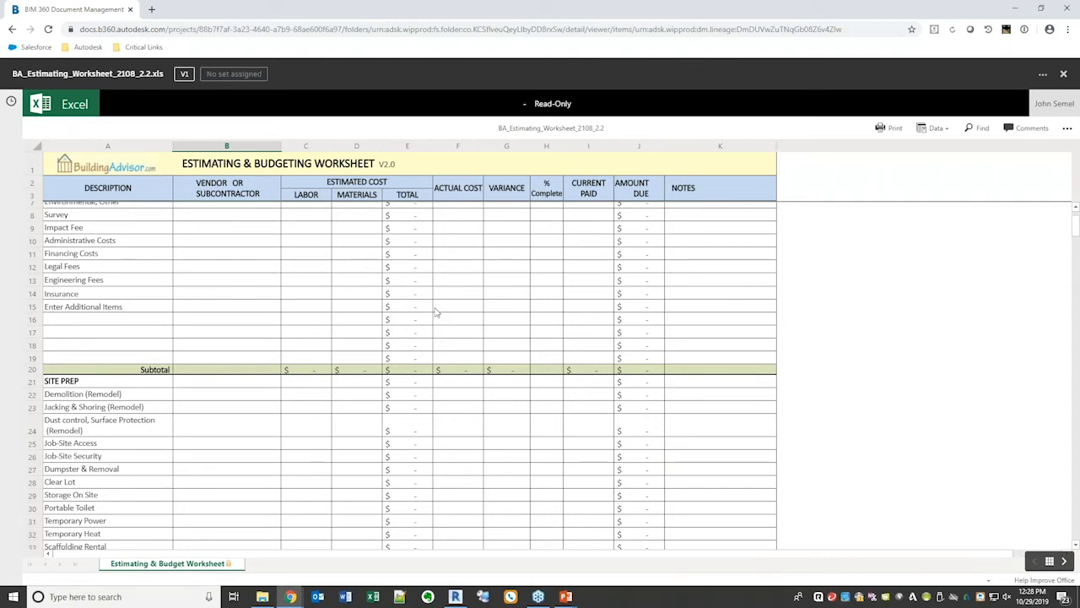
pyautogui.scroll(2, 437, 312)
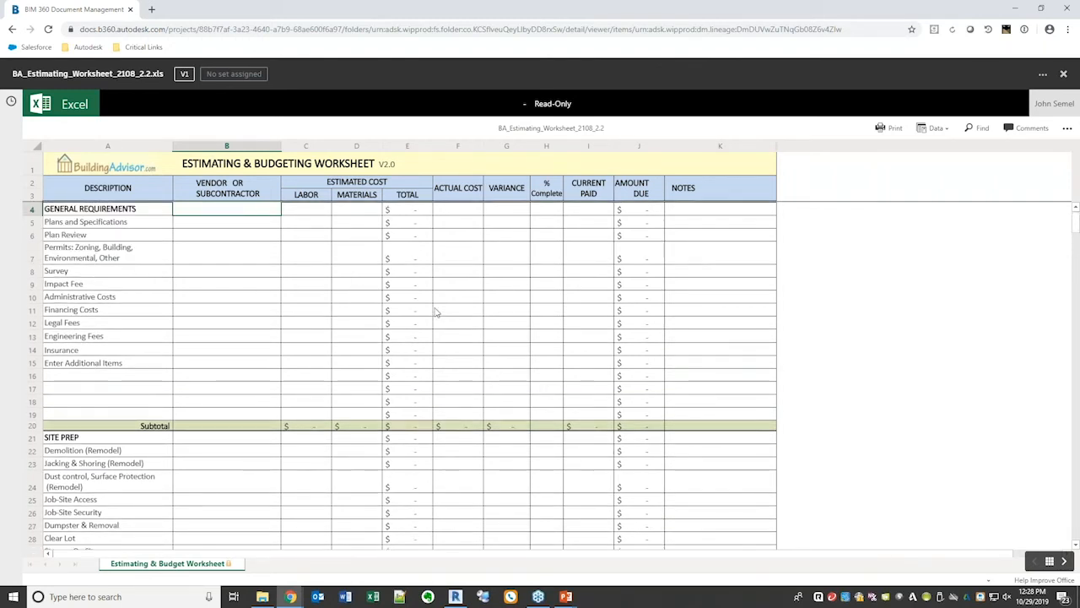
pyautogui.scroll(-6, 436, 313)
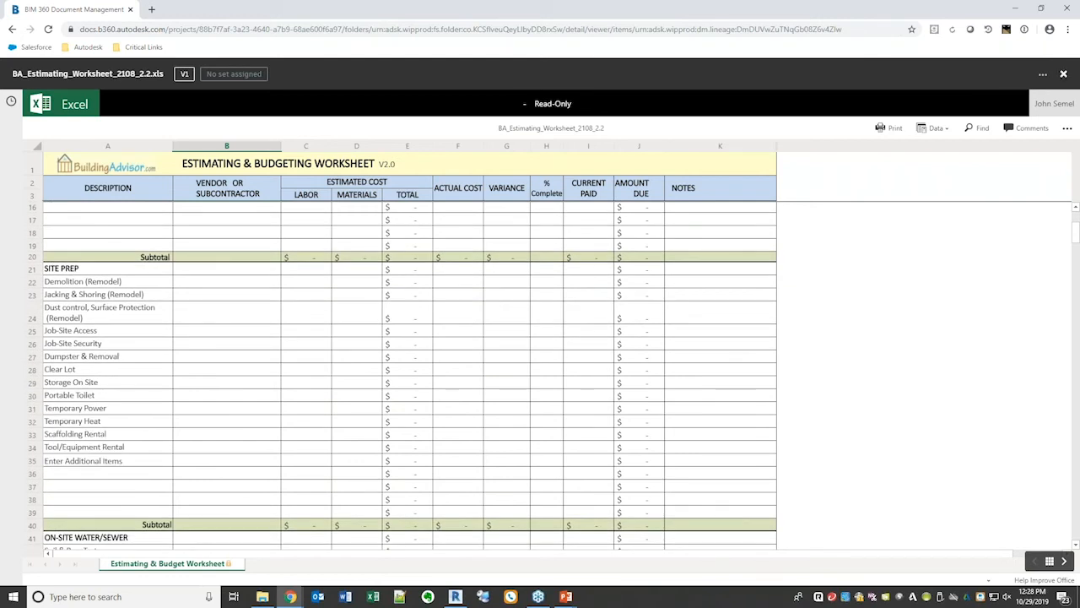
pyautogui.click(1064, 74)
pyautogui.click(281, 254)
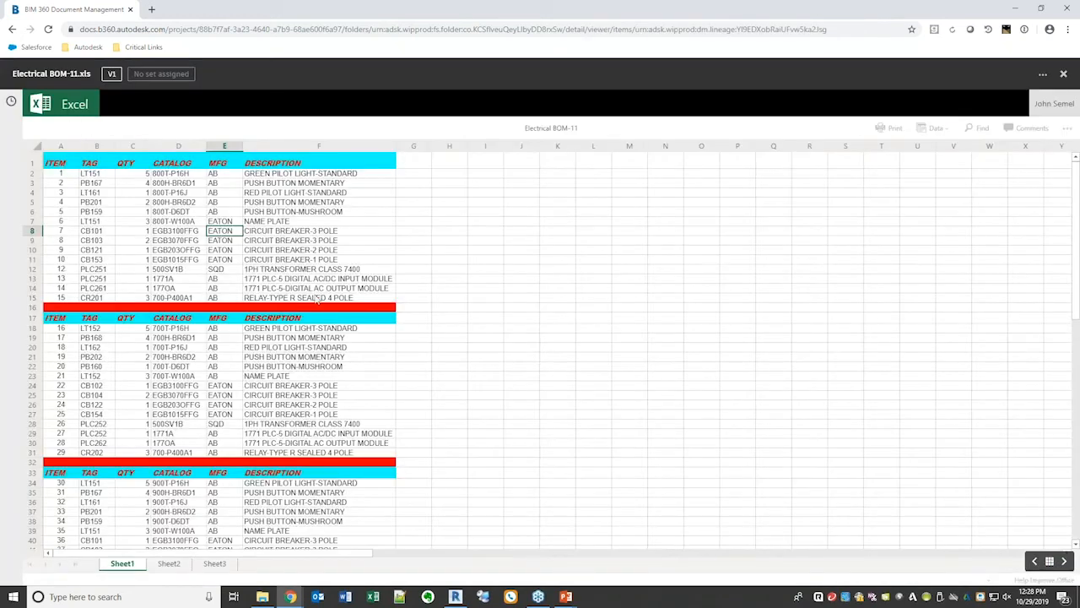
pyautogui.click(1065, 76)
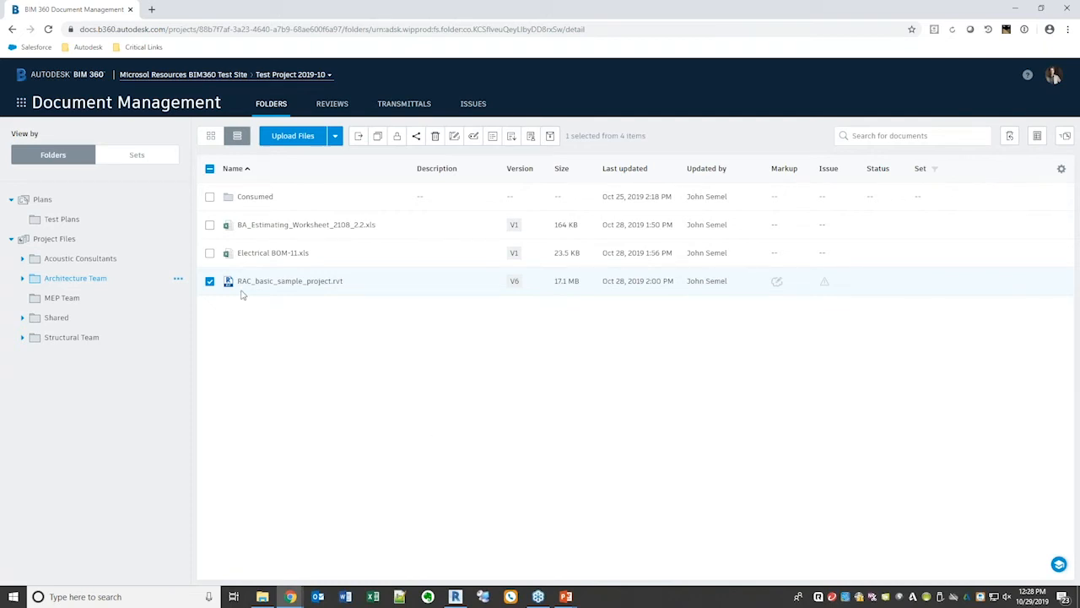
# Switch to the Insight module and view the design dashboard of Test Project 2019-10.
pyautogui.click(21, 105)
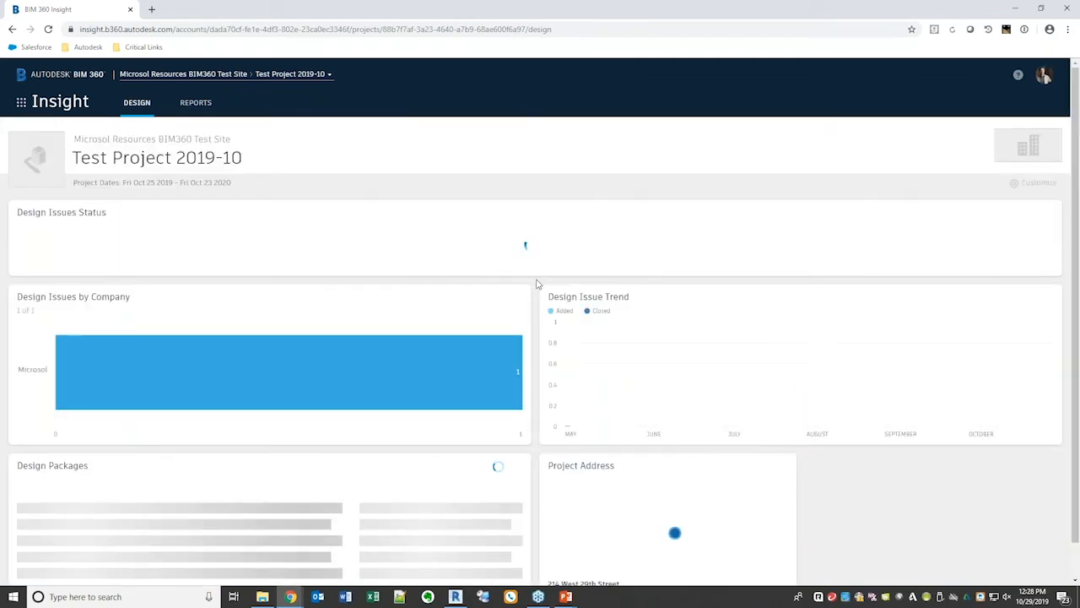
pyautogui.scroll(-1, 537, 286)
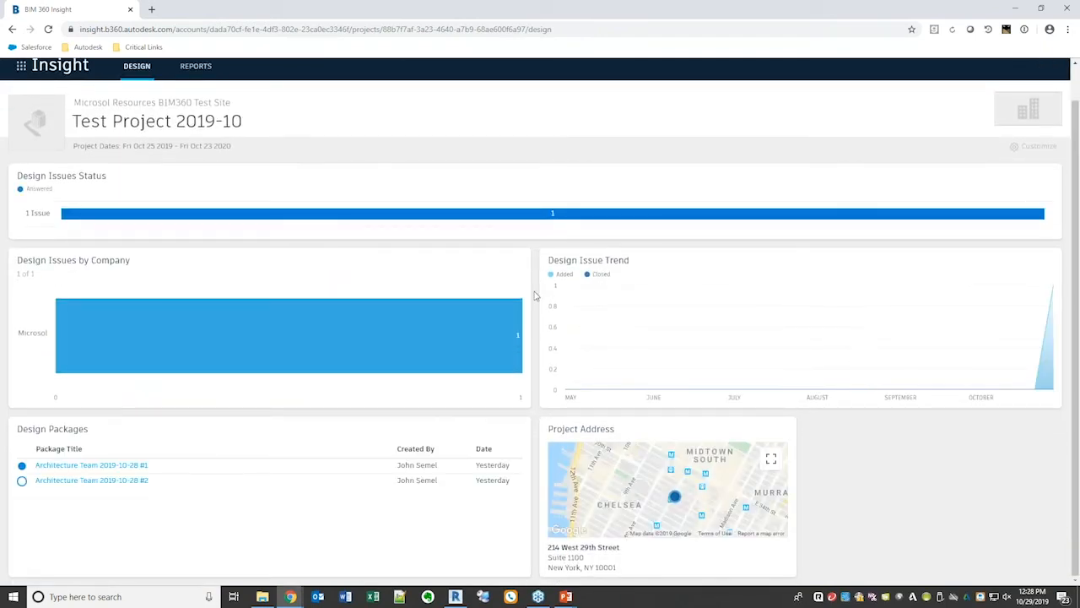
# Start customizing the dashboard and look through the standard and partner cards in the Card Library, including Newforma, Power BI and Smartsheet.
pyautogui.click(1036, 146)
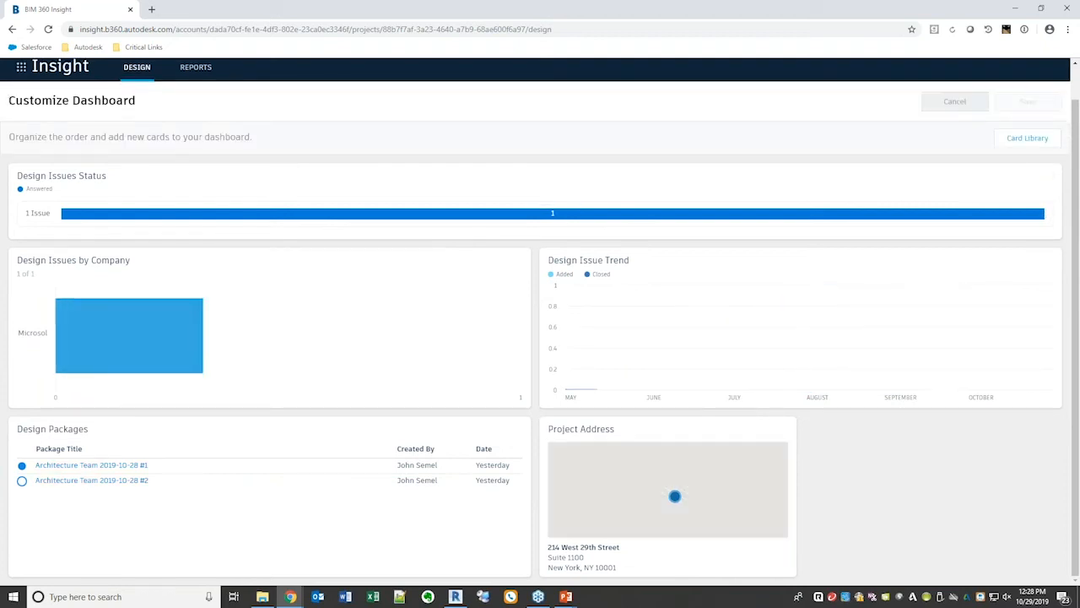
pyautogui.click(1027, 138)
pyautogui.scroll(-5, 942, 313)
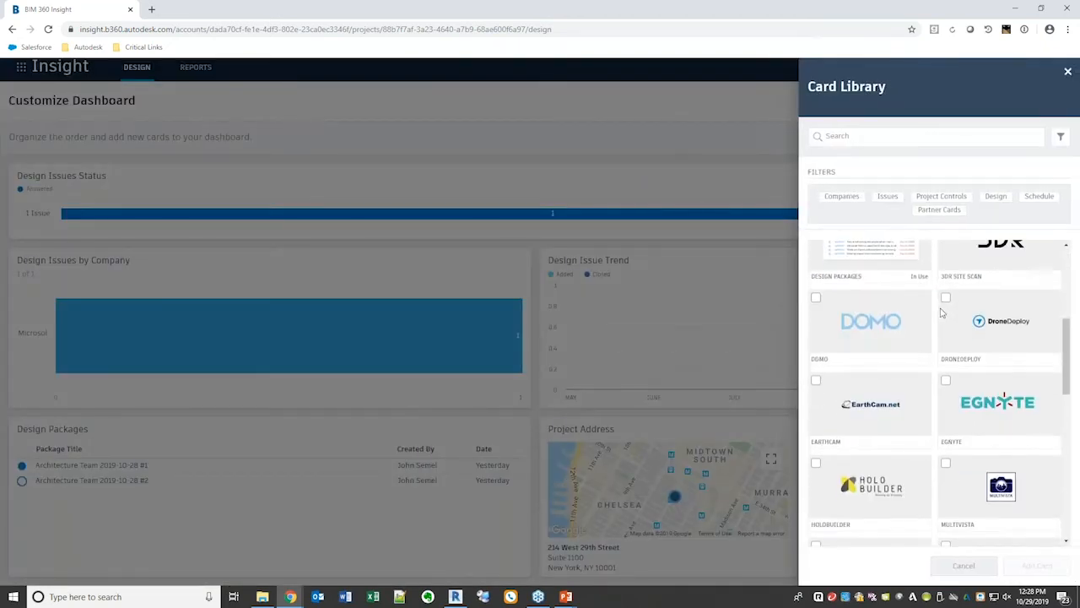
pyautogui.scroll(-2, 942, 313)
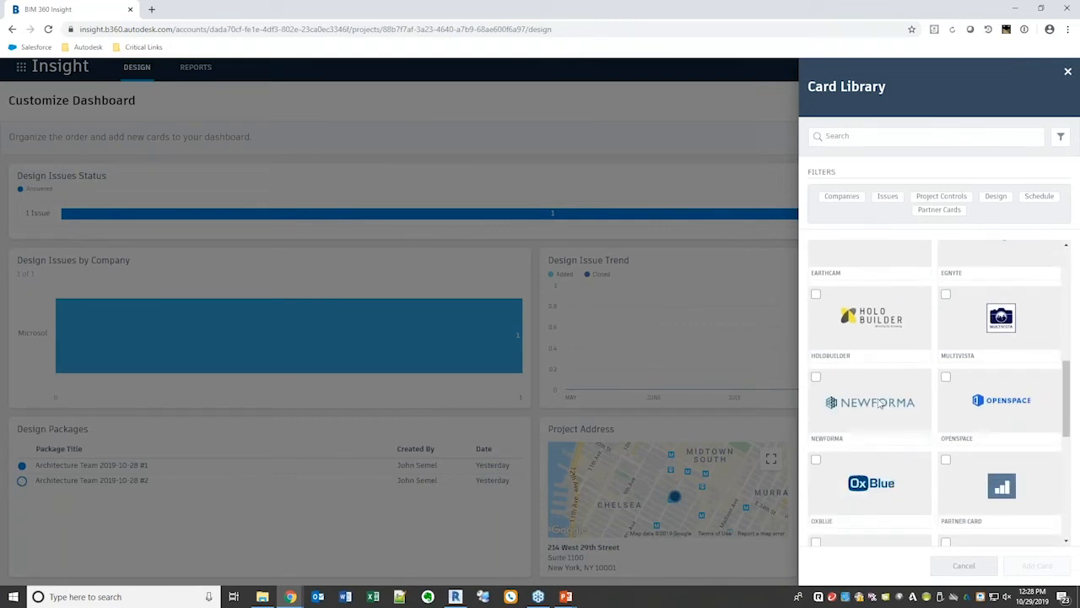
pyautogui.scroll(-2, 880, 403)
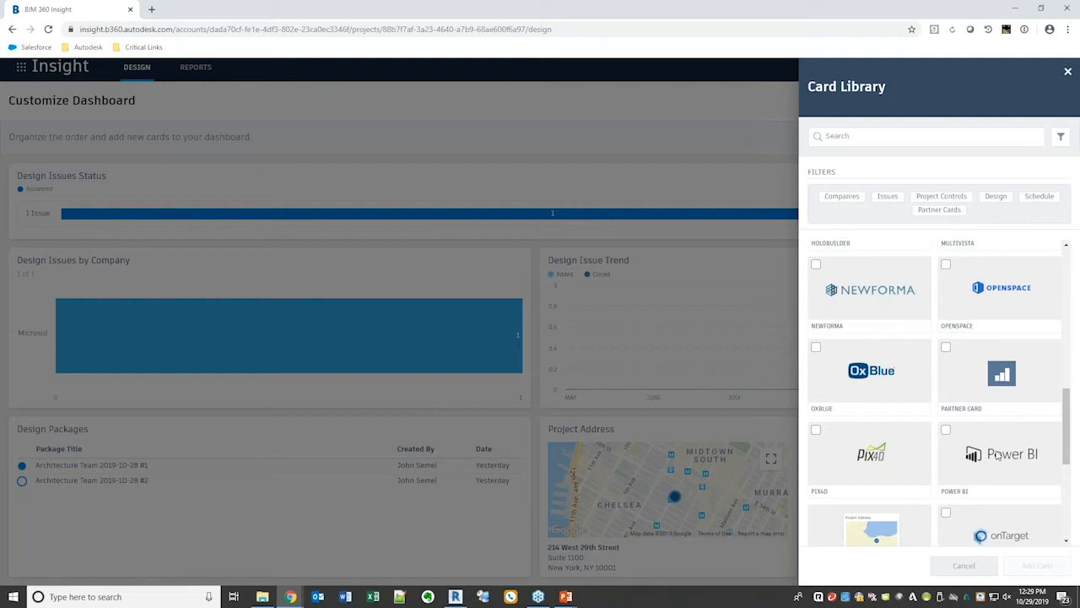
pyautogui.scroll(-4, 998, 456)
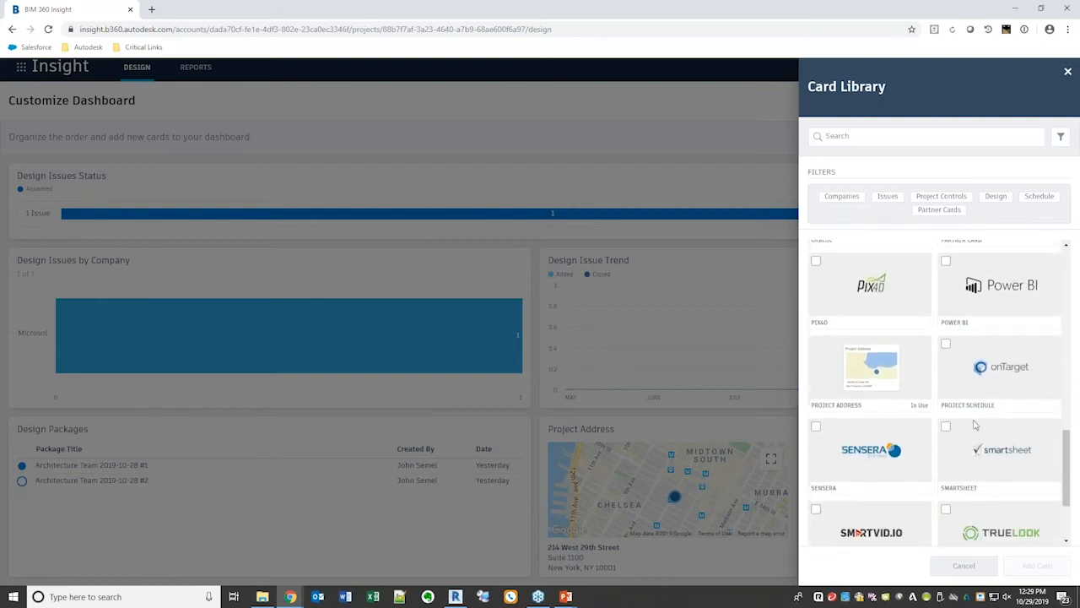
pyautogui.scroll(-3, 1004, 455)
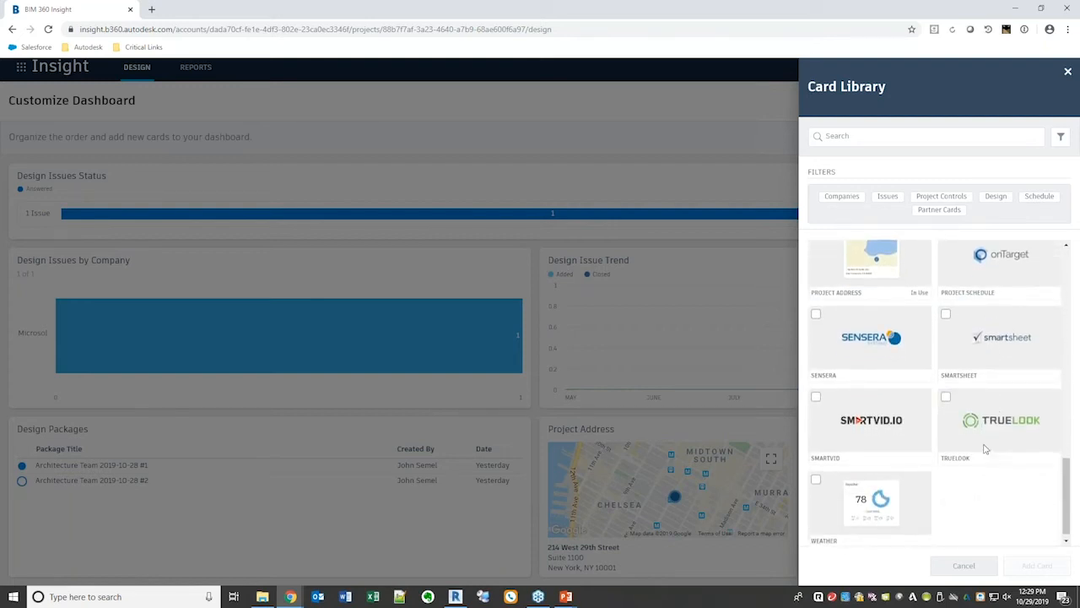
pyautogui.scroll(3, 984, 451)
pyautogui.scroll(3, 984, 449)
pyautogui.scroll(5, 974, 382)
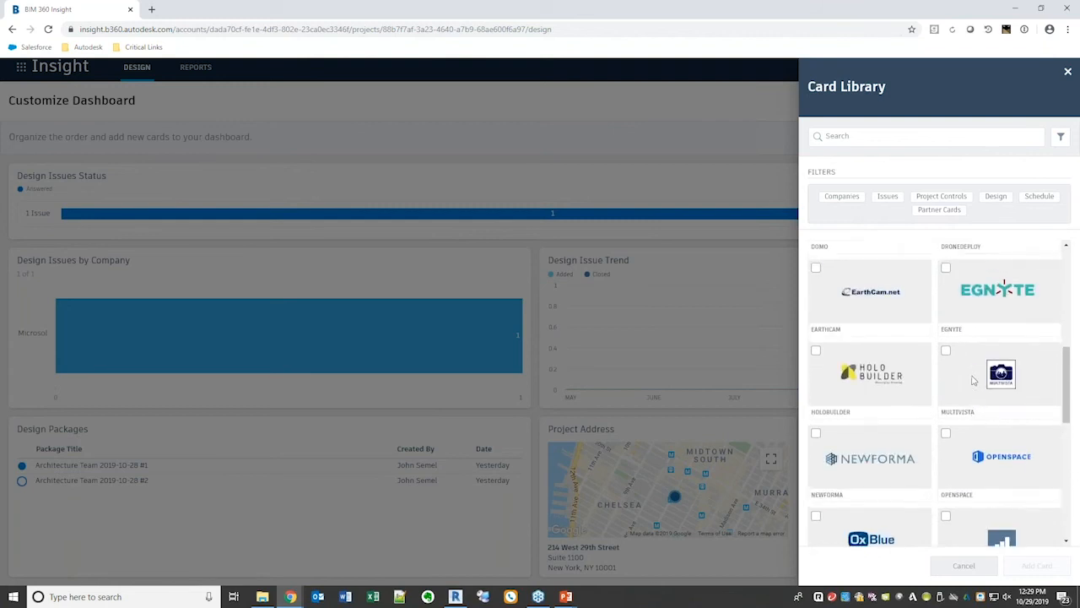
pyautogui.scroll(5, 974, 381)
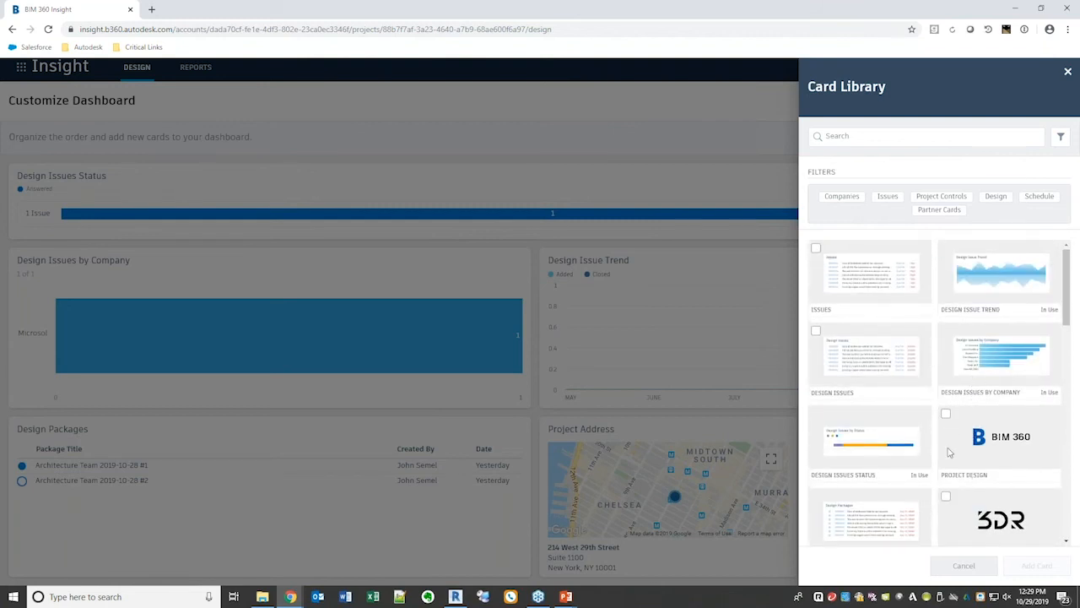
pyautogui.scroll(-5, 951, 453)
pyautogui.scroll(-3, 962, 498)
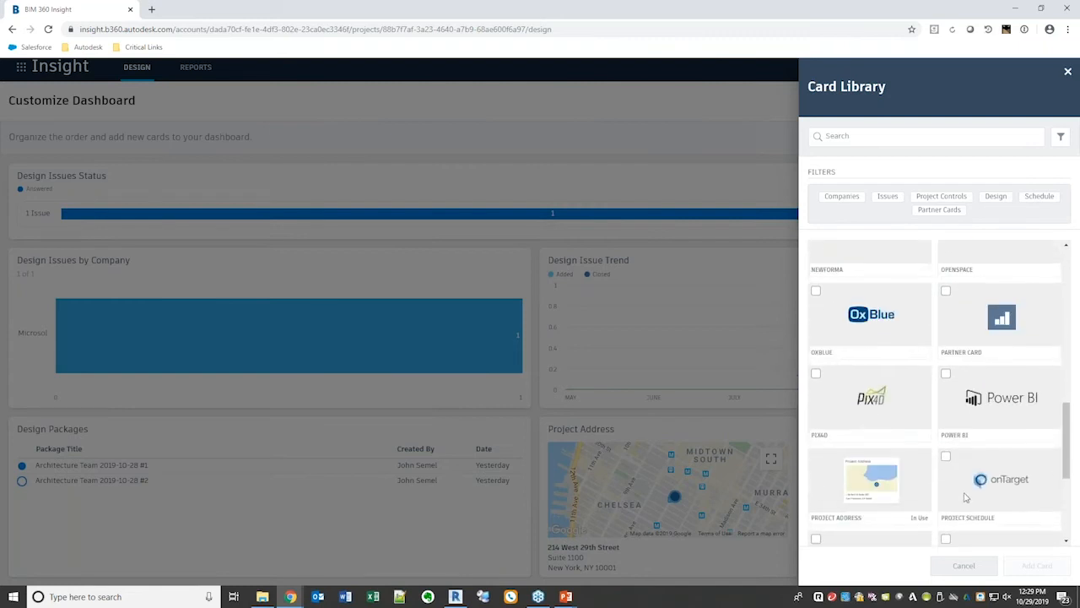
pyautogui.scroll(-2, 1000, 485)
pyautogui.click(1067, 71)
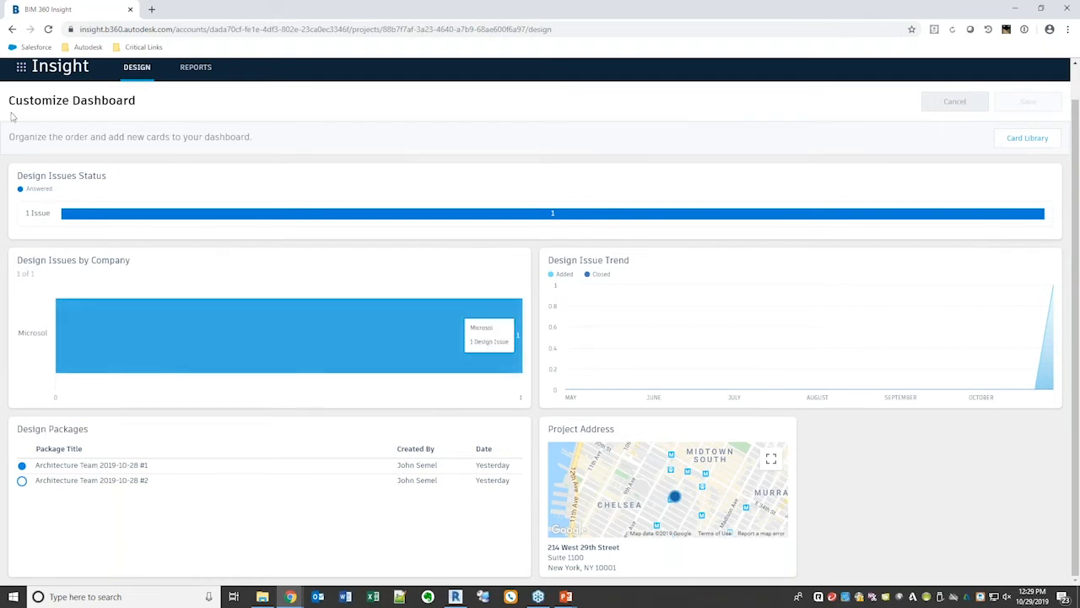
# Cancel the dashboard customization and switch to the Design Collaboration module.
pyautogui.click(1033, 146)
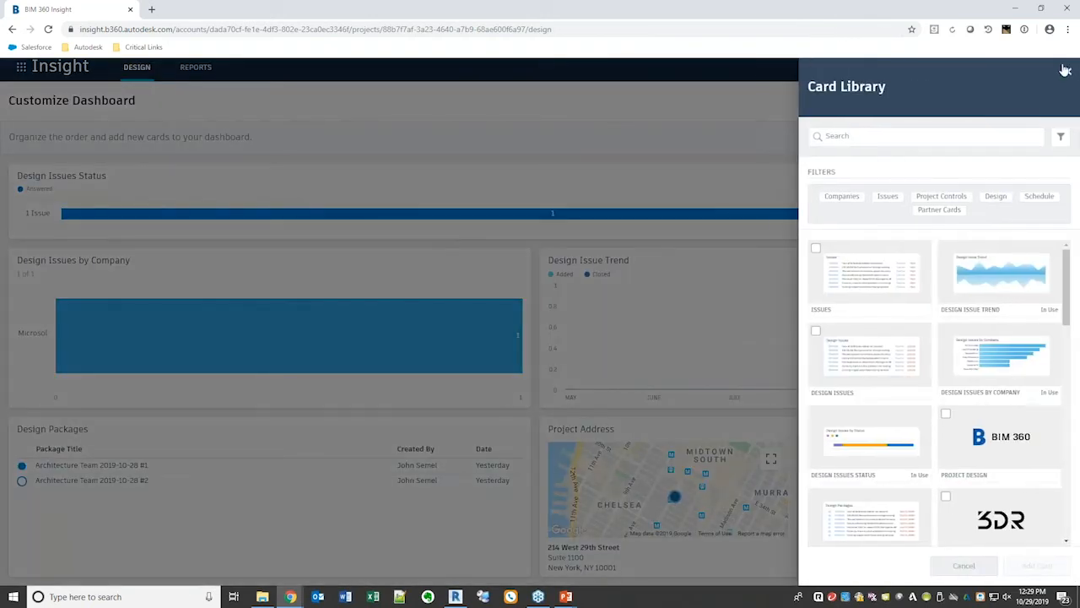
pyautogui.click(1065, 70)
pyautogui.click(964, 104)
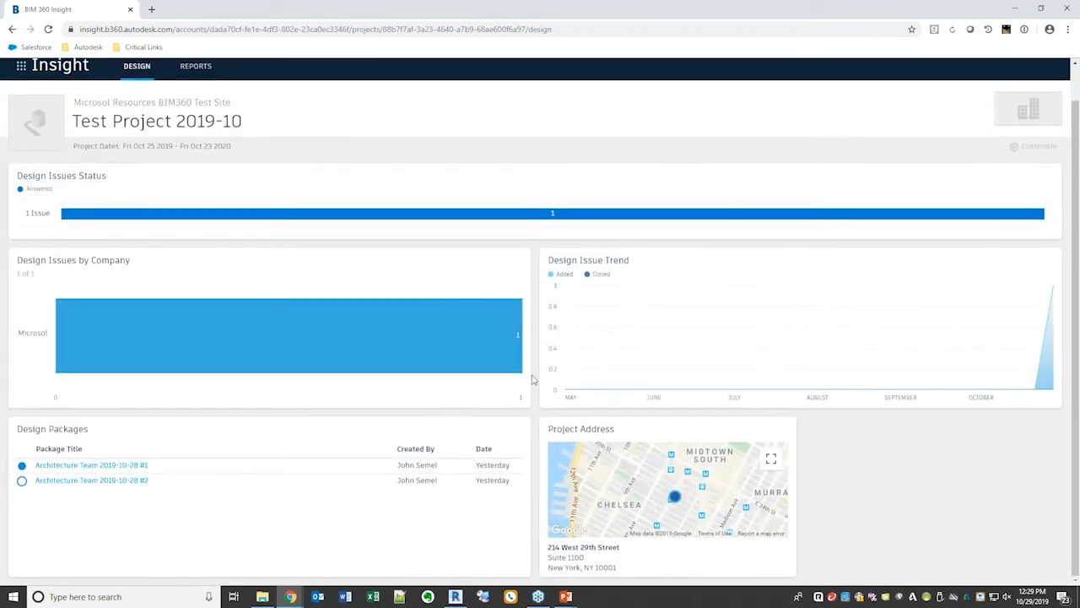
pyautogui.click(22, 67)
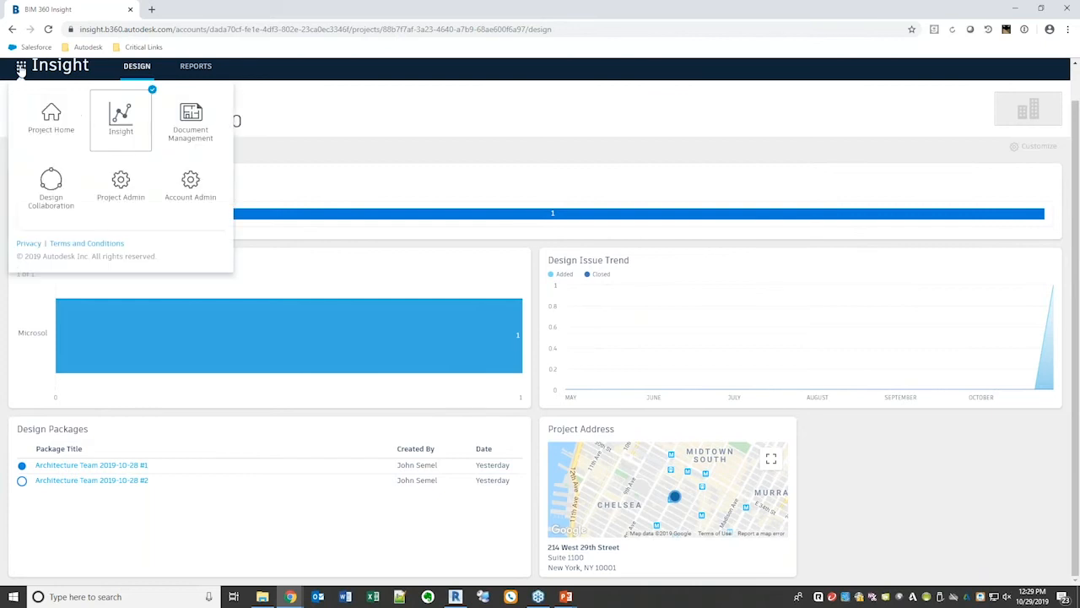
pyautogui.click(51, 186)
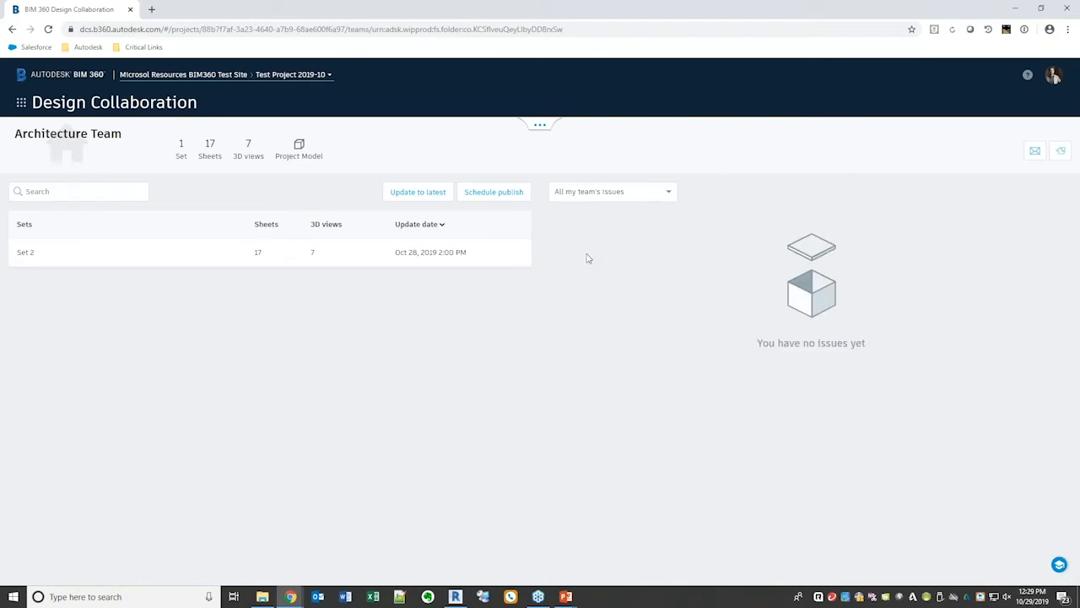
# Expand the project timeline to show all teams, view the Structural Team and Acoustic Consultants spaces, and return to the Architecture Team.
pyautogui.click(544, 131)
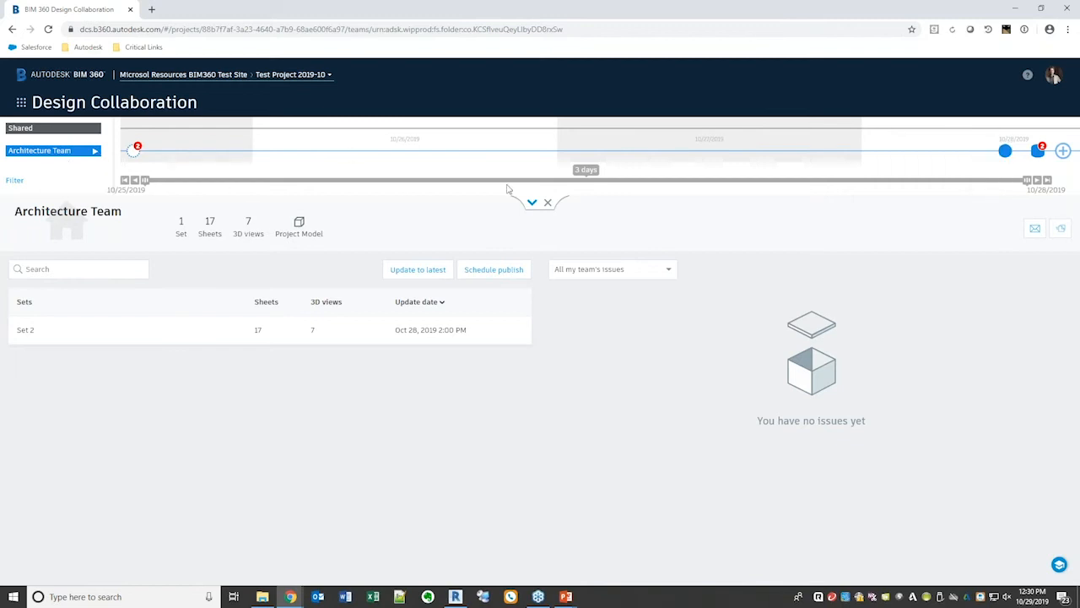
pyautogui.click(532, 202)
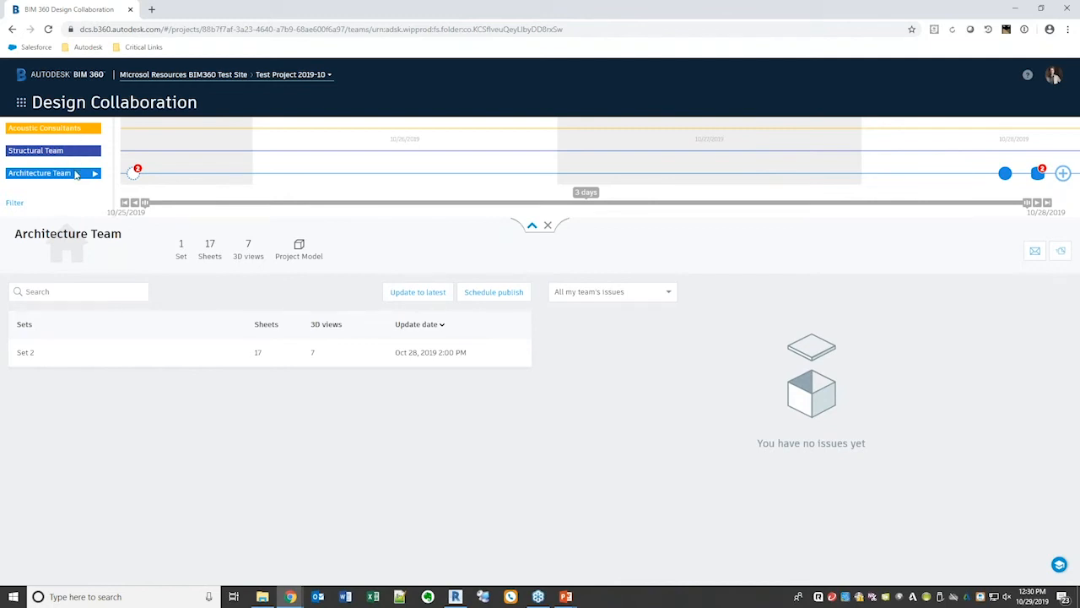
pyautogui.click(47, 155)
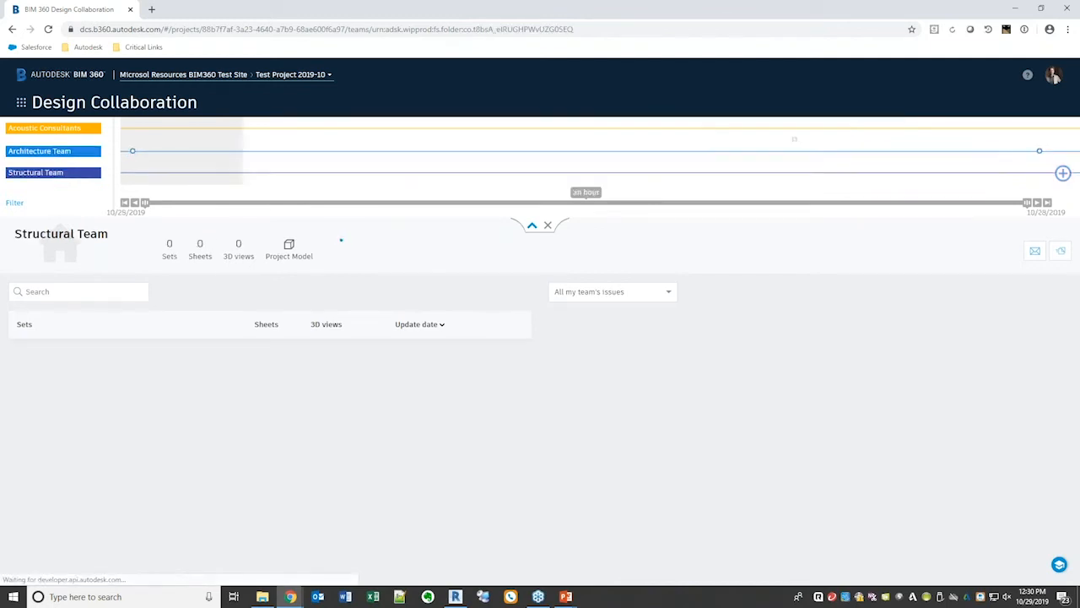
pyautogui.click(44, 131)
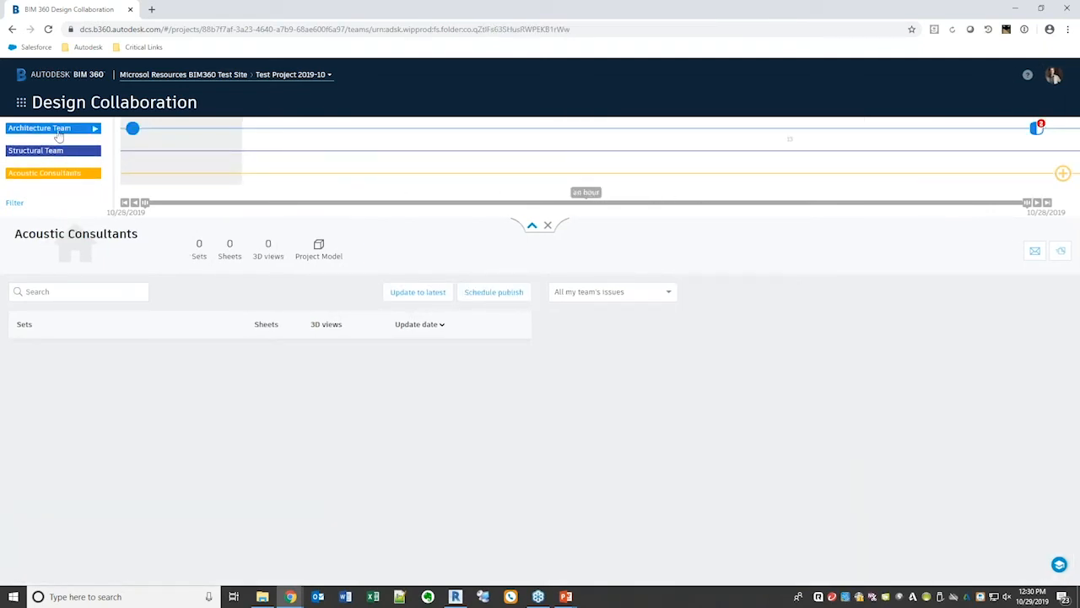
pyautogui.moveTo(131, 133)
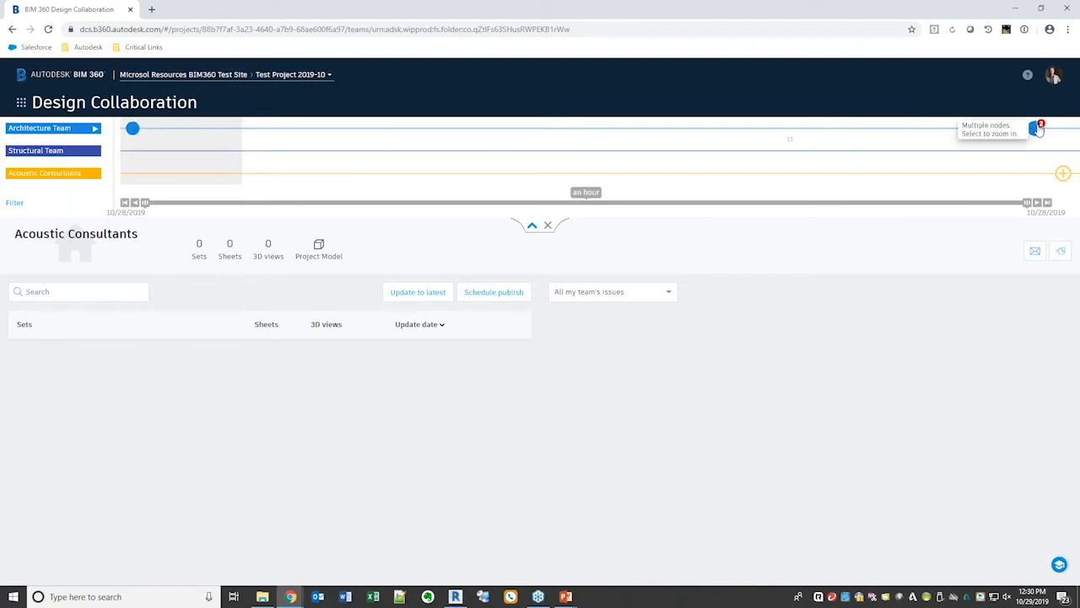
pyautogui.click(58, 135)
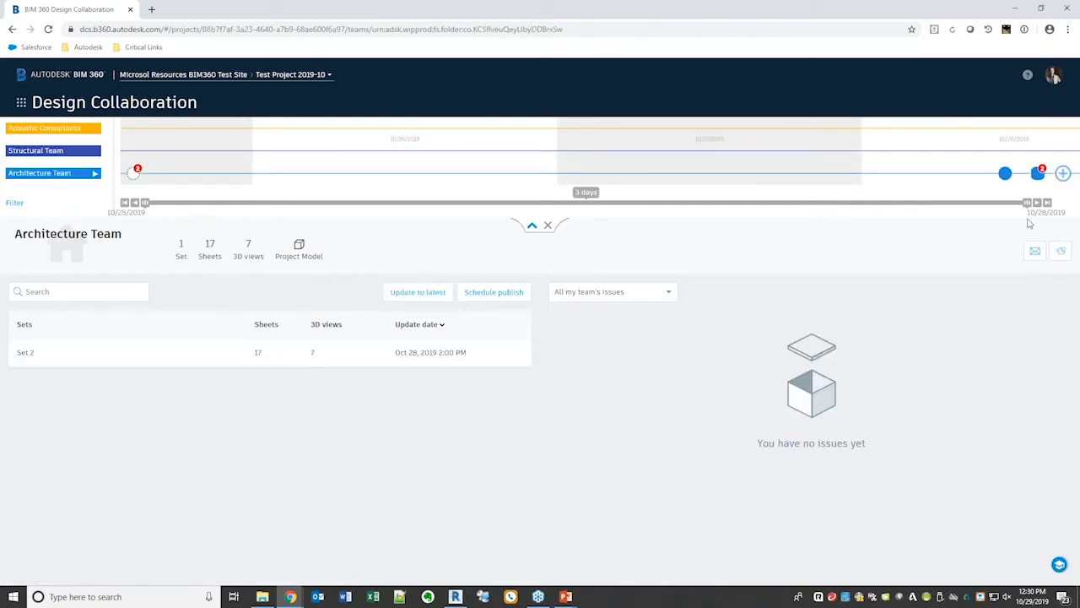
# Zoom the timeline into the grouped 10/28/2019 nodes of the Architecture Team and inspect the details of the published model.
pyautogui.click(1038, 174)
pyautogui.moveTo(206, 177)
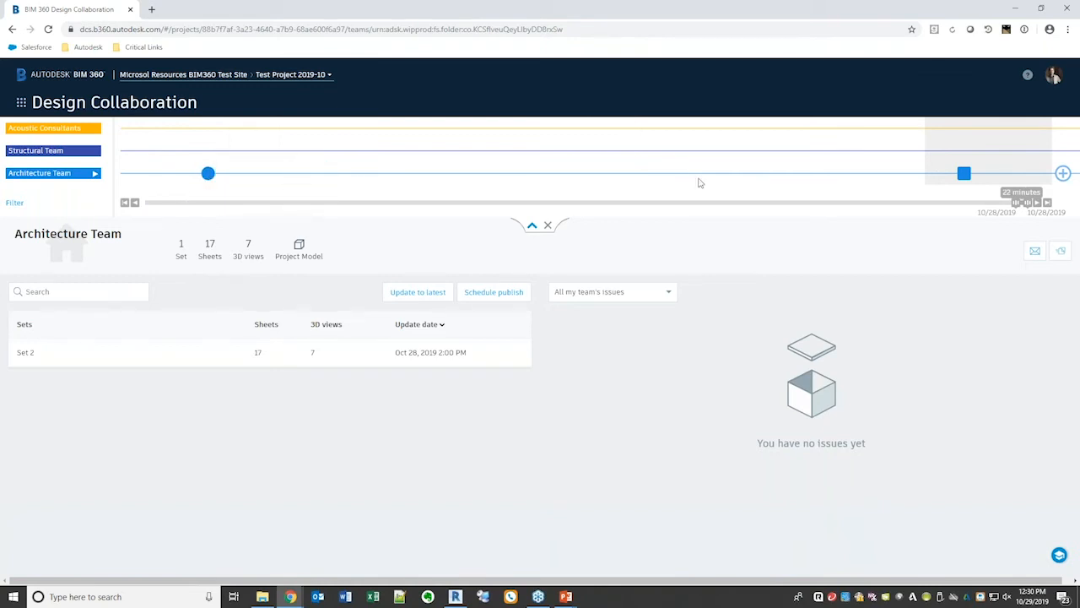
pyautogui.moveTo(961, 182)
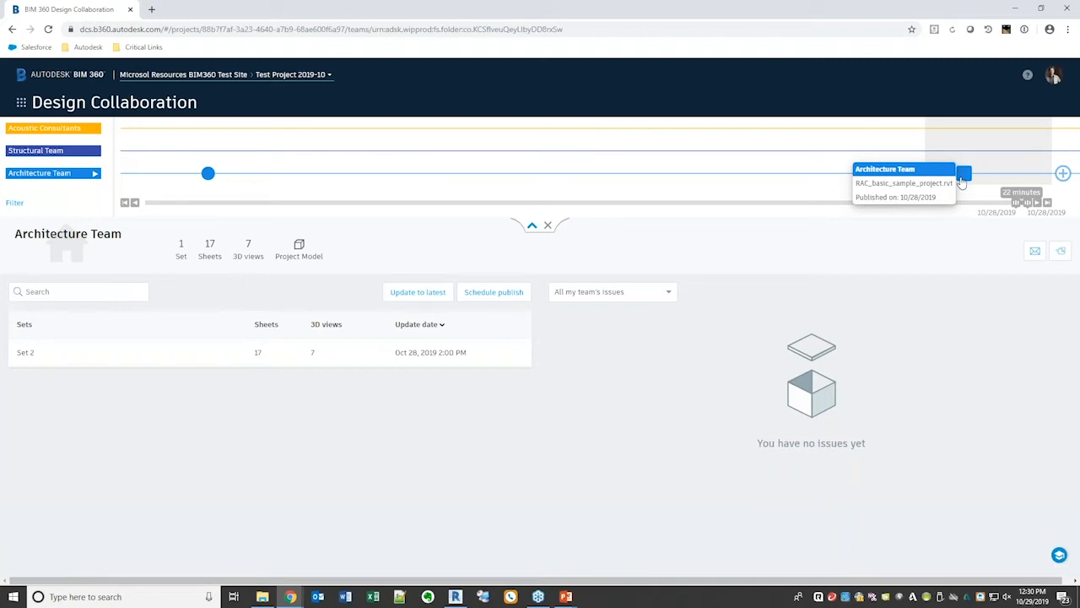
# Create a new Architecture Team package, include all of Set 2 in it, review its sheets, views and model, and save it.
pyautogui.click(1062, 174)
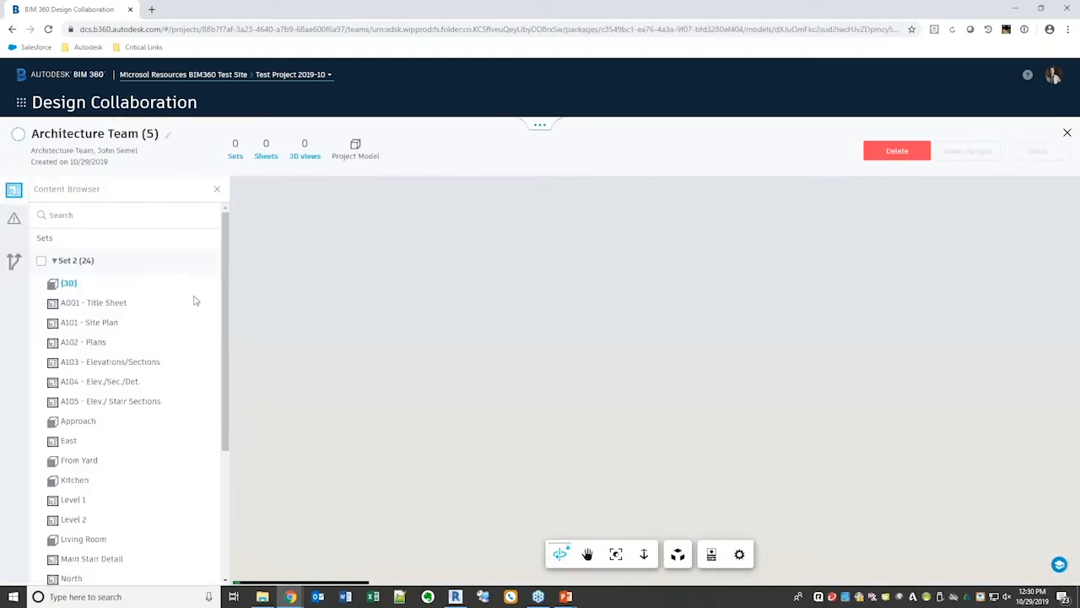
pyautogui.click(41, 264)
pyautogui.scroll(-5, 218, 463)
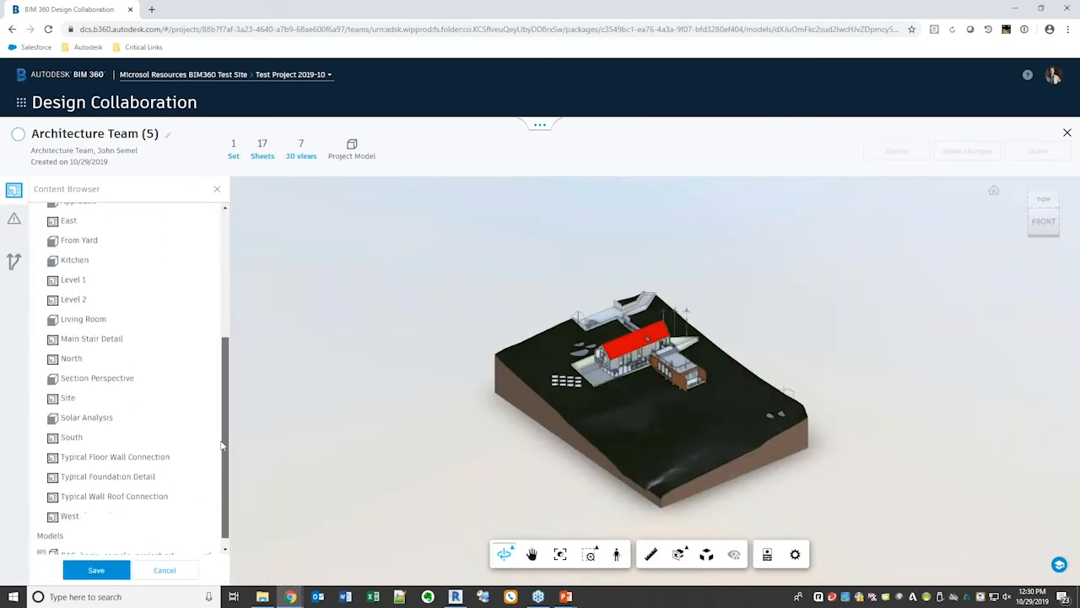
pyautogui.scroll(5, 225, 422)
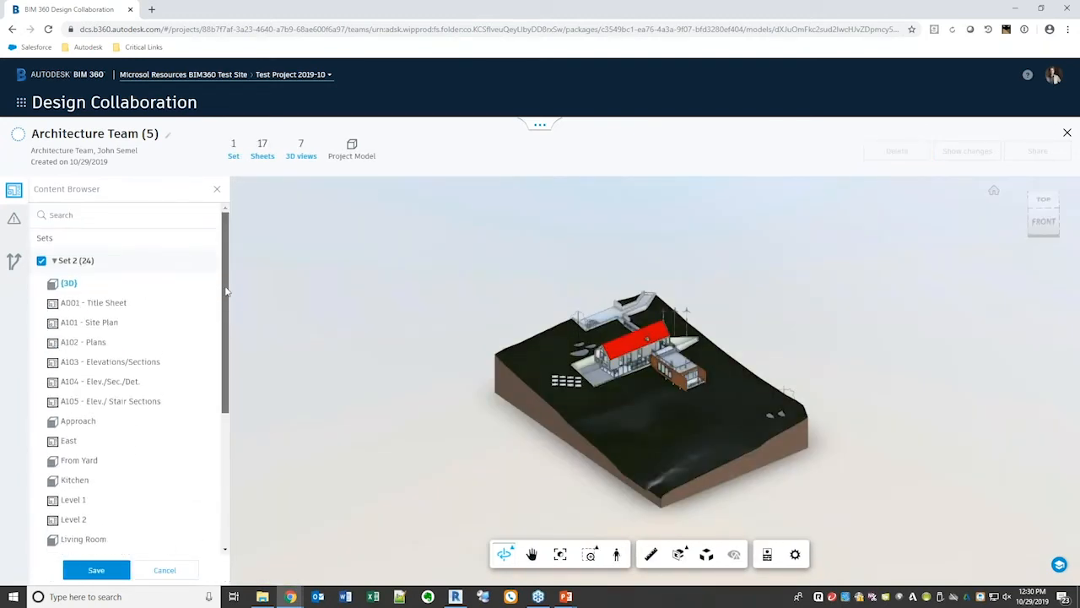
pyautogui.scroll(-5, 131, 428)
pyautogui.scroll(5, 131, 428)
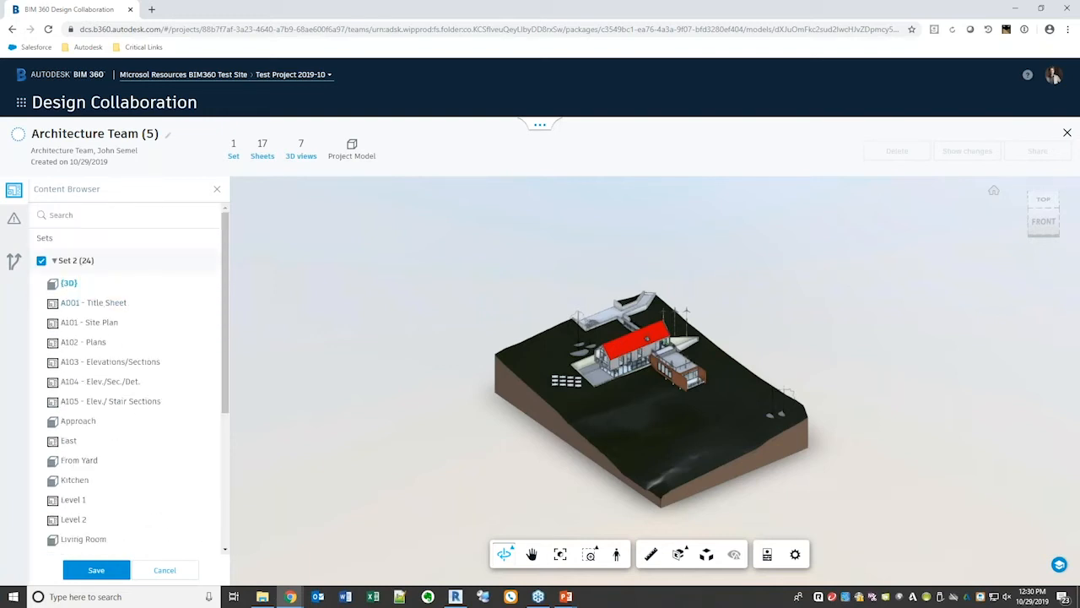
pyautogui.scroll(-5, 99, 324)
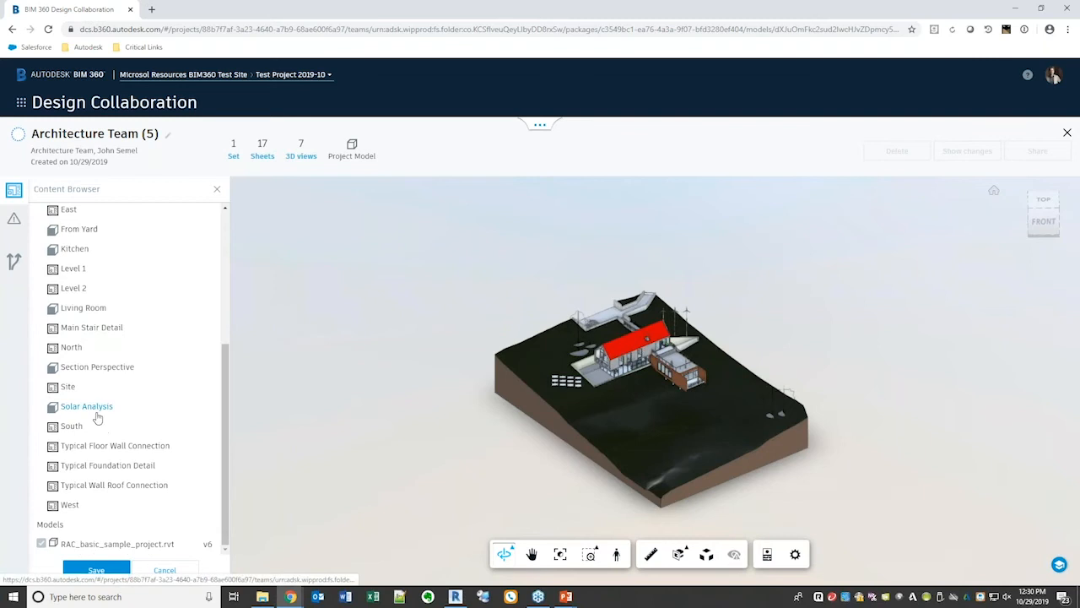
pyautogui.scroll(5, 97, 417)
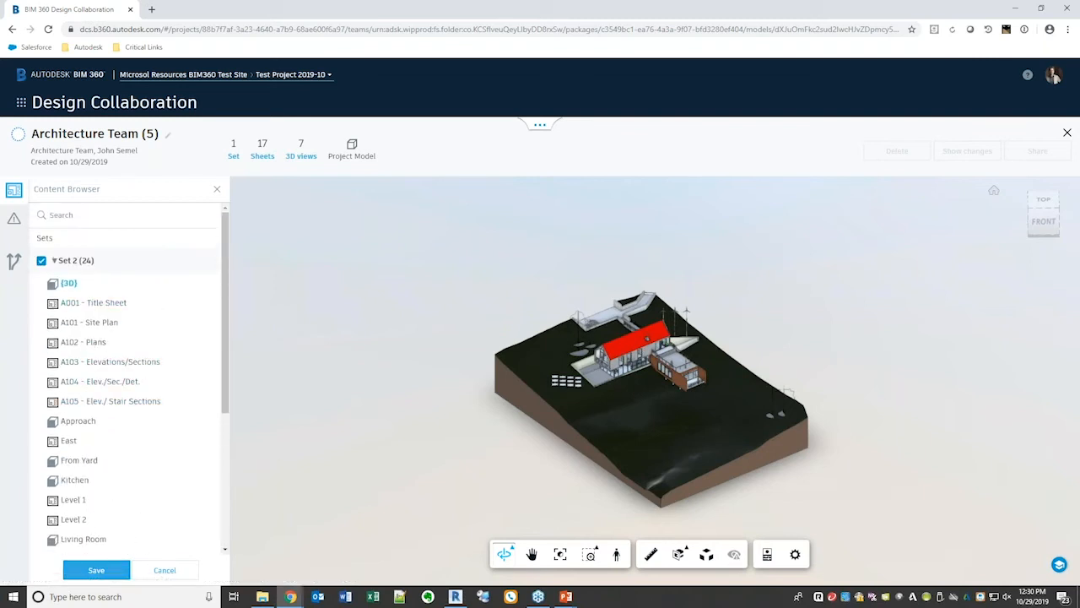
pyautogui.click(96, 570)
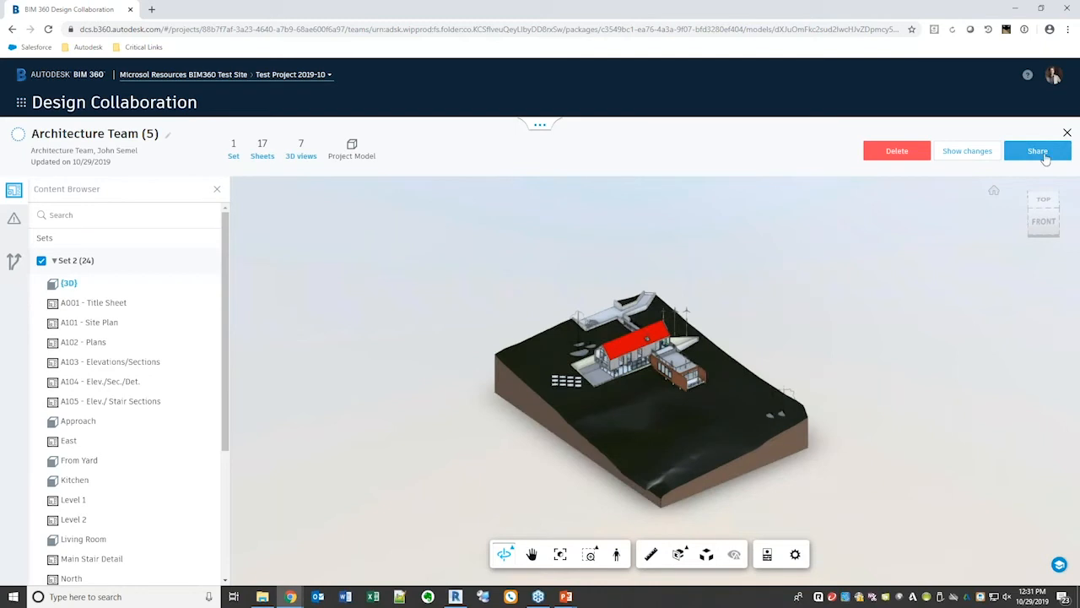
# Isolate the red roof in the package's 3D view, and show all objects again.
pyautogui.scroll(5, 631, 351)
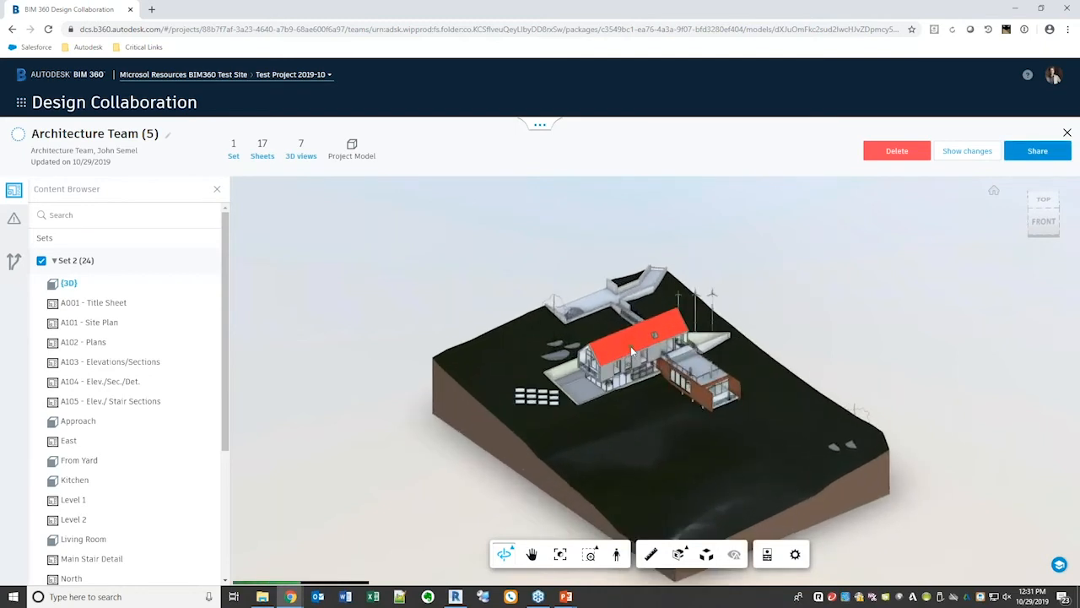
pyautogui.scroll(5, 631, 346)
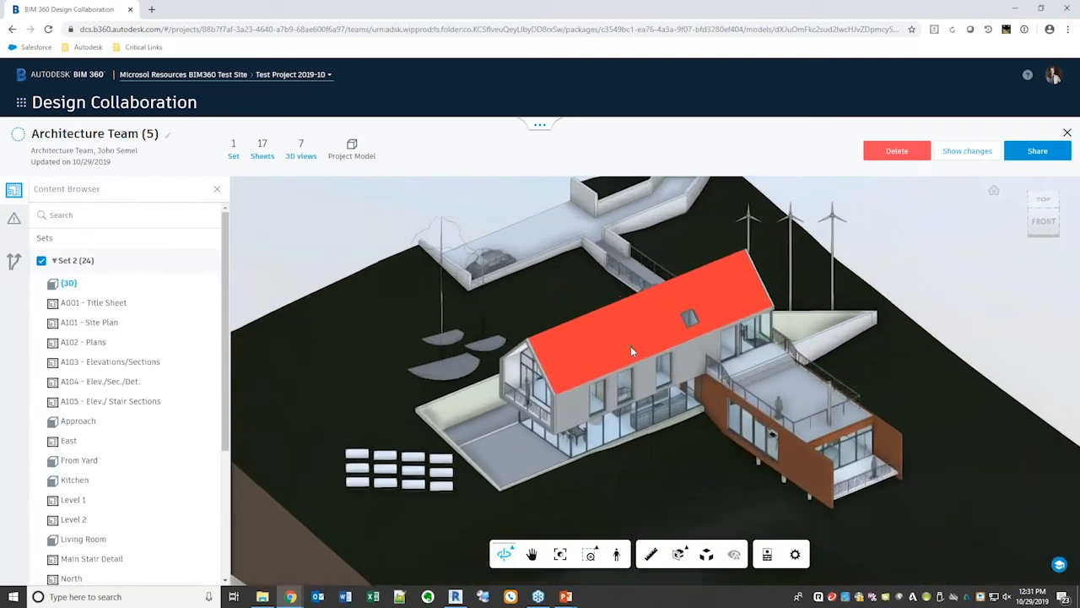
pyautogui.click(630, 346)
pyautogui.rightClick(614, 337)
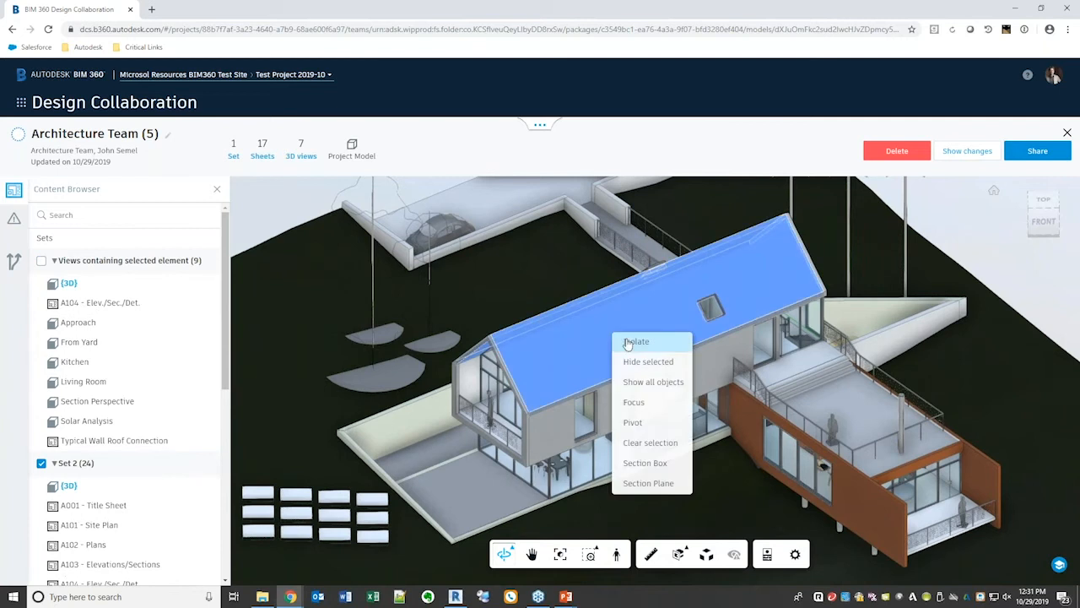
pyautogui.click(630, 342)
pyautogui.rightClick(597, 341)
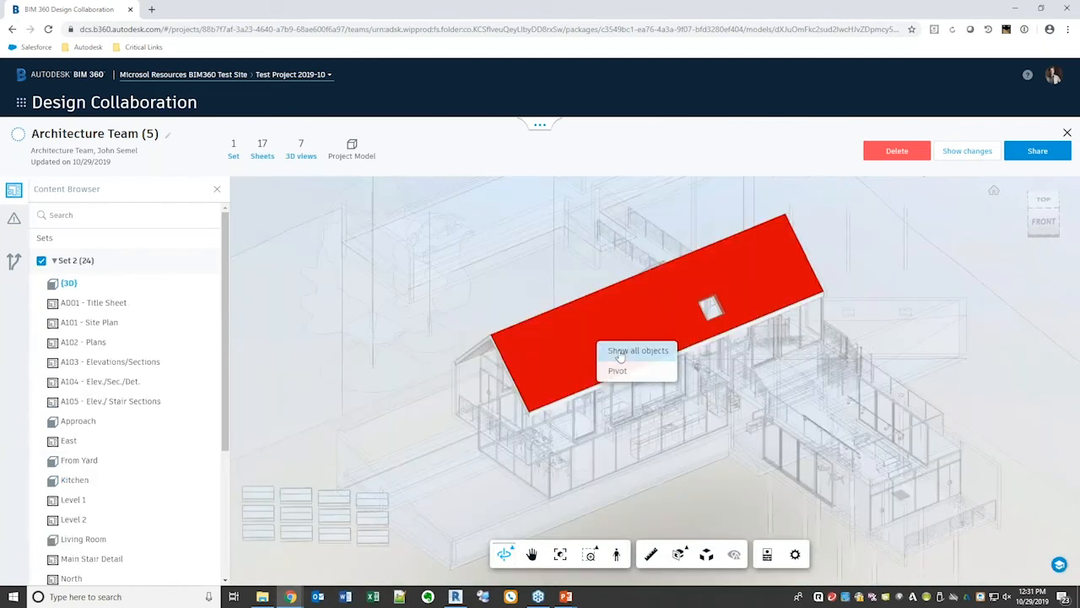
pyautogui.click(619, 352)
# Measure the distance along the red roof between its two gable edges, and leave the measurement tool.
pyautogui.click(651, 554)
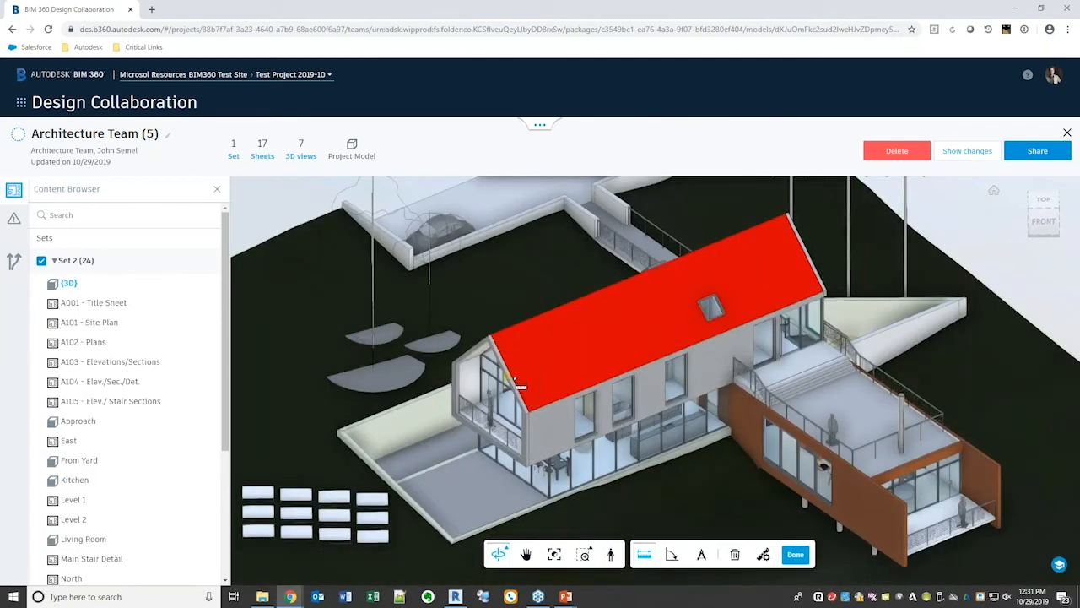
pyautogui.click(510, 375)
pyautogui.click(804, 253)
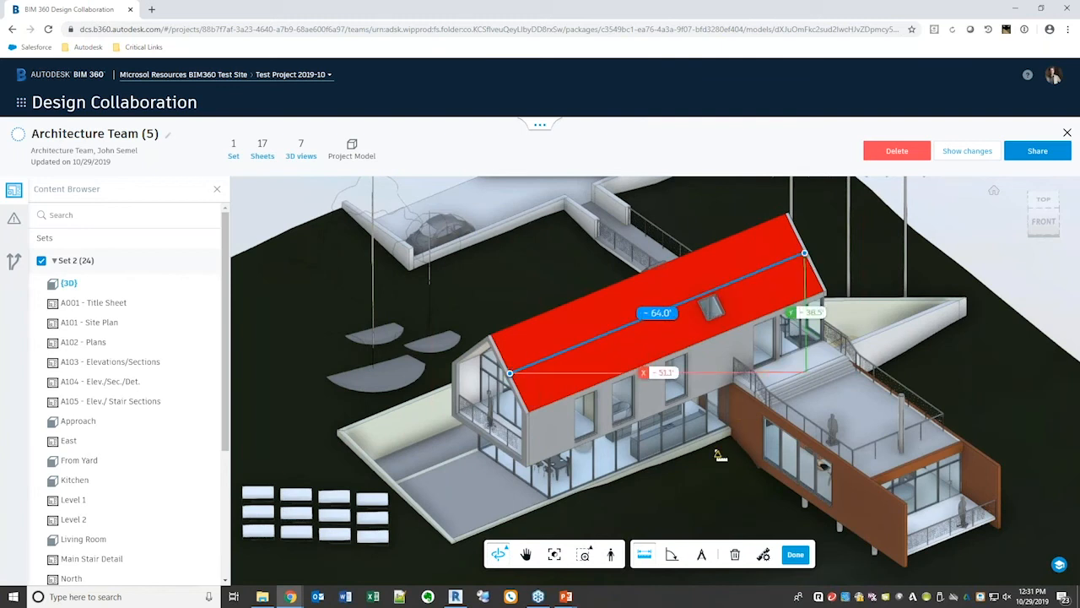
pyautogui.press('Escape')
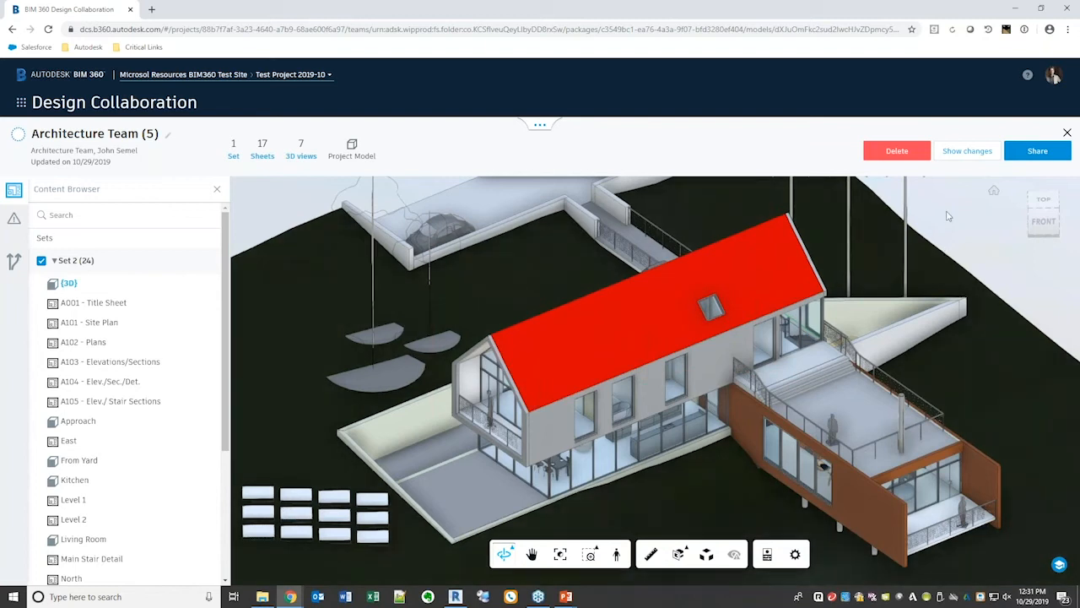
# Show the package's changes, compare the dining table's 10/28/2019 and 10/29/2019 positions in the model, and close the package viewer.
pyautogui.click(967, 151)
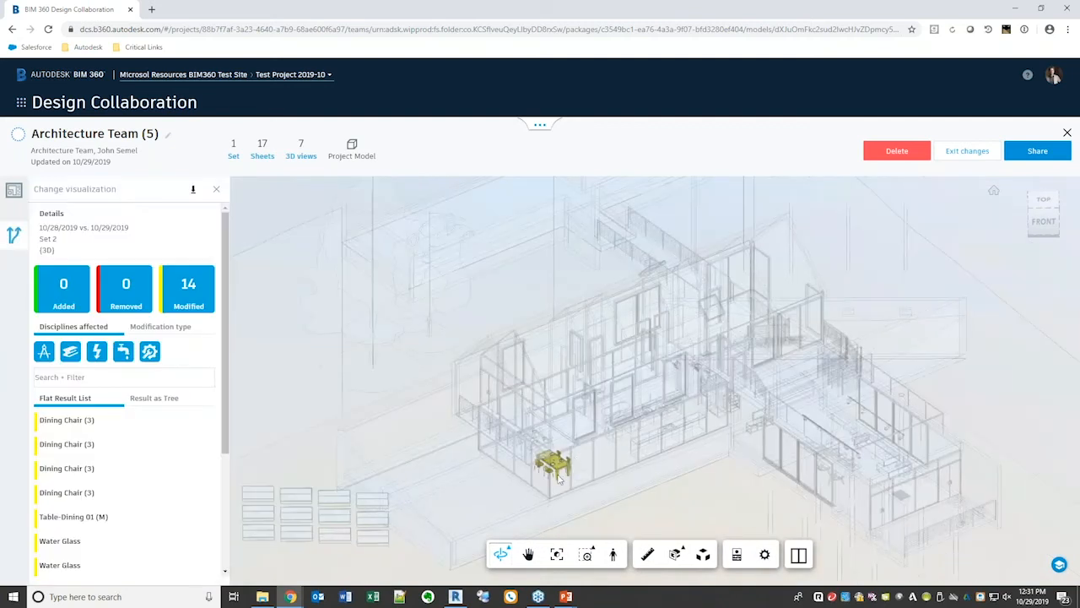
pyautogui.scroll(5, 542, 442)
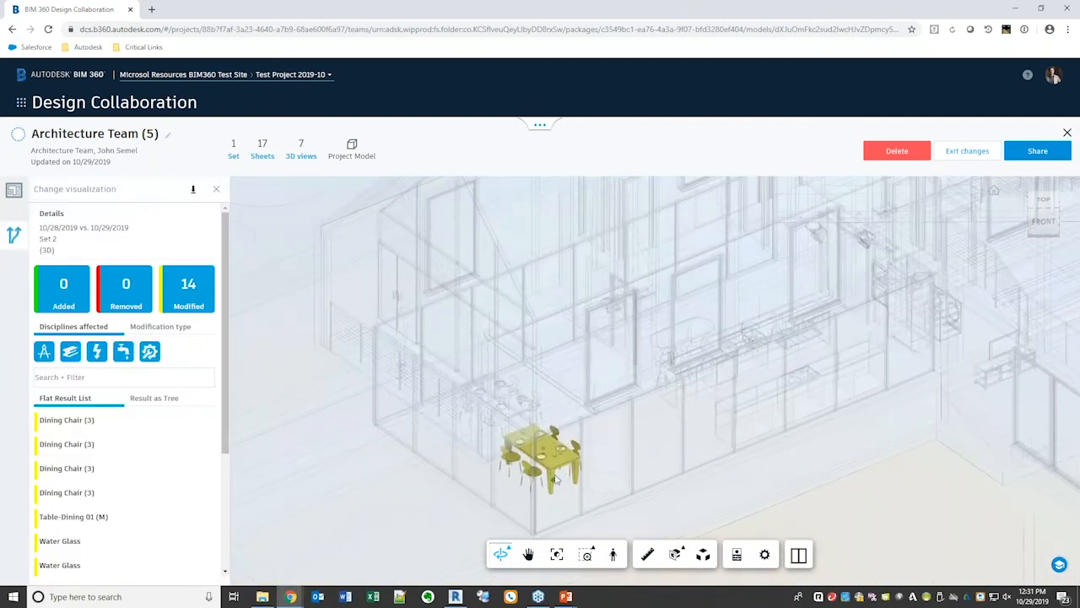
pyautogui.click(541, 438)
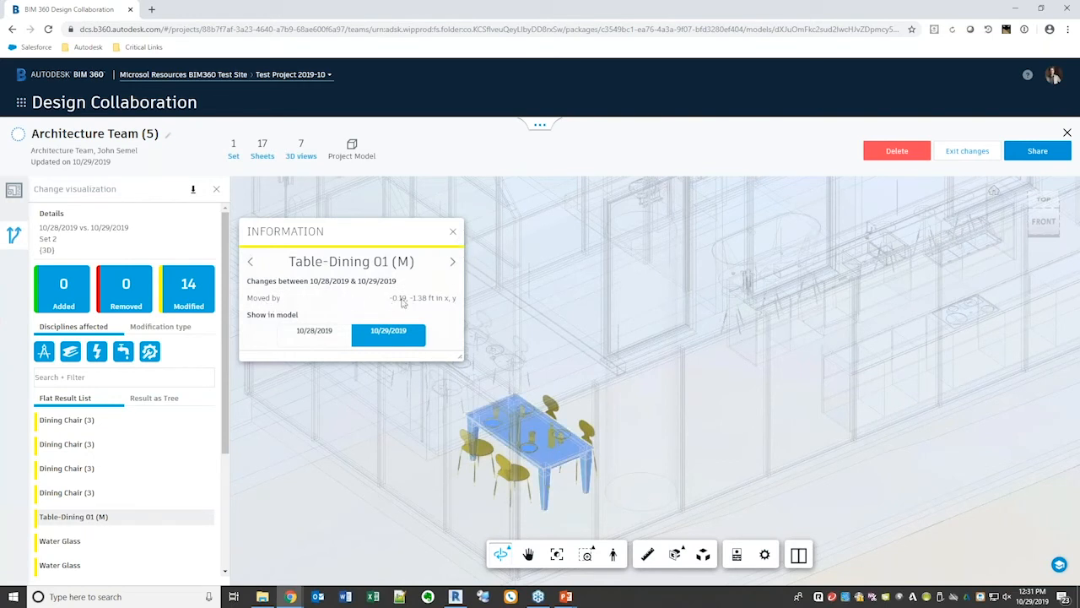
pyautogui.click(305, 338)
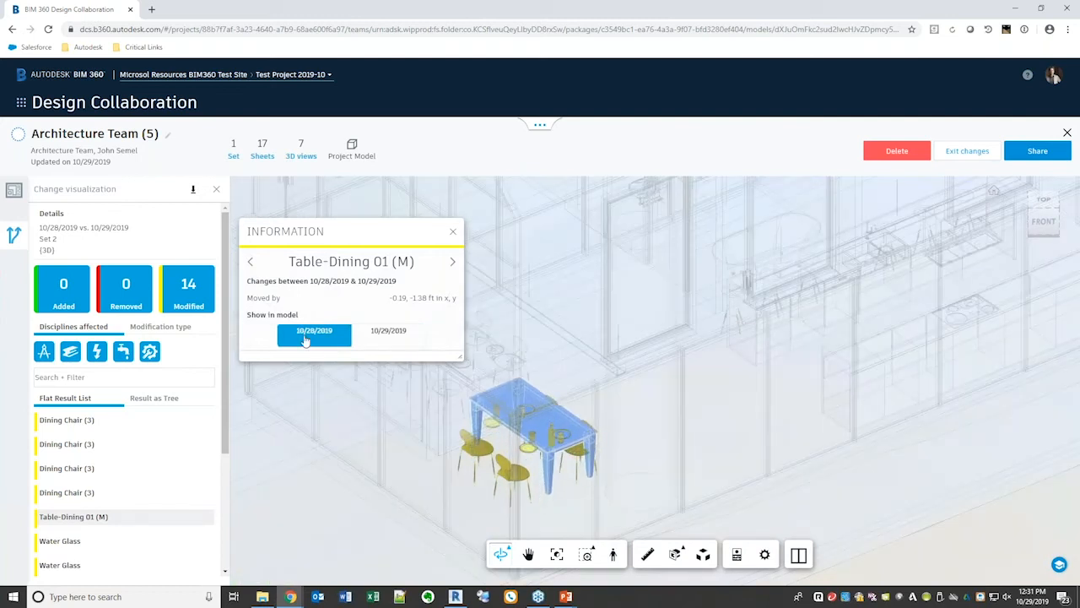
pyautogui.click(377, 334)
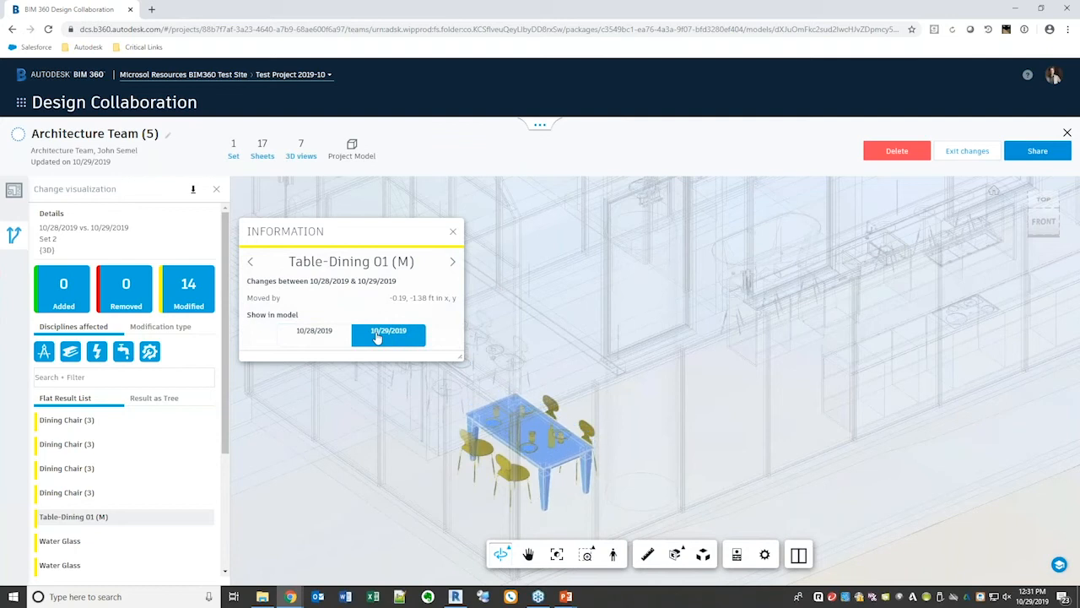
pyautogui.click(453, 233)
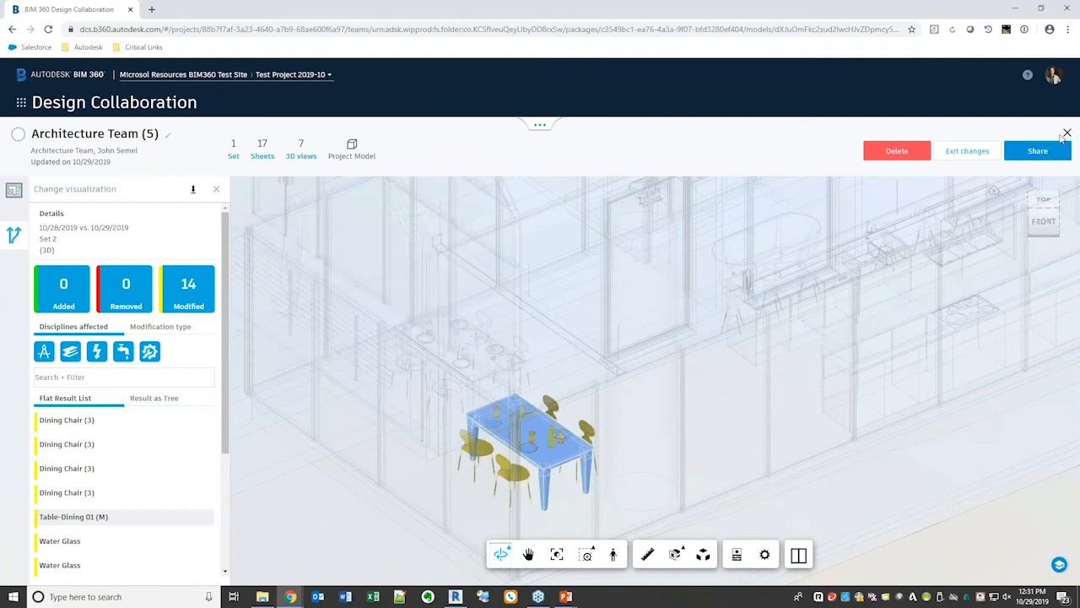
pyautogui.click(1068, 134)
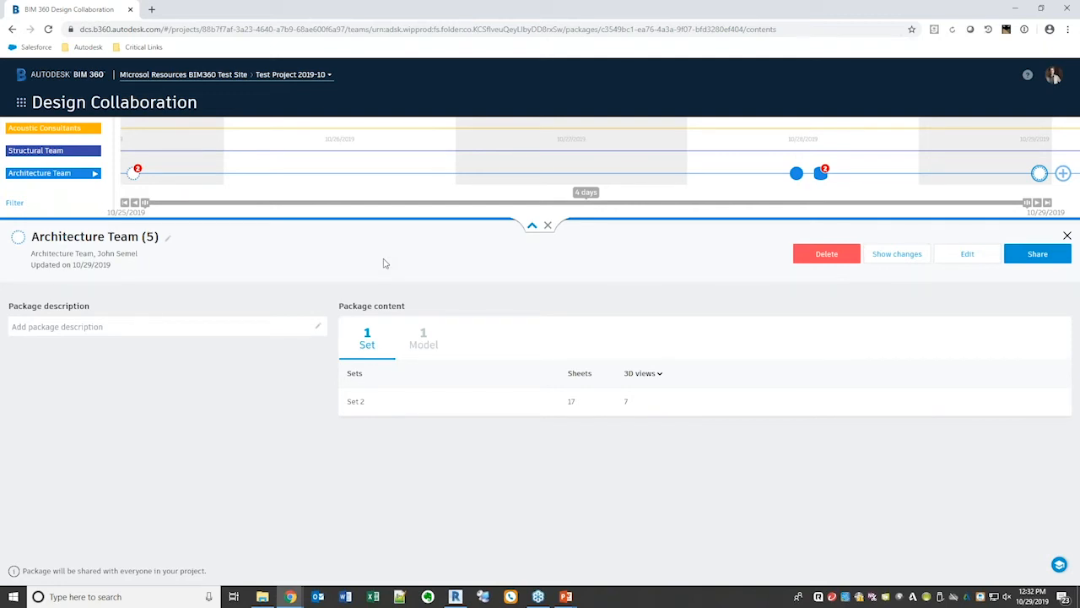
# Switch to Document Management to view the Architecture Team folder's permissions, and open the Structural Team folder.
pyautogui.click(21, 102)
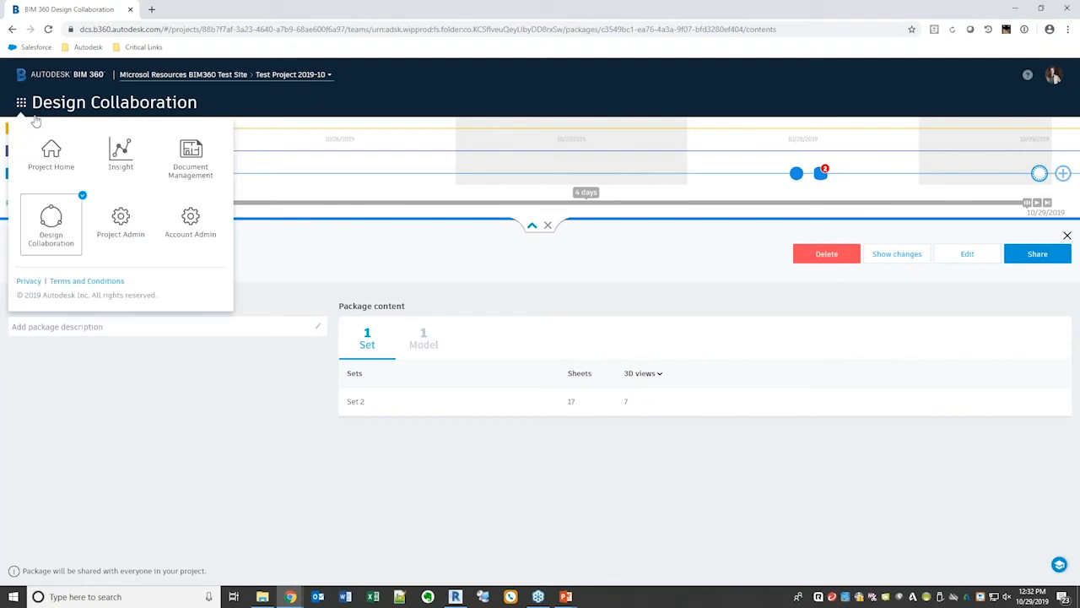
pyautogui.click(179, 152)
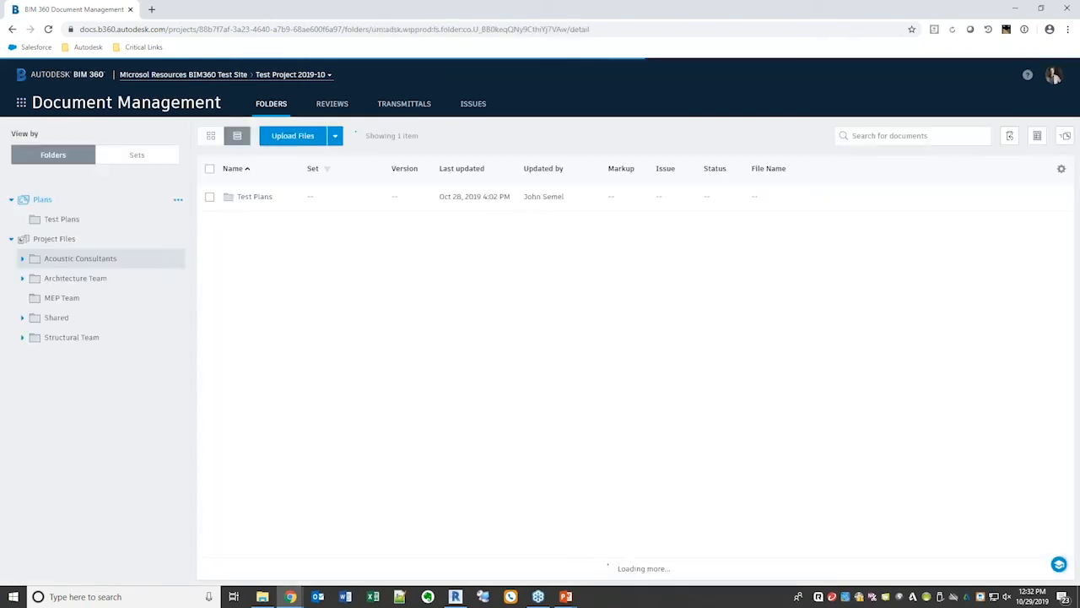
pyautogui.click(81, 281)
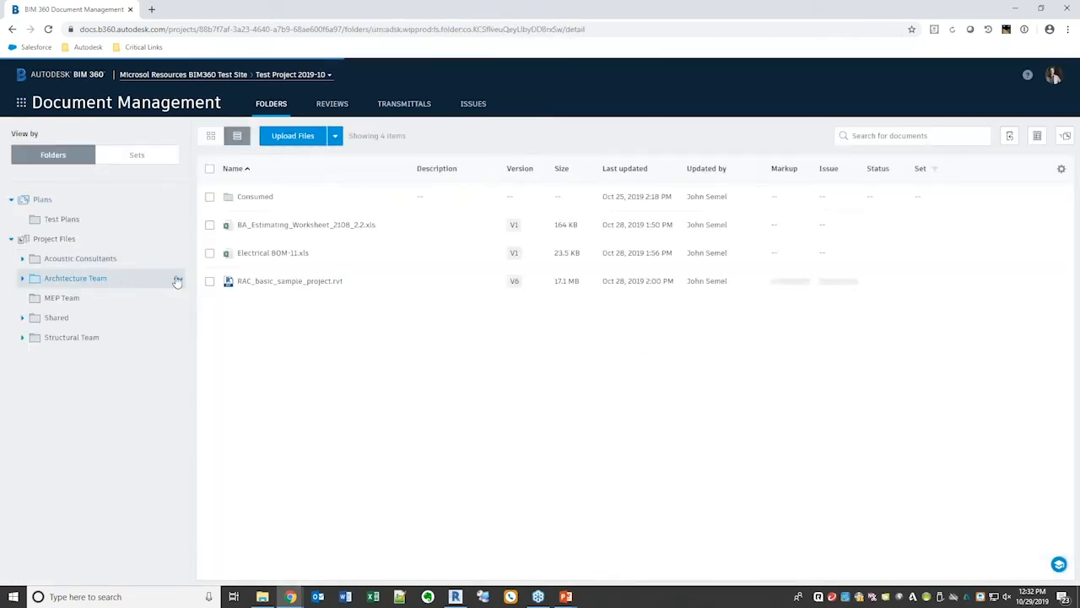
pyautogui.click(177, 279)
pyautogui.click(162, 415)
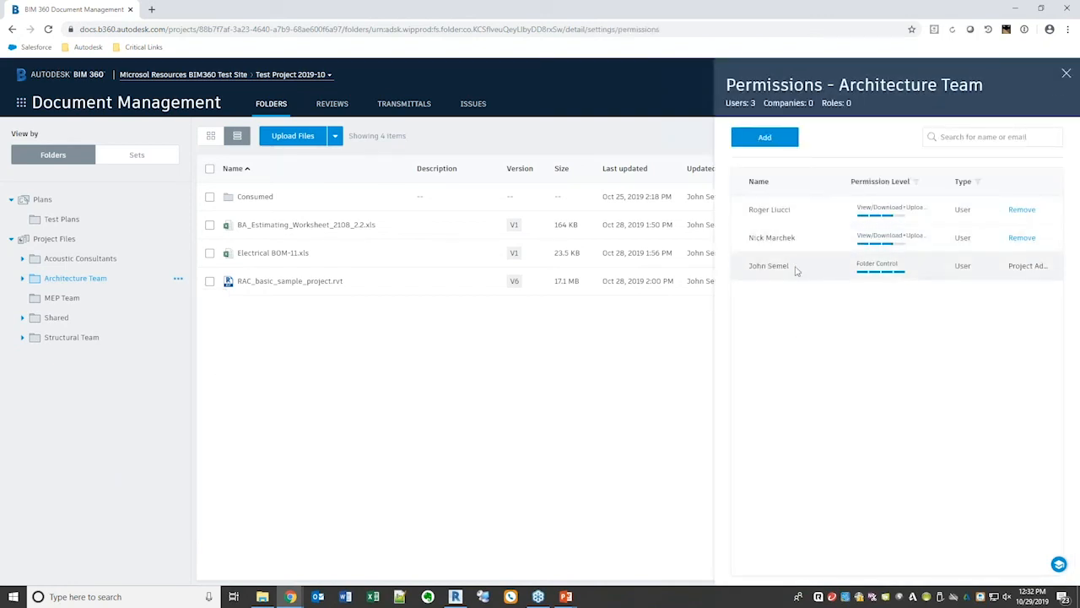
pyautogui.click(1067, 76)
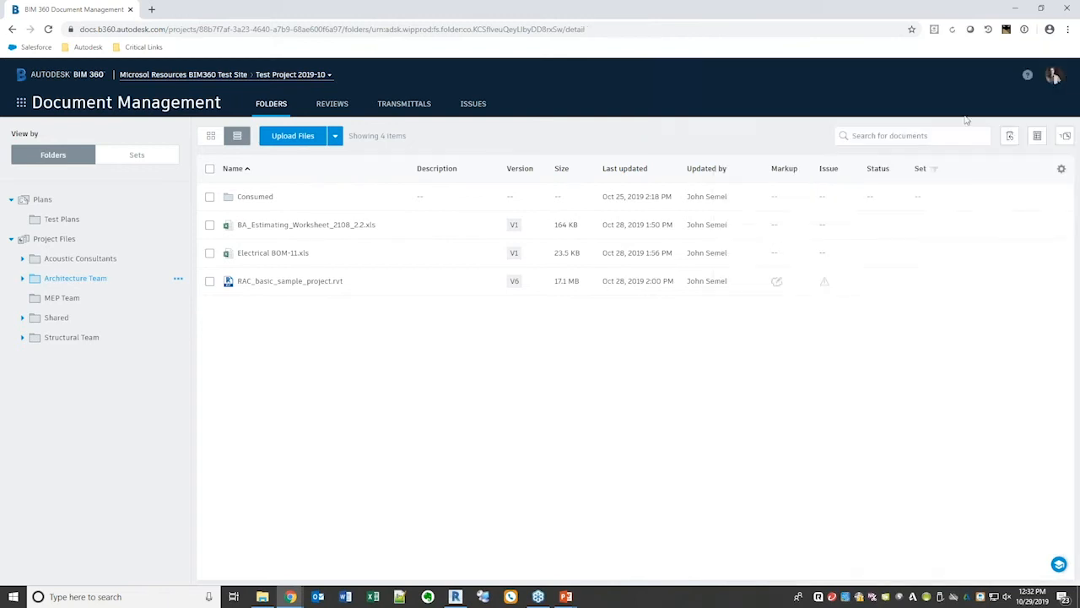
pyautogui.click(88, 338)
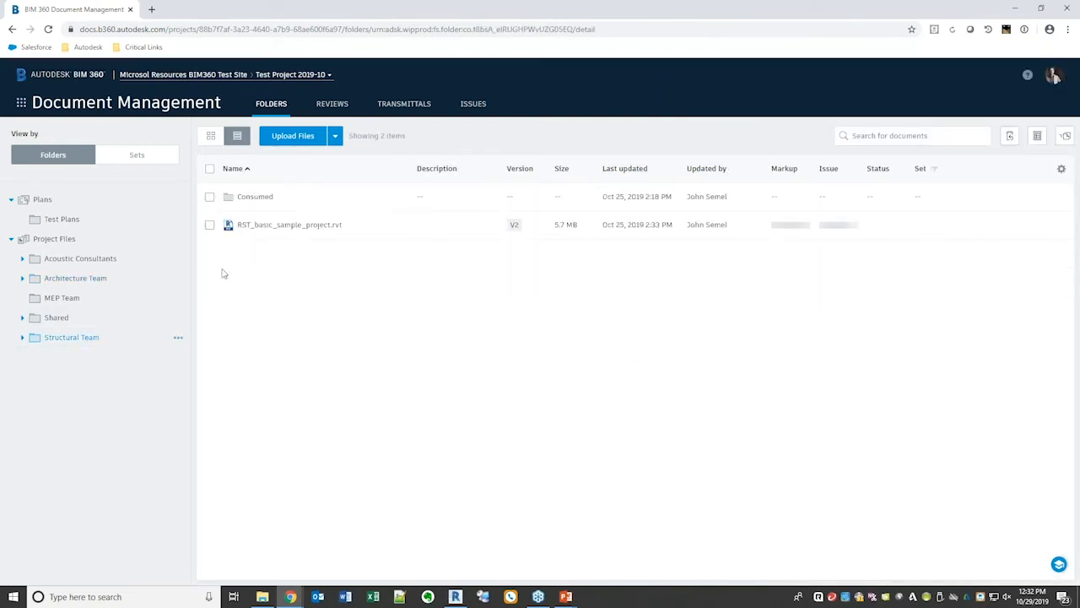
# View the Architecture Team folder, return to Design Collaboration, and open the 10/29/2019 Architecture Team (5) package from the timeline.
pyautogui.click(73, 278)
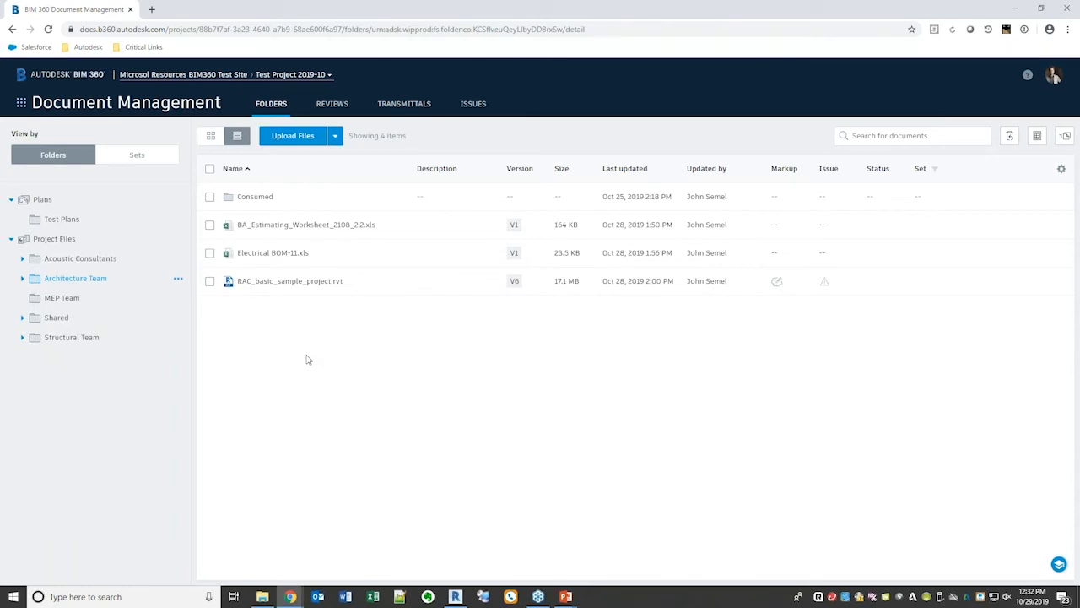
pyautogui.click(21, 103)
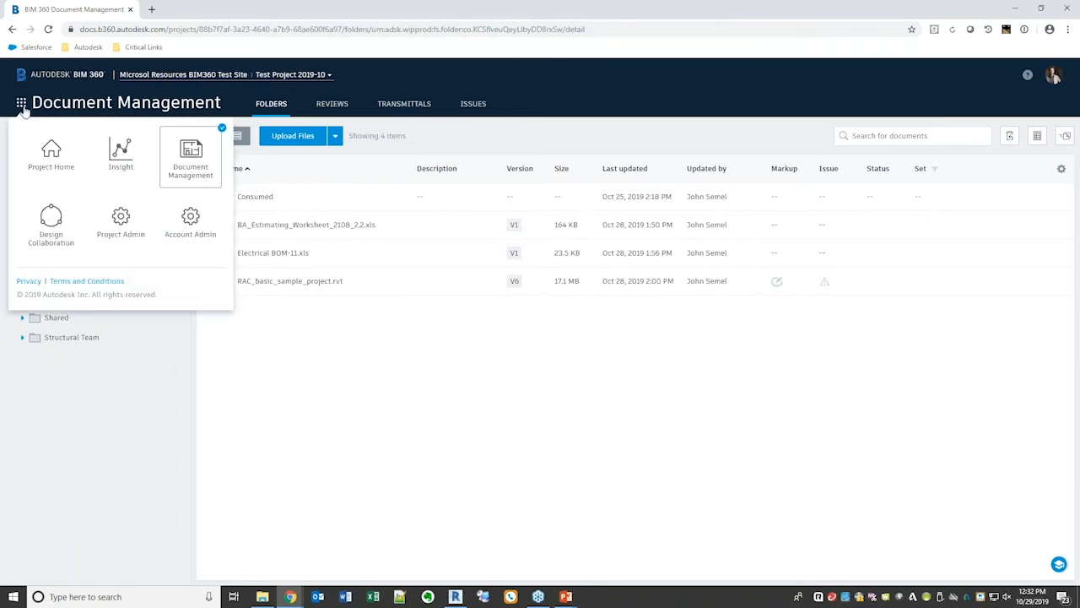
pyautogui.click(52, 218)
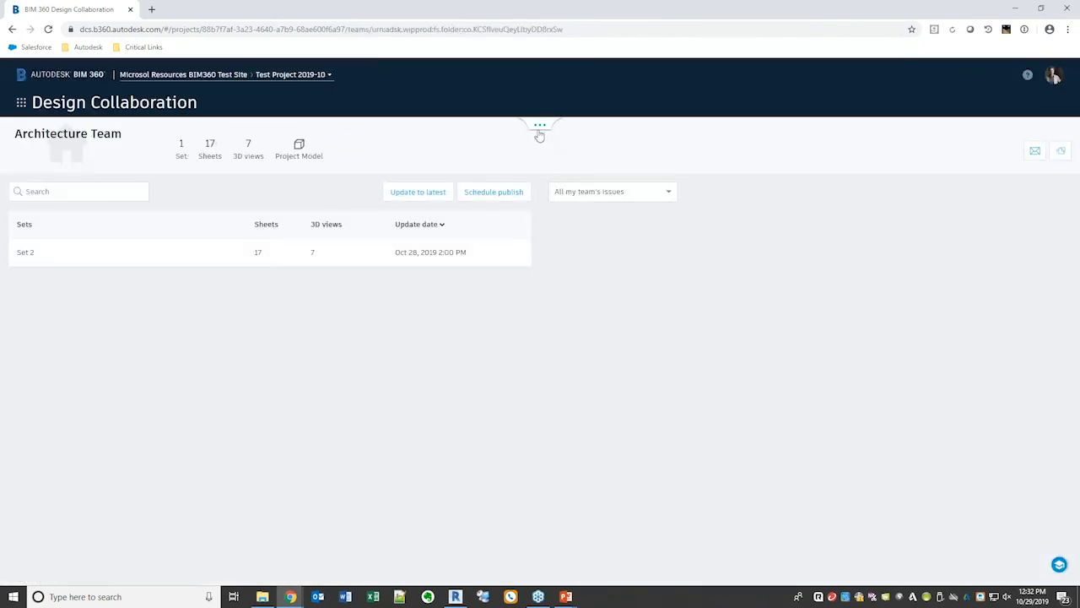
pyautogui.click(540, 128)
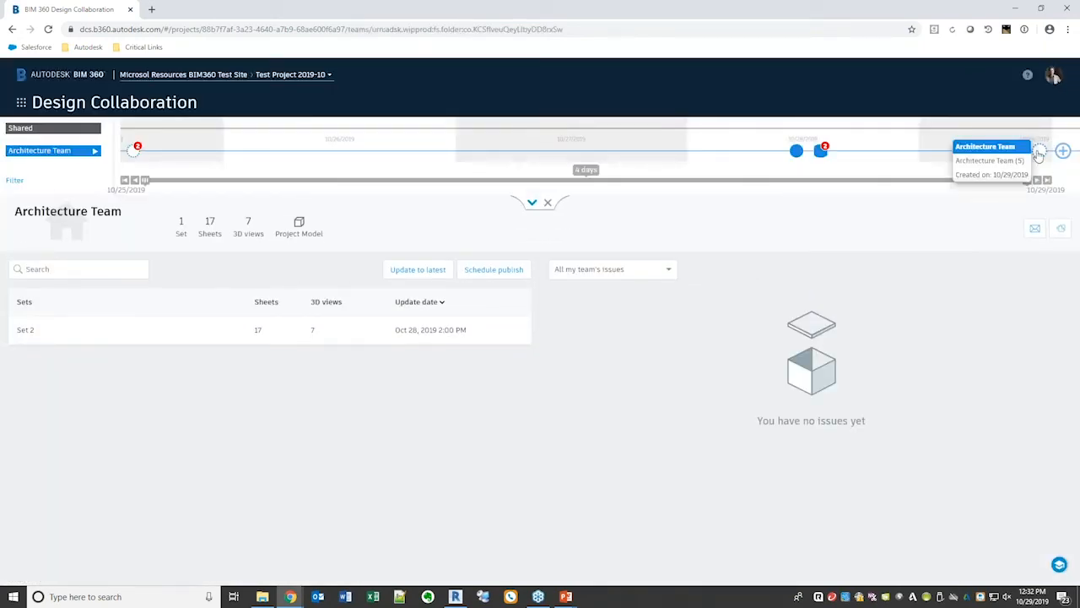
pyautogui.click(1039, 151)
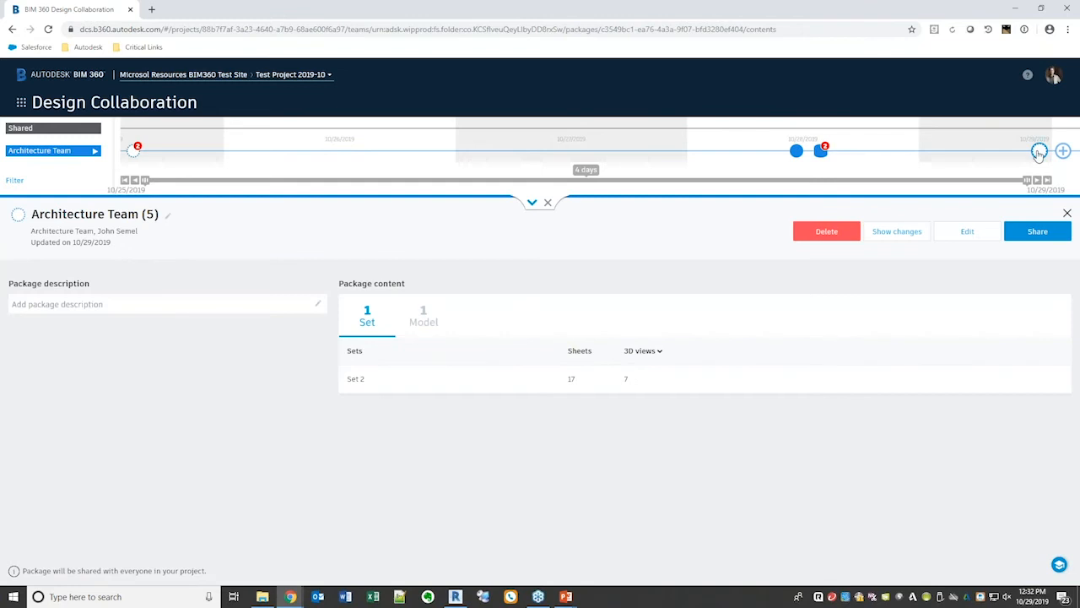
# Share the package as Architecture Team 2019-10-29 with the description "Demo package".
pyautogui.click(1037, 231)
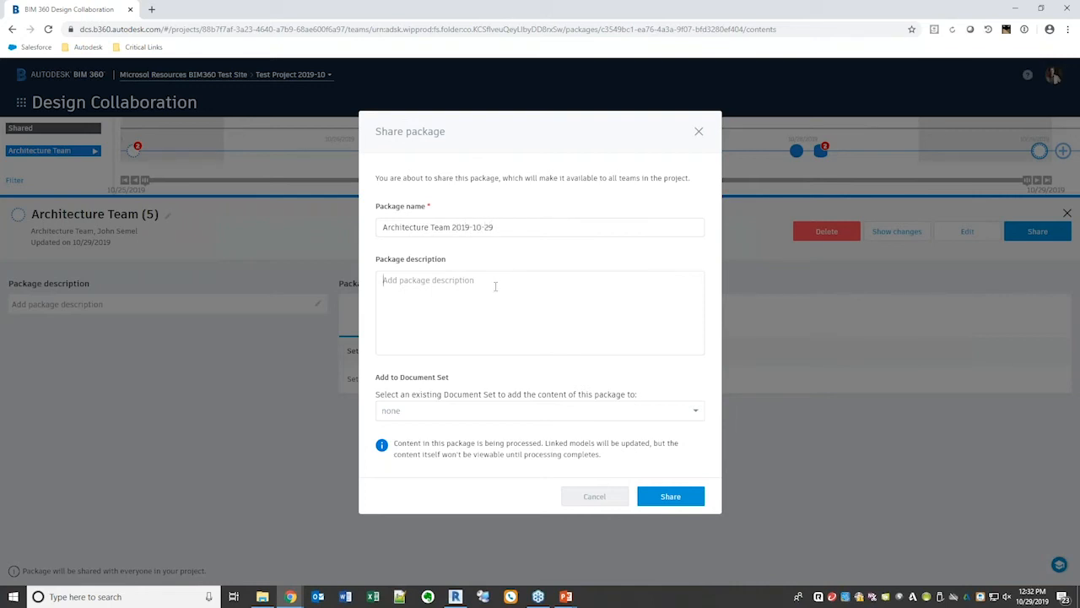
pyautogui.write('Demo package')
pyautogui.click(692, 411)
pyautogui.click(647, 392)
pyautogui.click(680, 498)
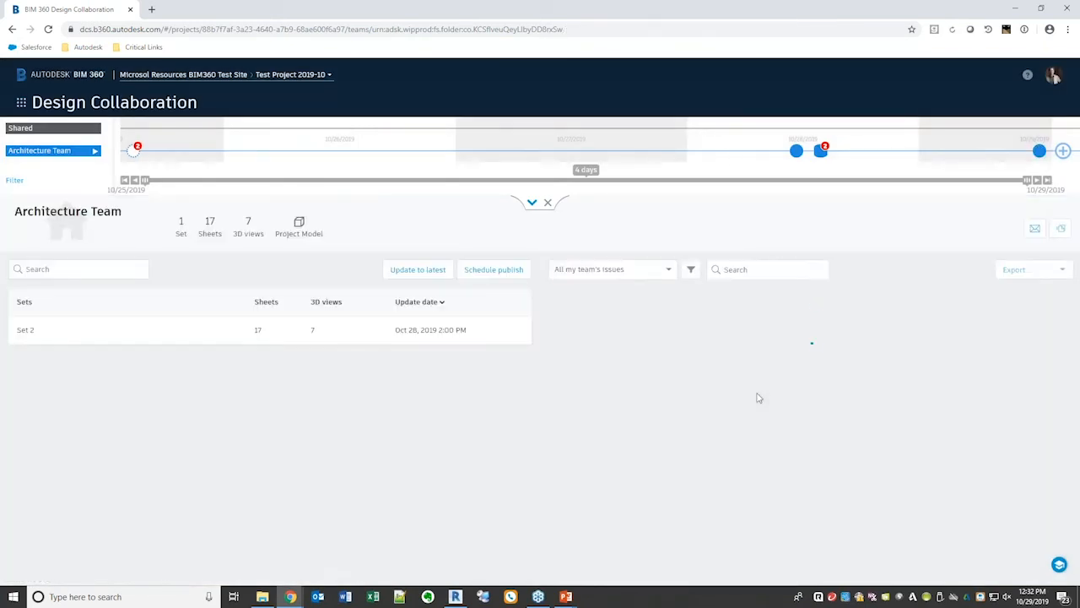
# Expand the shared timelines, switch to the Structural Team's space, and open the shared Architecture Team 2019-10-29 package.
pyautogui.moveTo(1041, 155)
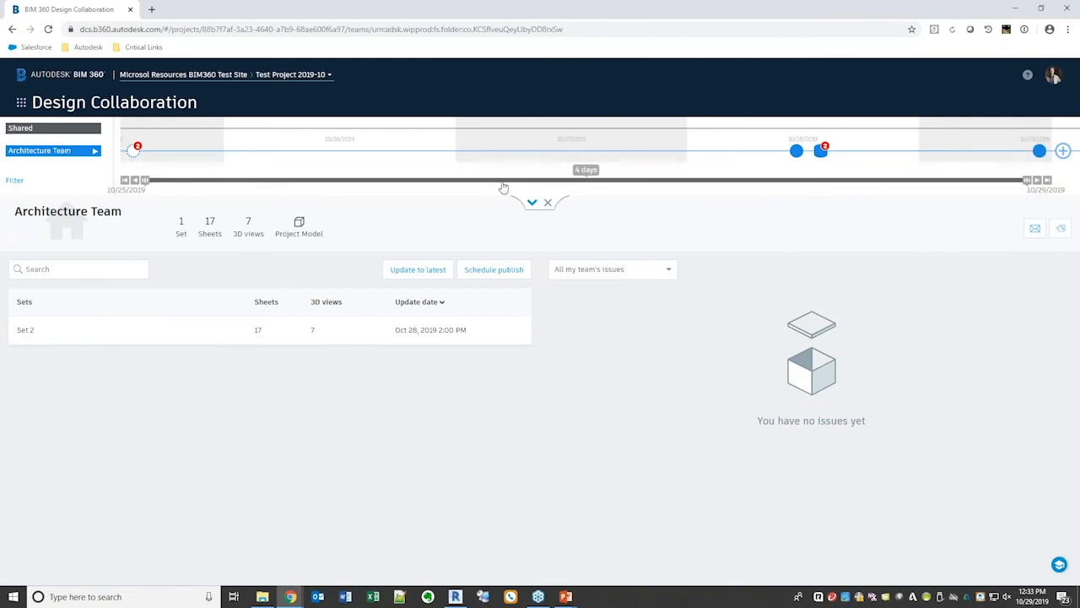
pyautogui.click(534, 203)
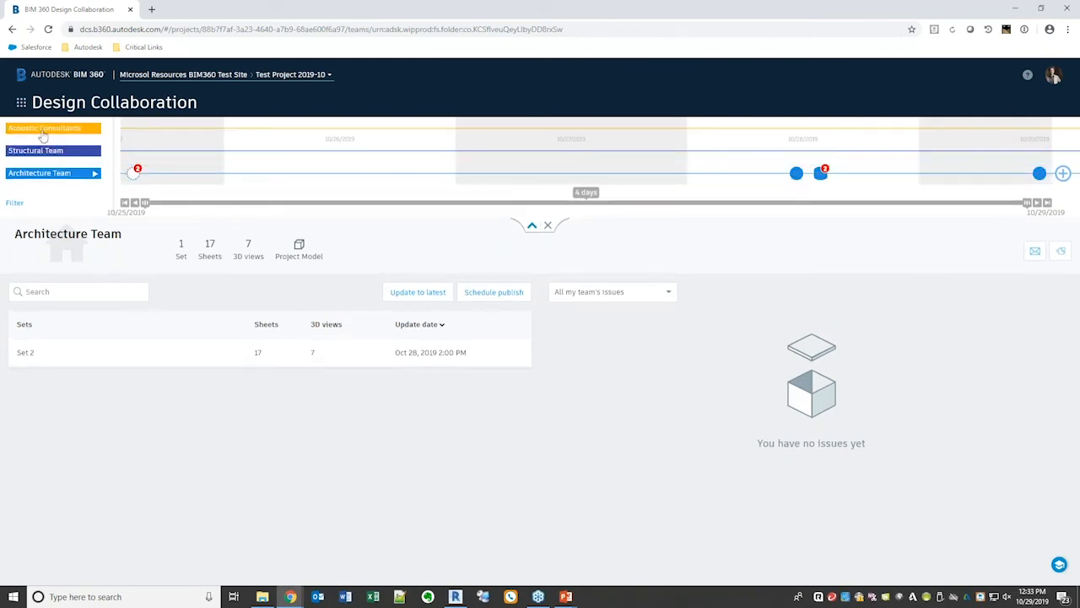
pyautogui.click(41, 152)
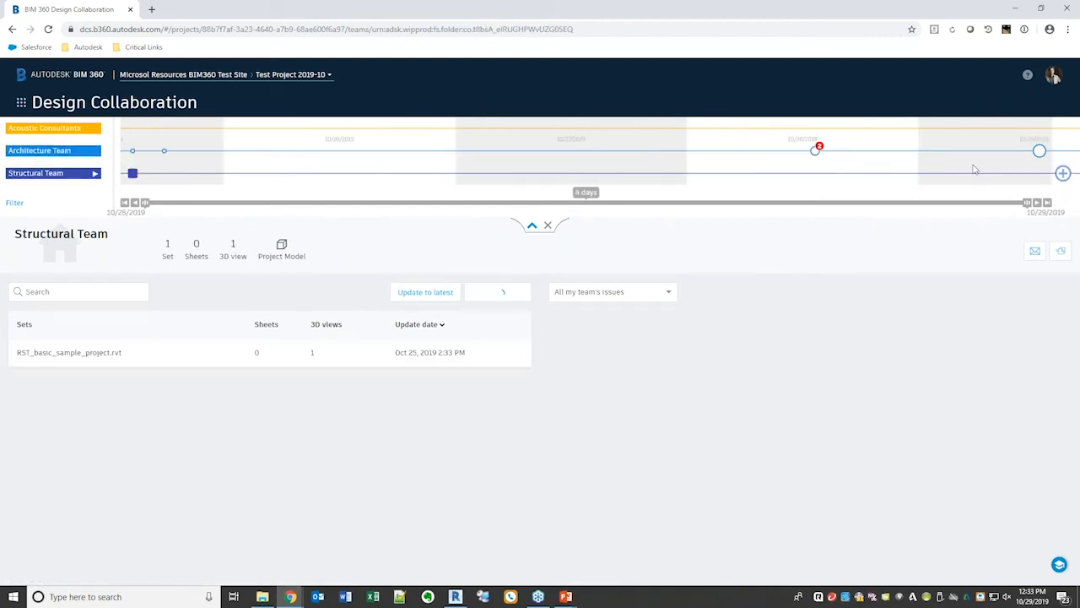
pyautogui.moveTo(1040, 155)
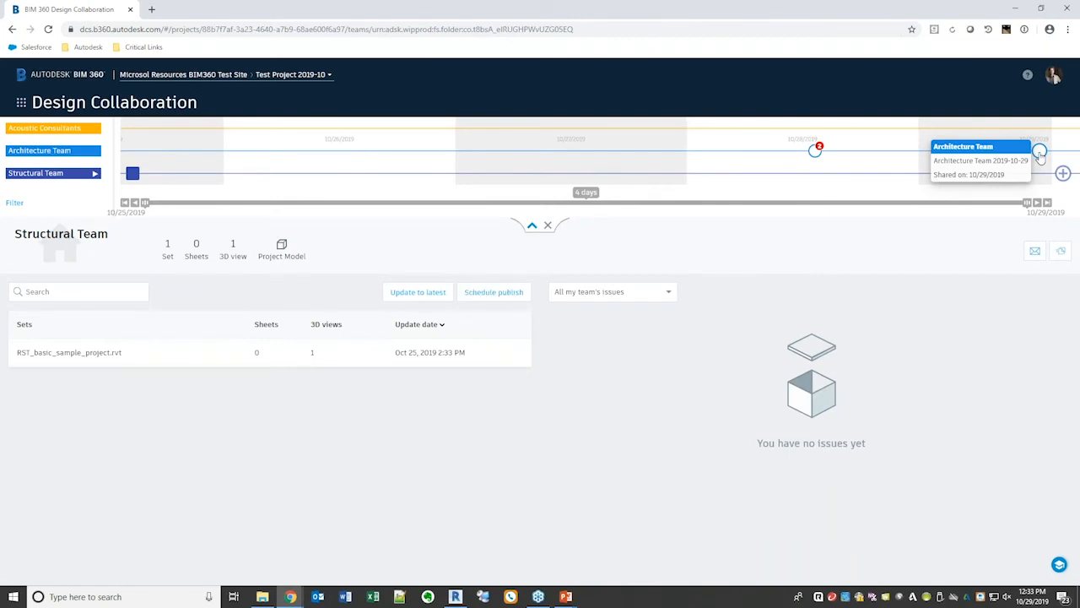
pyautogui.click(1040, 152)
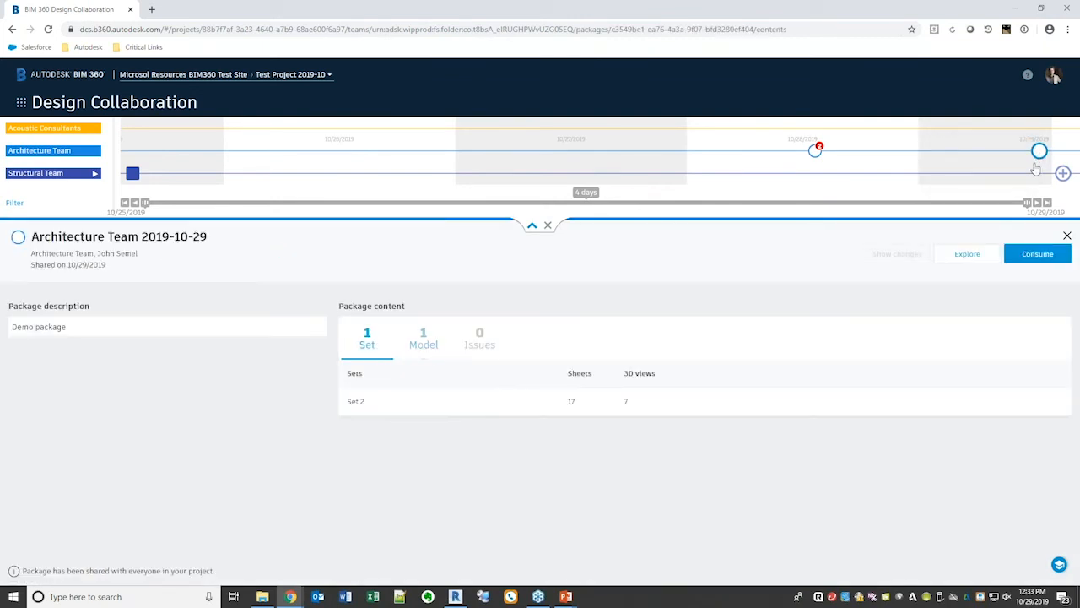
# Consume the Architecture Team 2019-10-29 package into the Structural Team's space.
pyautogui.press('ctrl')
pyautogui.press('ctrl')
pyautogui.press('ctrl')
pyautogui.press('ctrl')
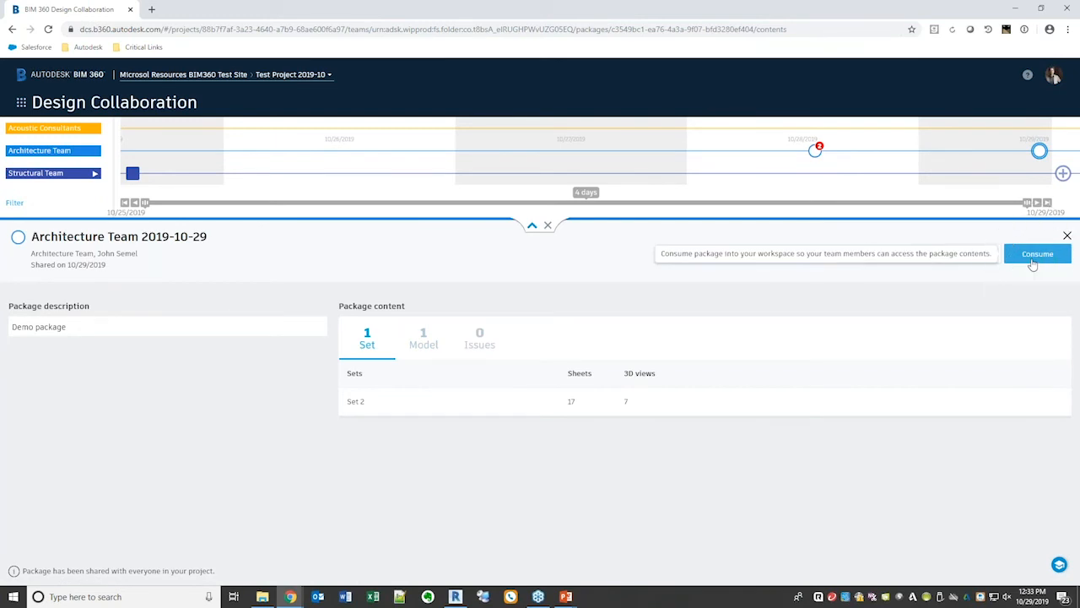
pyautogui.click(1033, 254)
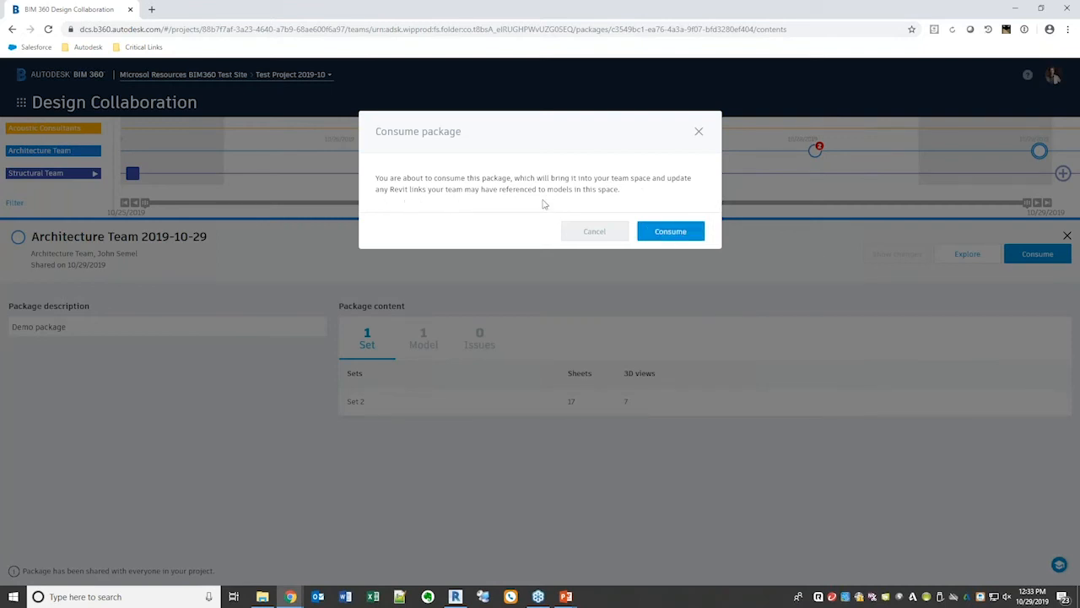
pyautogui.click(672, 234)
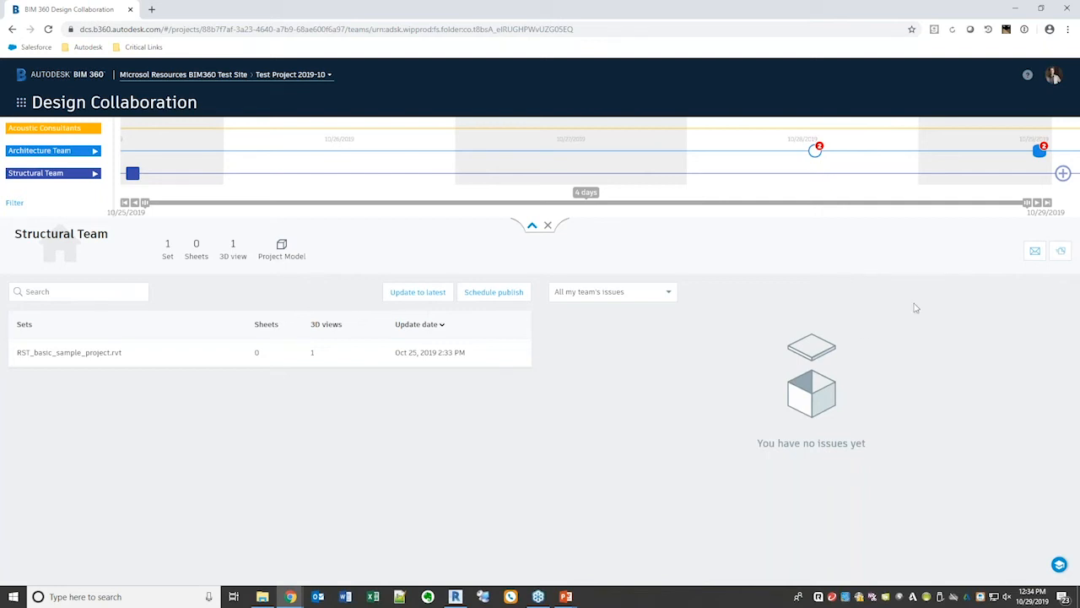
# Expand the 10/28/2019 package cluster, open Architecture Team 2019-10-28 #1, and expand the 10/29/2019 cluster on the Architecture Team timeline.
pyautogui.click(815, 153)
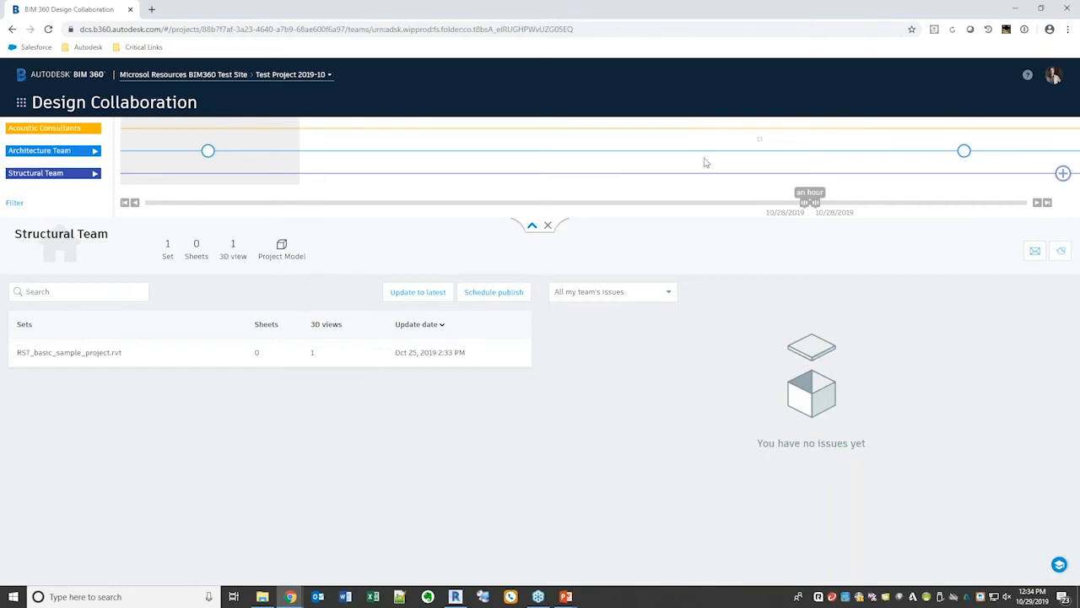
pyautogui.click(207, 151)
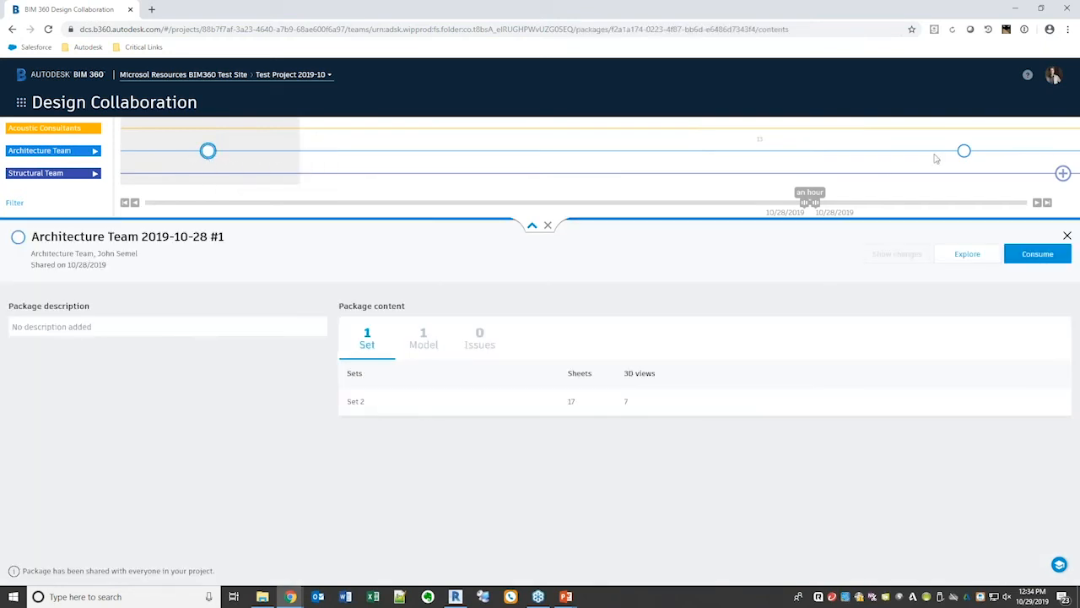
pyautogui.click(1045, 204)
pyautogui.click(1035, 150)
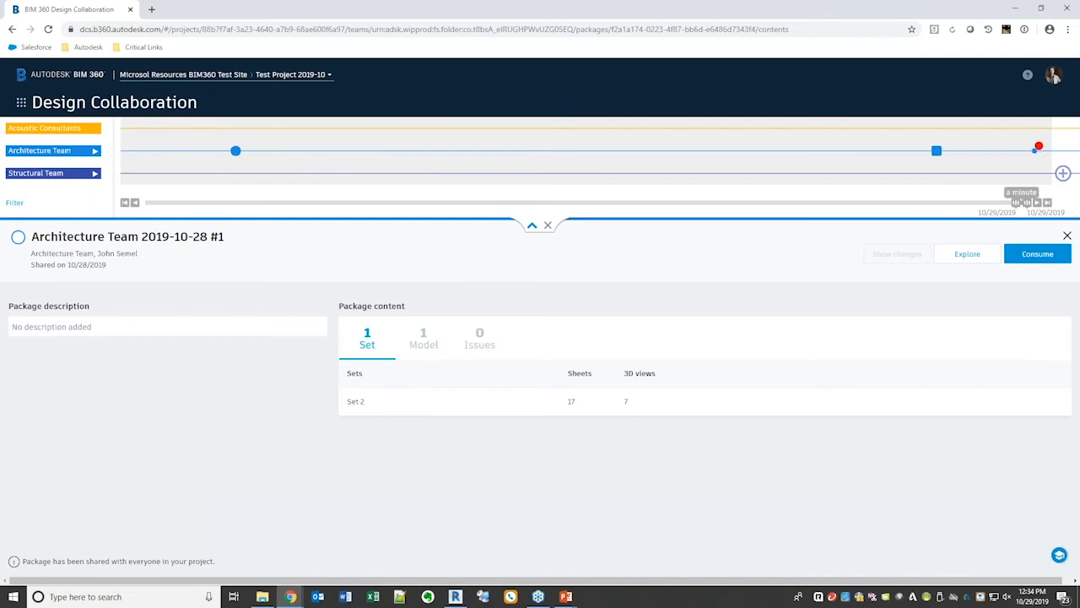
# Explore the Architecture Team 2019-10-28 #1 package's 3D model, and close the package and the timeline.
pyautogui.click(971, 260)
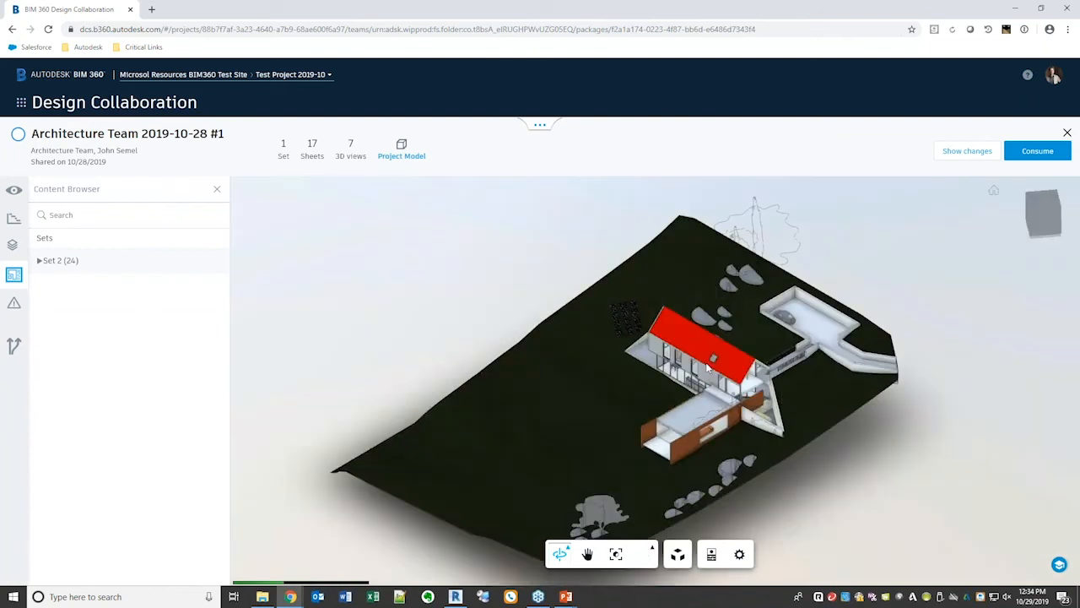
pyautogui.scroll(5, 707, 404)
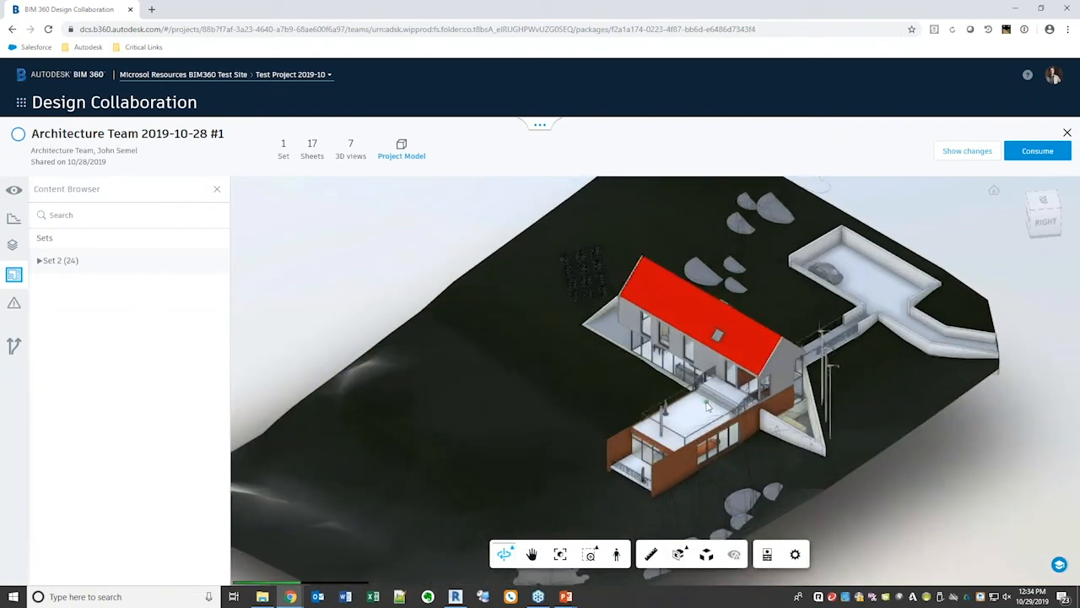
pyautogui.scroll(1, 707, 402)
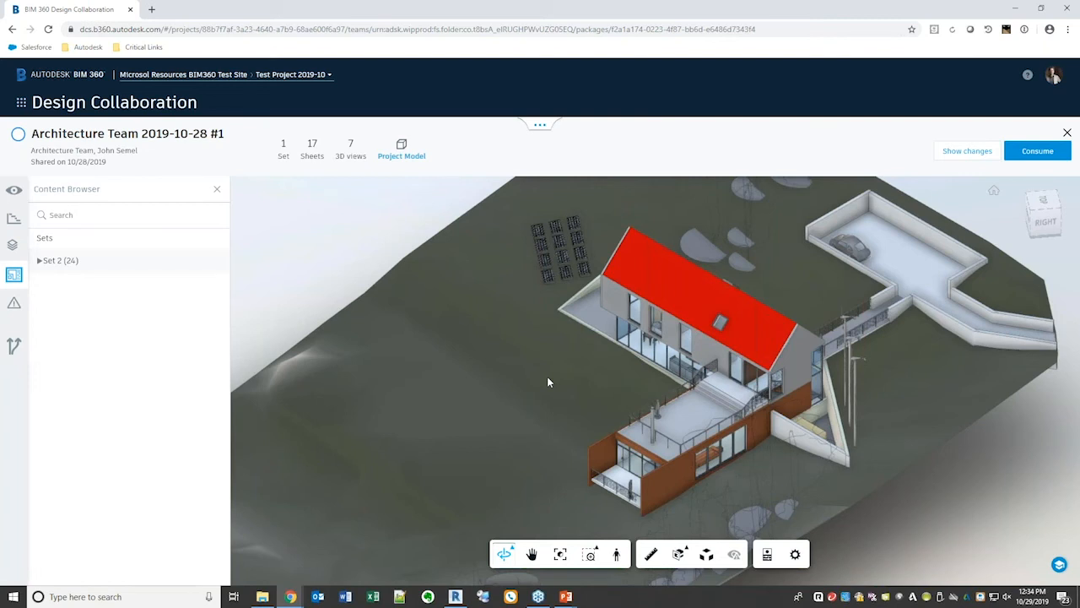
pyautogui.click(1068, 133)
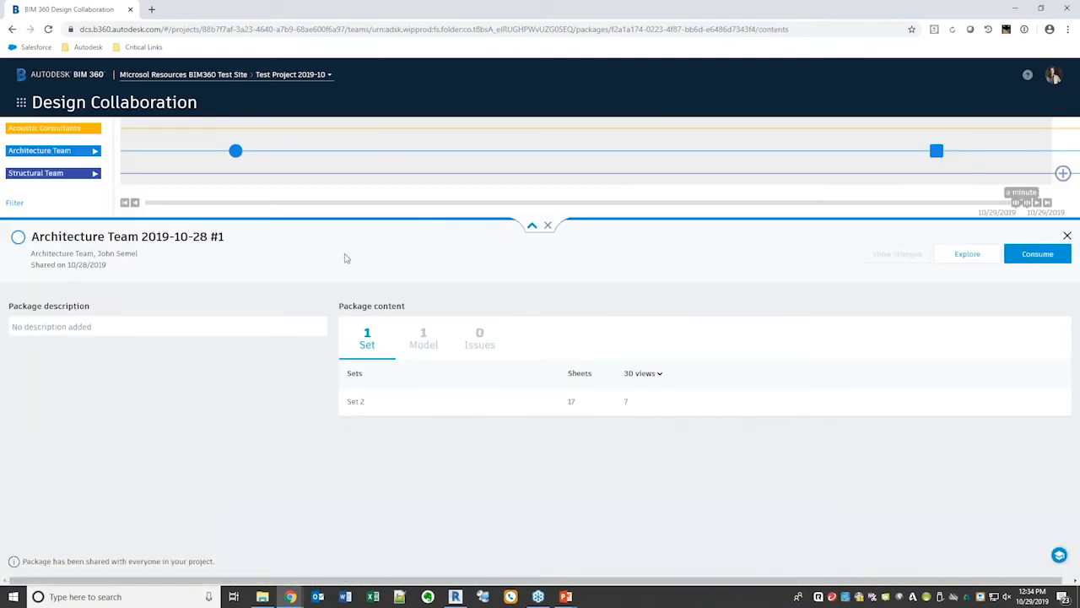
pyautogui.click(548, 227)
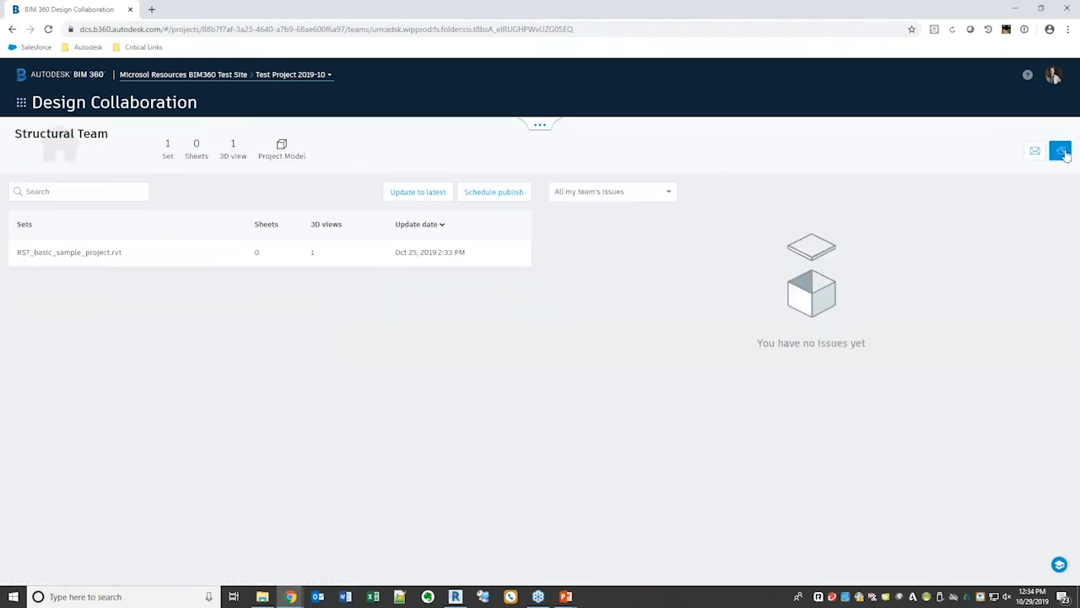
# Examine the project status report for the Structural Team and the publishing details of RST_basic_sample_project.rvt.
pyautogui.click(1060, 150)
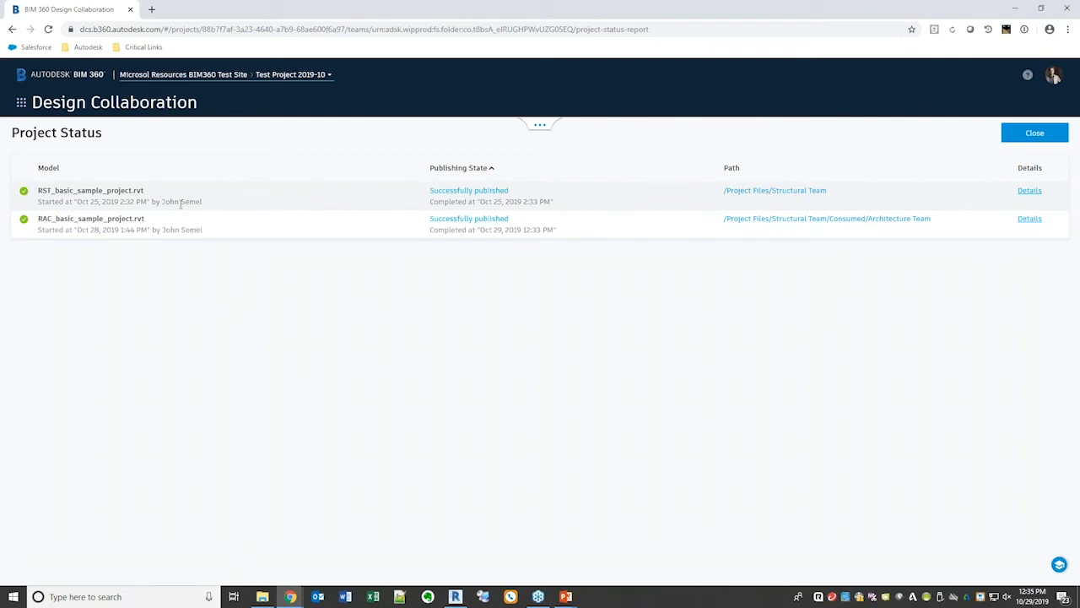
pyautogui.moveTo(162, 201); pyautogui.dragTo(201, 203)
pyautogui.click(451, 202)
pyautogui.click(1030, 190)
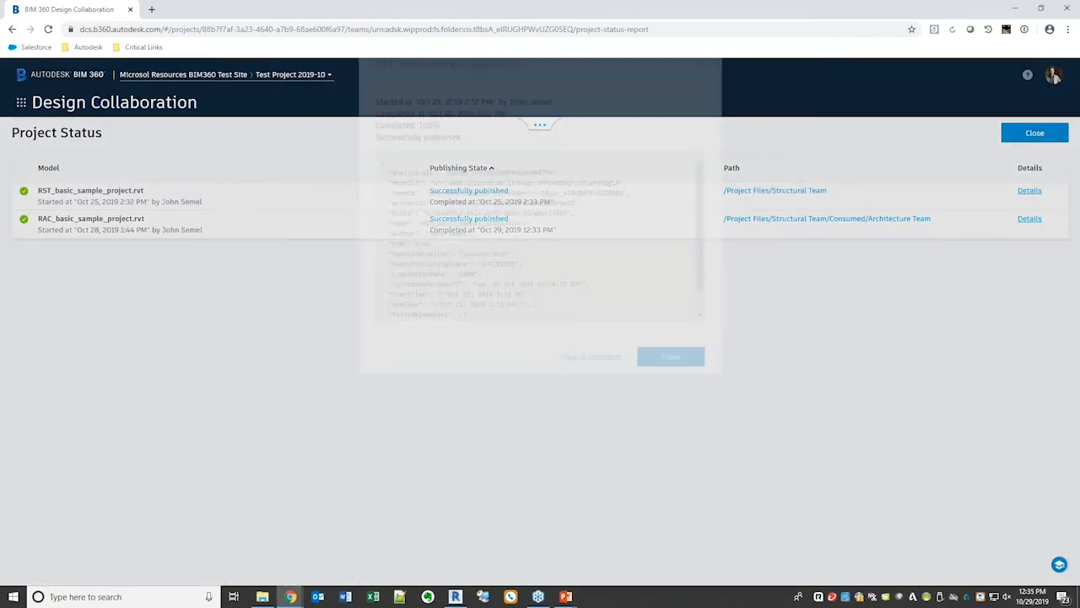
pyautogui.scroll(-2, 636, 262)
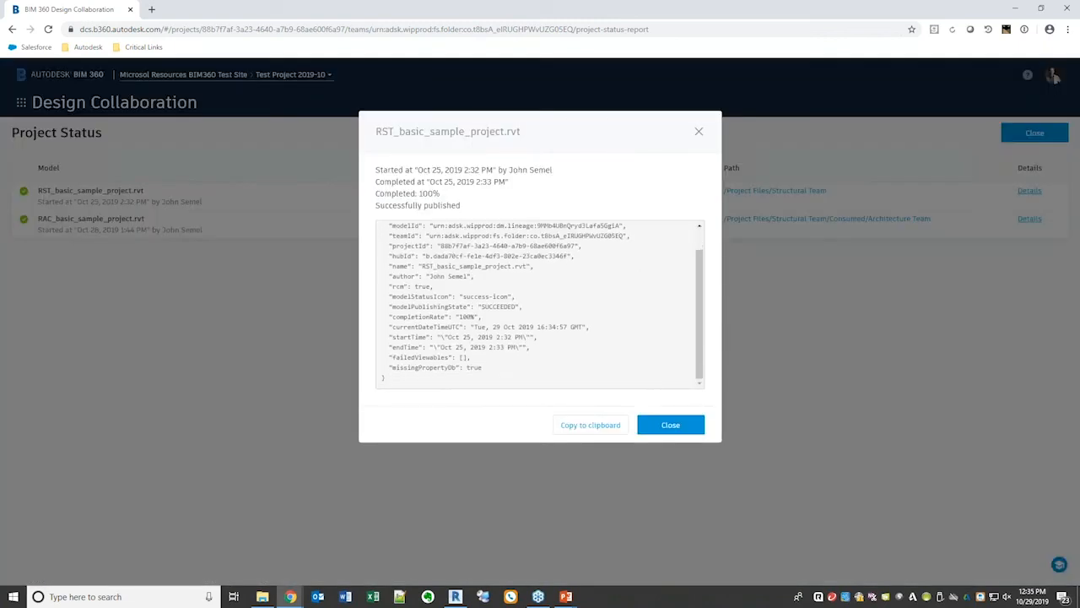
pyautogui.scroll(2, 540, 304)
pyautogui.scroll(-2, 540, 304)
pyautogui.click(700, 133)
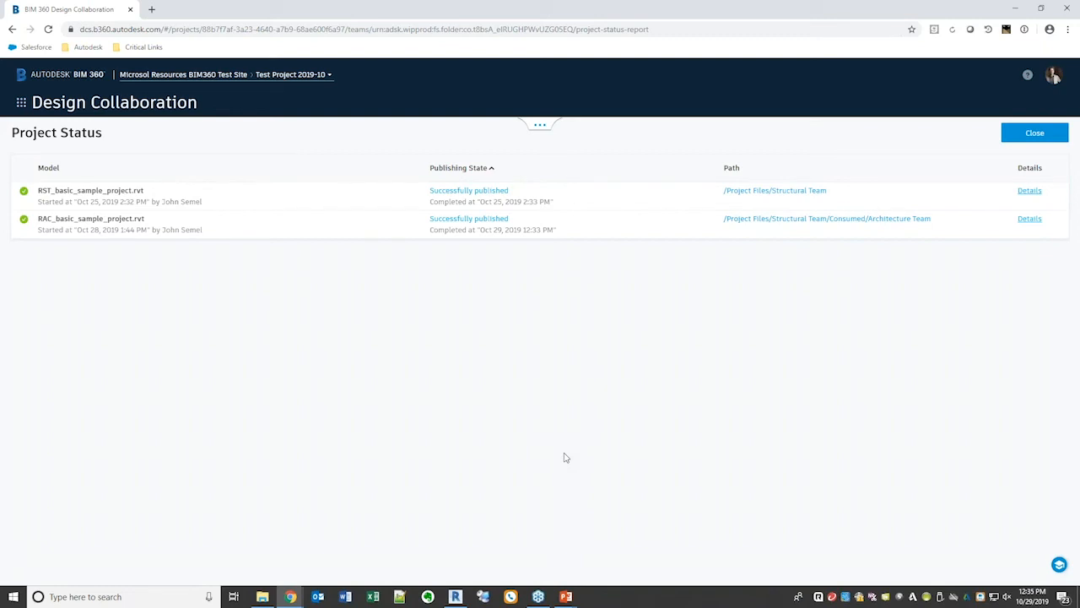
# Close the project status report and show the individual teams' timelines in the Structural Team's space.
pyautogui.click(1055, 136)
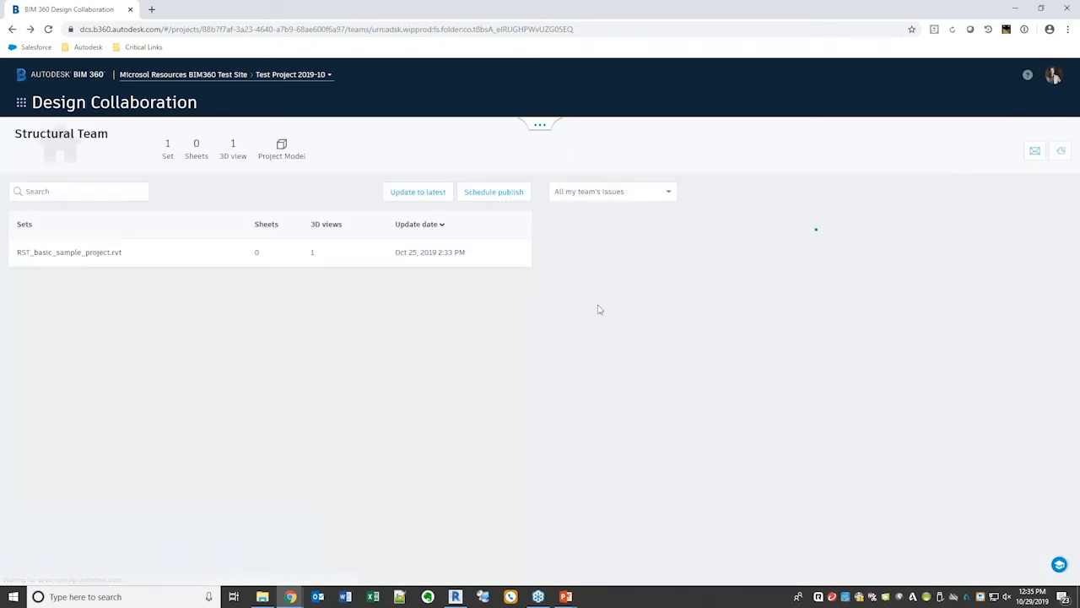
pyautogui.click(539, 131)
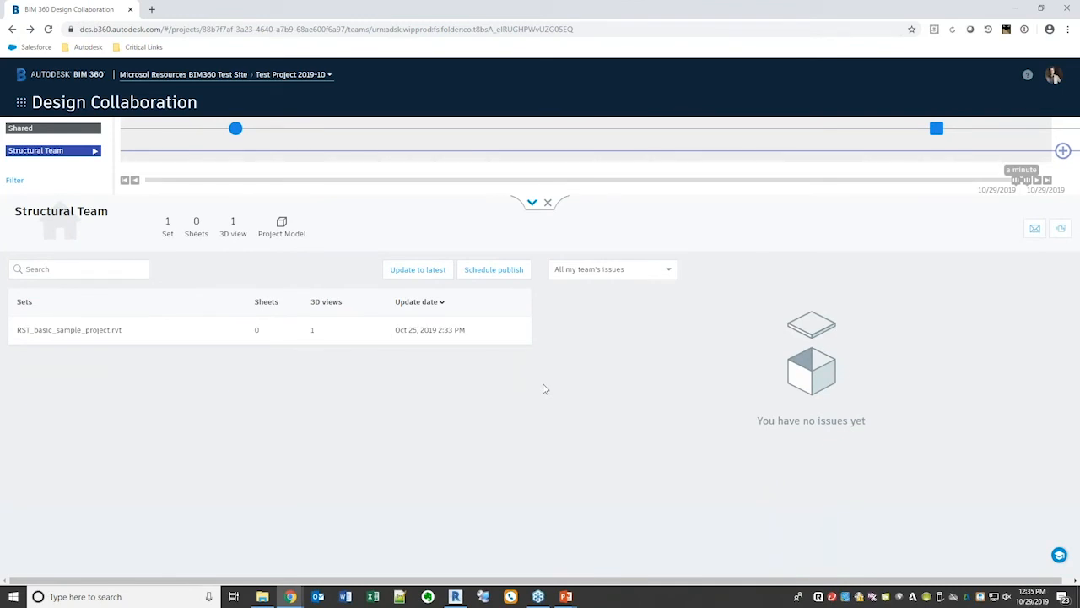
pyautogui.click(532, 203)
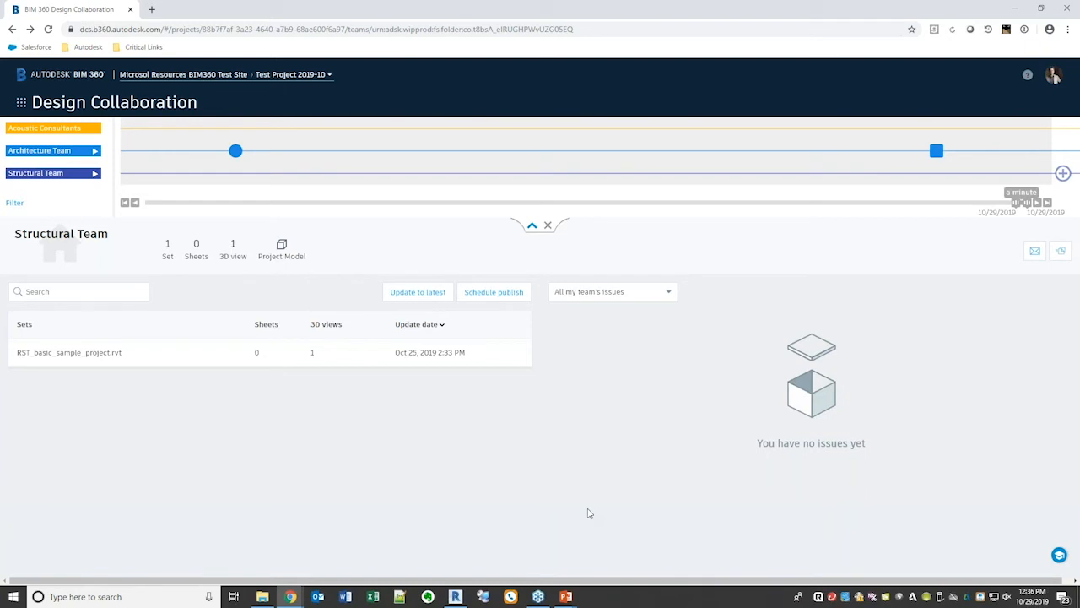
# Switch to Revit and open the Project Files folder of Test Project 2019-10 from the Microsol Resources BIM 360 account.
pyautogui.click(456, 597)
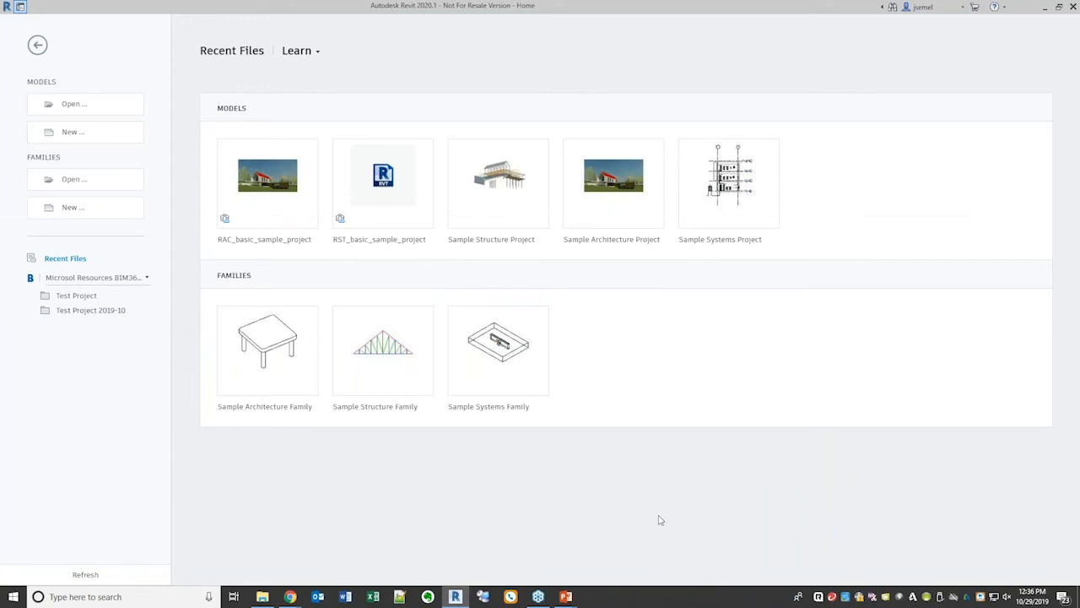
pyautogui.click(90, 312)
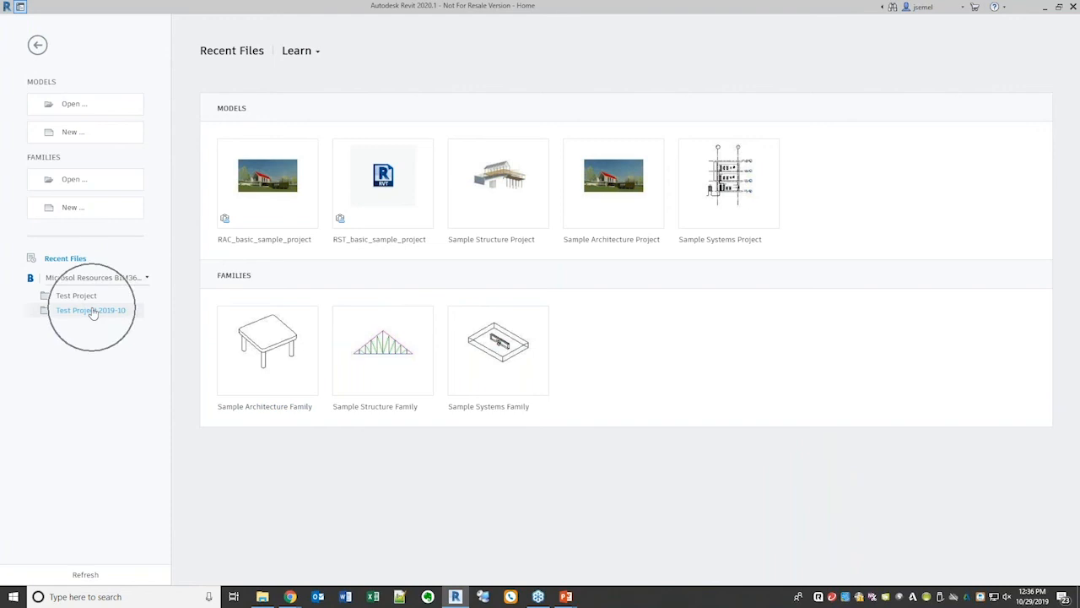
pyautogui.click(146, 284)
pyautogui.click(139, 324)
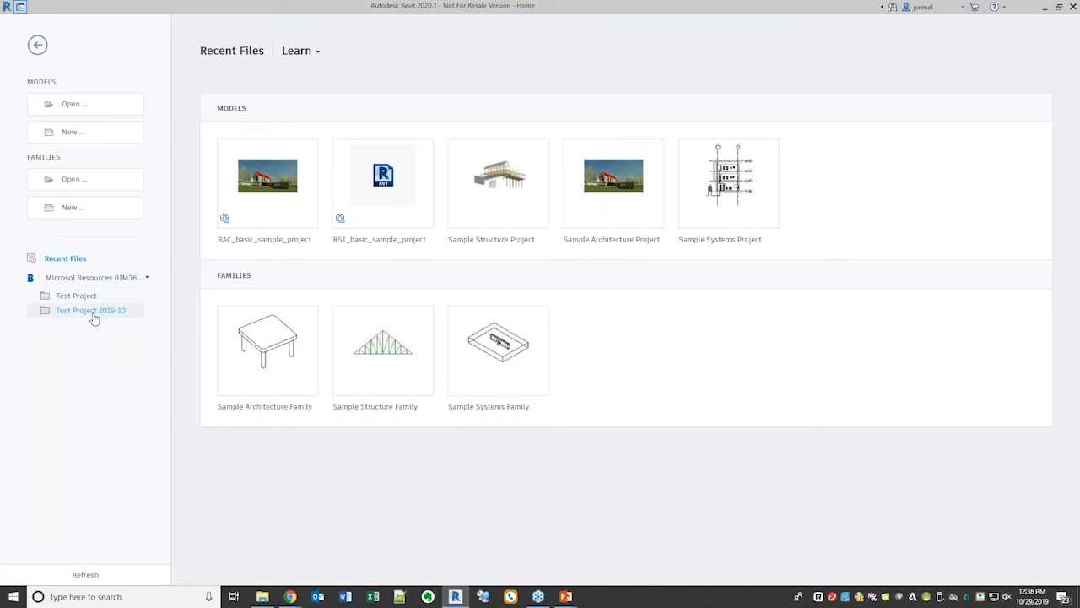
pyautogui.click(93, 310)
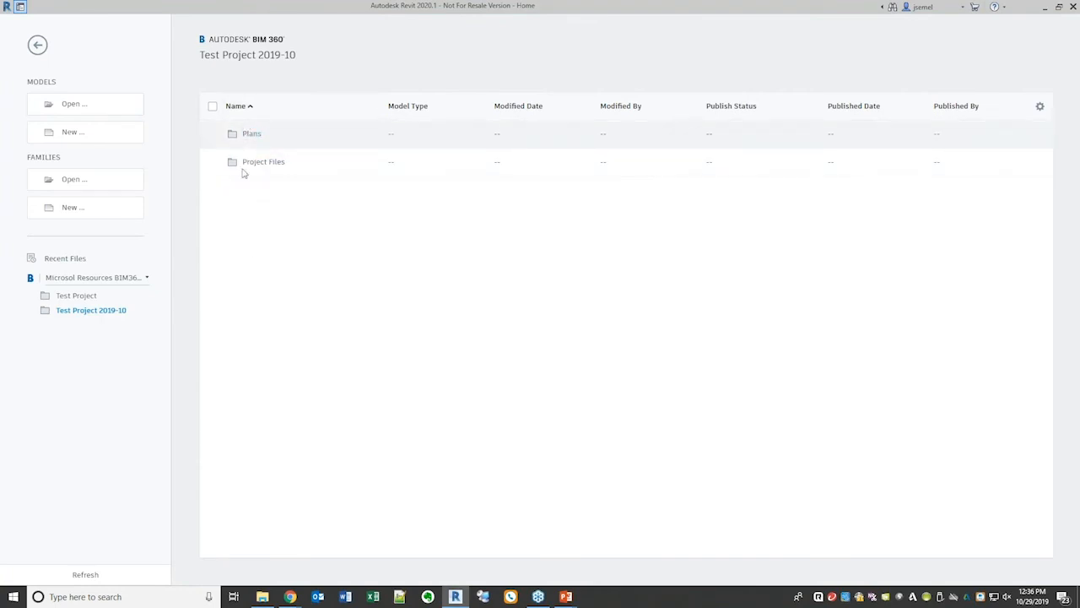
pyautogui.doubleClick(257, 165)
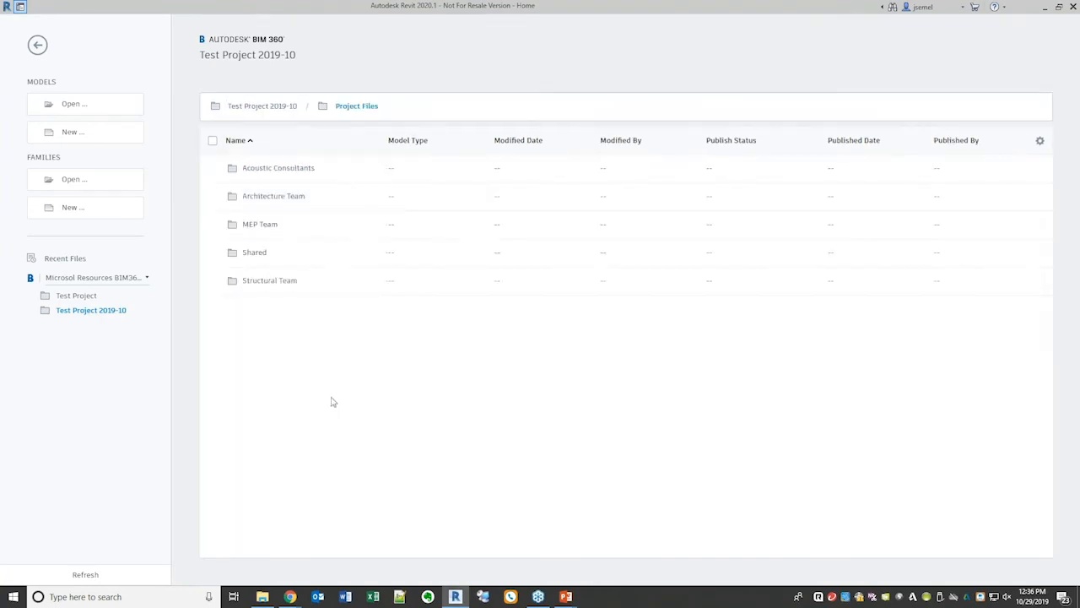
# Switch to BIM 360 in Chrome and open Document Management to examine the folders of Test Project 2019-10.
pyautogui.moveTo(291, 598)
pyautogui.click(249, 557)
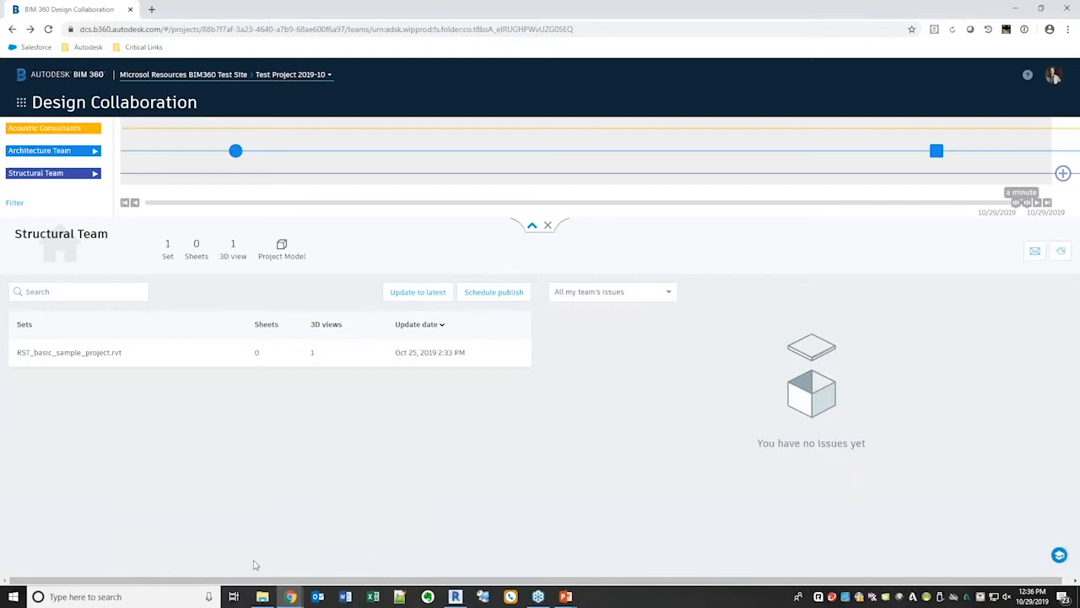
pyautogui.click(22, 102)
pyautogui.click(189, 154)
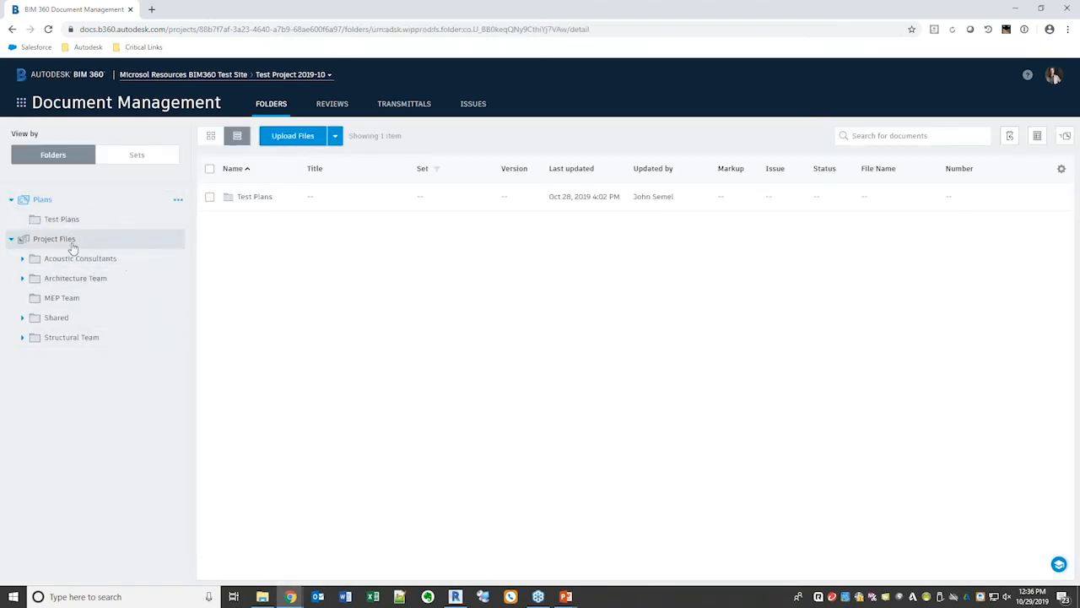
# Switch to Revit, examine the Architecture Team and Structural Team subfolders inside Shared, and return to Project Files.
pyautogui.click(455, 596)
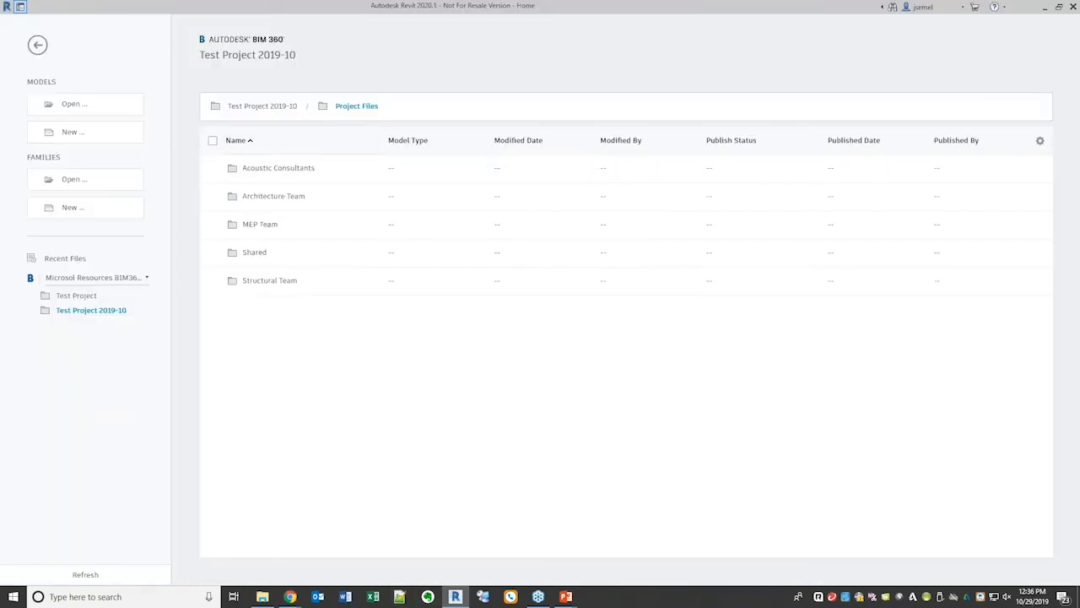
pyautogui.click(293, 197)
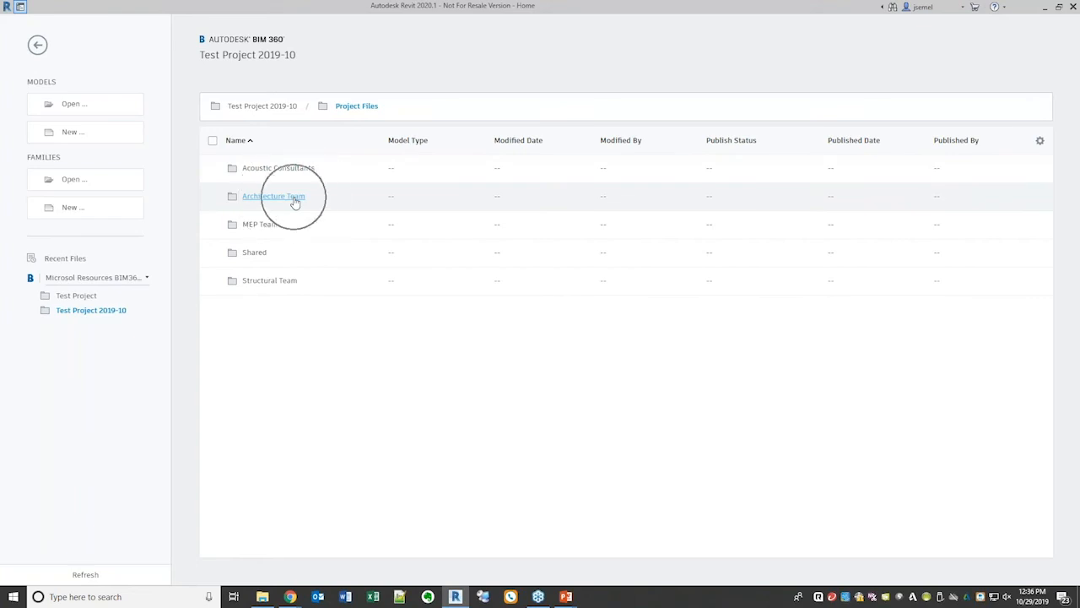
pyautogui.click(264, 257)
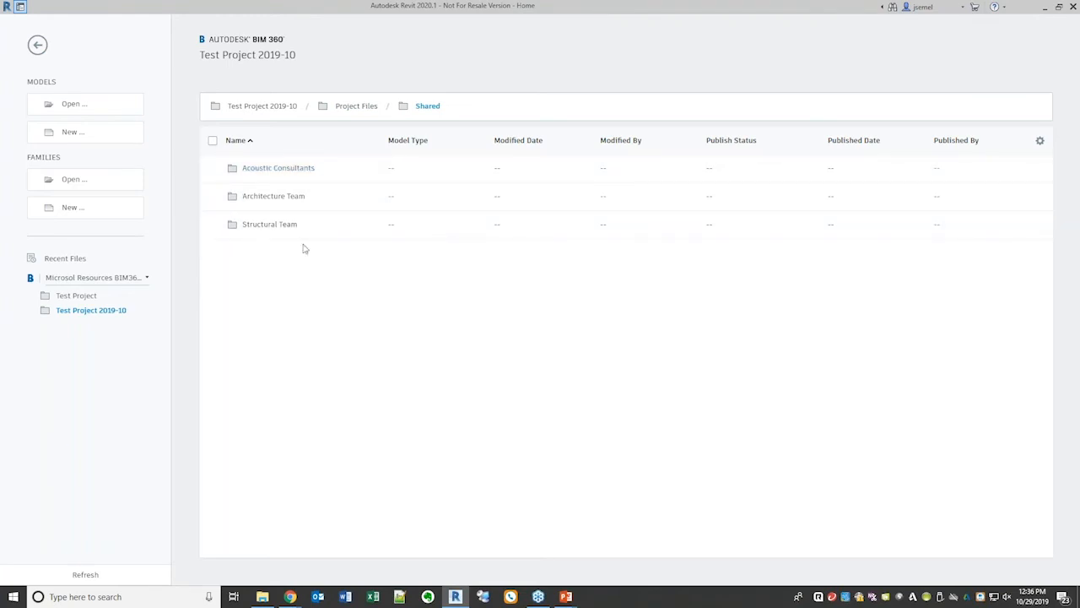
pyautogui.click(289, 199)
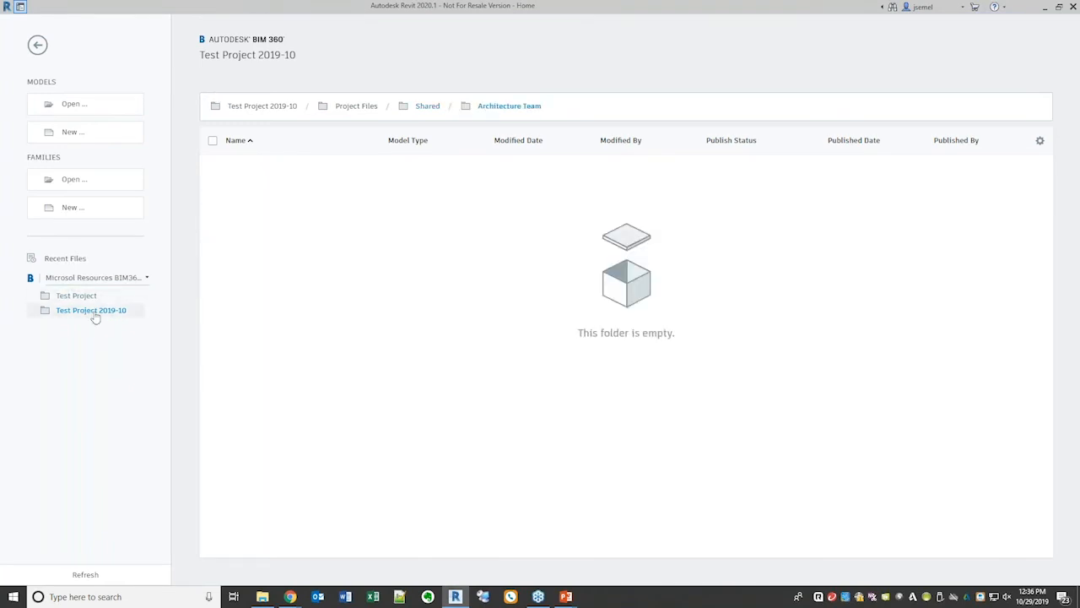
pyautogui.click(428, 109)
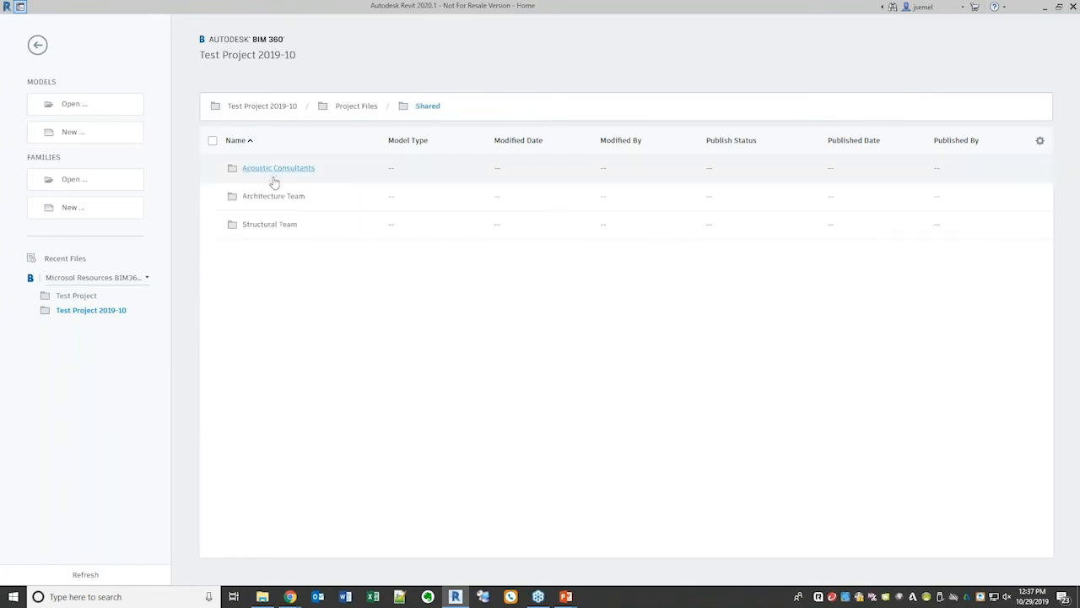
pyautogui.click(269, 224)
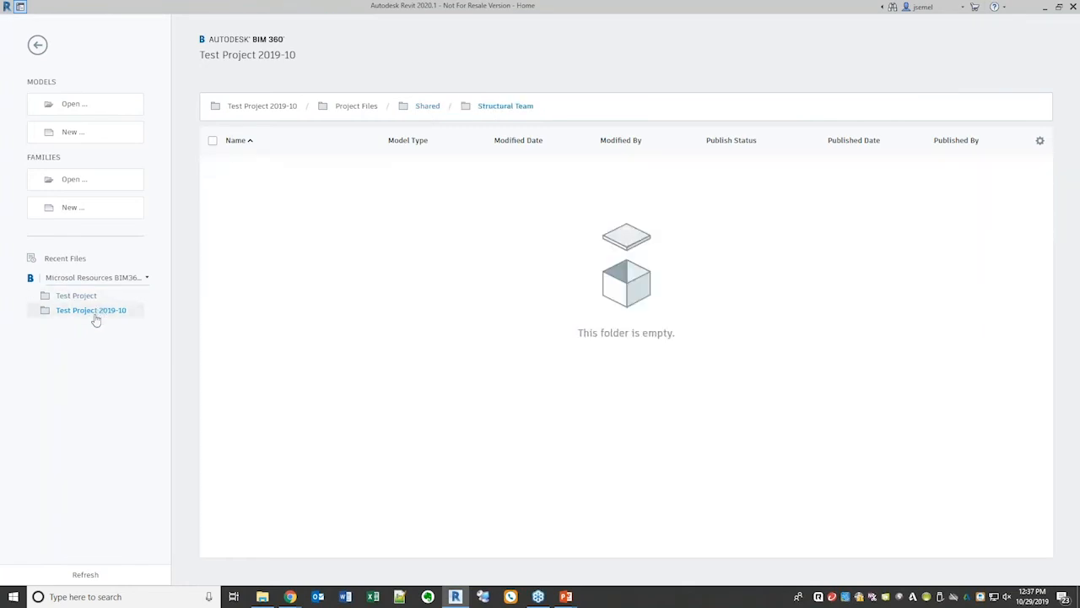
pyautogui.click(415, 109)
pyautogui.click(357, 107)
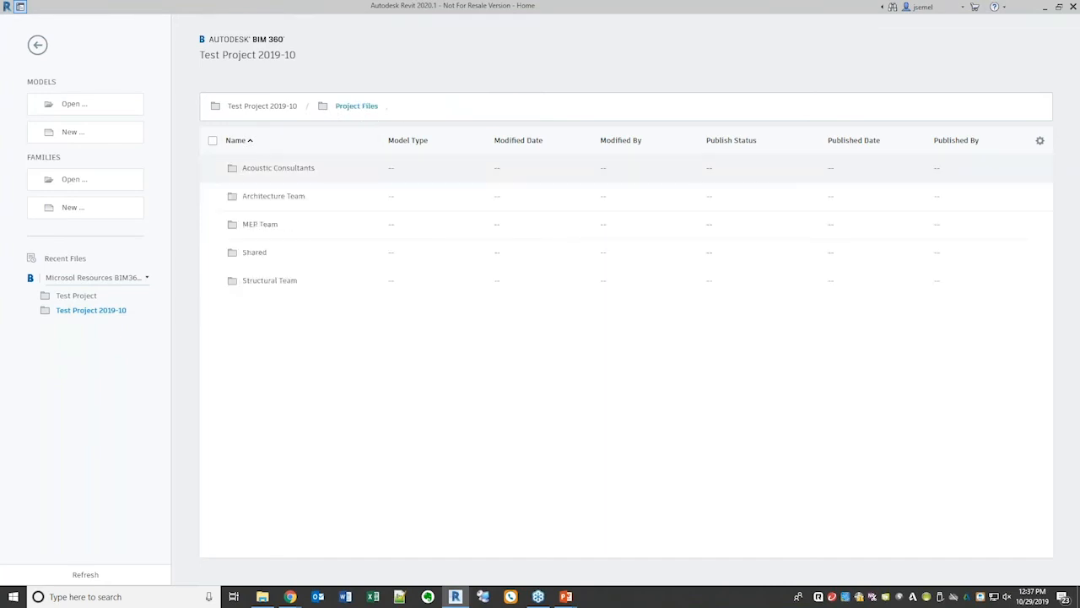
# Examine the Architecture Team folder and the Acoustic Consultants' consumed Architecture Team folder, and return to Project Files.
pyautogui.click(271, 197)
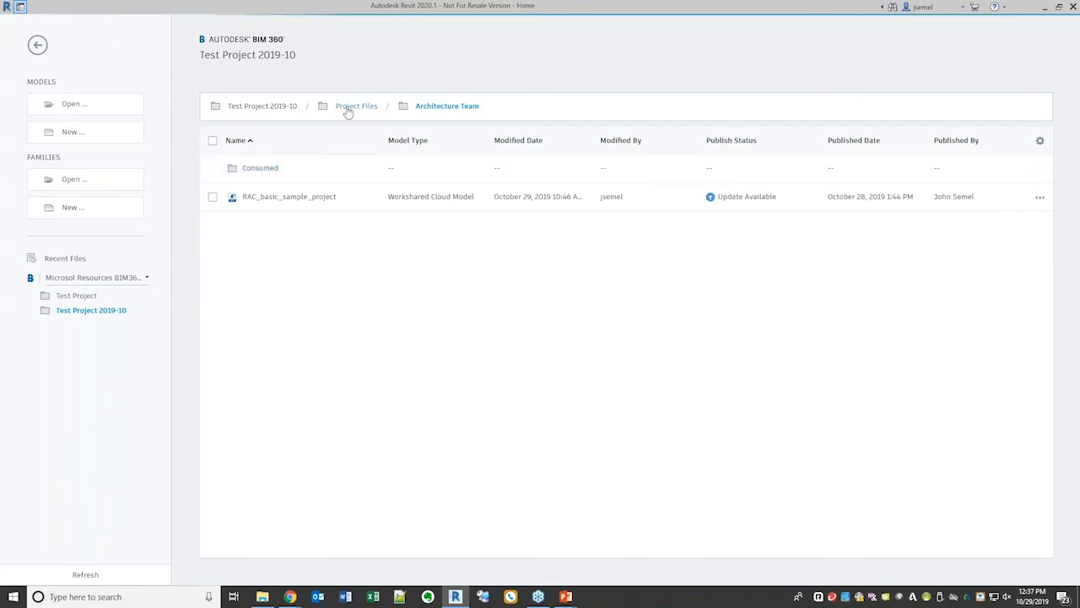
pyautogui.click(354, 106)
pyautogui.click(290, 168)
pyautogui.click(263, 169)
pyautogui.click(264, 169)
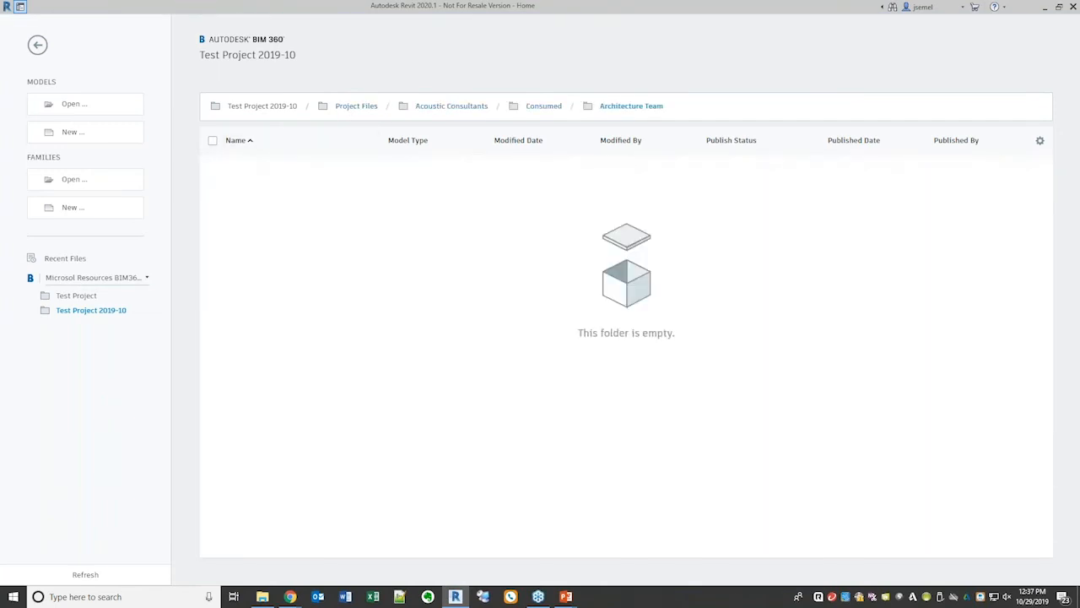
pyautogui.click(435, 107)
pyautogui.click(359, 108)
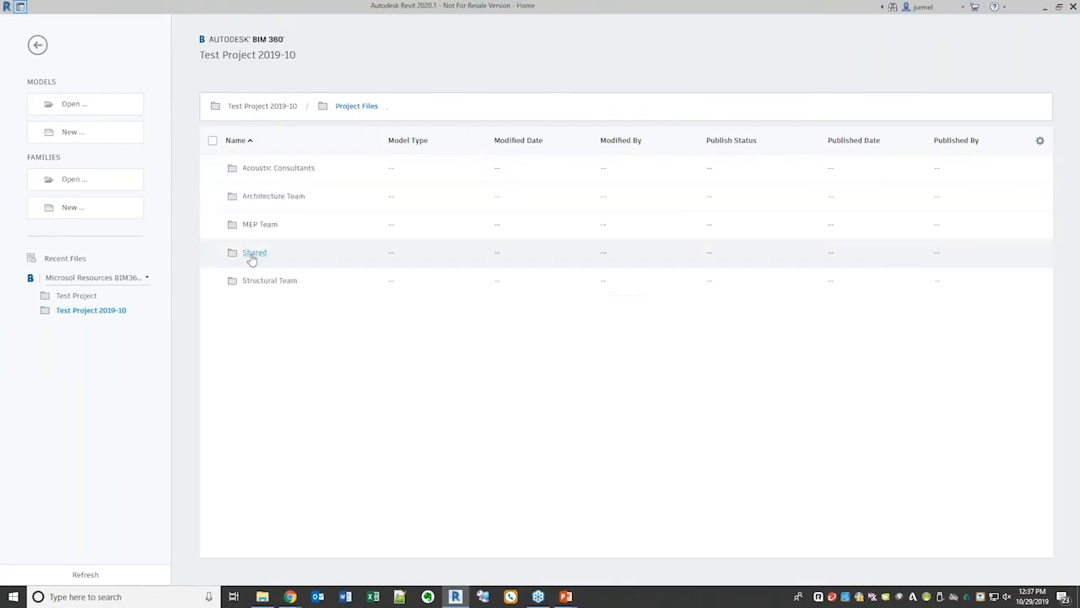
# Examine the Structural Team folder and its consumed Architecture Team subfolder, and return to Project Files.
pyautogui.click(270, 280)
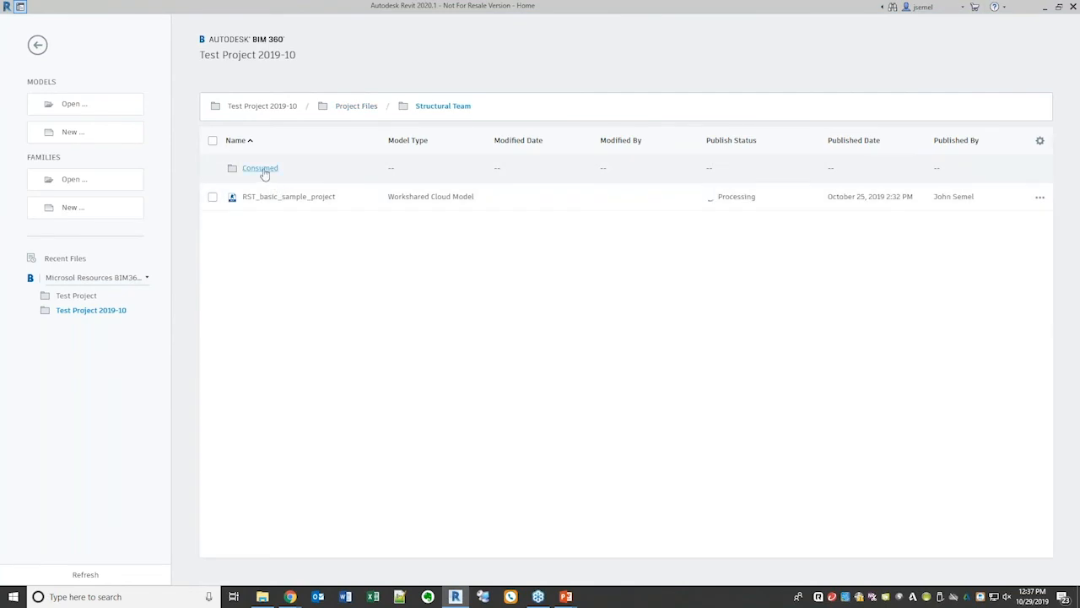
pyautogui.click(262, 168)
pyautogui.doubleClick(264, 172)
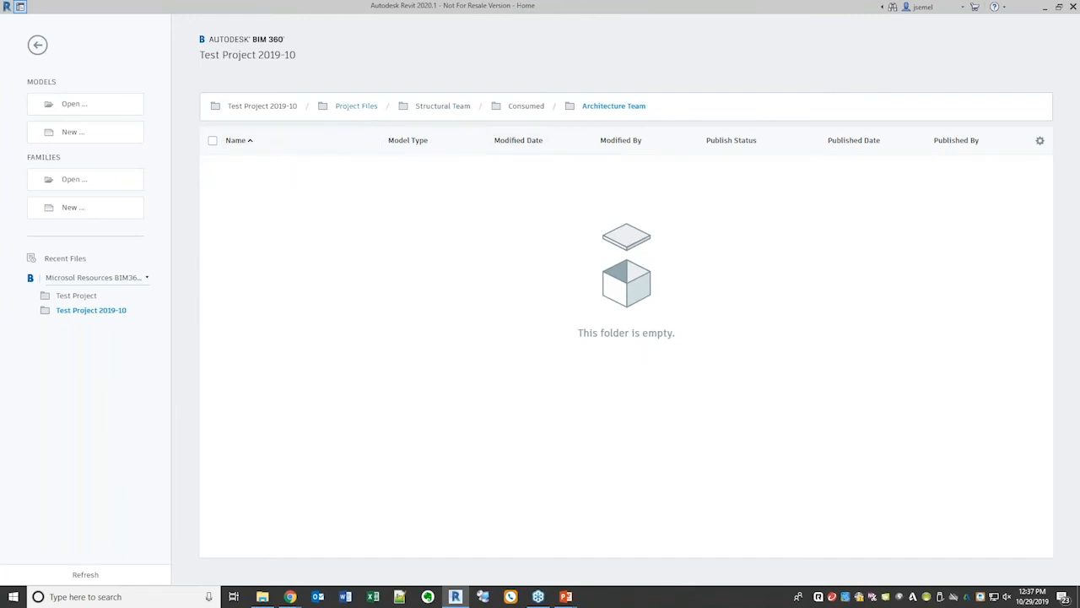
pyautogui.click(354, 108)
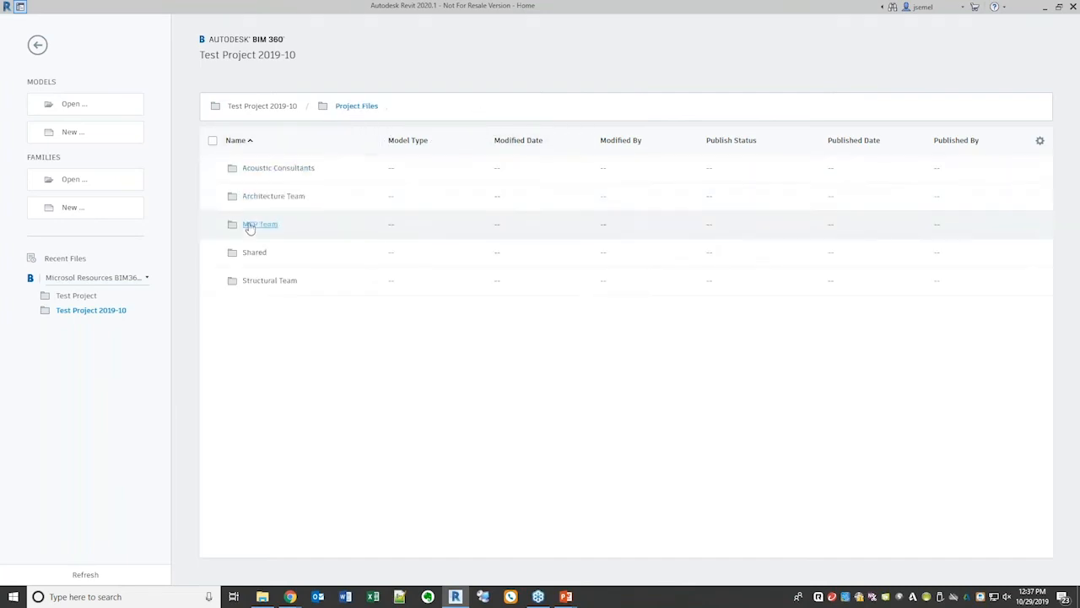
# Open the RAC_basic_sample_project cloud model from the Architecture Team folder and show its Level 1 floor plan.
pyautogui.doubleClick(260, 203)
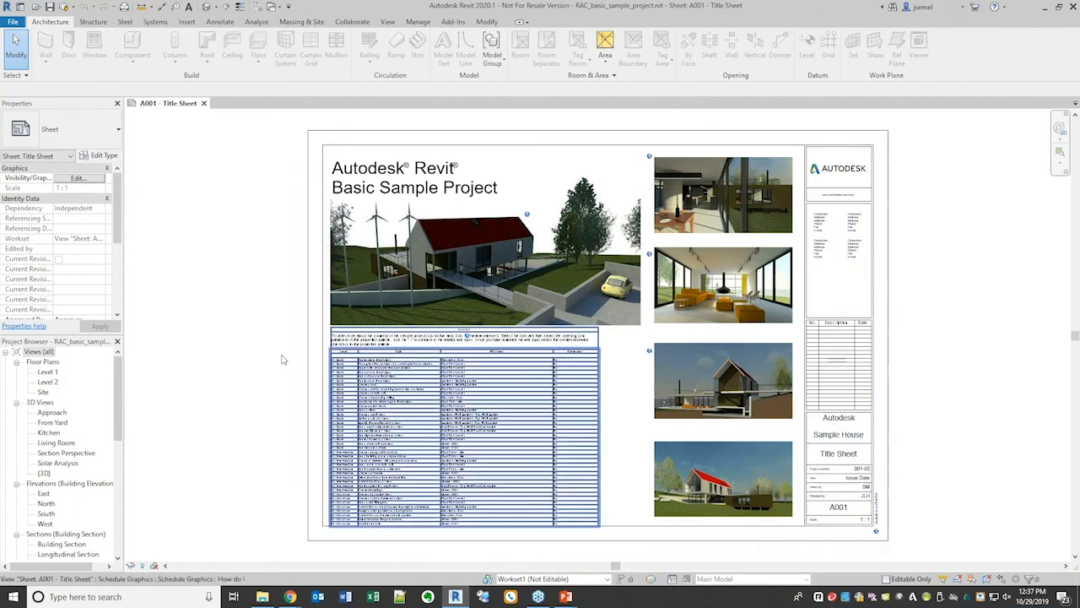
pyautogui.click(49, 372)
pyautogui.doubleClick(49, 372)
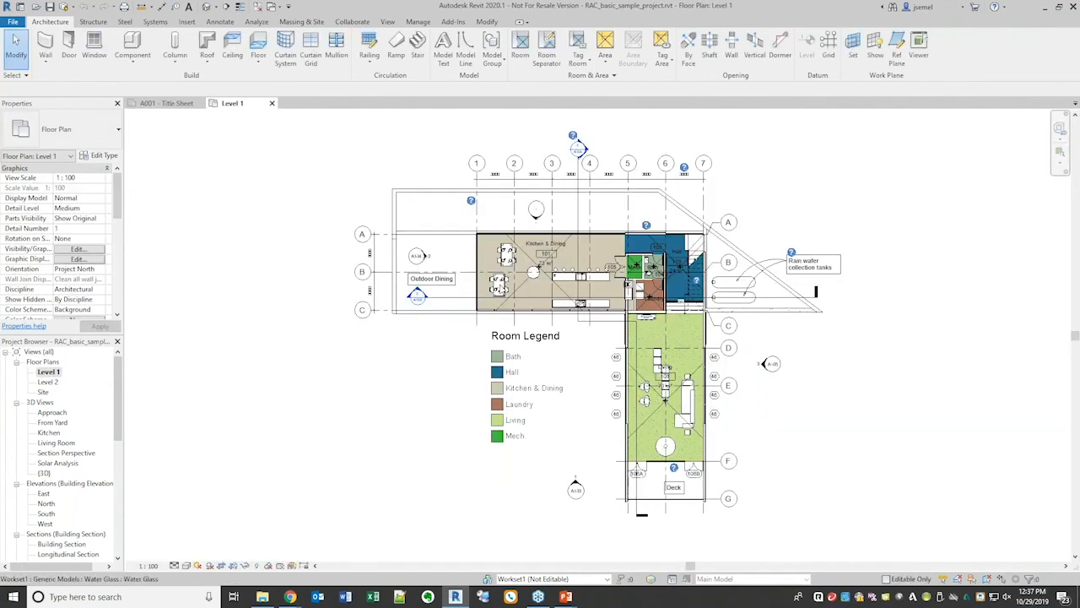
# Select the lower dining table with its chairs in Kitchen & Dining, and synchronize the model with central.
pyautogui.scroll(5, 454, 220)
pyautogui.moveTo(431, 212); pyautogui.dragTo(536, 326)
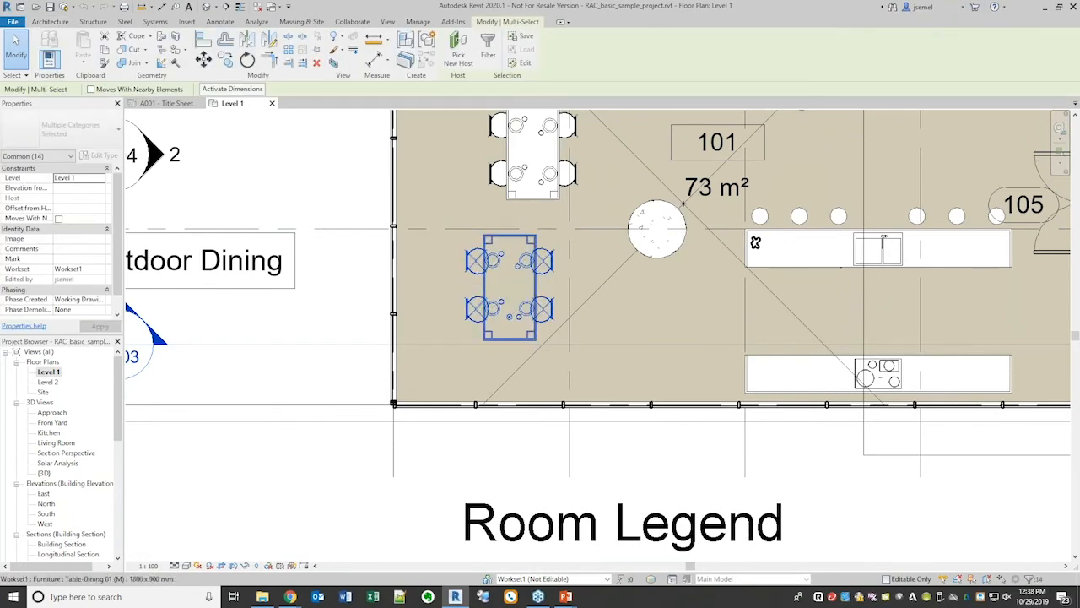
pyautogui.click(355, 23)
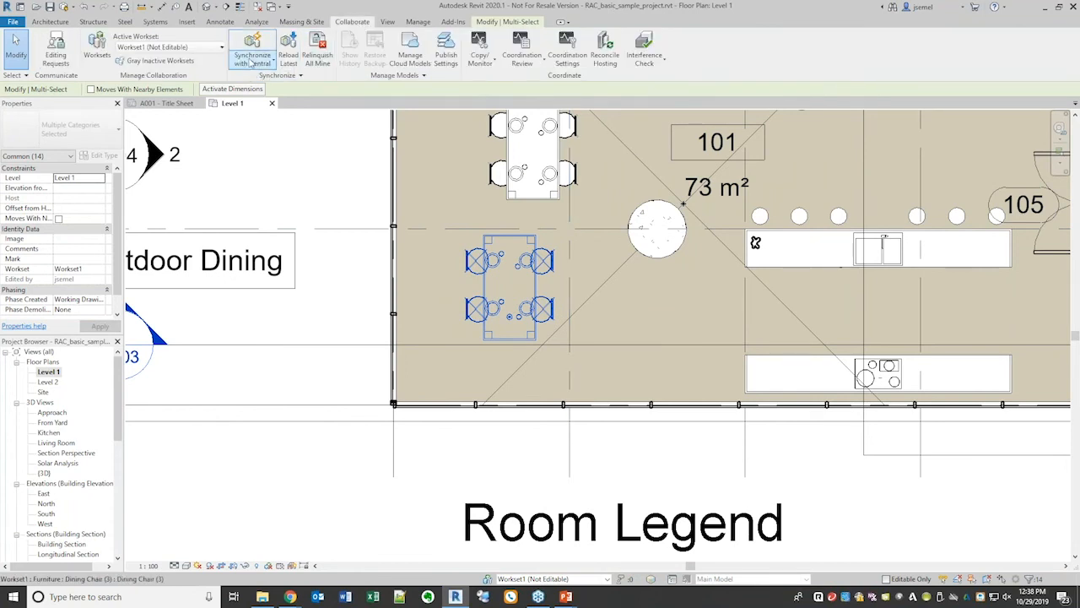
pyautogui.click(251, 63)
pyautogui.click(283, 106)
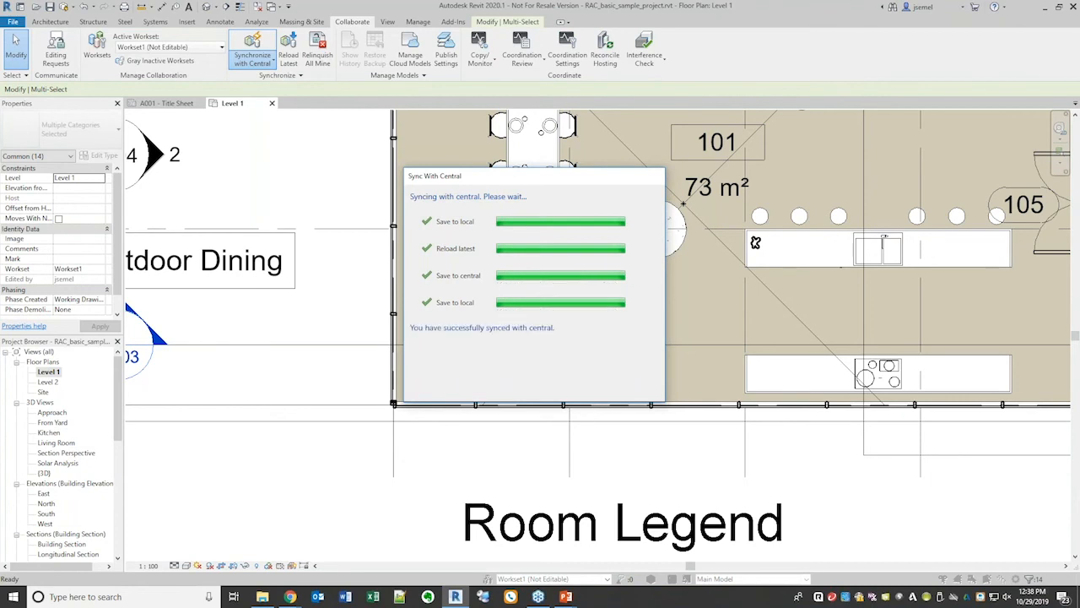
pyautogui.scroll(-3, 627, 272)
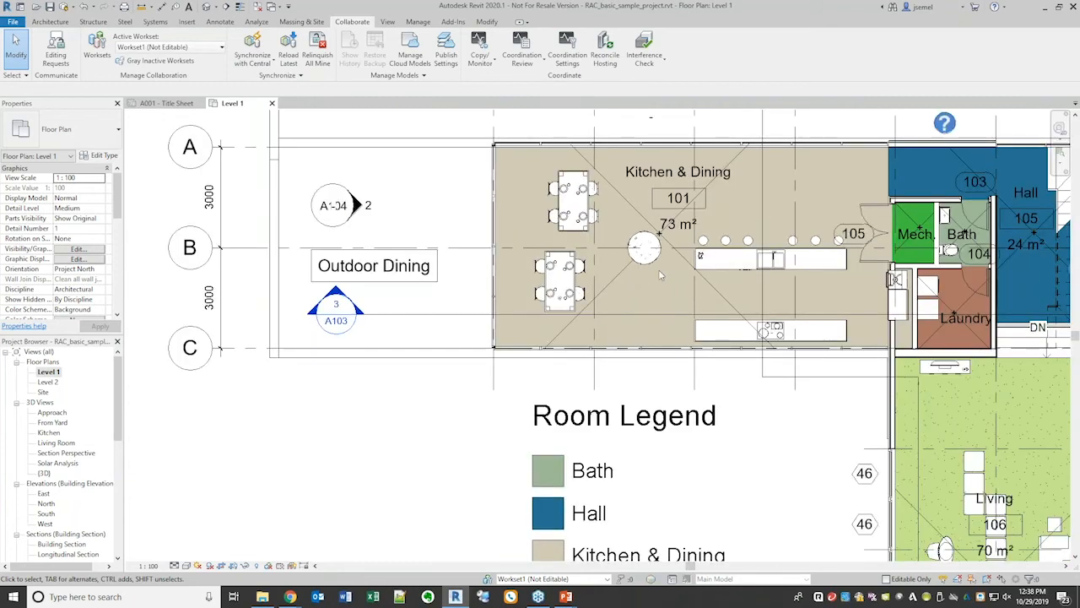
pyautogui.scroll(-1, 658, 270)
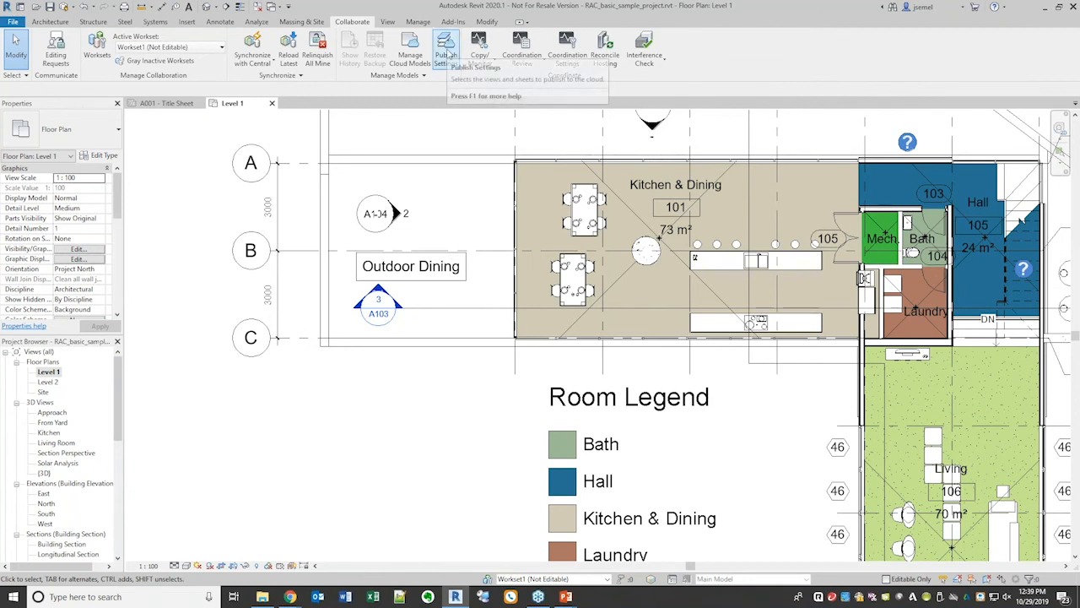
# Review the views of Set 2 in the Publish Settings and add a new set named Set 3.
pyautogui.click(447, 55)
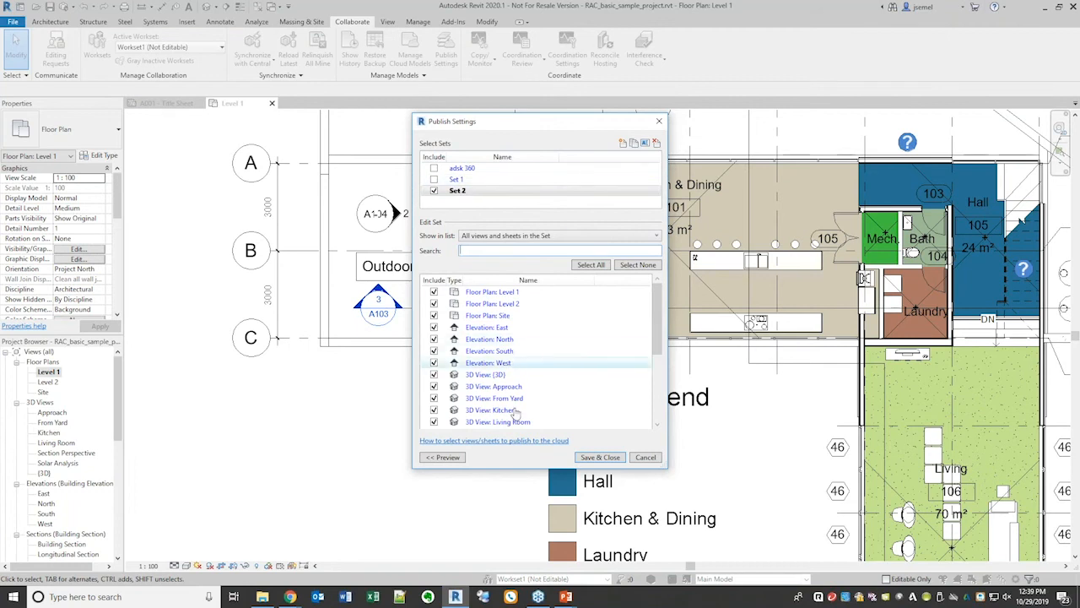
pyautogui.scroll(-4, 525, 368)
pyautogui.scroll(5, 525, 371)
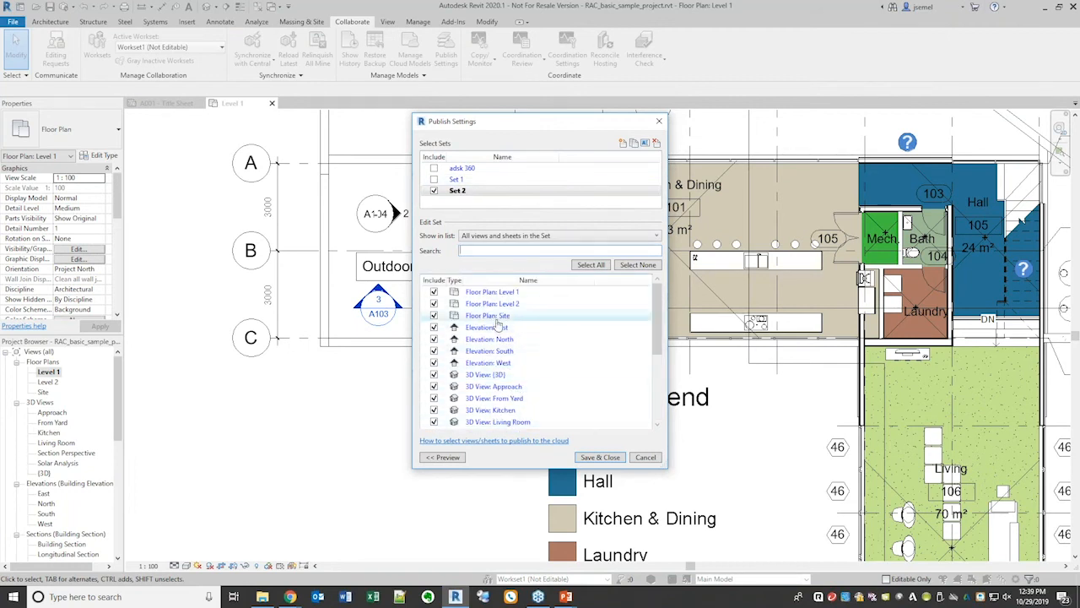
pyautogui.click(623, 143)
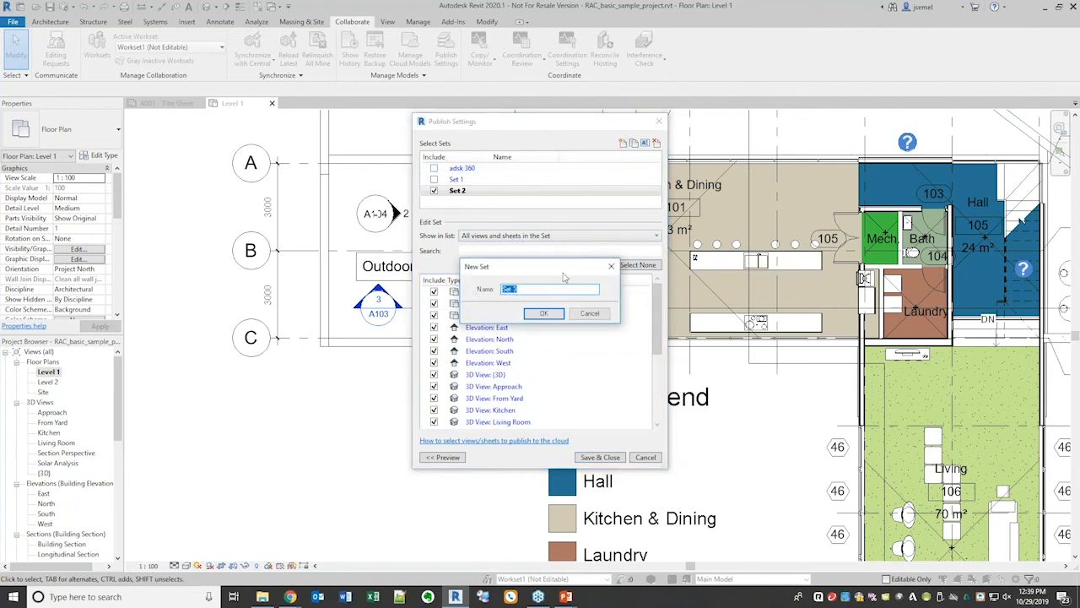
pyautogui.press('Return')
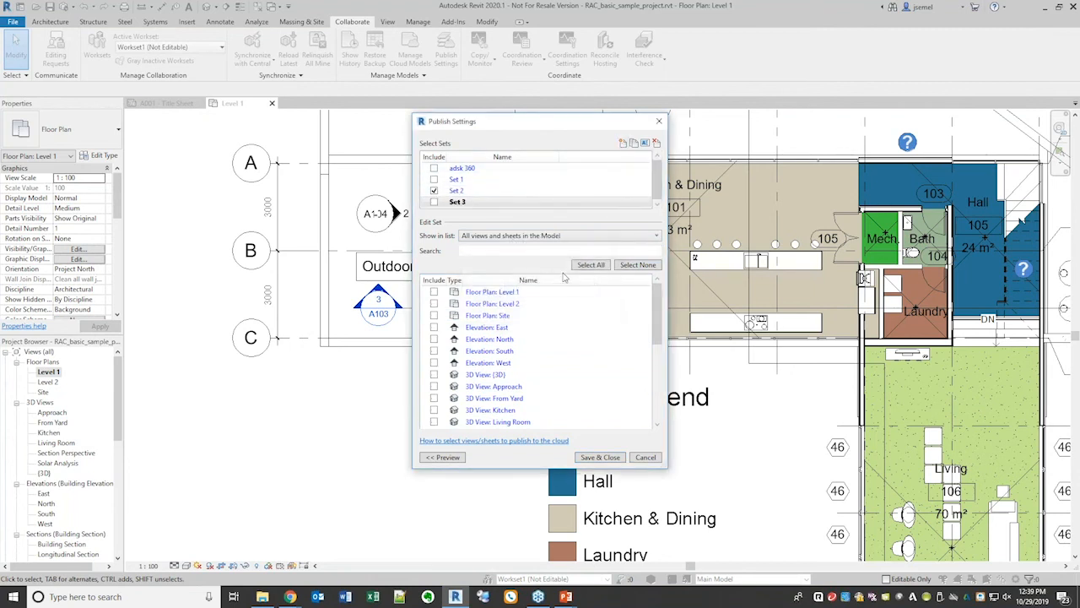
# Include Set 3 instead of Set 2, and add floor plans Level 1 and Level 2 and the East, North and South elevations to it.
pyautogui.click(435, 201)
pyautogui.click(434, 202)
pyautogui.click(434, 291)
pyautogui.click(434, 302)
pyautogui.click(433, 327)
pyautogui.click(434, 339)
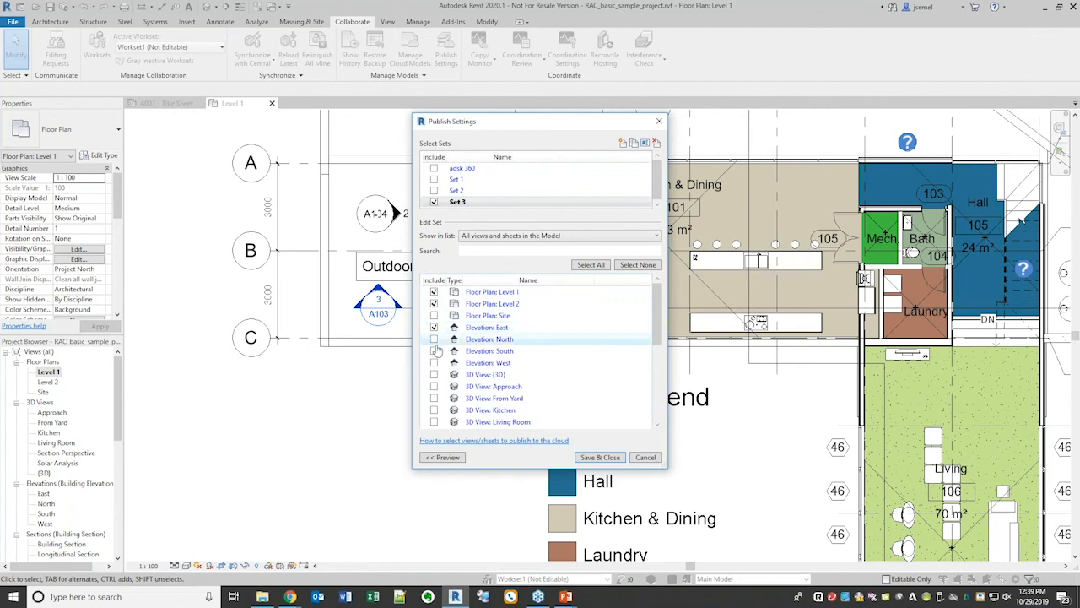
pyautogui.scroll(-1, 433, 354)
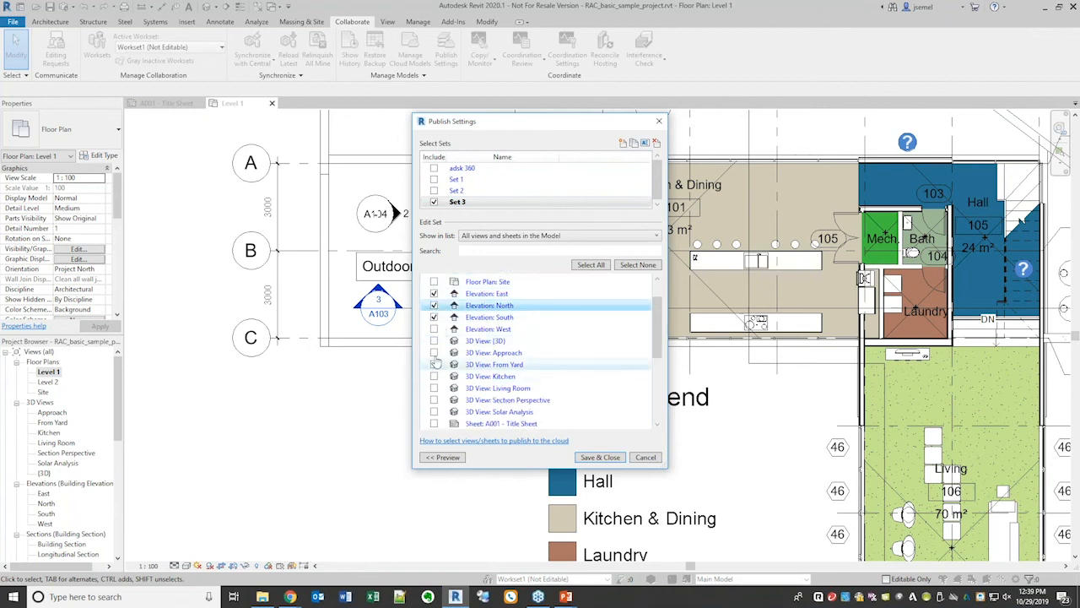
# Add the West elevation and the {3D}, Approach, From Yard, Kitchen, Living Room, Section Perspective and Solar Analysis 3D views to Set 3.
pyautogui.click(434, 328)
pyautogui.click(434, 340)
pyautogui.click(434, 352)
pyautogui.click(433, 364)
pyautogui.click(434, 375)
pyautogui.click(433, 388)
pyautogui.click(434, 400)
pyautogui.scroll(-3, 434, 404)
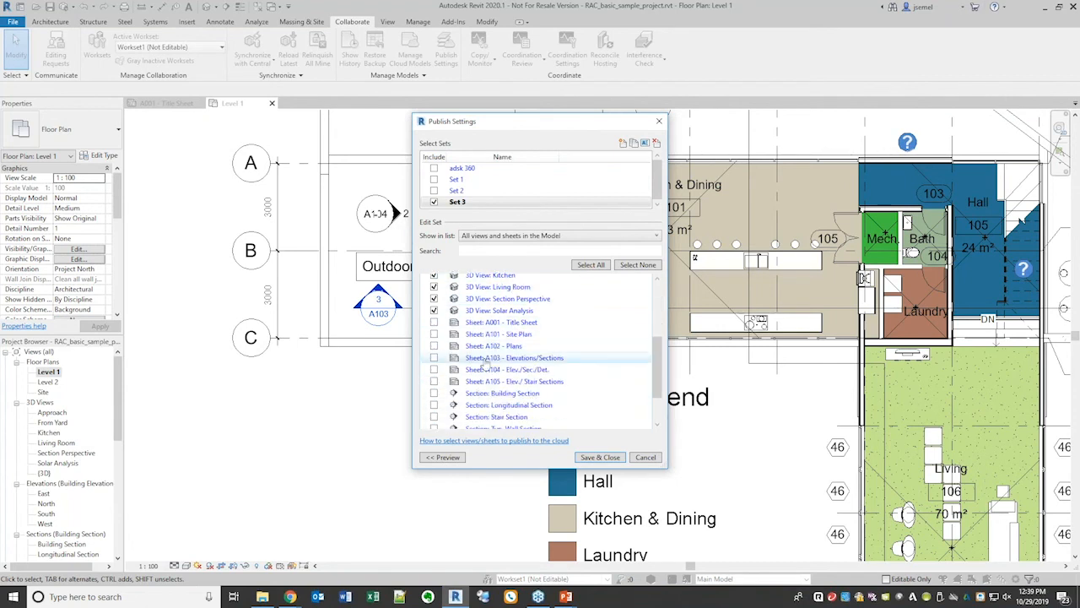
pyautogui.click(433, 310)
pyautogui.scroll(-2, 523, 380)
pyautogui.scroll(10, 527, 382)
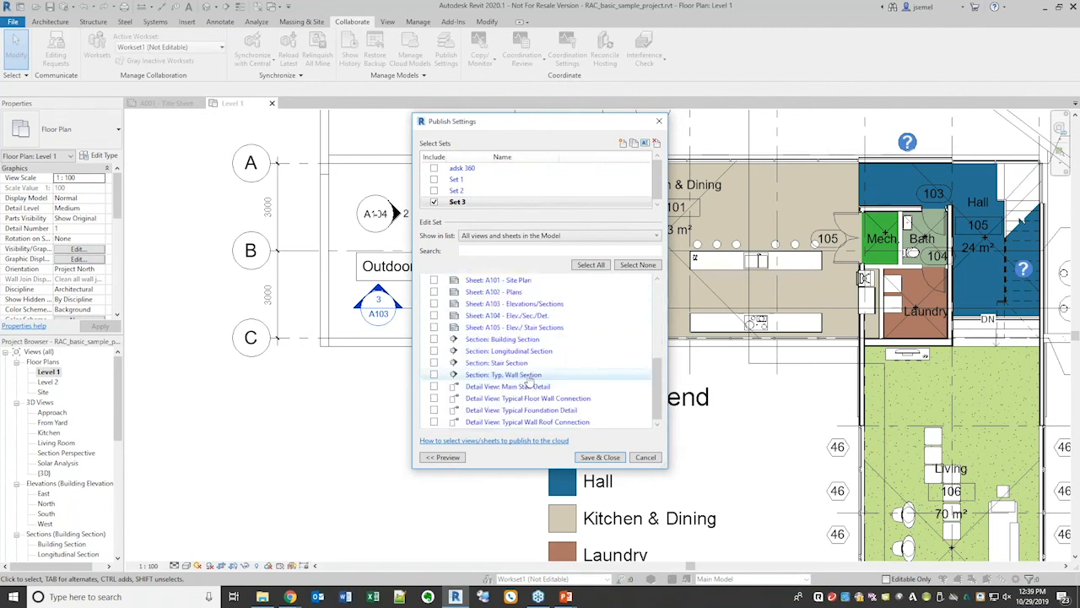
pyautogui.click(527, 376)
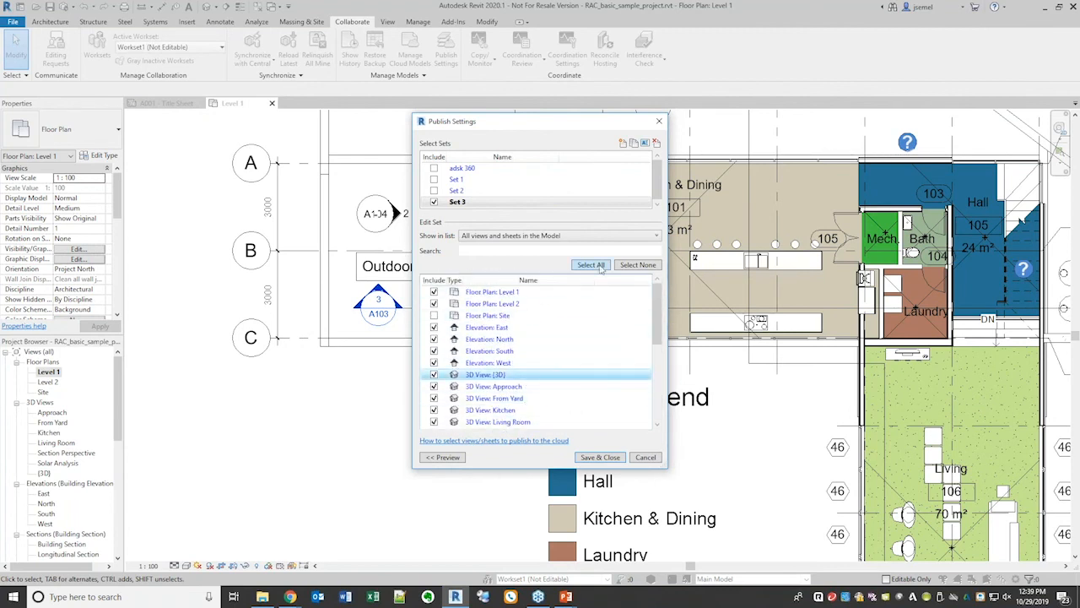
# Try to save the publish settings with Set 3, and close the dialog without saving.
pyautogui.click(602, 456)
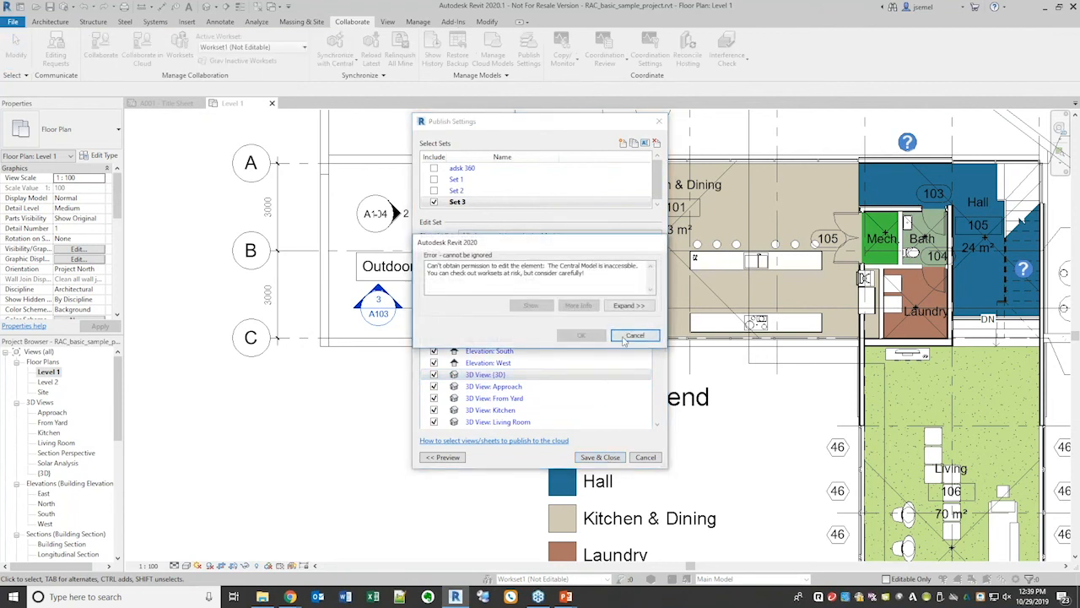
pyautogui.click(635, 336)
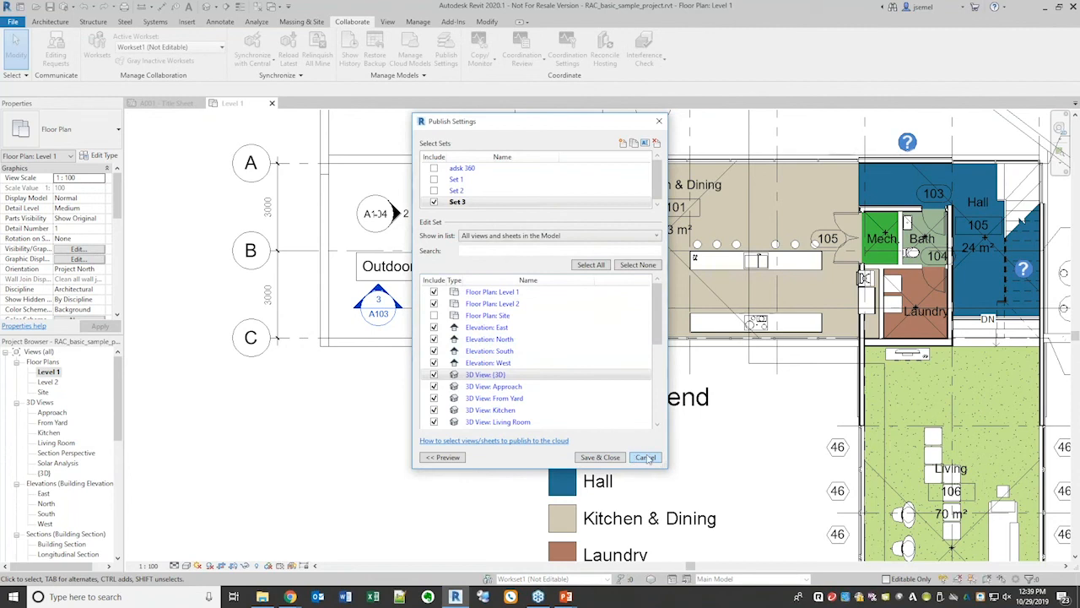
pyautogui.click(646, 458)
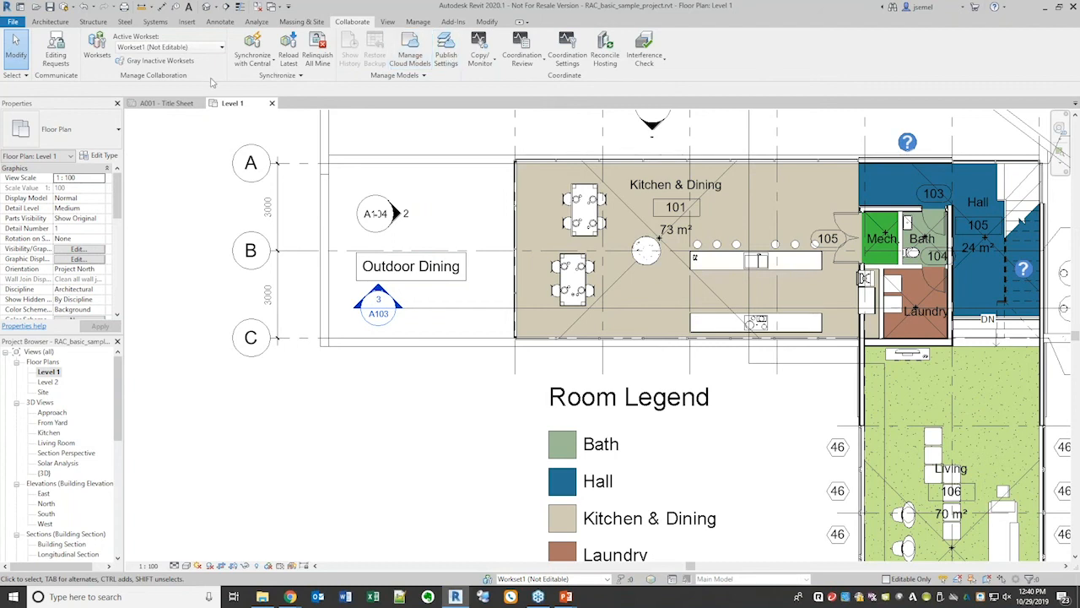
# Close the Level 1 floor plan view.
pyautogui.click(272, 103)
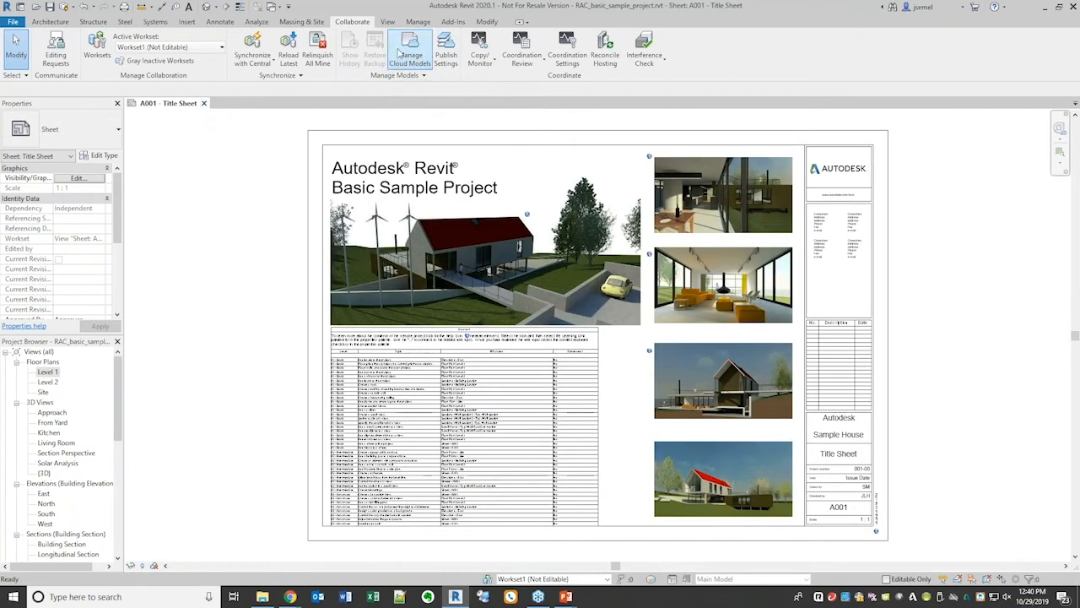
# Close the model by closing its title sheet, and try to open another file.
pyautogui.click(204, 103)
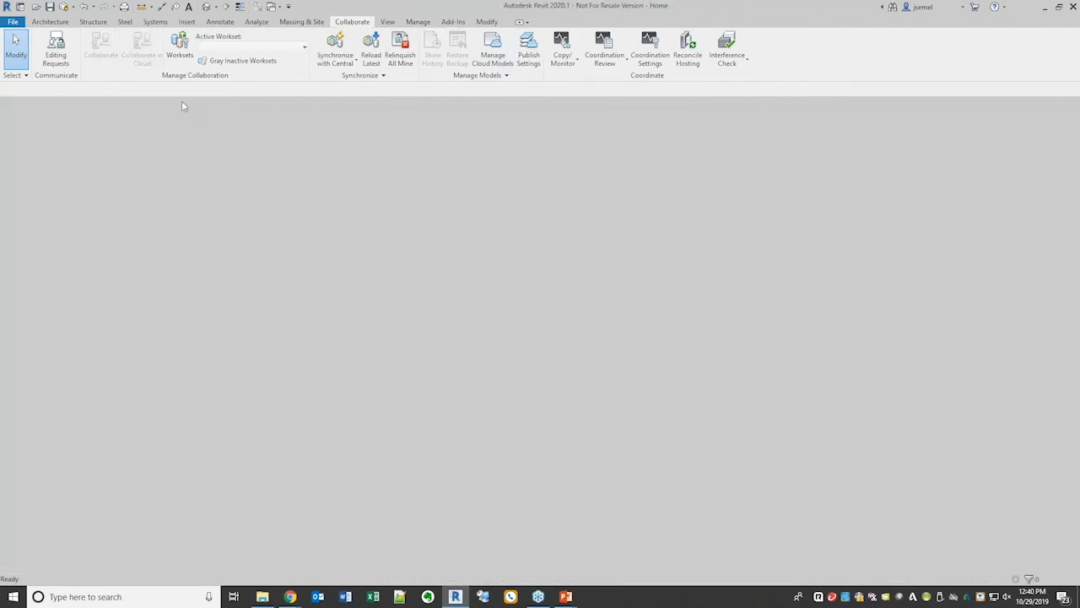
pyautogui.click(13, 22)
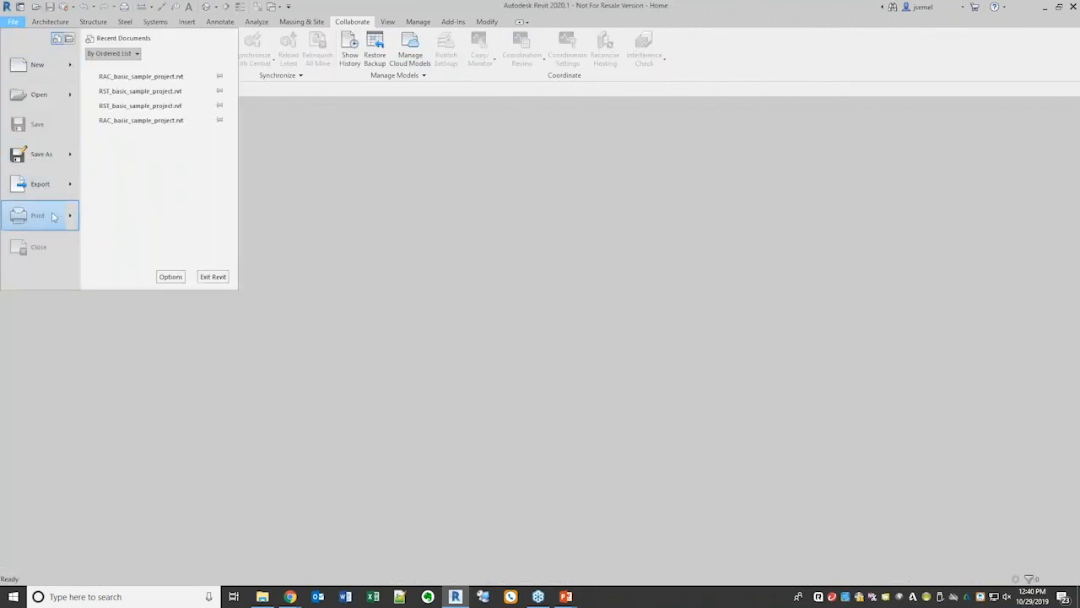
pyautogui.click(41, 100)
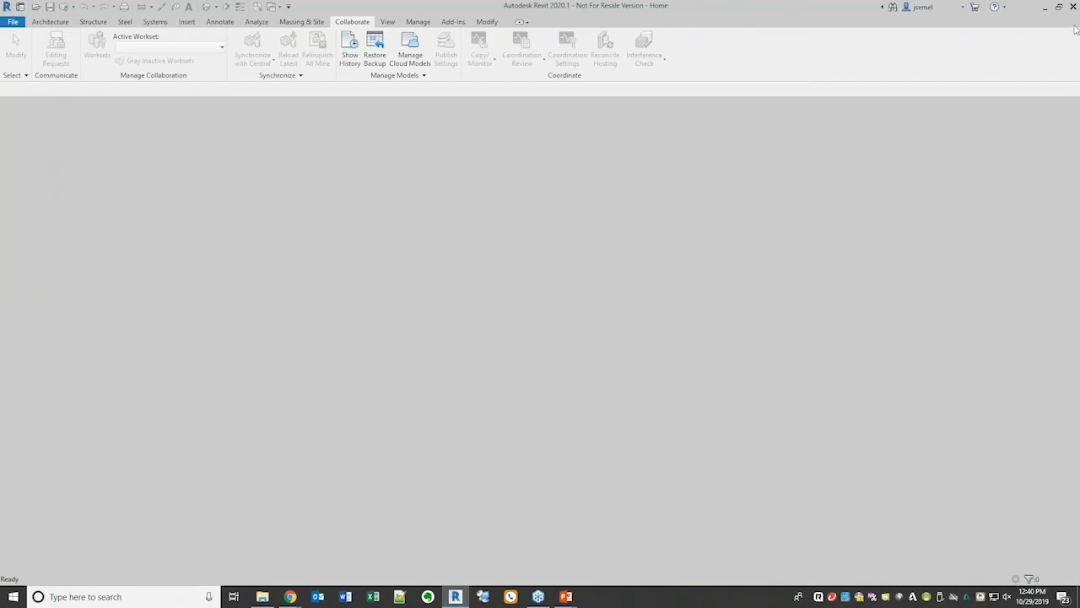
# End the Autodesk Revit task in Task Manager, minimize Task Manager and restart Revit.
pyautogui.rightClick(649, 598)
pyautogui.click(684, 538)
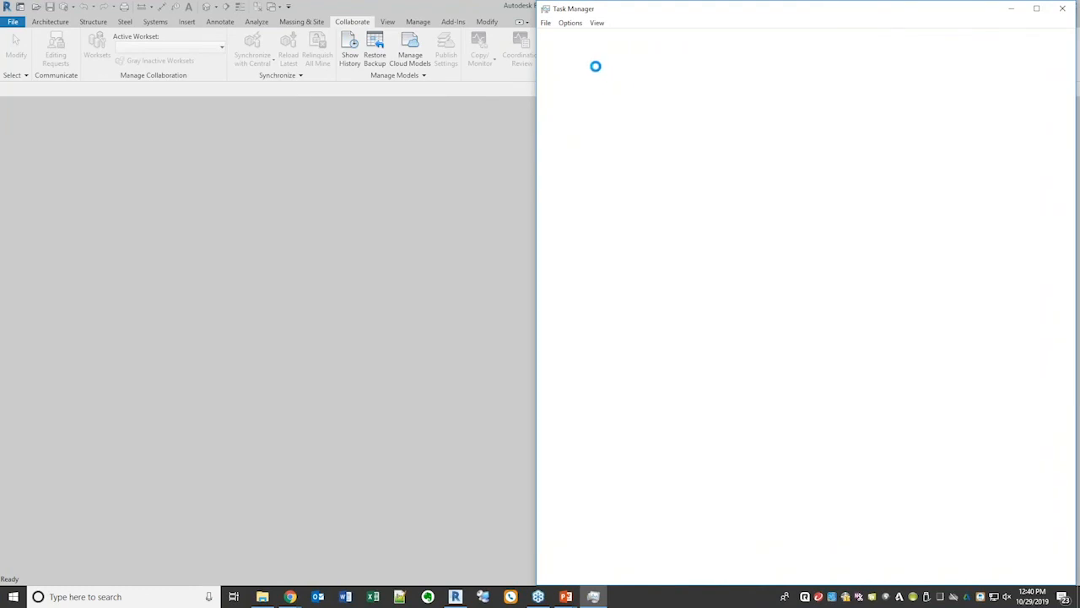
pyautogui.click(593, 104)
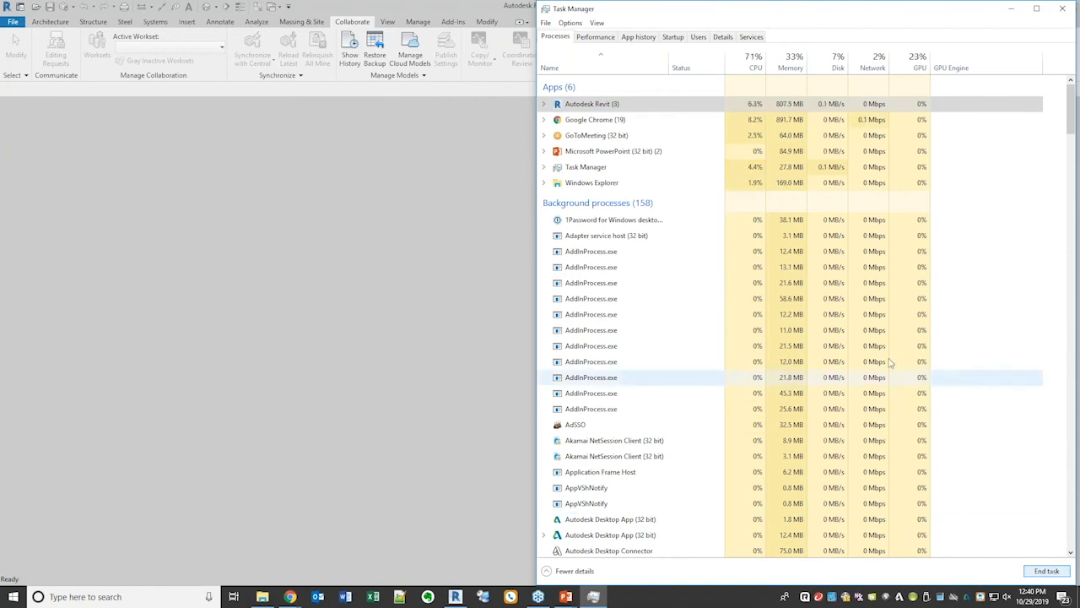
pyautogui.click(1046, 572)
pyautogui.click(1012, 9)
pyautogui.click(455, 597)
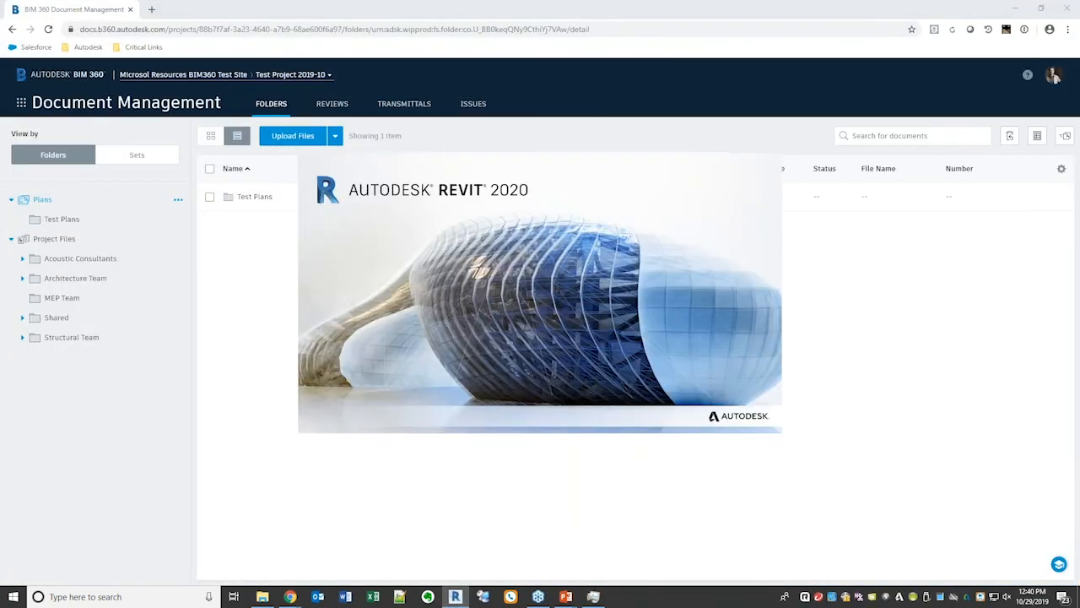
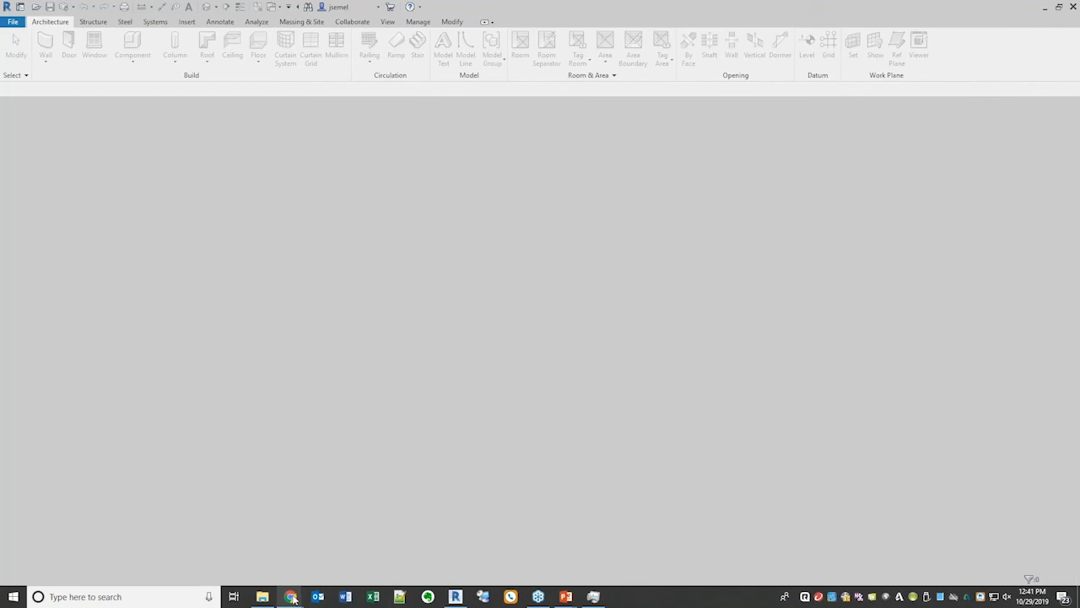
# Switch to BIM 360 Document Management and review the version history of RAC_basic_sample_project.rvt in the Architecture Team folder.
pyautogui.moveTo(290, 596)
pyautogui.click(258, 559)
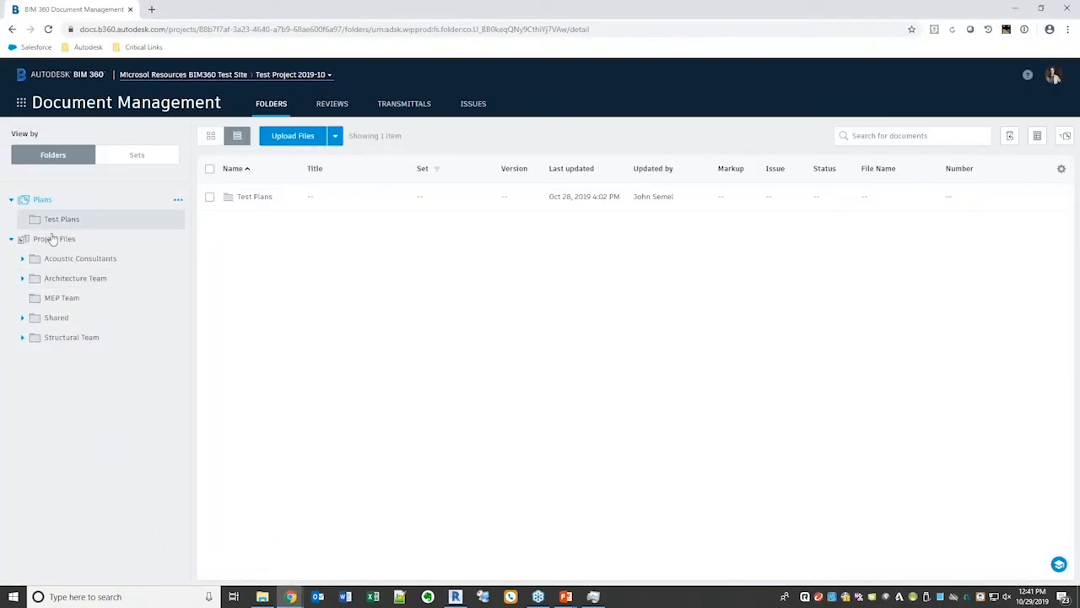
pyautogui.click(159, 286)
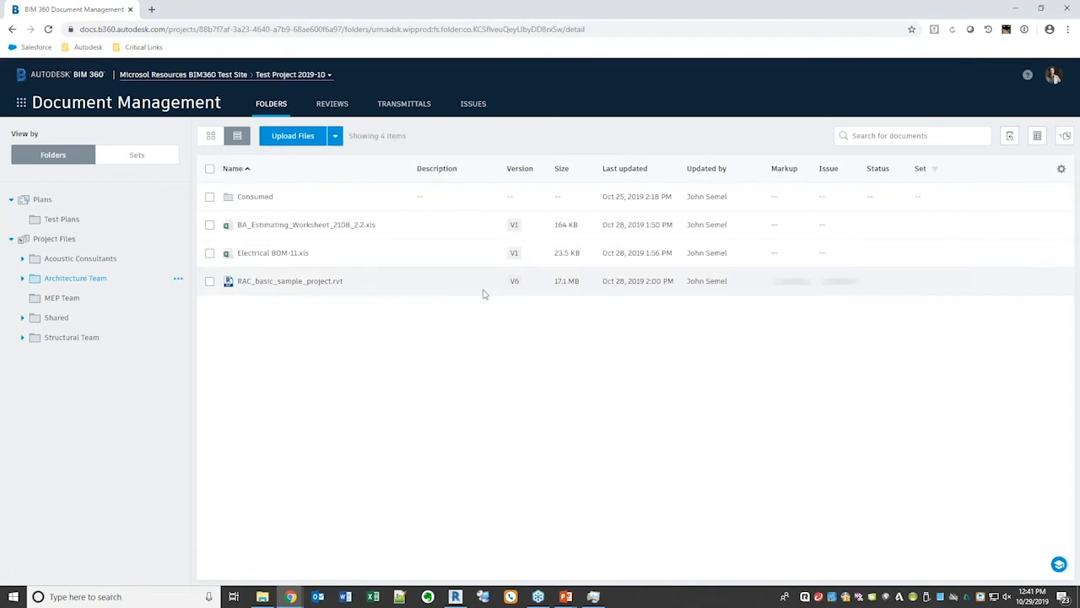
pyautogui.click(514, 280)
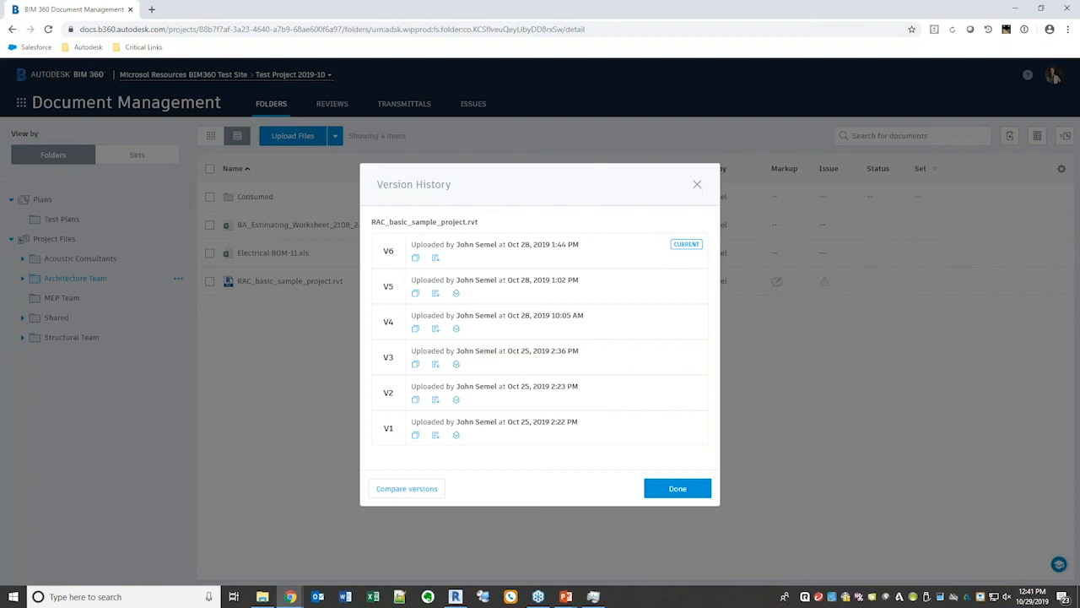
pyautogui.click(697, 184)
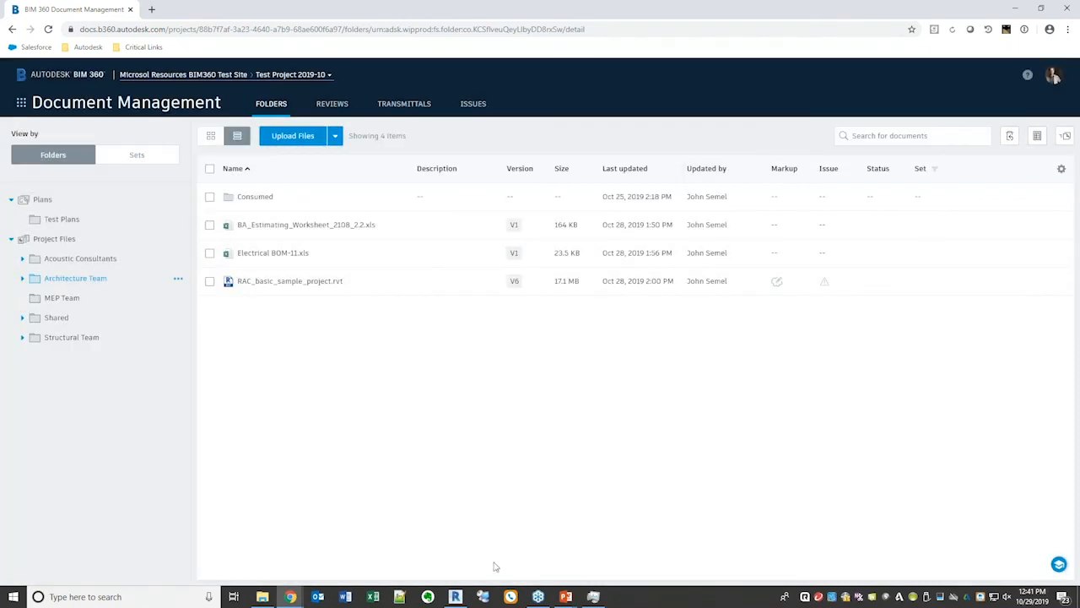
# Switch to Revit and open the RAC_basic_sample_project cloud model from the Architecture Team folder in the Project Files of Test Project 2019-10.
pyautogui.click(455, 596)
pyautogui.click(76, 311)
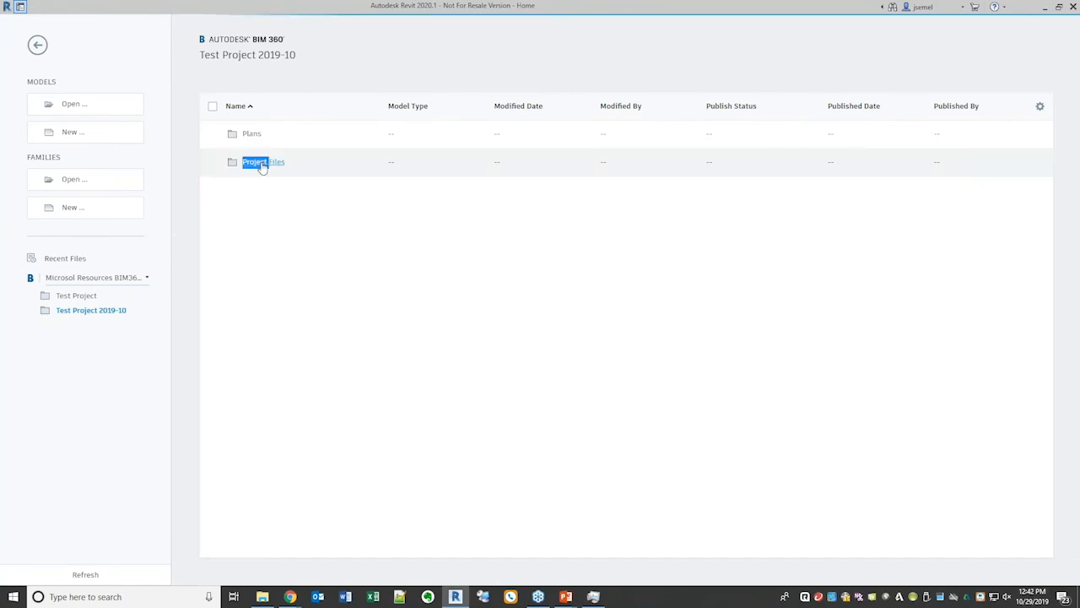
pyautogui.click(258, 162)
pyautogui.doubleClick(257, 196)
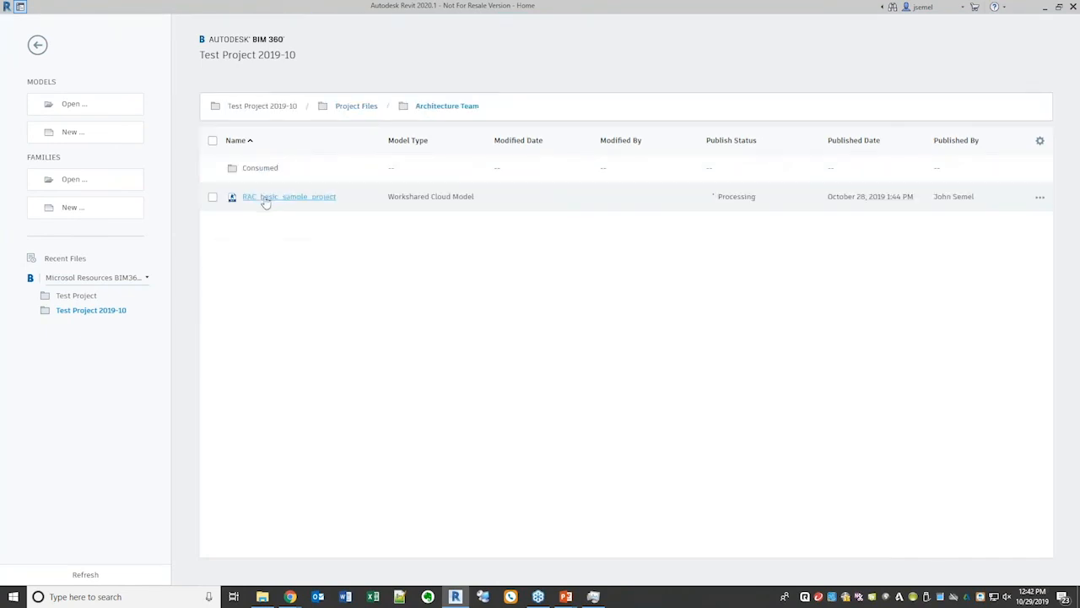
pyautogui.click(278, 196)
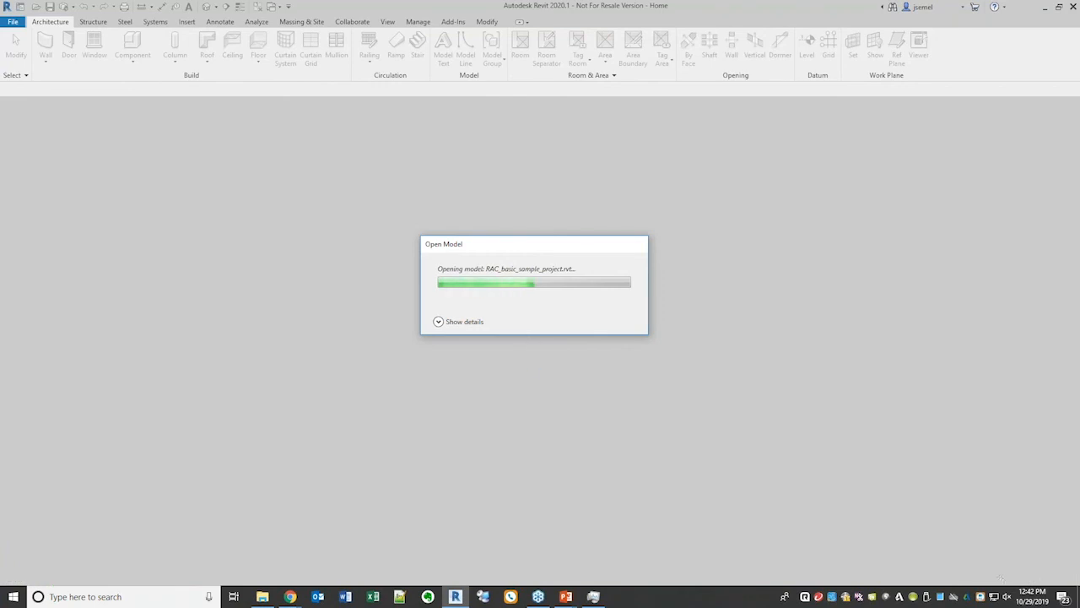
# Switch to BIM 360 Document Management, select and deselect RAC_basic_sample_project.rvt to check its entry, and return to Revit.
pyautogui.moveTo(290, 596)
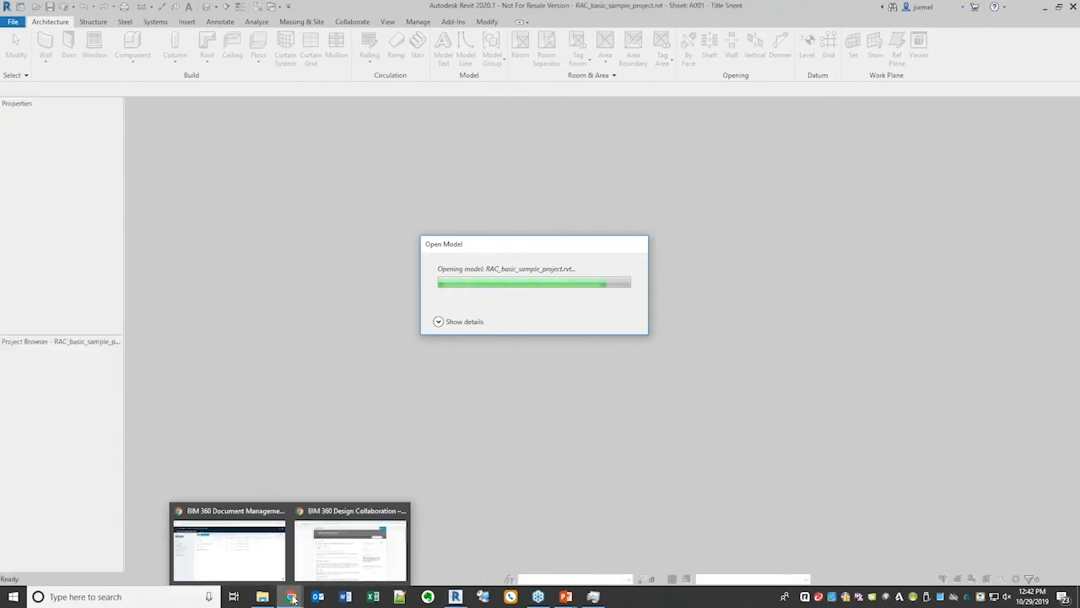
pyautogui.click(239, 568)
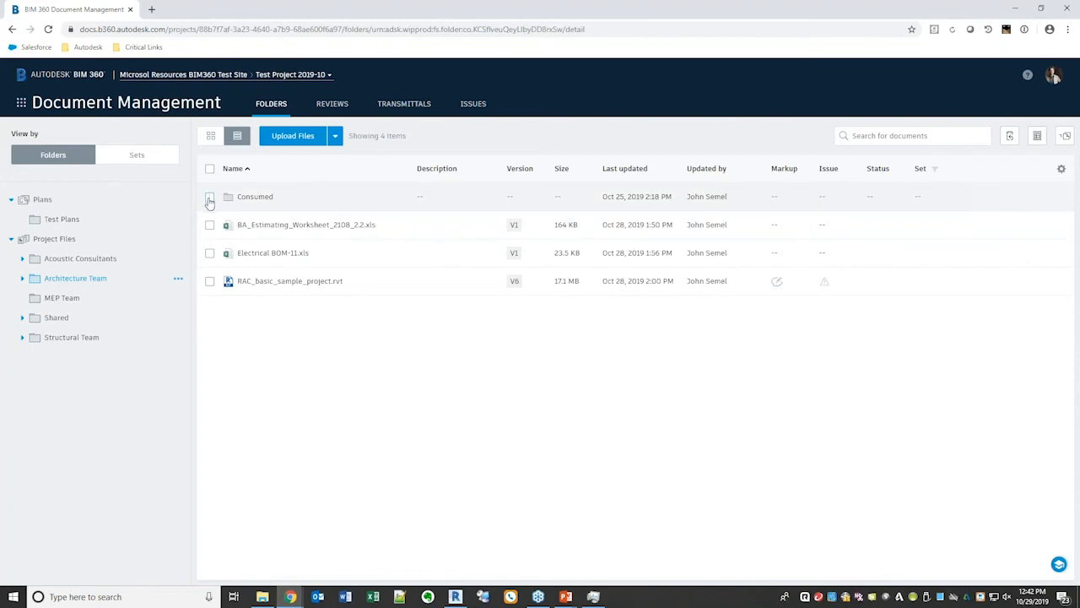
pyautogui.click(210, 281)
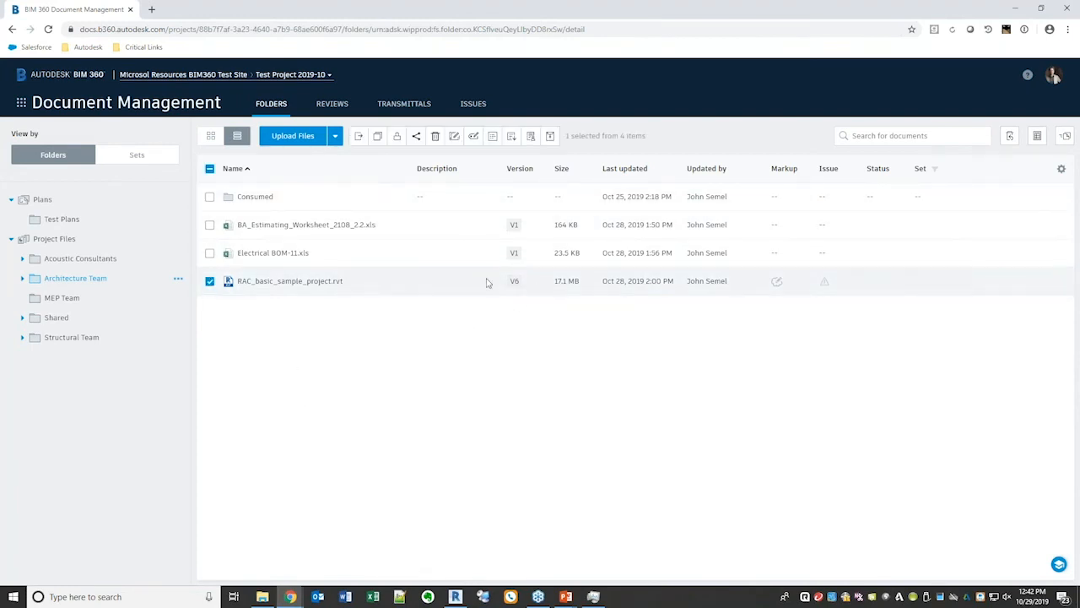
pyautogui.click(209, 281)
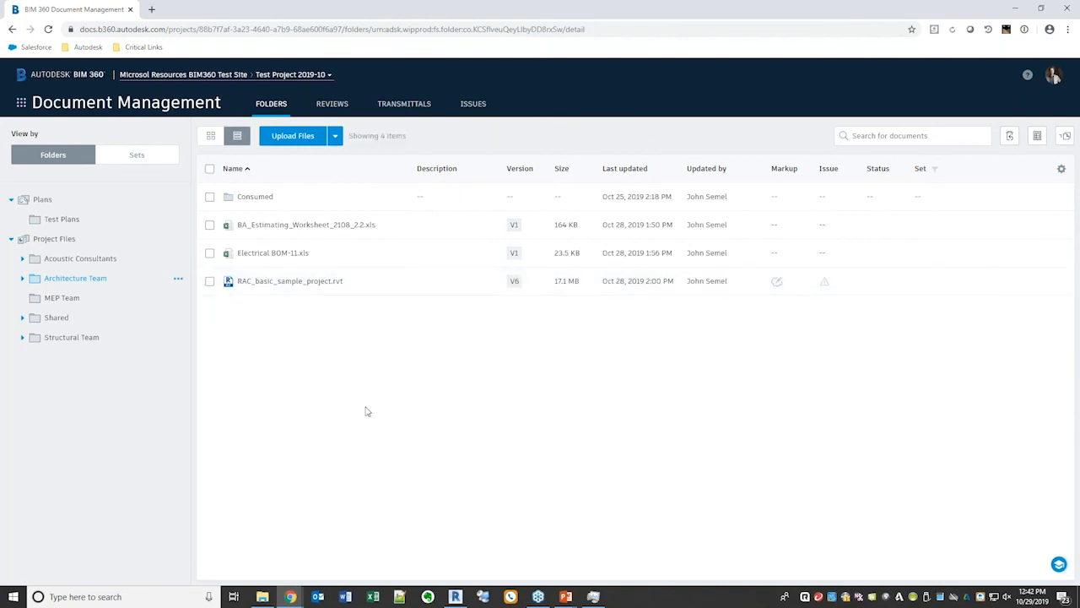
pyautogui.click(1015, 10)
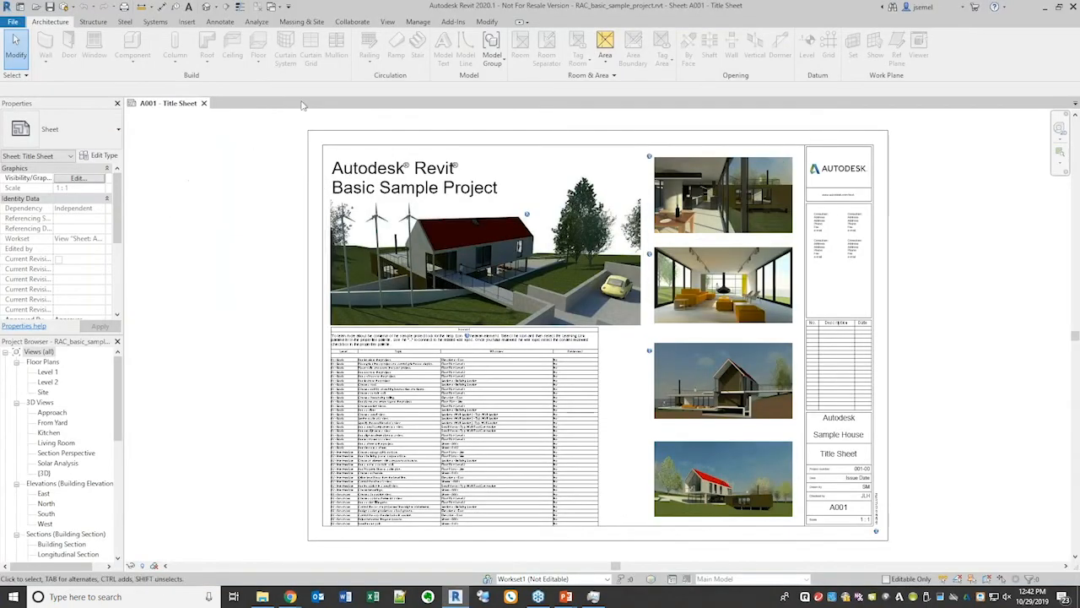
# Open Manage Cloud Models for Test Project 2019-10 and examine the versions of RAC_basic_sample_project.rvt, highlighting version 5.
pyautogui.click(352, 21)
pyautogui.click(410, 51)
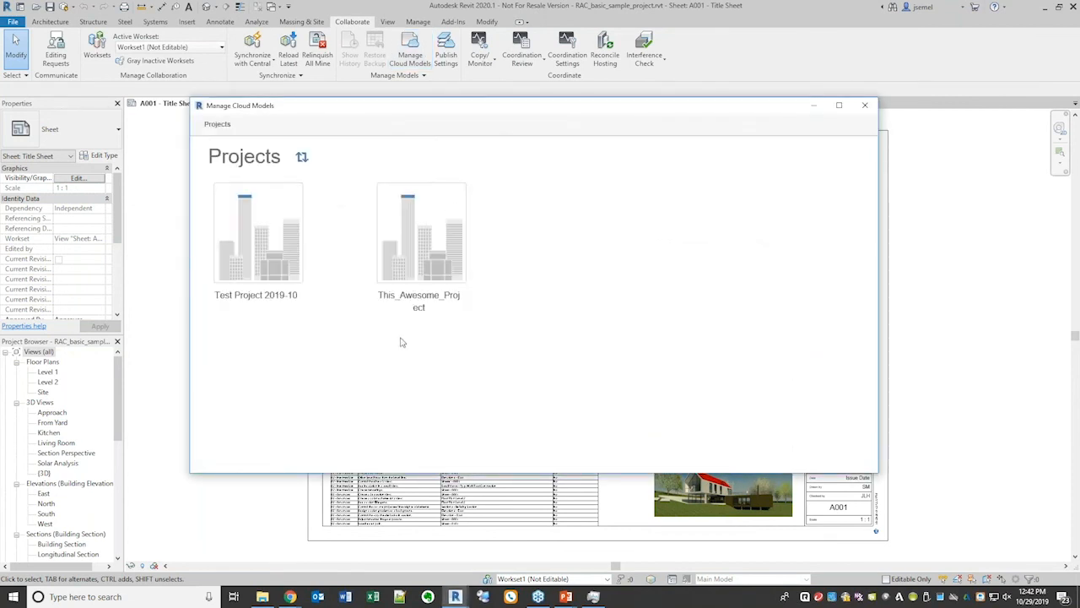
pyautogui.click(261, 251)
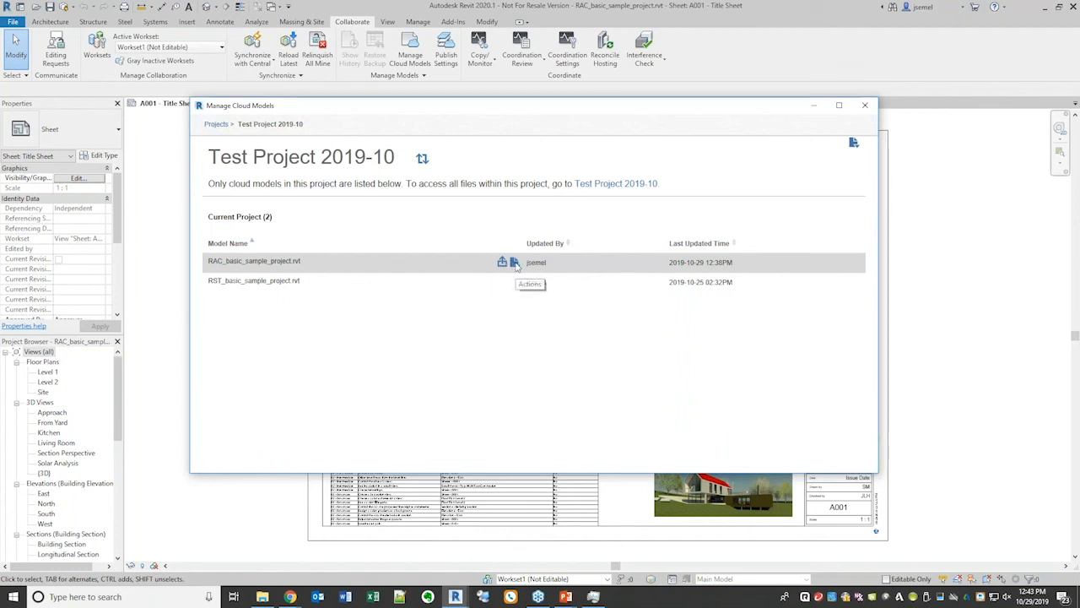
pyautogui.click(515, 264)
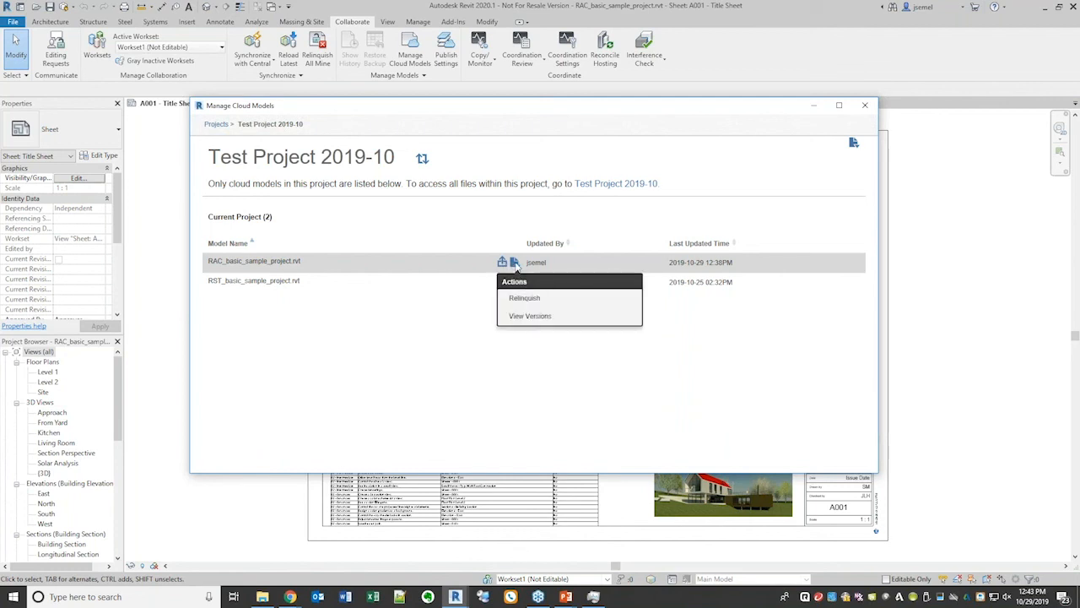
pyautogui.click(530, 316)
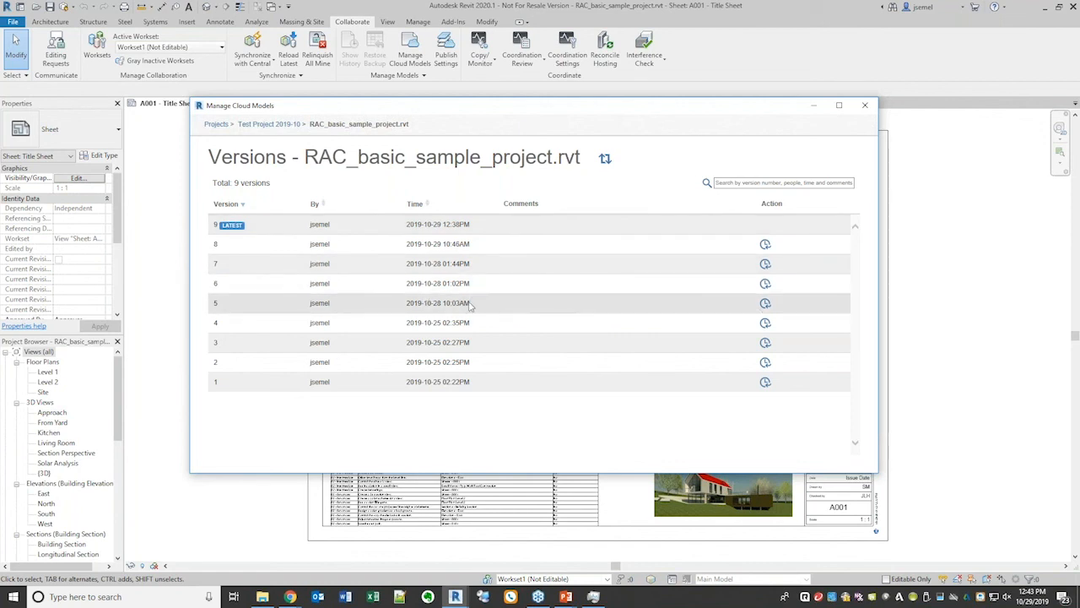
pyautogui.moveTo(478, 305); pyautogui.dragTo(212, 307)
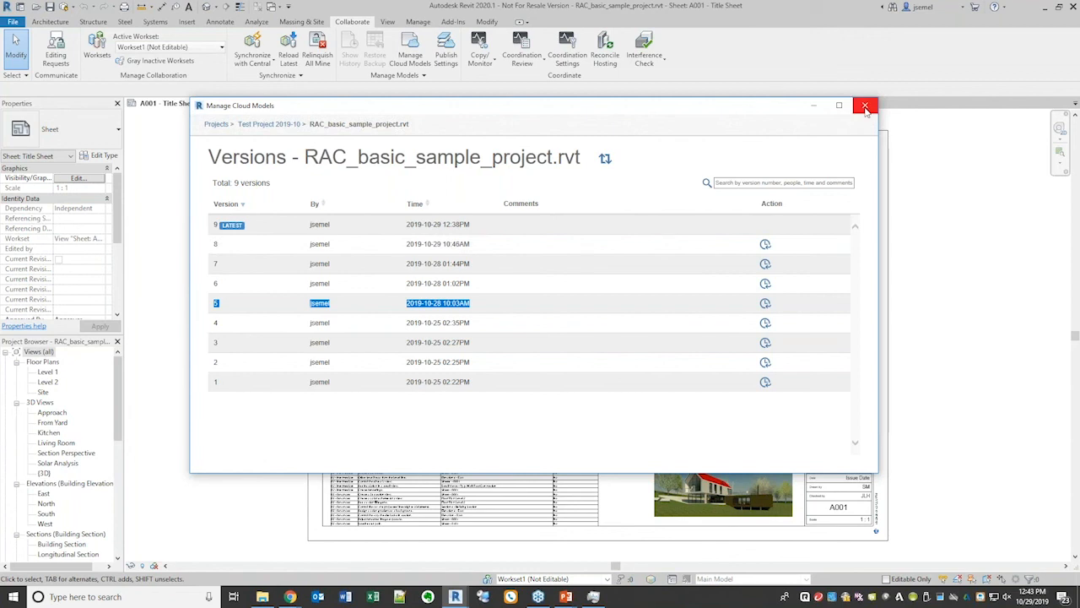
# Return to the Test Project 2019-10 model list, publish the latest version of RAC_basic_sample_project.rvt, and close the cloud model manager.
pyautogui.click(315, 190)
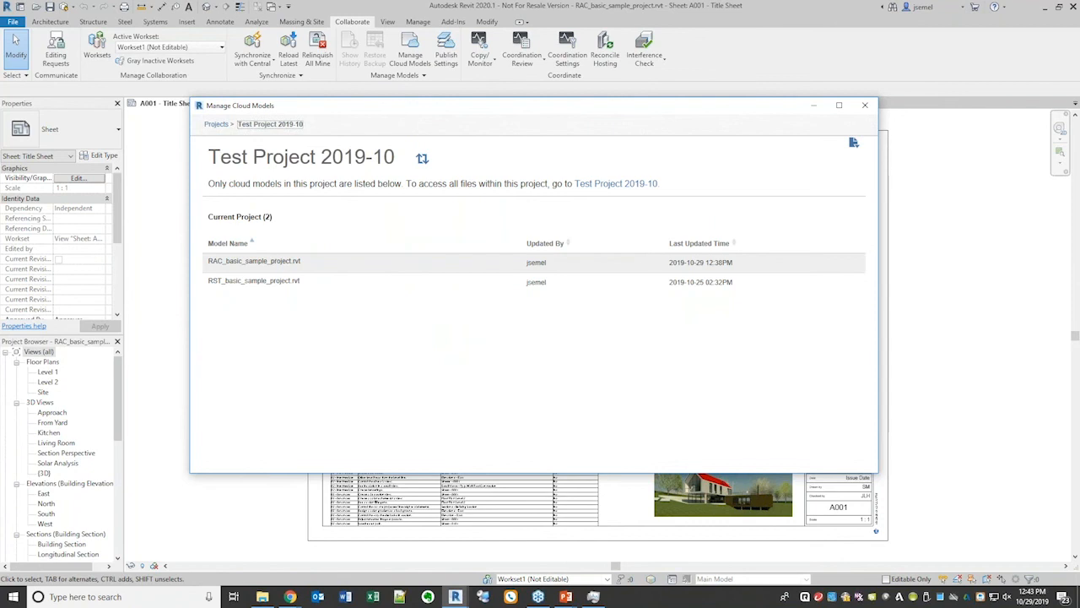
pyautogui.moveTo(447, 267)
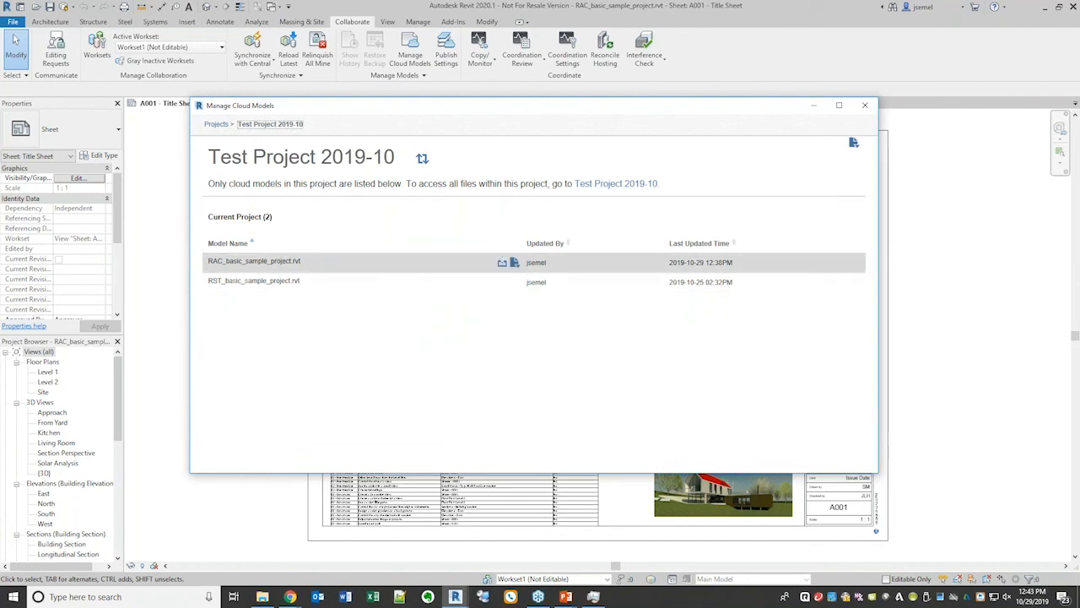
pyautogui.click(501, 263)
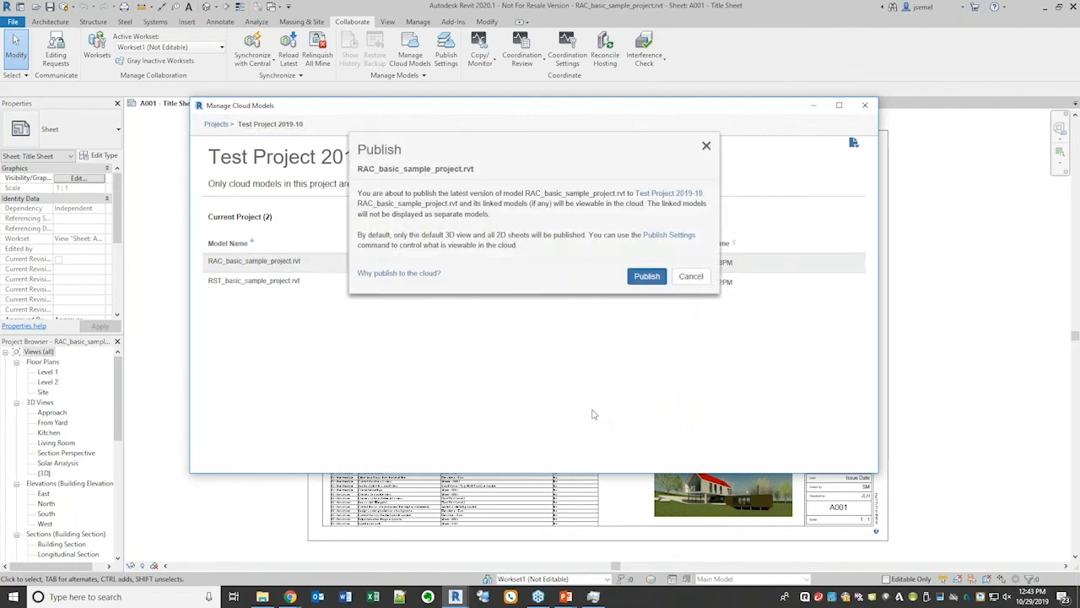
pyautogui.click(647, 277)
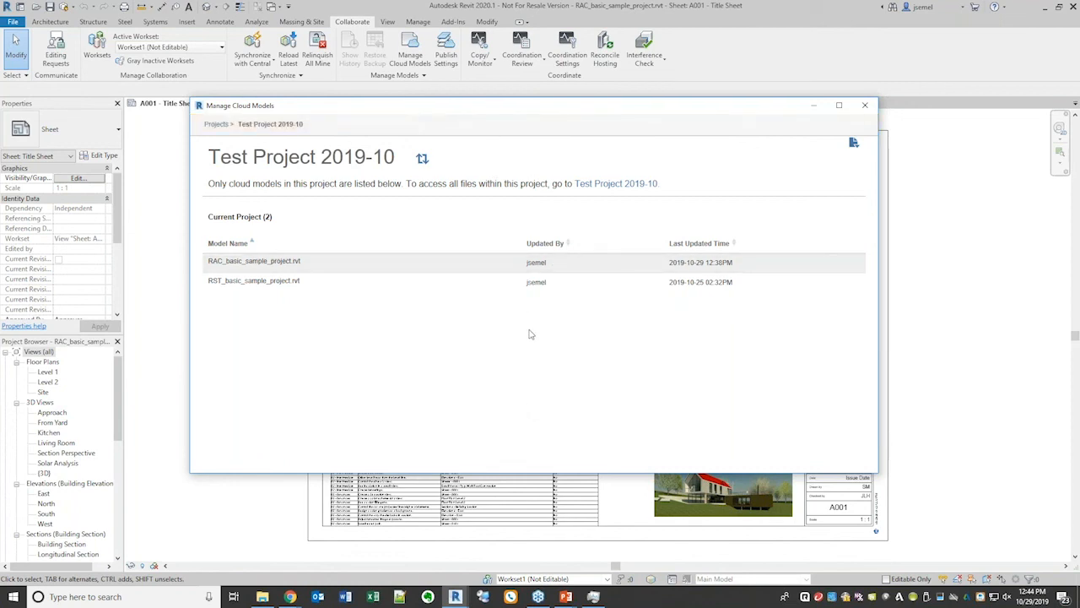
pyautogui.click(869, 108)
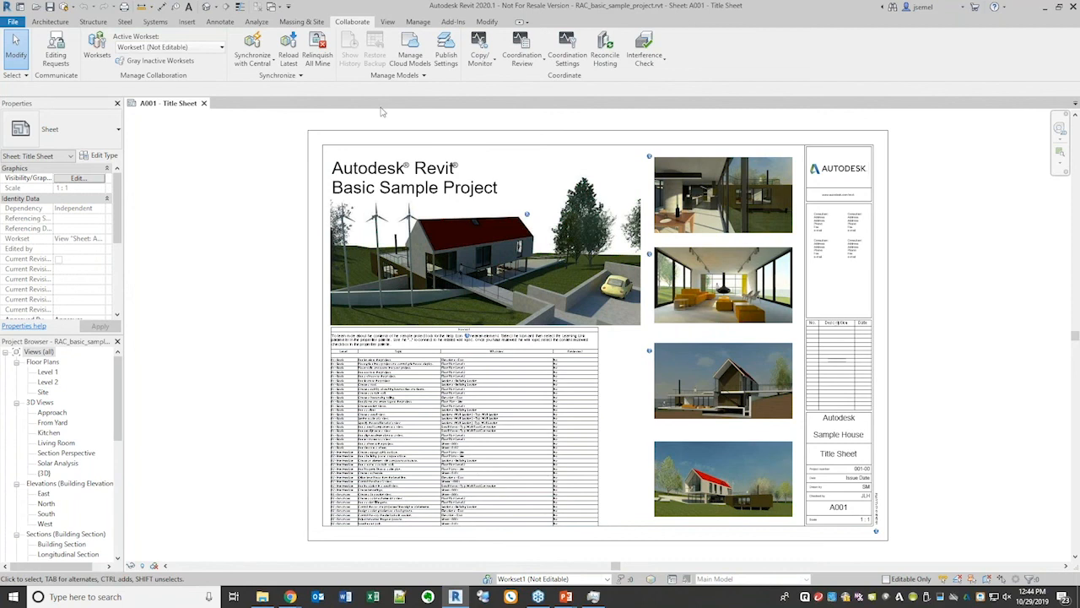
# Open the Level 1 floor plan and start adding a Revit link from the BIM 360 project Test Project 2019-10 through Manage Links.
pyautogui.doubleClick(45, 373)
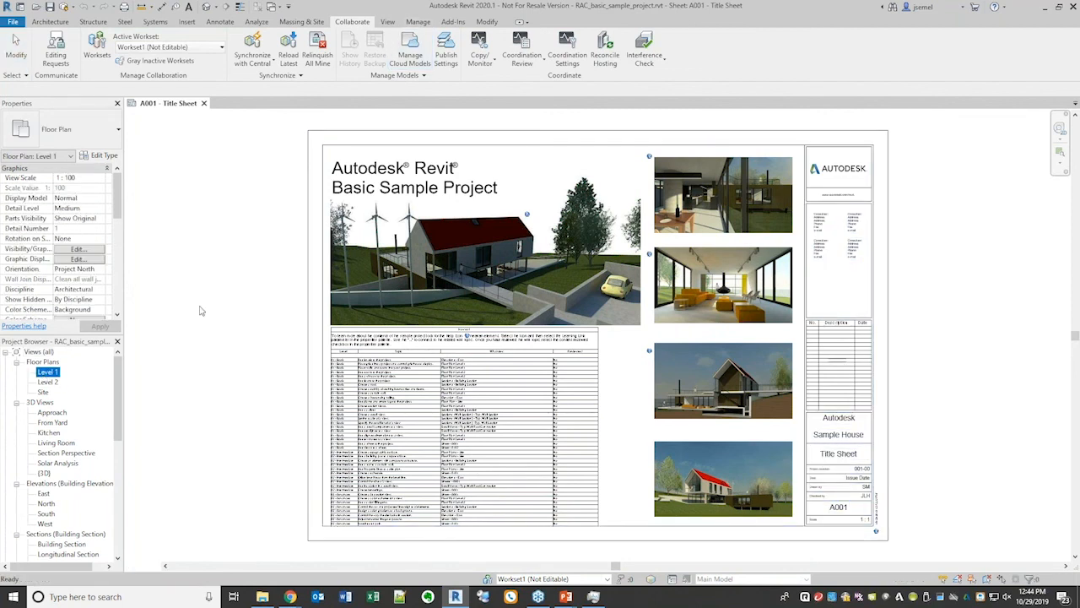
pyautogui.click(420, 23)
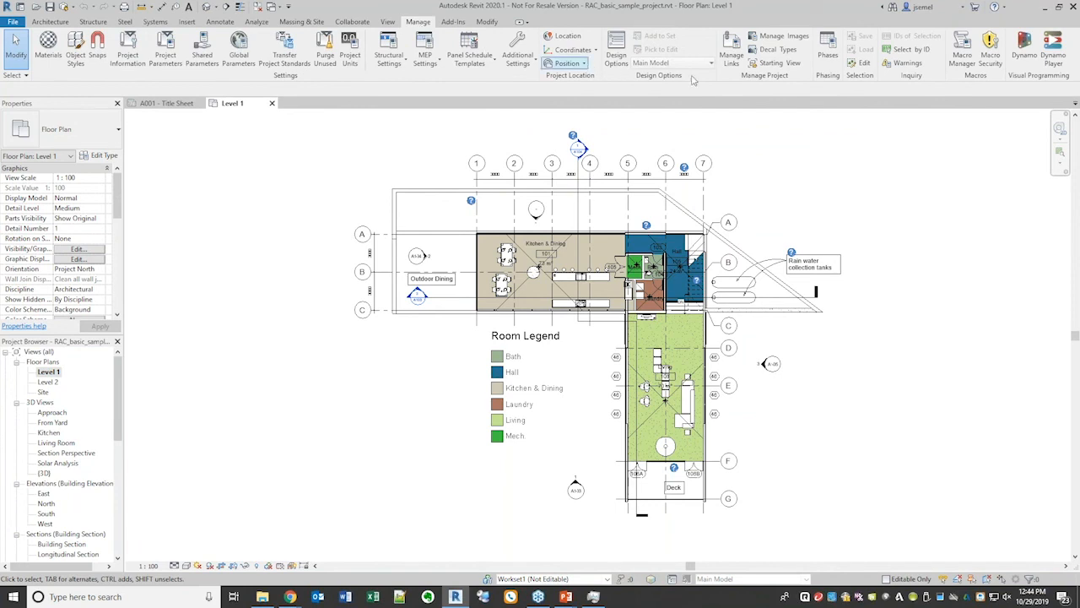
pyautogui.click(727, 56)
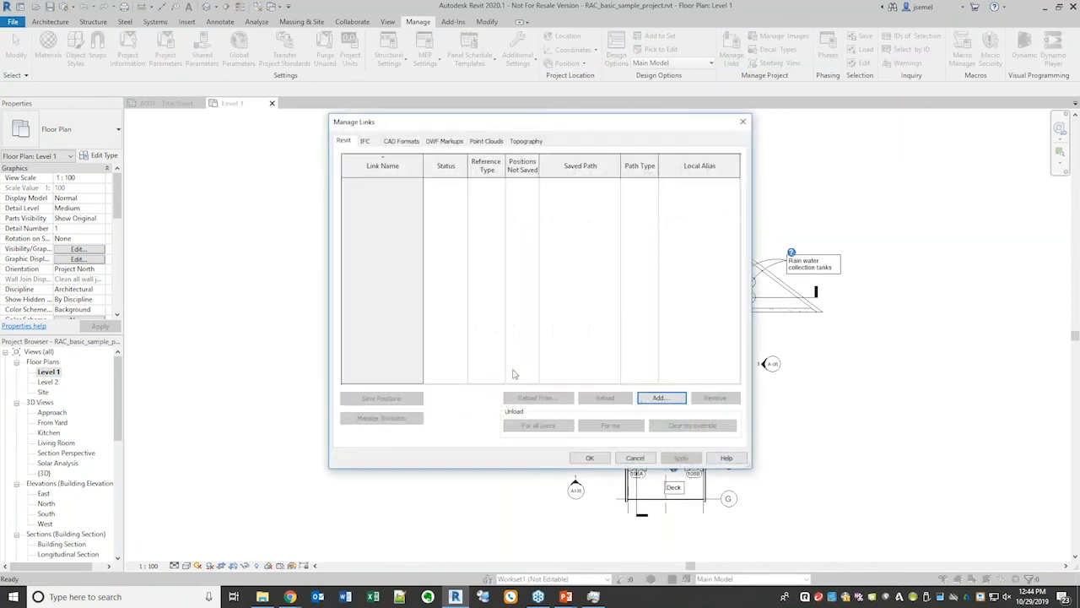
pyautogui.click(661, 397)
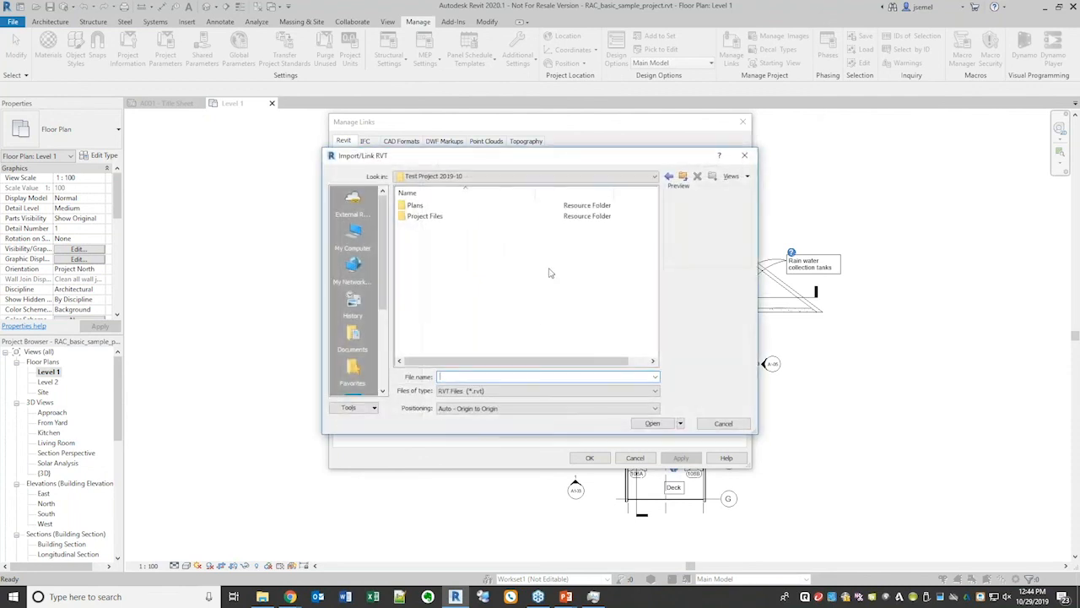
pyautogui.click(477, 177)
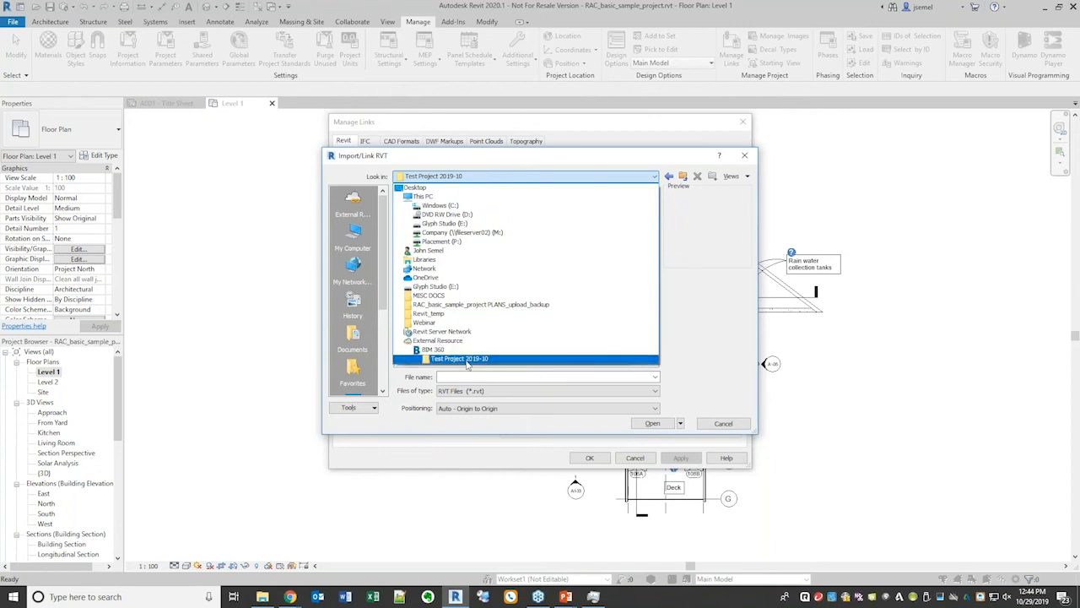
pyautogui.click(466, 359)
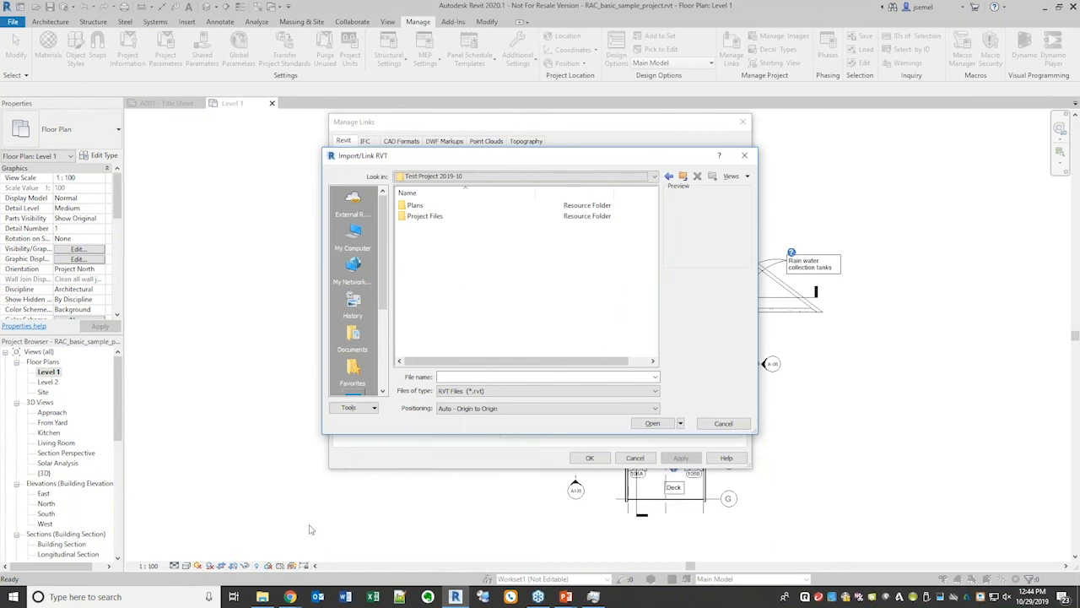
# Switch to File Explorer and open the Architecture Team folder under Project Files in Test Project 2019-10 of the Microsol Resources BIM360 Test Site.
pyautogui.click(262, 599)
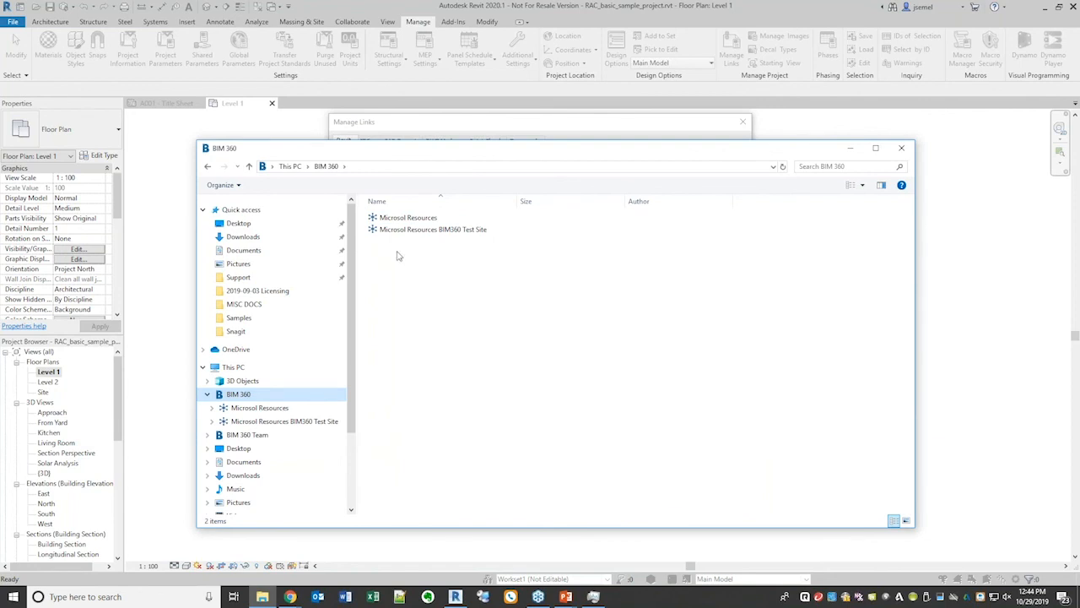
pyautogui.click(401, 231)
pyautogui.doubleClick(401, 231)
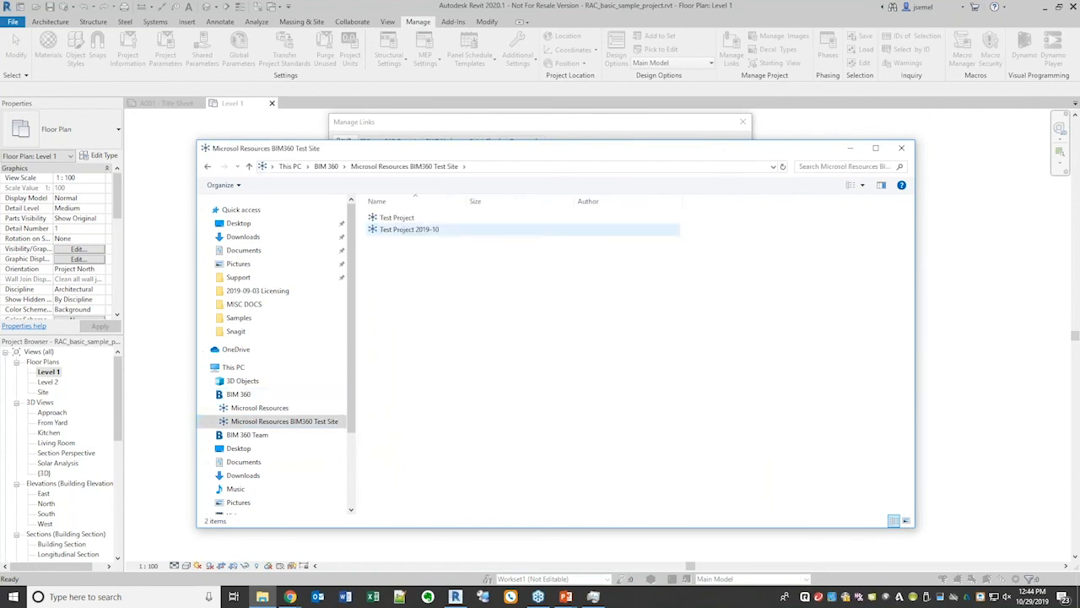
pyautogui.doubleClick(401, 229)
pyautogui.click(396, 219)
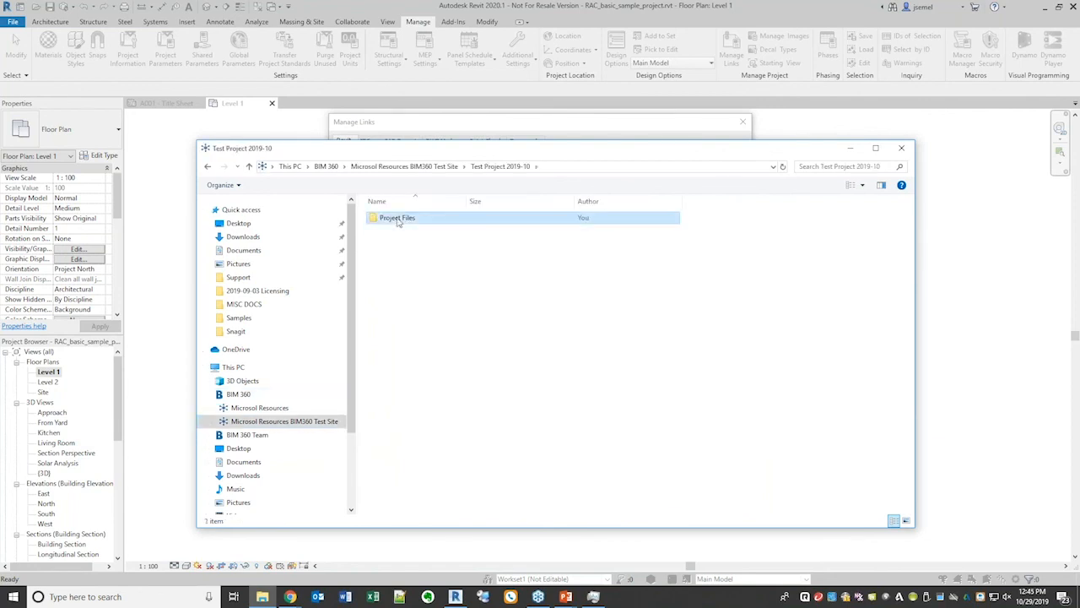
pyautogui.doubleClick(397, 219)
pyautogui.click(402, 235)
pyautogui.doubleClick(402, 231)
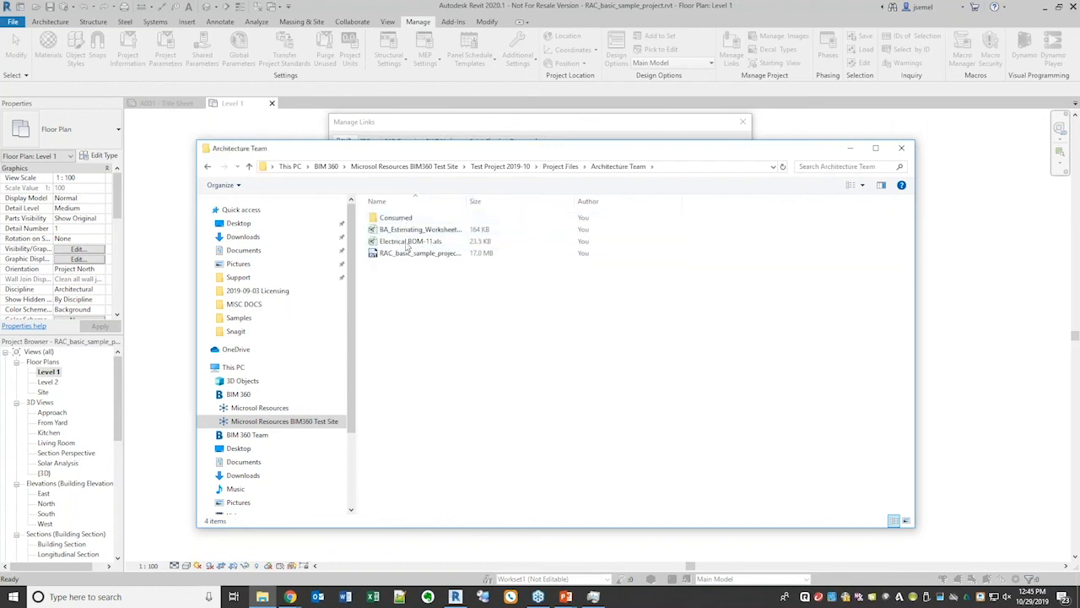
# Highlight the BA_Estimating_Worksheet, Electrical BOM-11.xls and RAC_basic_sample_project files one after another in the Architecture Team folder.
pyautogui.click(411, 230)
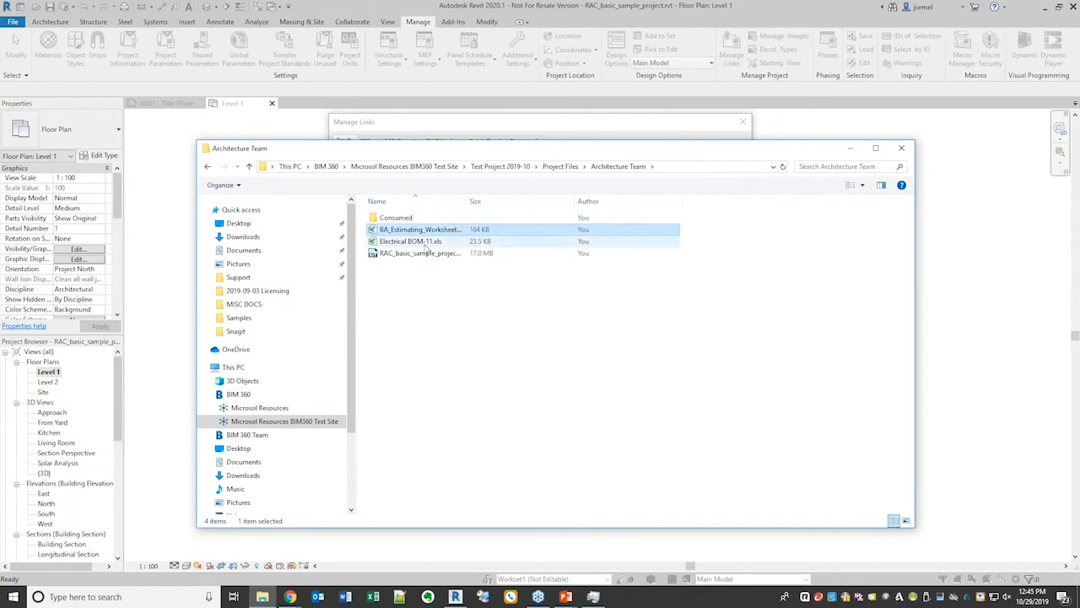
pyautogui.click(408, 242)
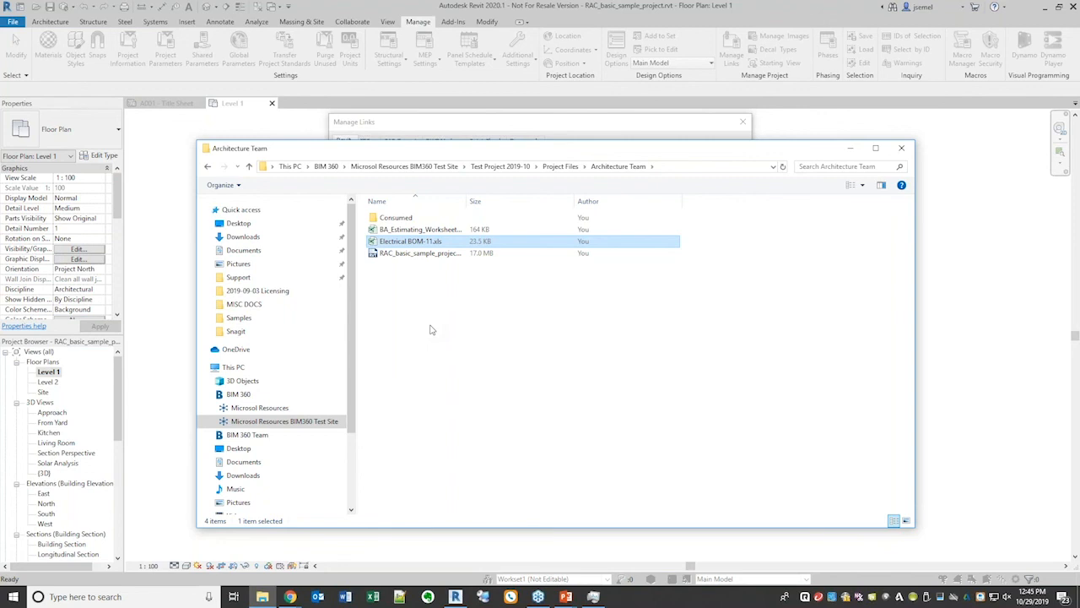
pyautogui.click(395, 255)
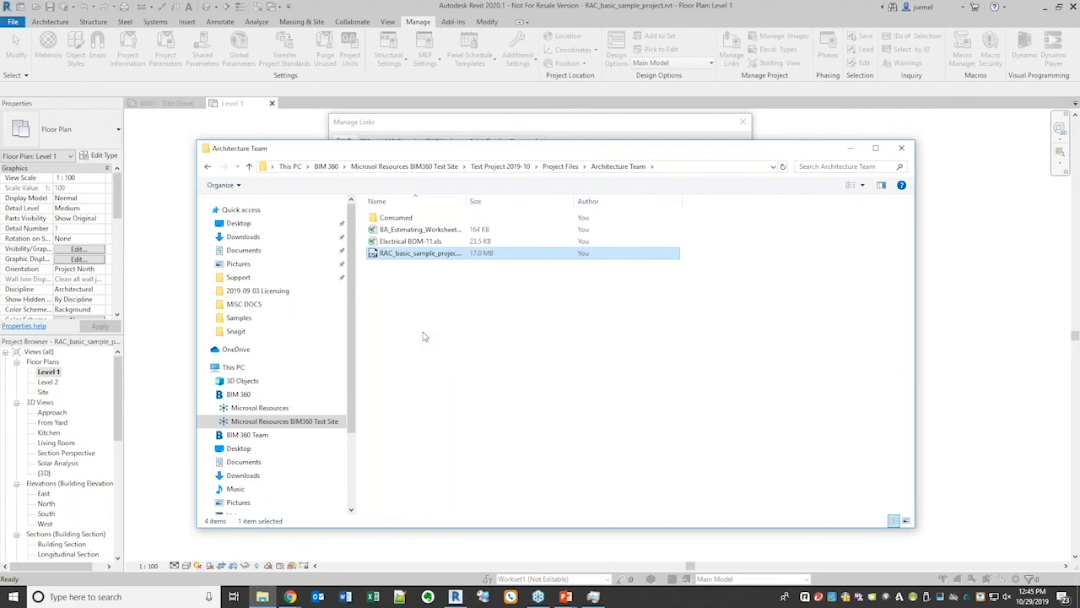
# Return to Revit's link file browser and open the Consumed folder of Acoustic Consultants within Project Files.
pyautogui.click(477, 124)
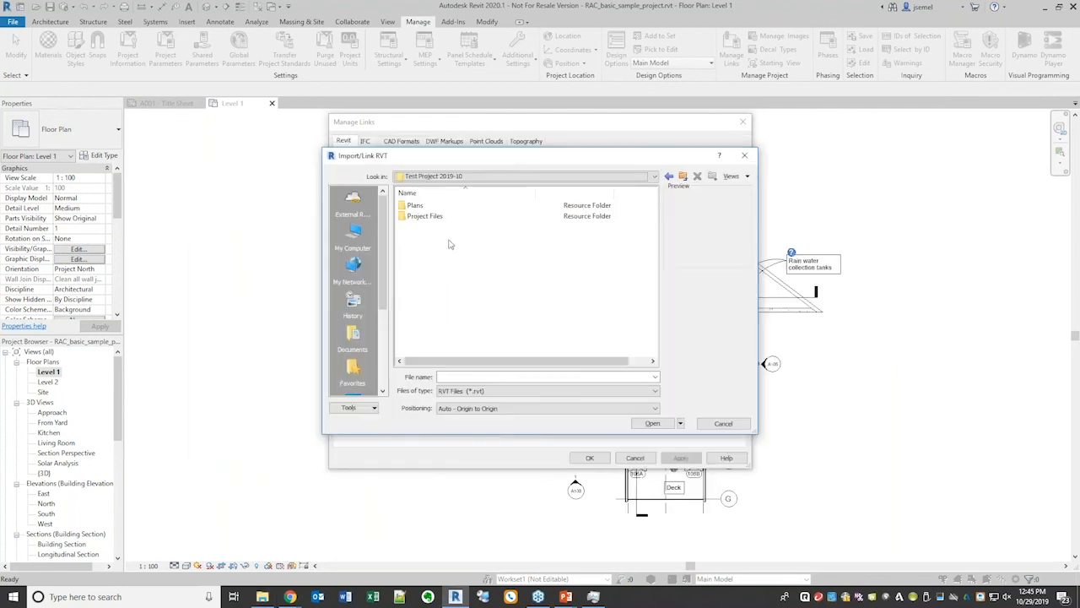
pyautogui.click(427, 216)
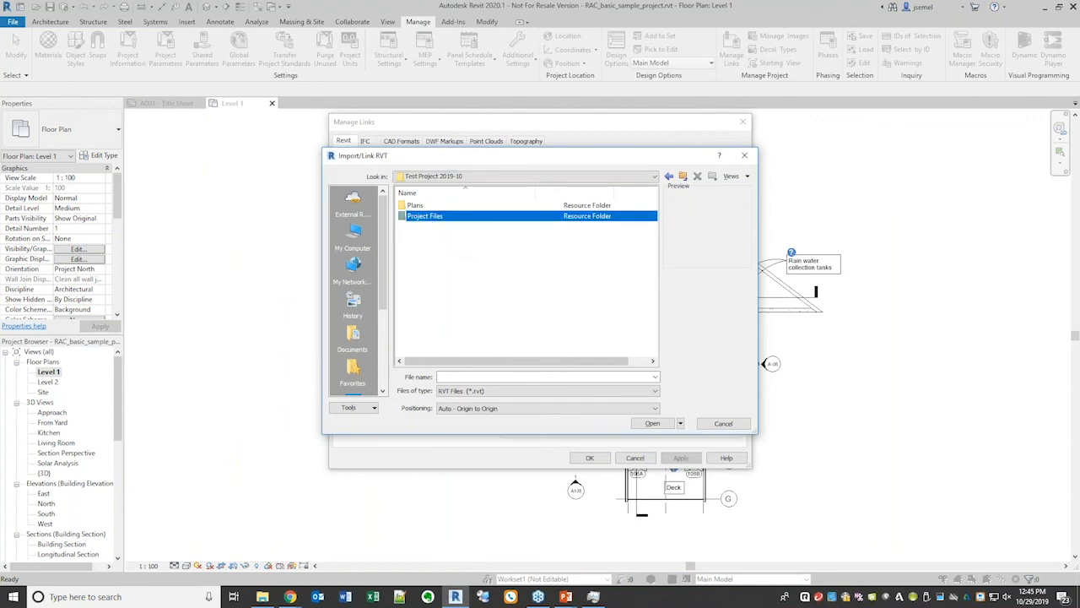
pyautogui.doubleClick(427, 216)
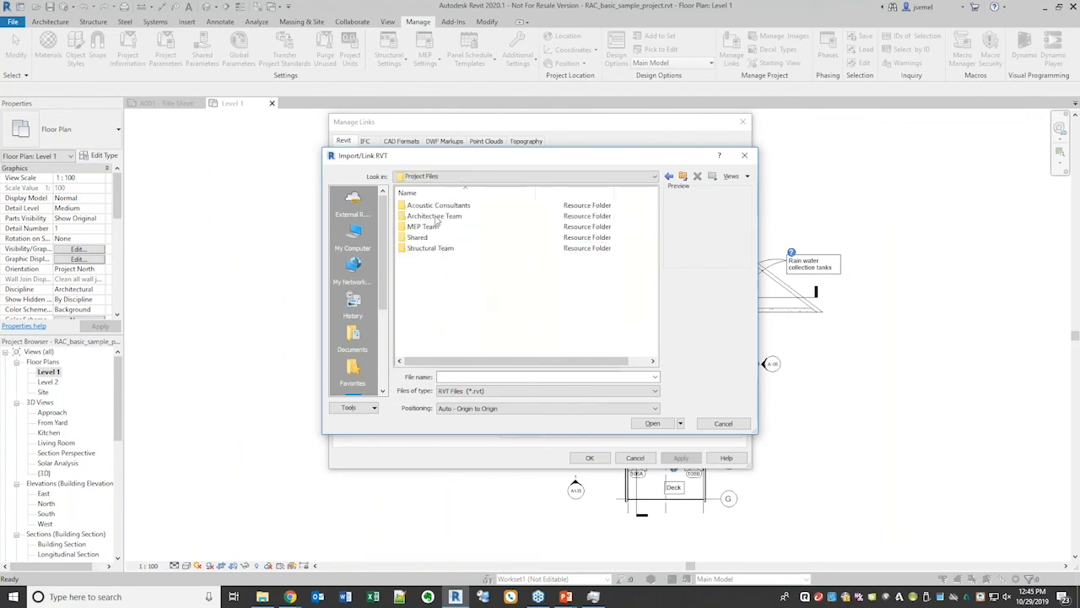
pyautogui.doubleClick(435, 207)
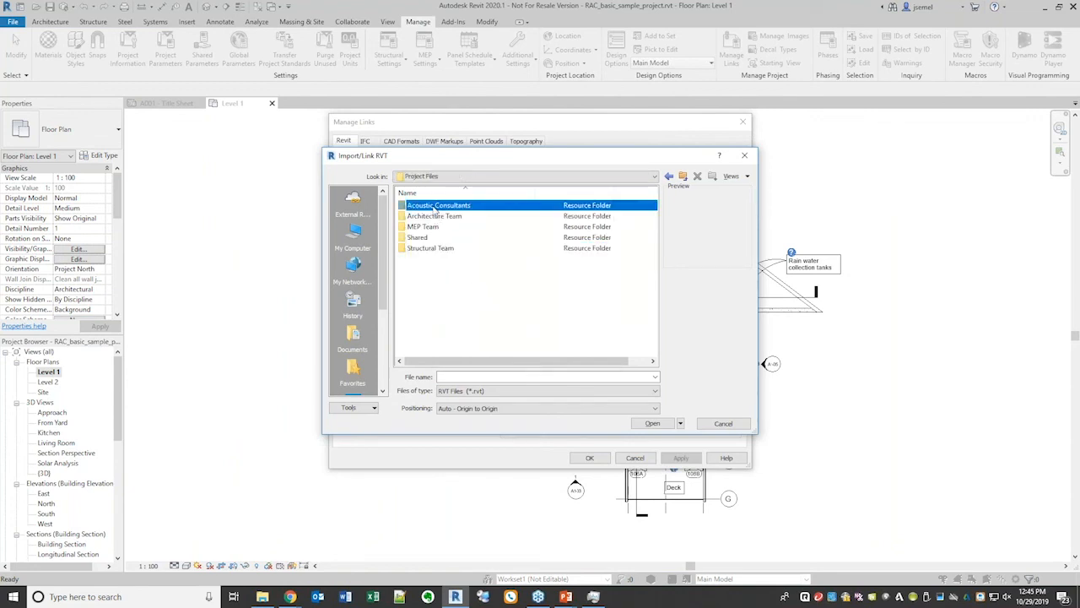
pyautogui.click(447, 207)
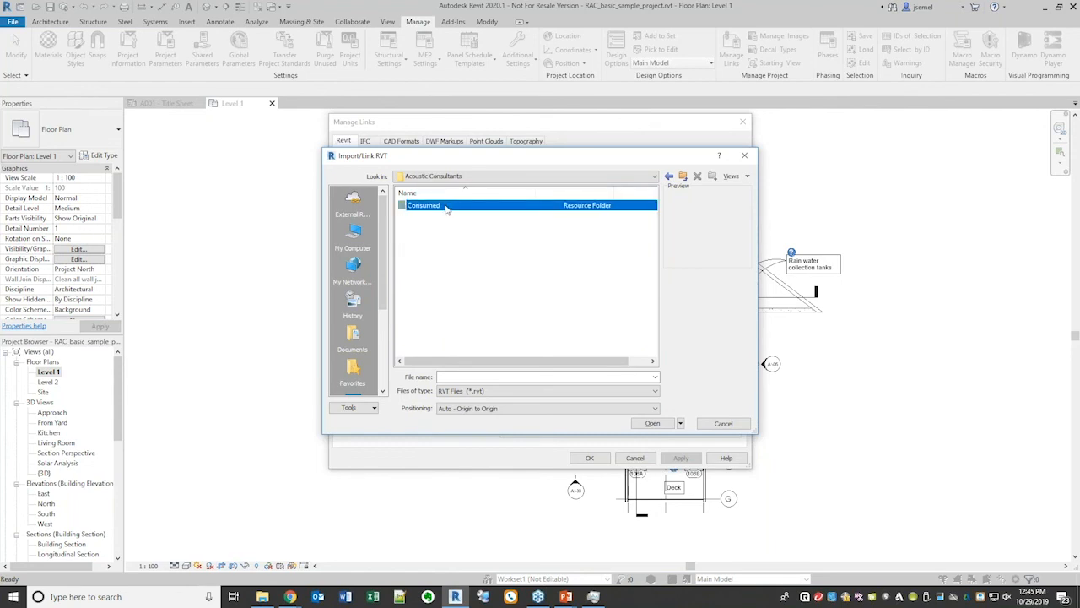
pyautogui.doubleClick(447, 207)
# Switch to BIM 360 in the browser, open Design Collaboration, expand the Structural Team's package timeline, and return to Revit.
pyautogui.moveTo(284, 597)
pyautogui.click(224, 549)
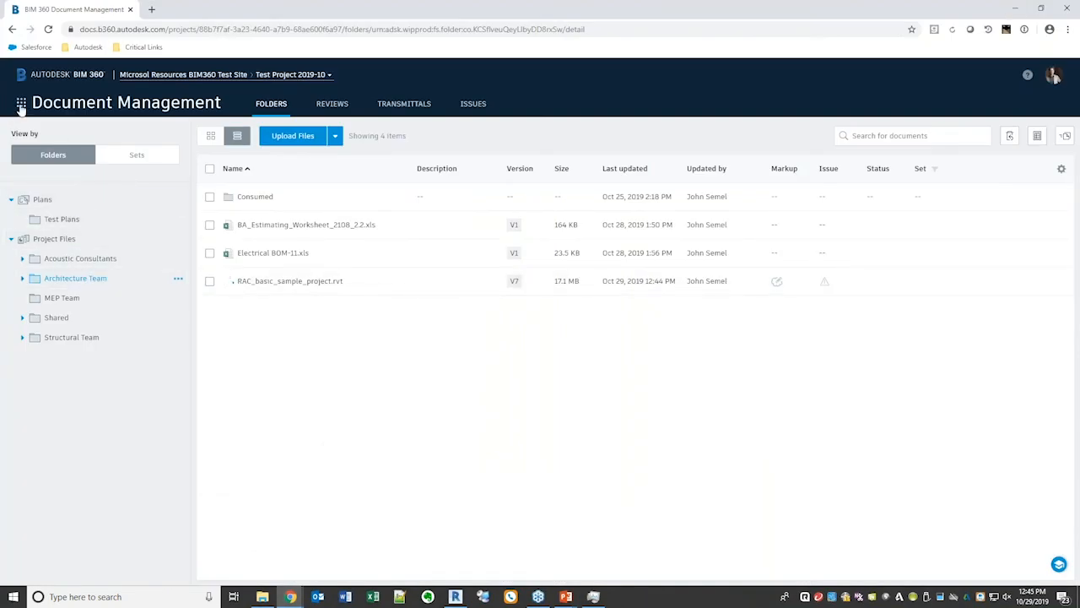
pyautogui.click(21, 103)
pyautogui.click(52, 228)
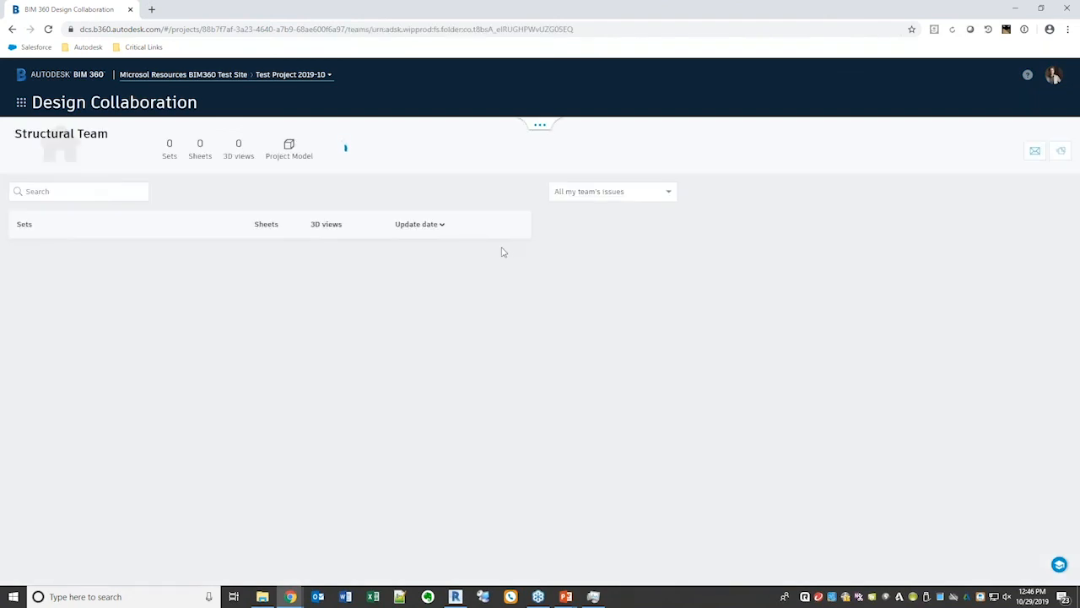
pyautogui.click(540, 127)
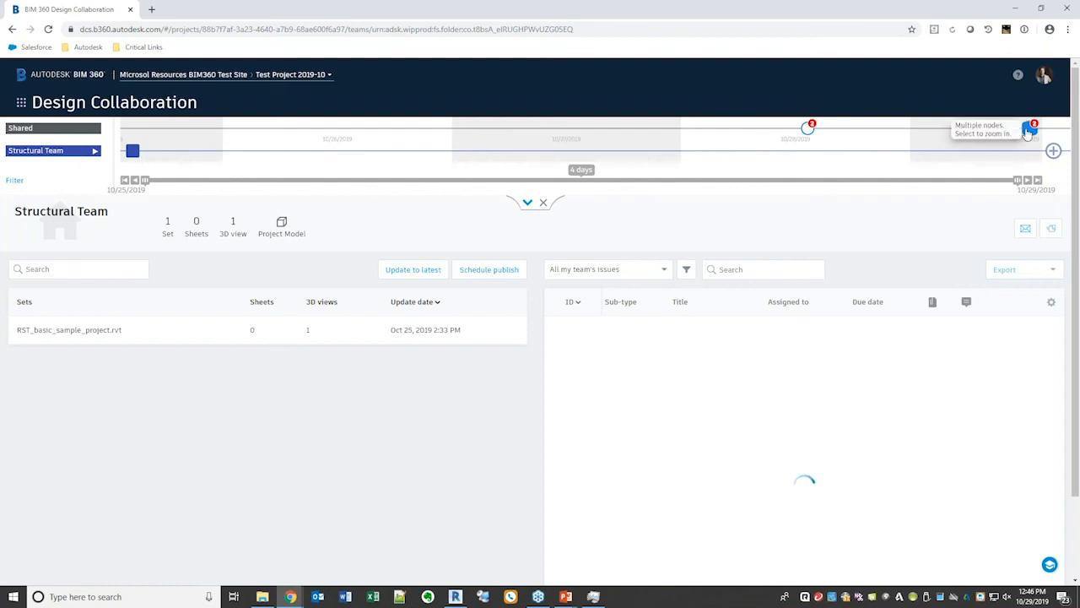
pyautogui.click(1027, 6)
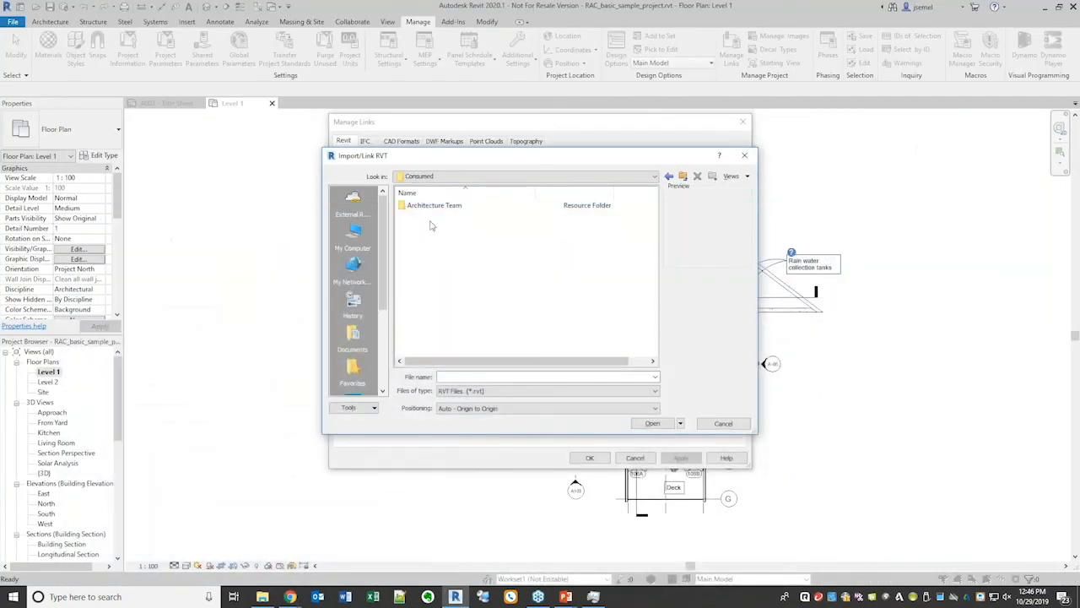
# Check the Architecture Team folder consumed by Acoustic Consultants, and browse to the Structural Team's consumed Architecture Team folder.
pyautogui.doubleClick(425, 207)
pyautogui.click(489, 176)
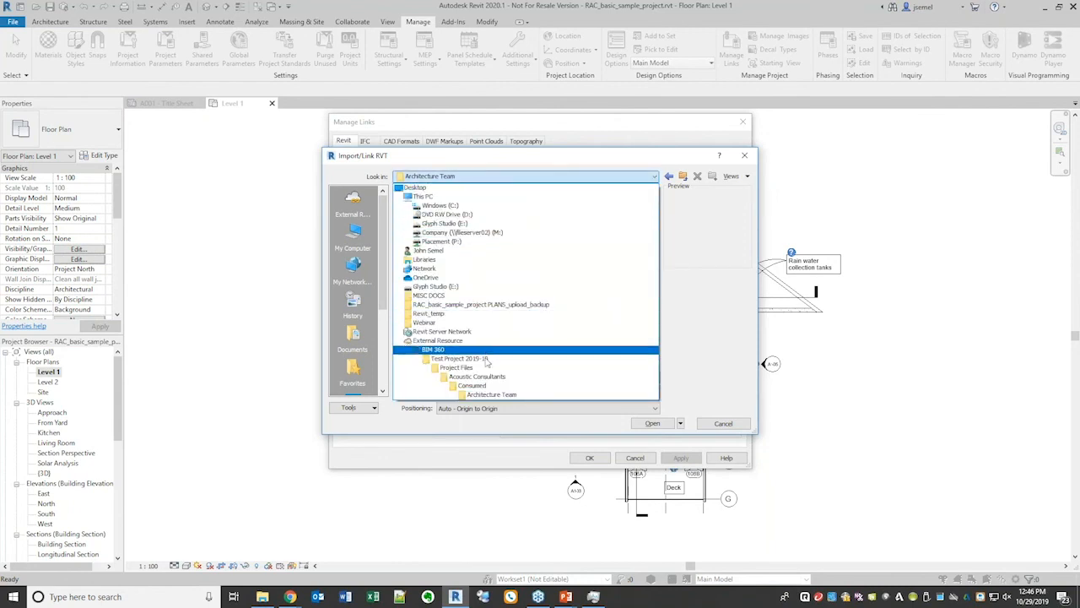
pyautogui.click(460, 367)
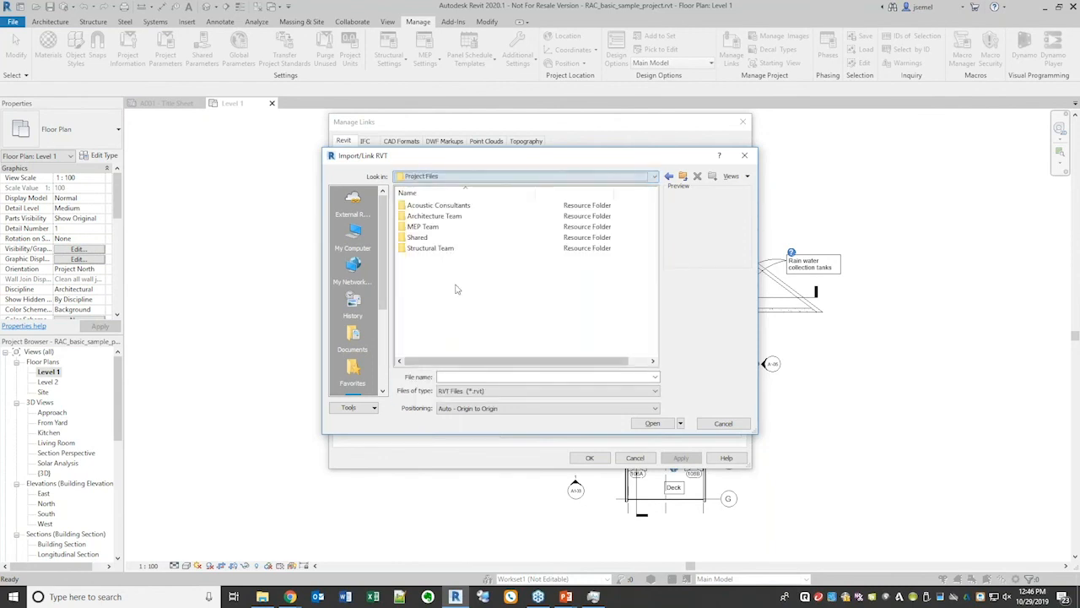
pyautogui.click(437, 250)
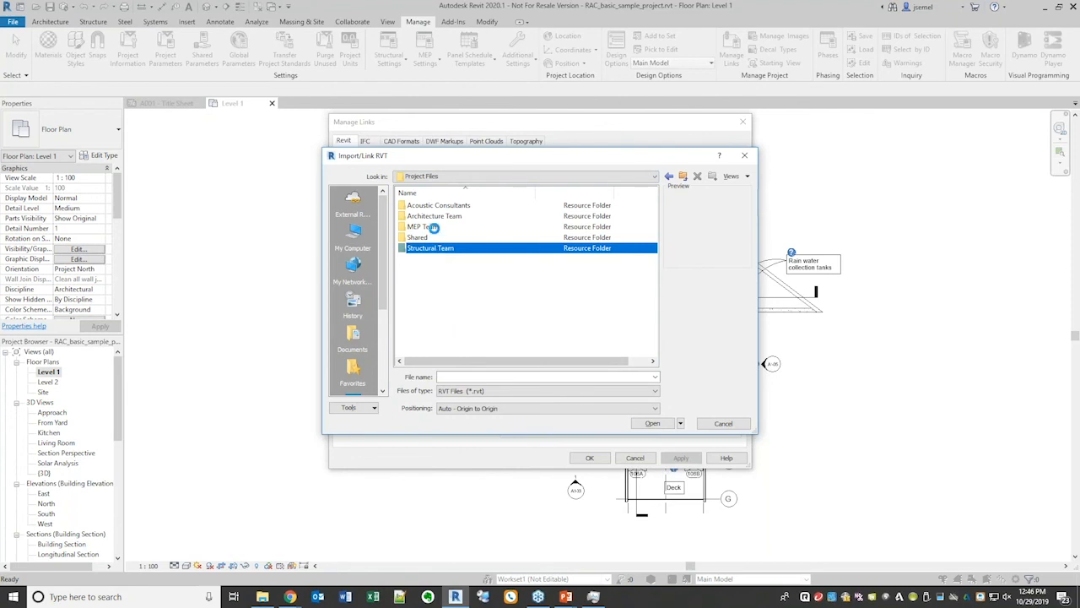
pyautogui.click(430, 208)
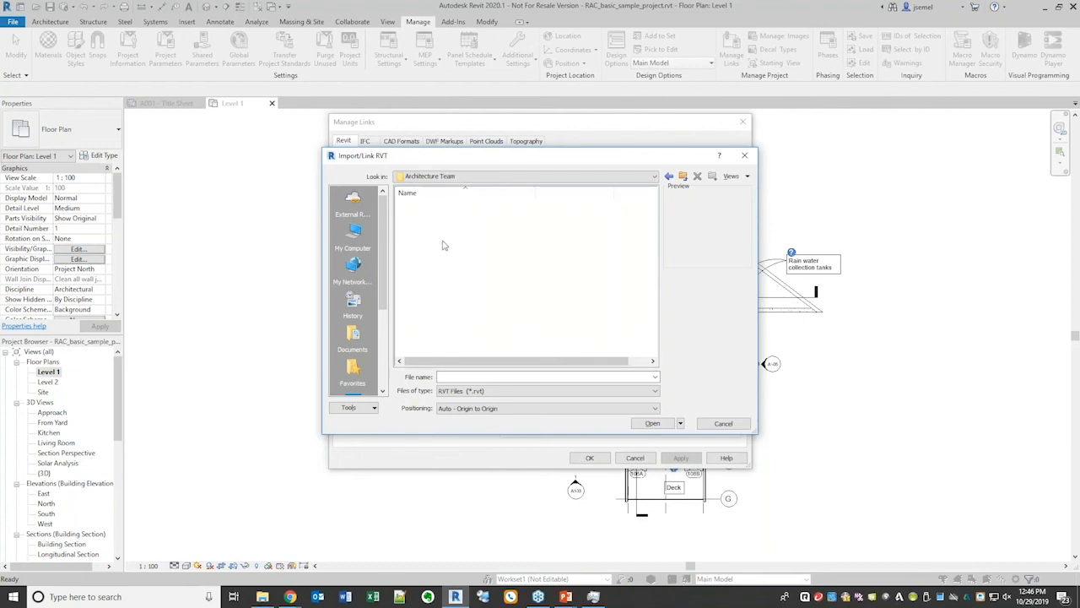
# Go back to Project Files and open the Architecture Team folder inside Shared to look for linkable models.
pyautogui.click(438, 177)
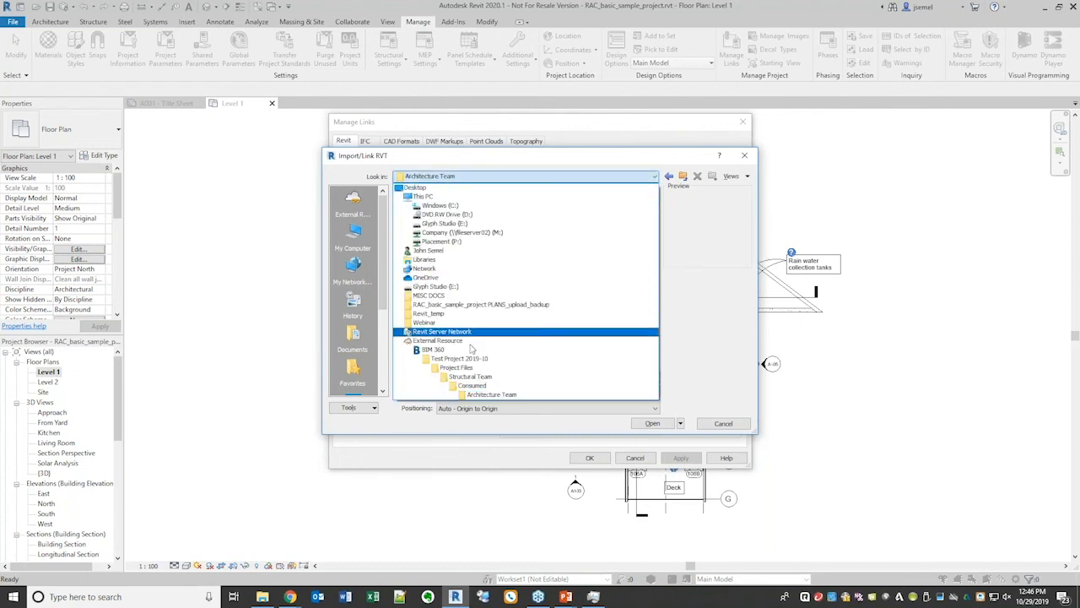
pyautogui.click(476, 367)
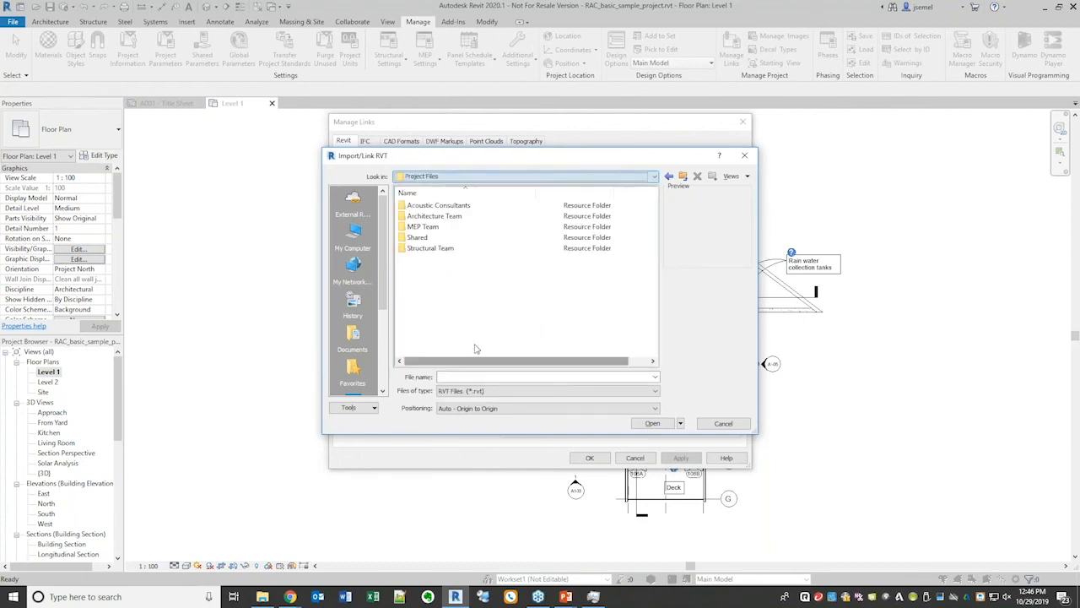
pyautogui.click(426, 238)
pyautogui.doubleClick(426, 238)
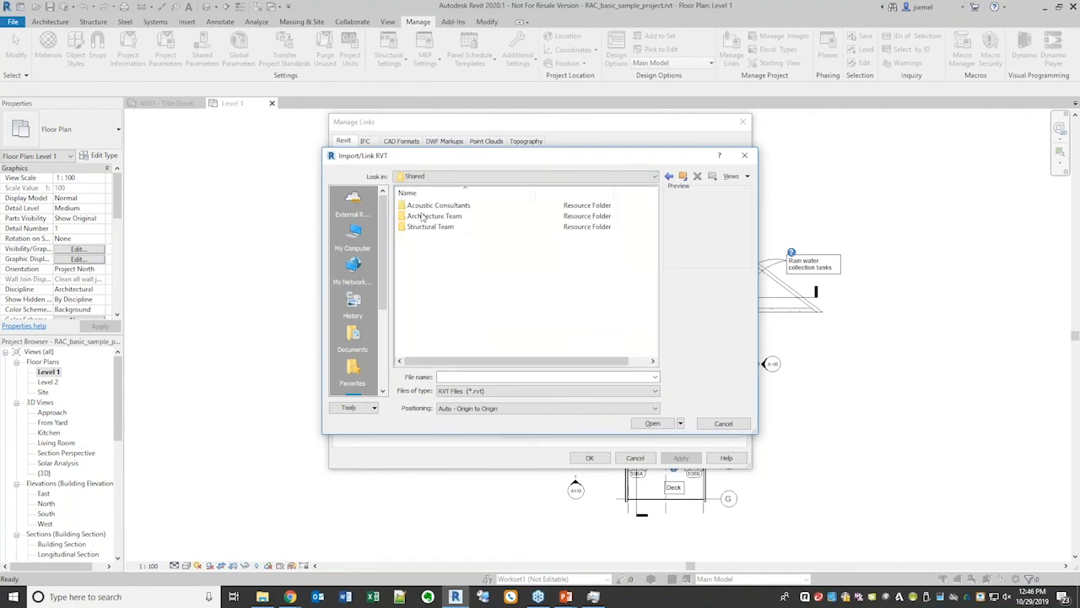
pyautogui.doubleClick(423, 217)
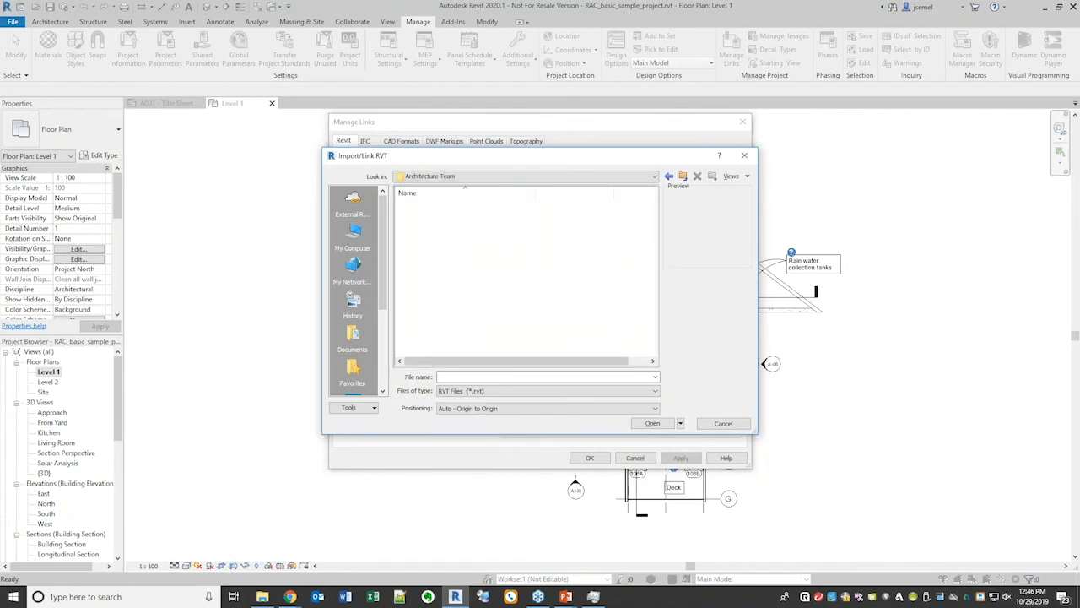
# Browse back through Test Project 2019-10 to Project Files, cancel adding the link, and close Manage Links without changes.
pyautogui.click(465, 177)
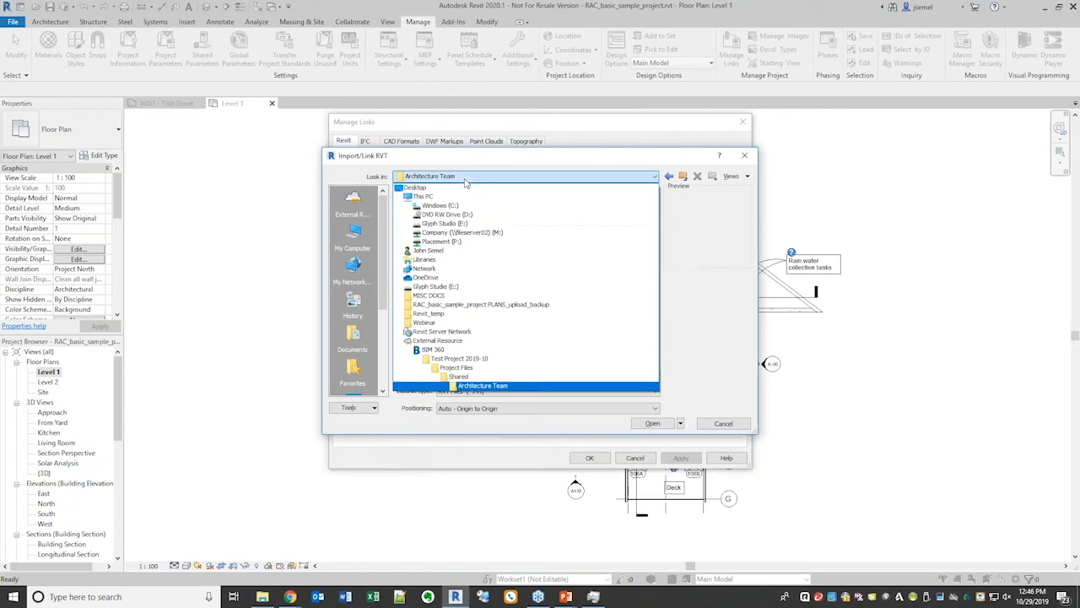
pyautogui.click(465, 358)
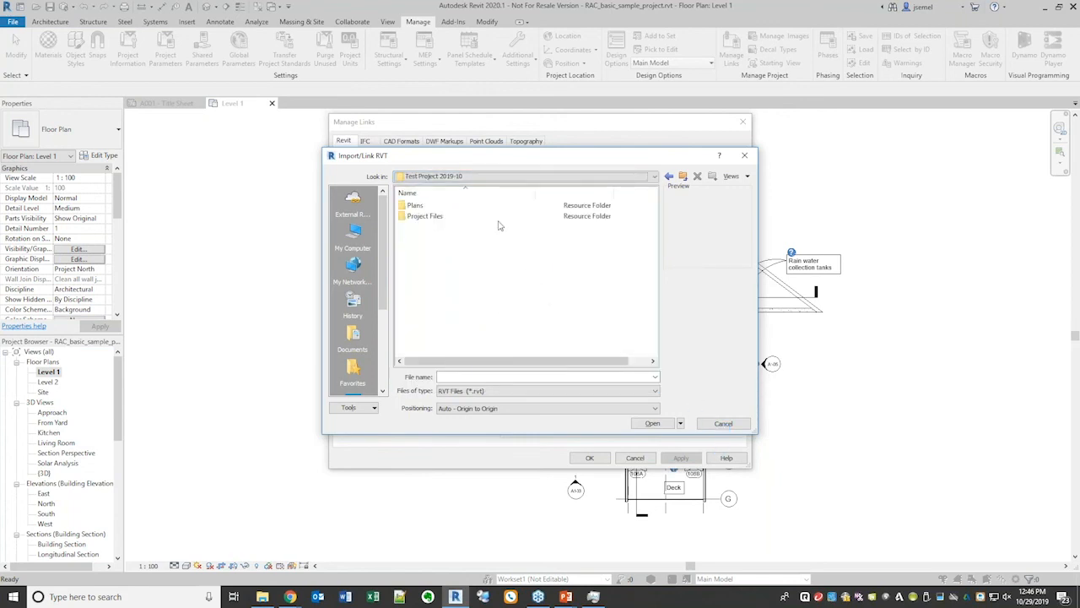
pyautogui.doubleClick(423, 217)
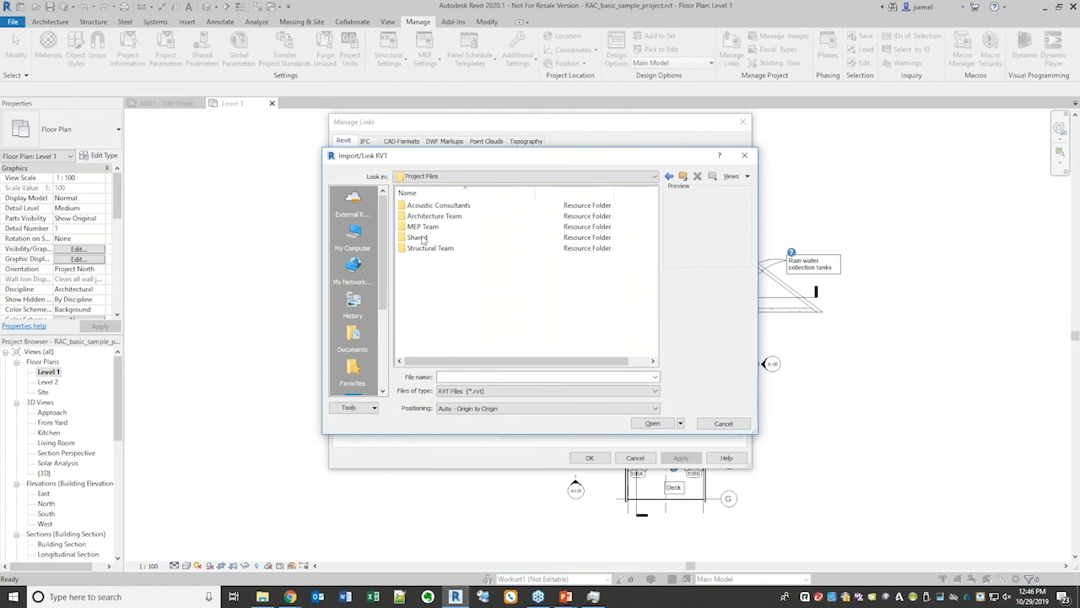
pyautogui.click(724, 423)
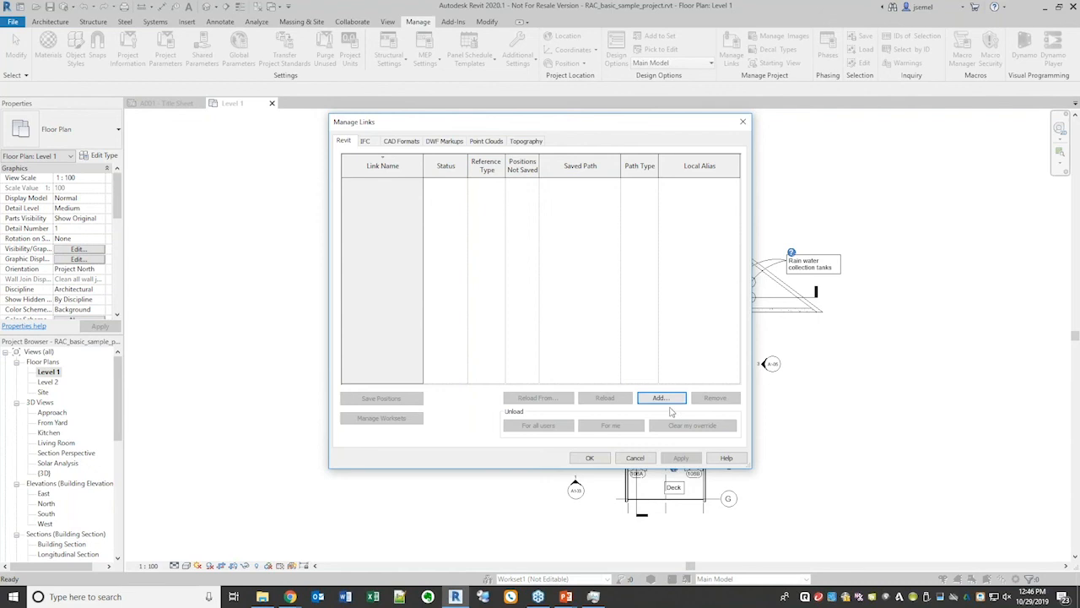
pyautogui.click(635, 457)
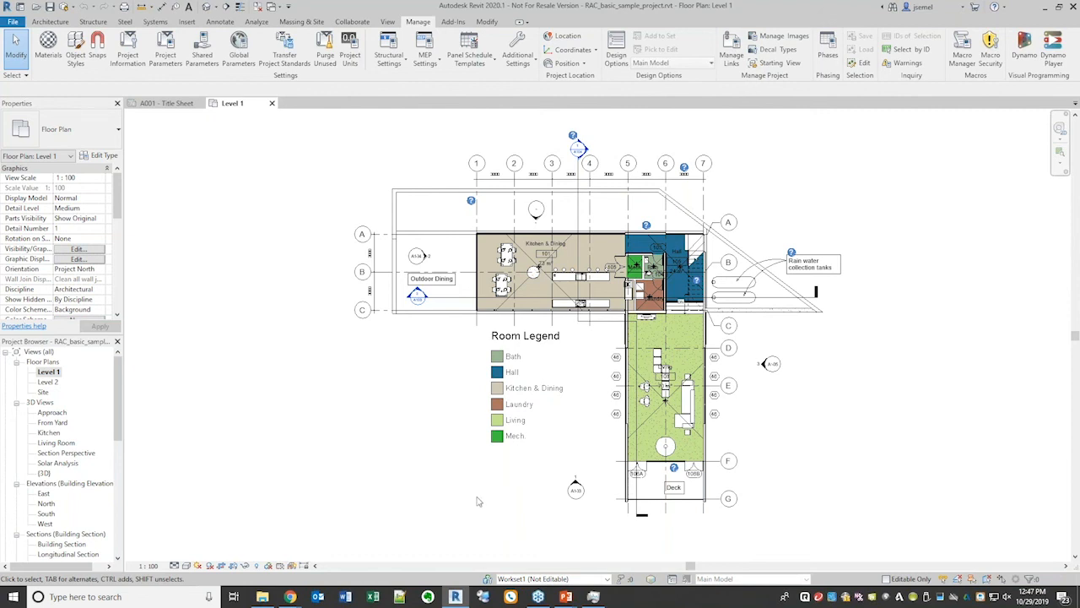
# Switch to the browser, open the BIM 360 Release Notes home page, and look through the recent posts and the Browse section.
pyautogui.moveTo(302, 599)
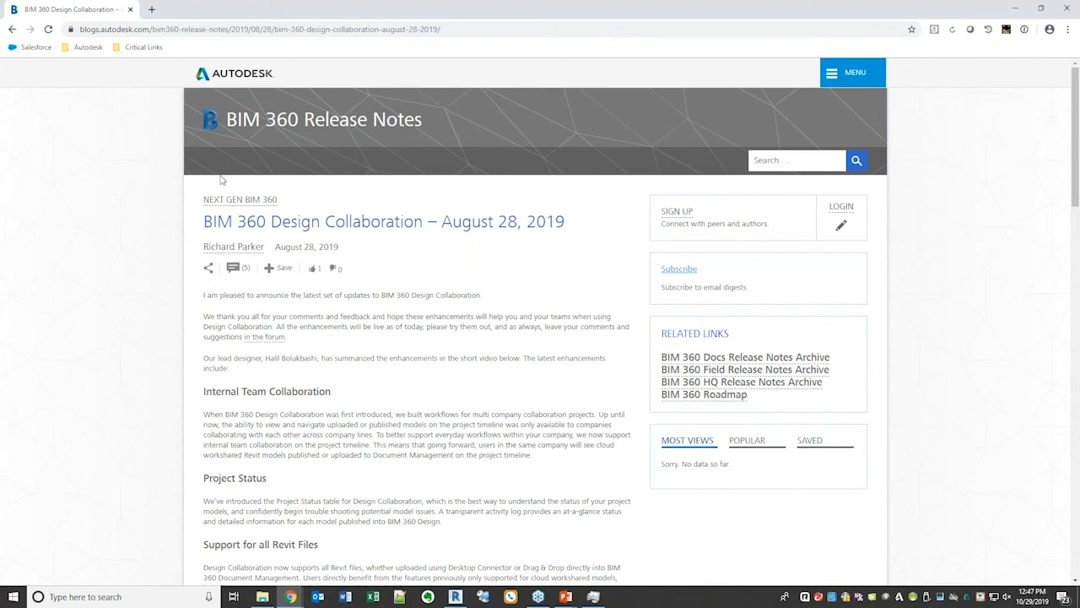
pyautogui.click(241, 122)
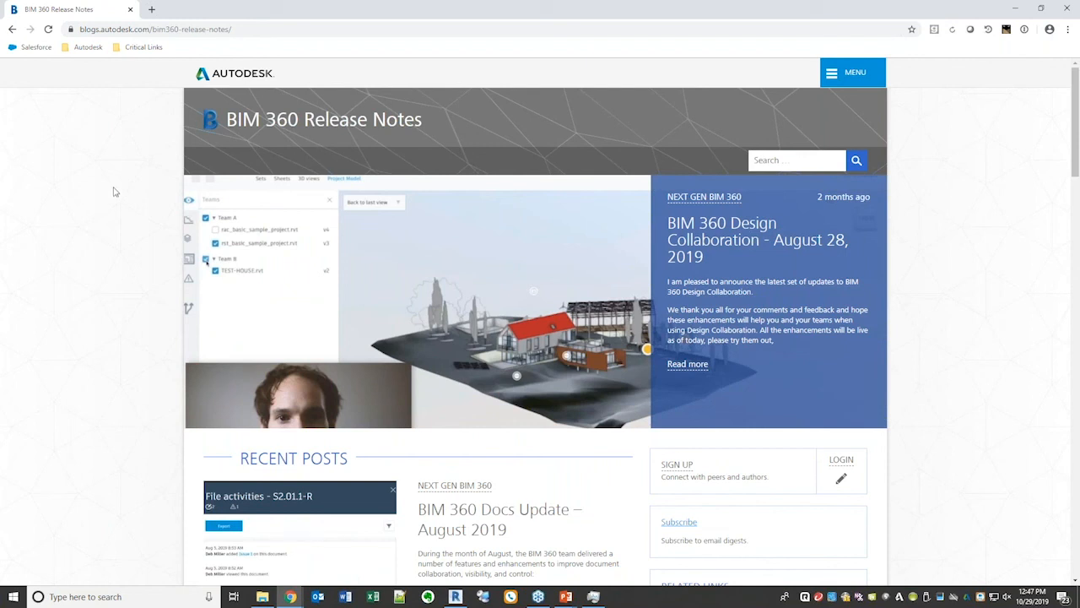
pyautogui.scroll(-3, 115, 191)
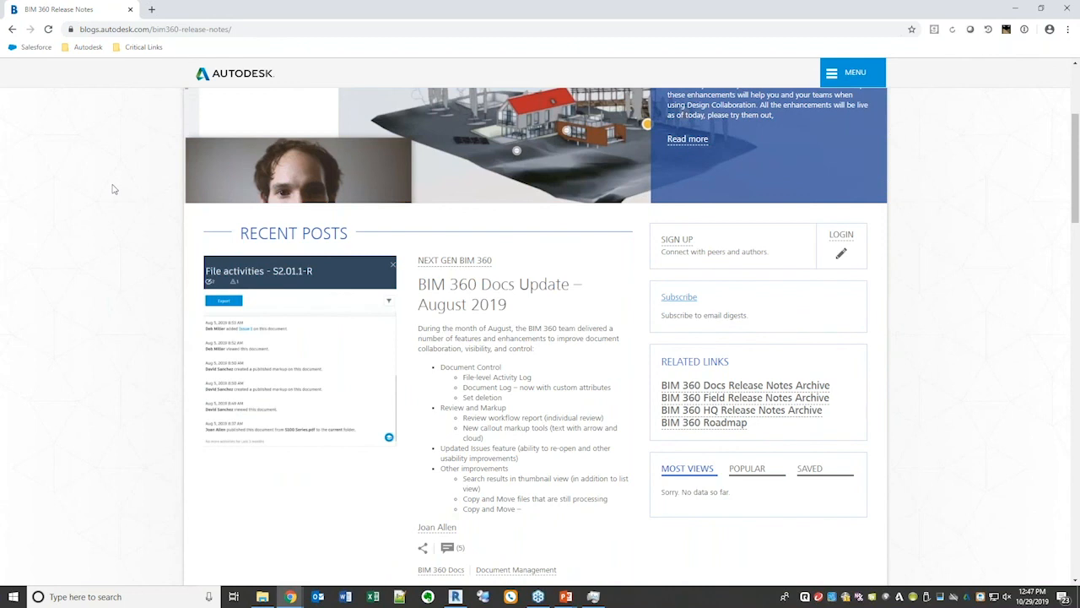
pyautogui.scroll(-5, 115, 189)
pyautogui.scroll(6, 114, 189)
pyautogui.scroll(-4, 114, 189)
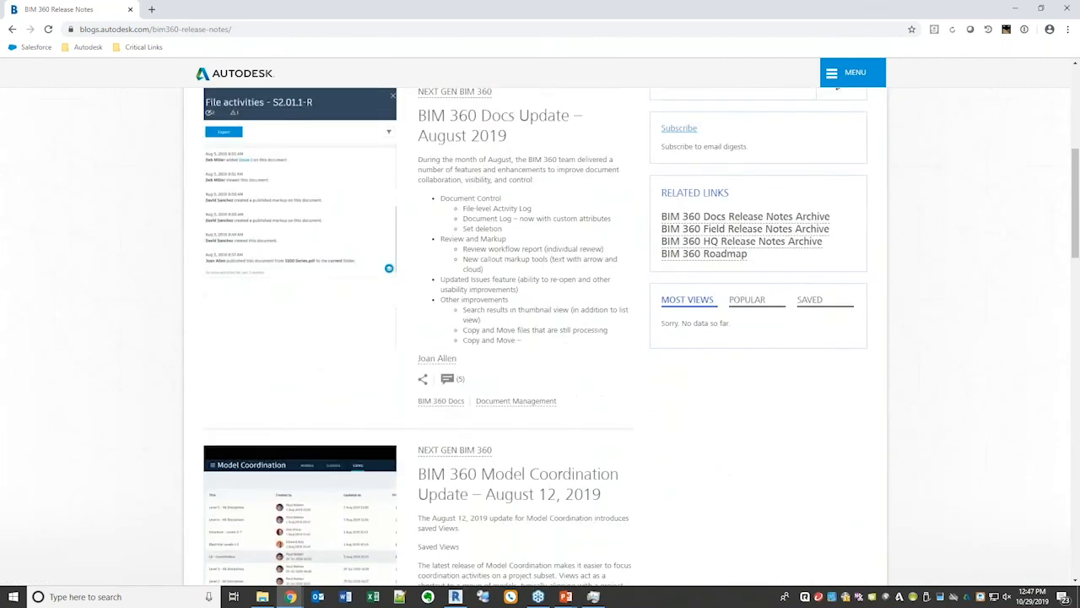
pyautogui.scroll(-5, 93, 354)
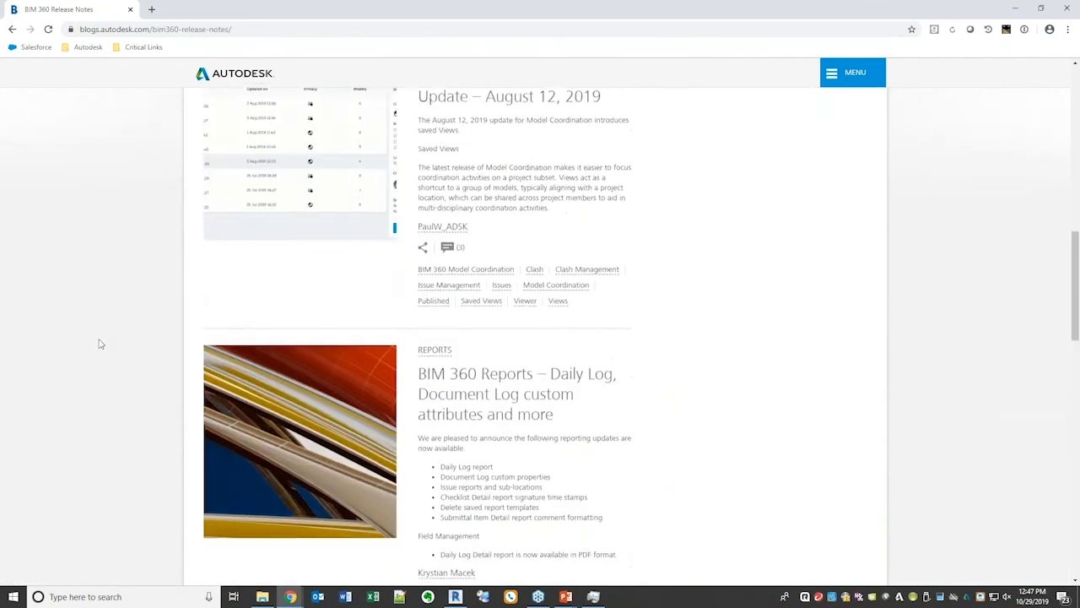
pyautogui.scroll(-5, 100, 343)
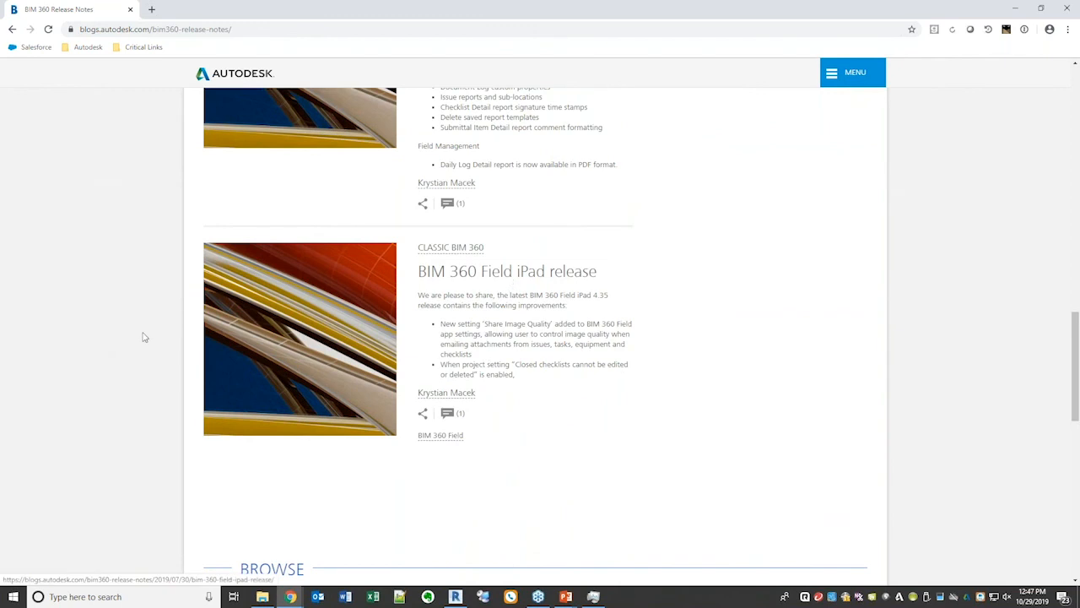
pyautogui.scroll(-3, 139, 336)
pyautogui.scroll(-2, 121, 381)
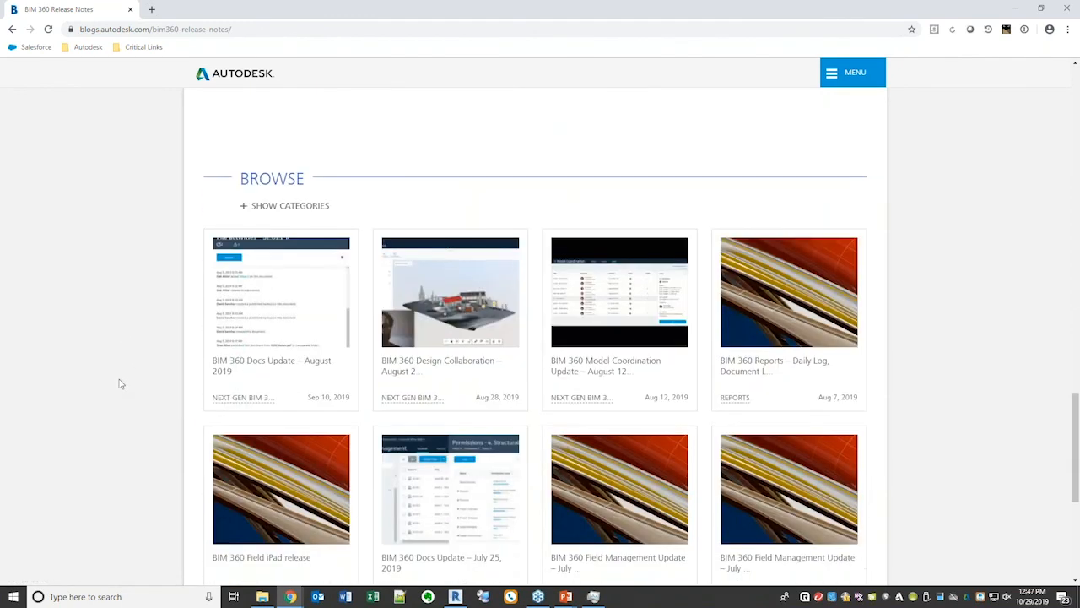
pyautogui.scroll(15, 121, 381)
pyautogui.scroll(-2, 133, 344)
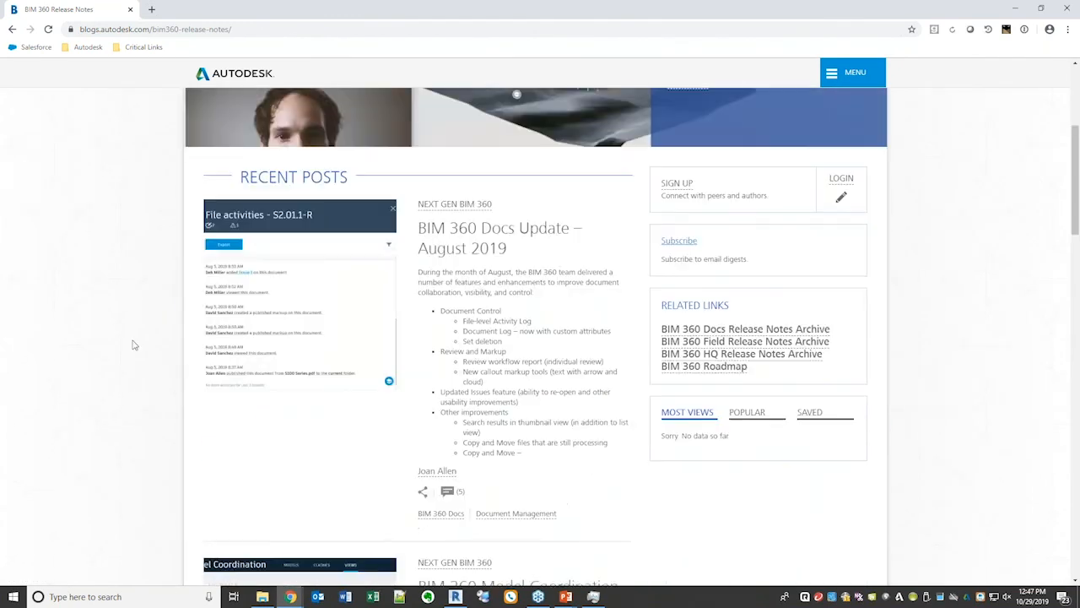
# Open the featured BIM 360 Design Collaboration – August 28, 2019 post and read through its listed enhancements and further-reading links.
pyautogui.scroll(4, 133, 344)
pyautogui.click(733, 235)
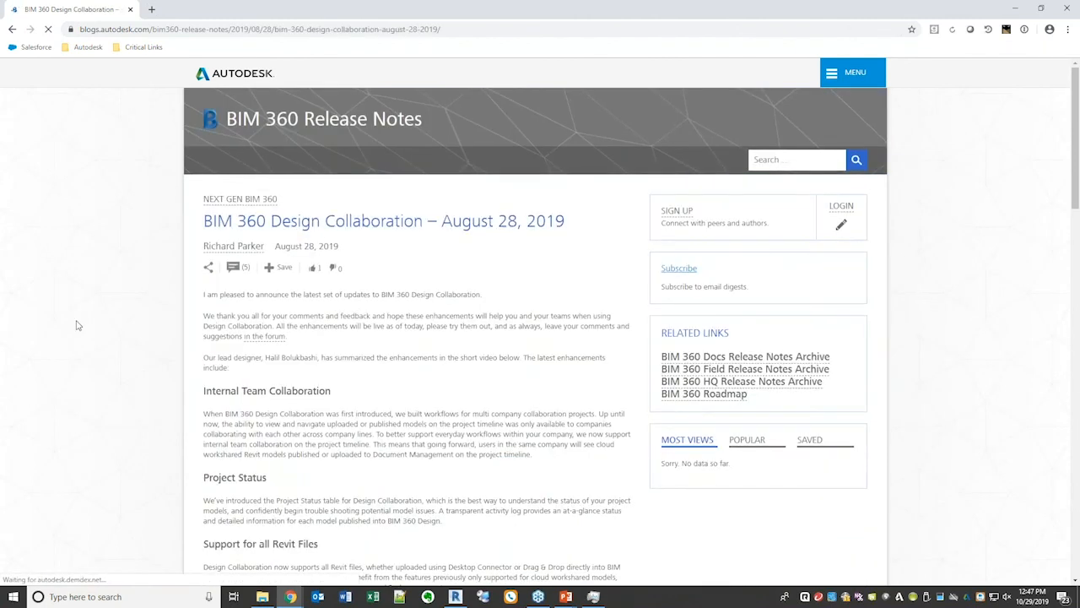
pyautogui.scroll(-2, 76, 325)
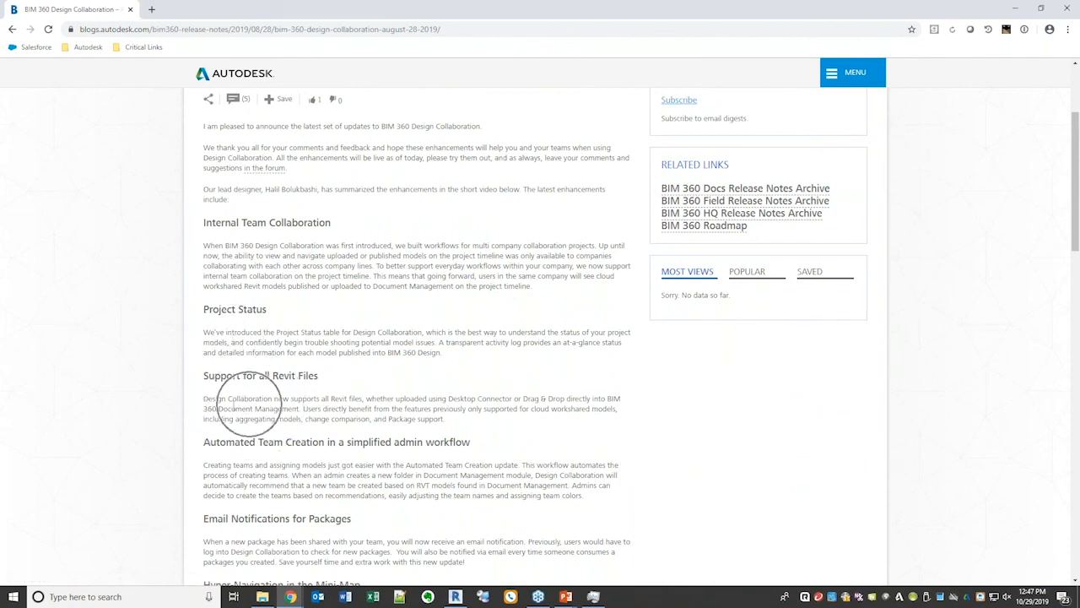
pyautogui.scroll(-1, 129, 410)
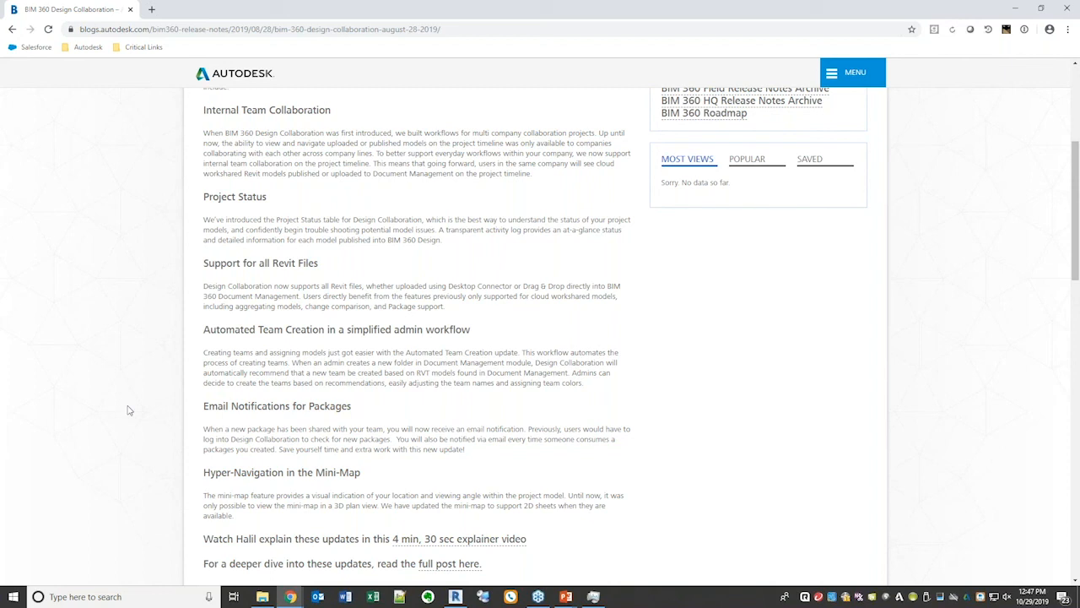
pyautogui.scroll(-1, 472, 497)
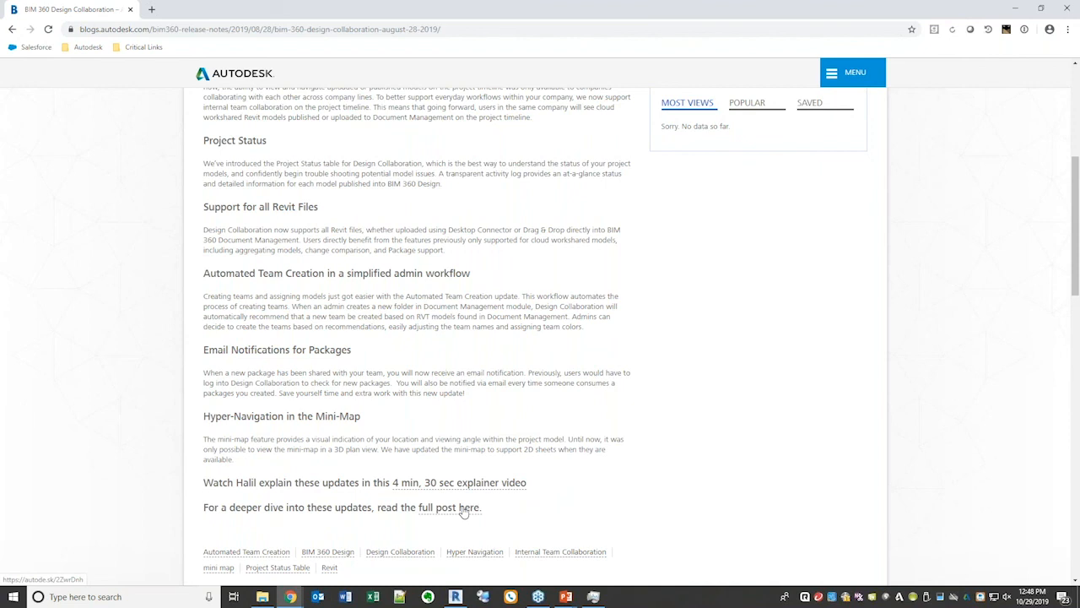
pyautogui.scroll(4, 29, 295)
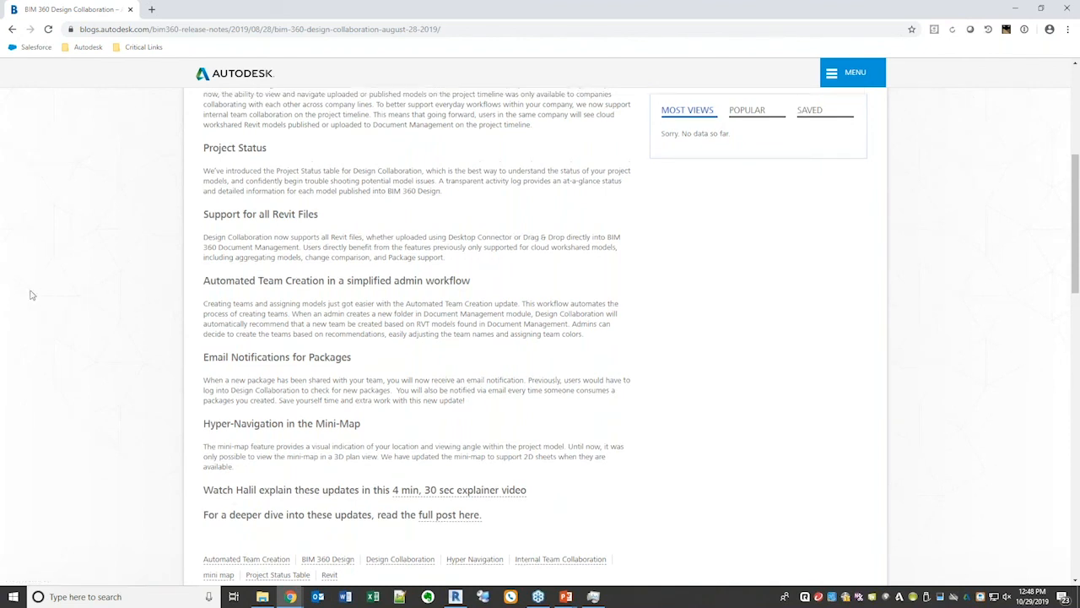